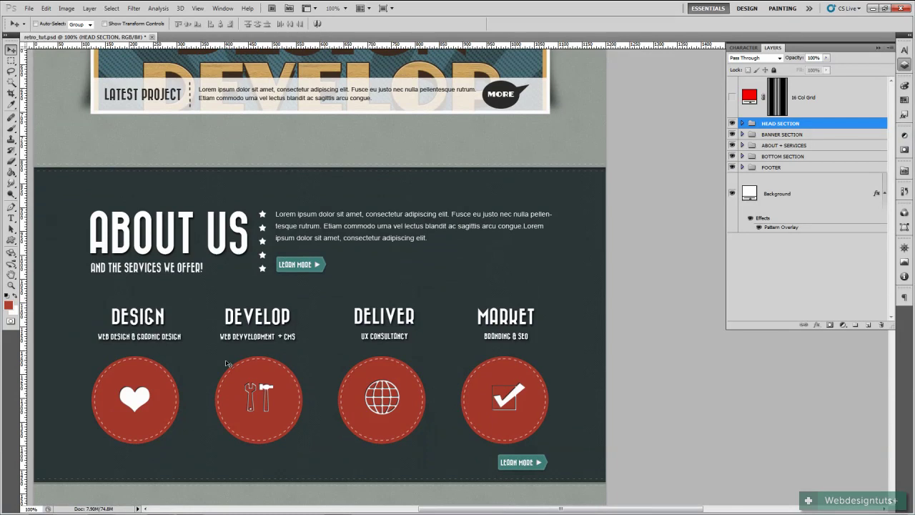
Review the retro page design from the About Us section down to the footer and back up to the header.
{"action": "scroll", "coordinate": [226, 364], "scroll_direction": "down", "scroll_amount": 1}
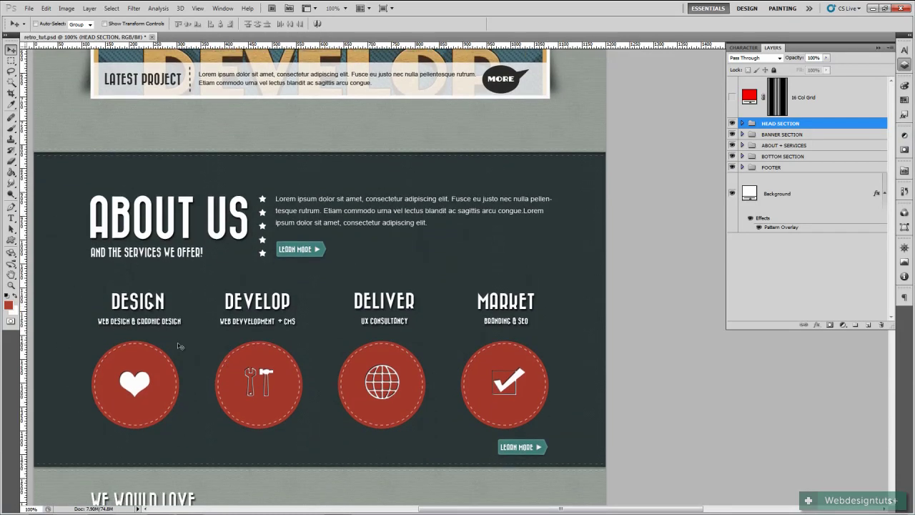
{"action": "scroll", "coordinate": [179, 346], "scroll_direction": "down", "scroll_amount": 2}
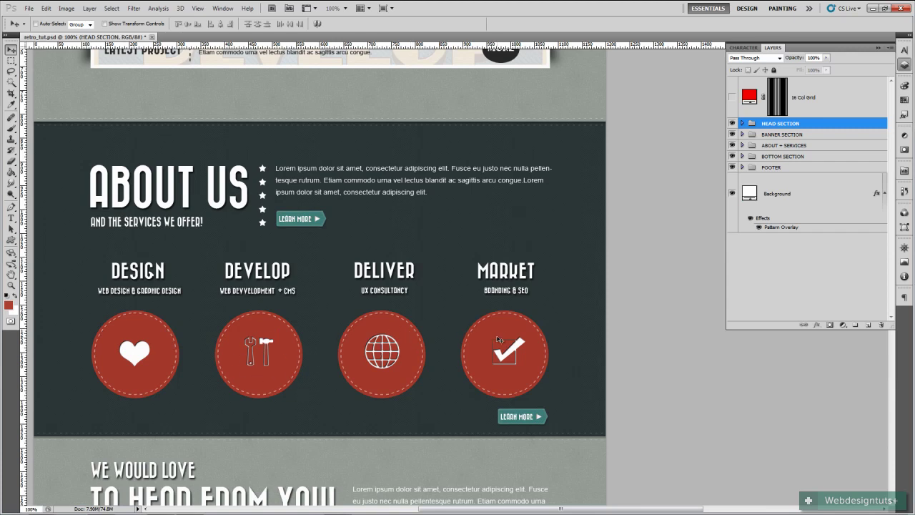
{"action": "scroll", "coordinate": [198, 391], "scroll_direction": "down", "scroll_amount": 6}
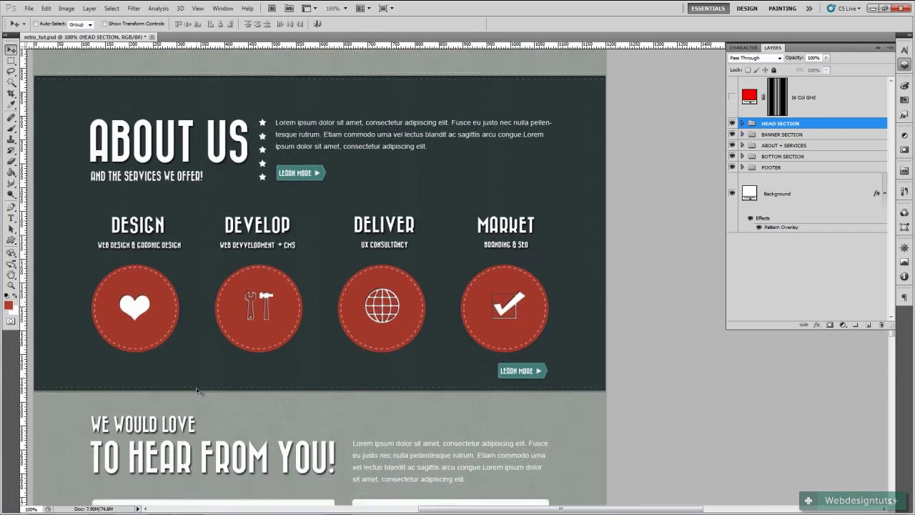
{"action": "scroll", "coordinate": [198, 391], "scroll_direction": "down", "scroll_amount": 8}
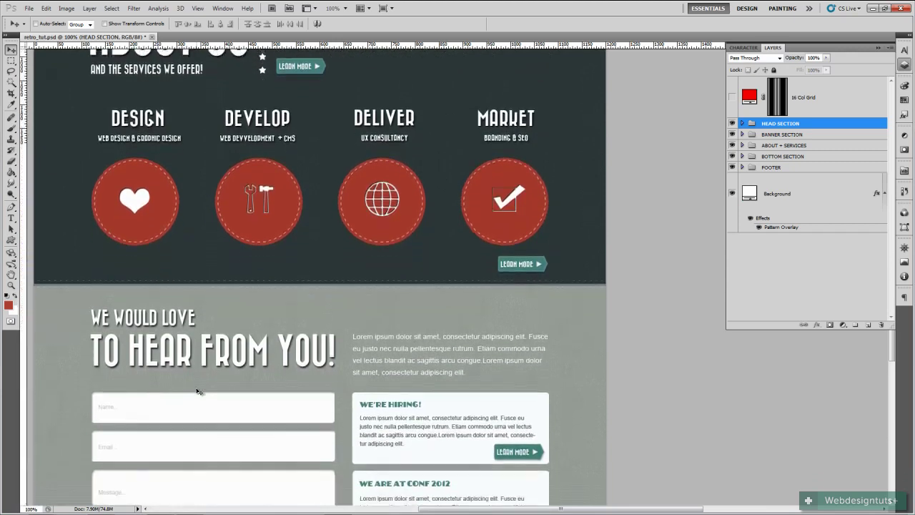
{"action": "scroll", "coordinate": [198, 391], "scroll_direction": "down", "scroll_amount": 5}
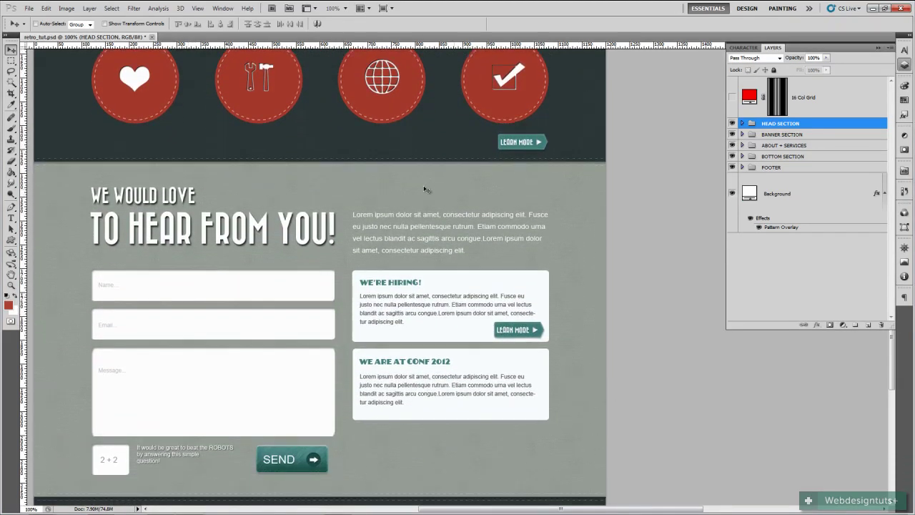
{"action": "scroll", "coordinate": [353, 437], "scroll_direction": "down", "scroll_amount": 4}
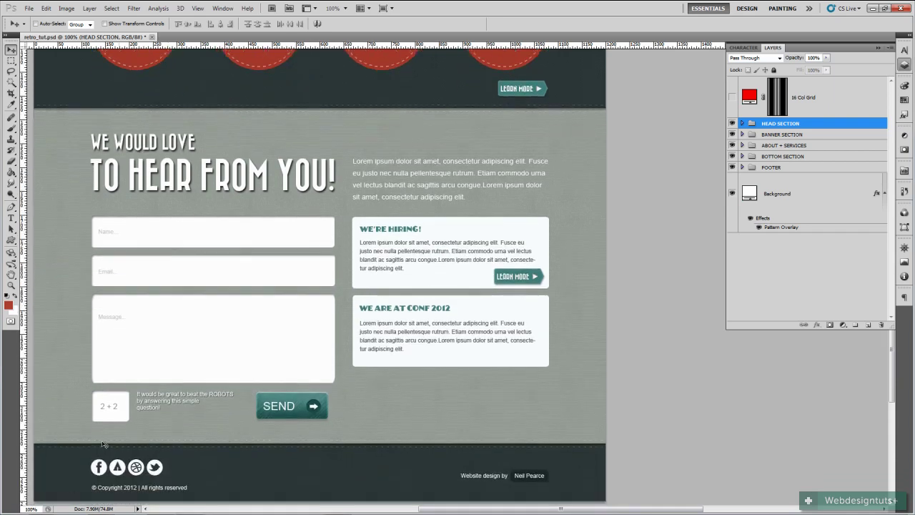
{"action": "scroll", "coordinate": [184, 479], "scroll_direction": "down", "scroll_amount": 1}
{"action": "scroll", "coordinate": [185, 479], "scroll_direction": "up", "scroll_amount": 7}
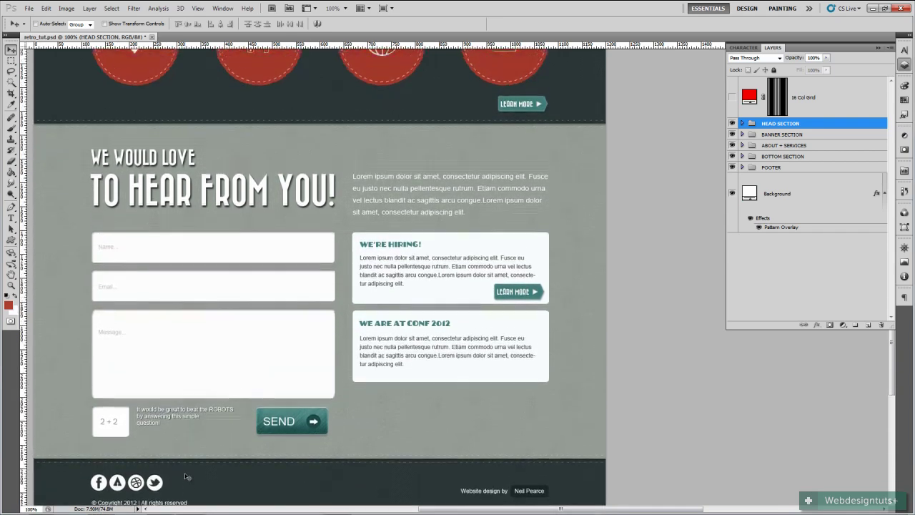
{"action": "scroll", "coordinate": [185, 476], "scroll_direction": "up", "scroll_amount": 12}
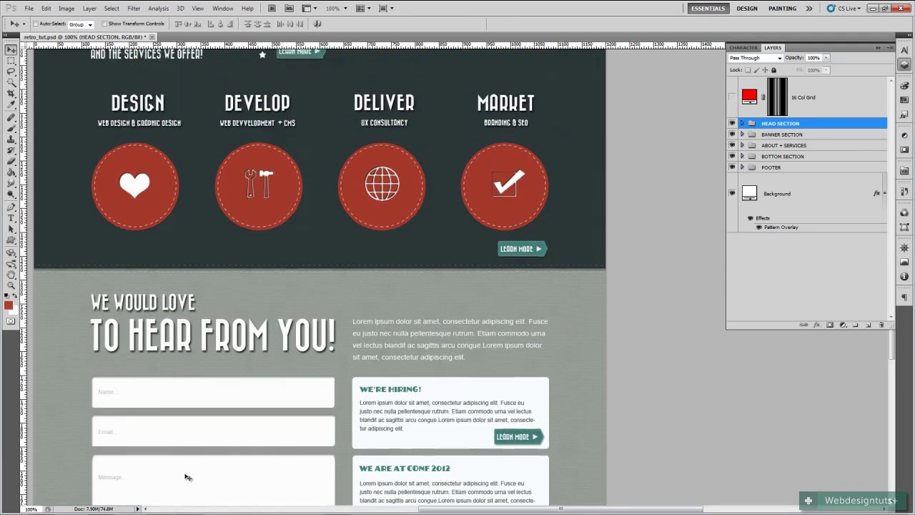
{"action": "scroll", "coordinate": [185, 476], "scroll_direction": "up", "scroll_amount": 14}
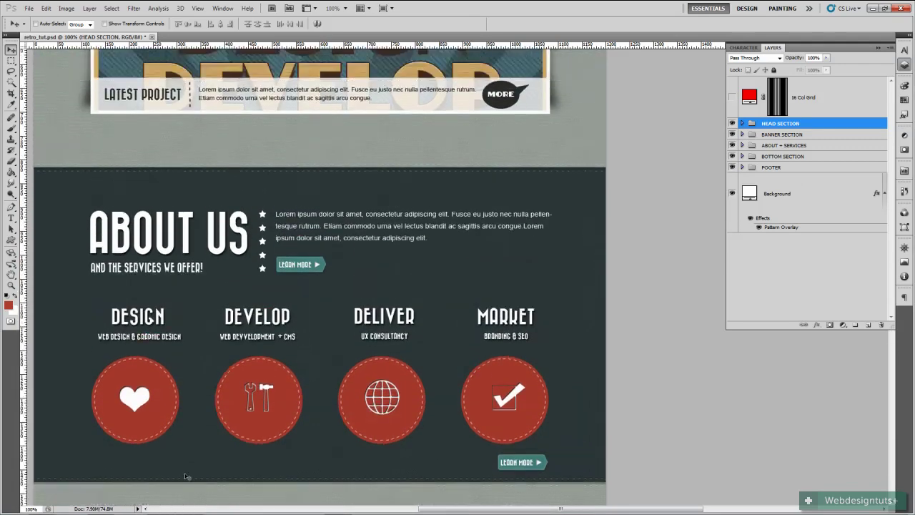
{"action": "scroll", "coordinate": [169, 420], "scroll_direction": "up", "scroll_amount": 2}
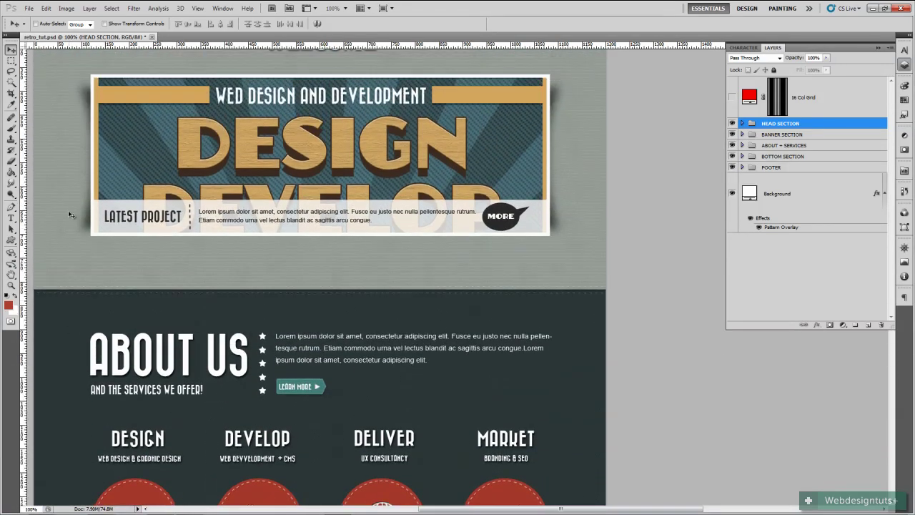
{"action": "scroll", "coordinate": [100, 345], "scroll_direction": "up", "scroll_amount": 10}
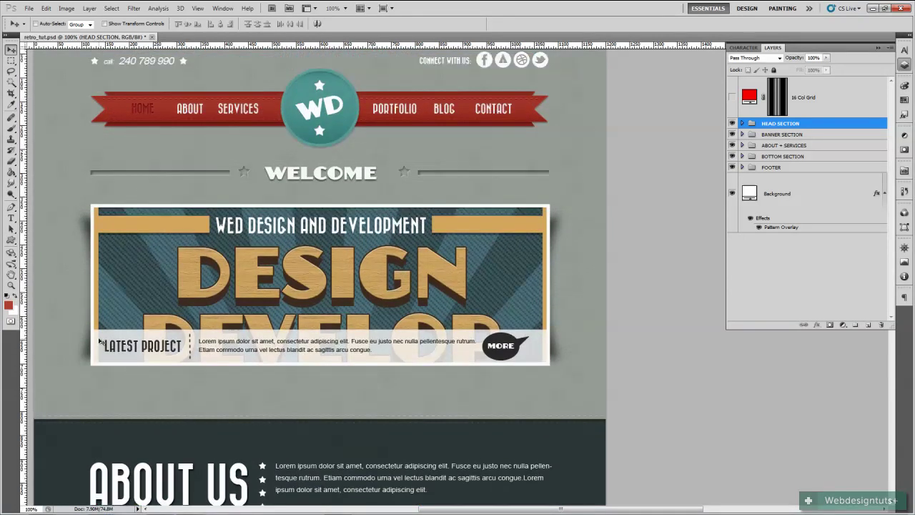
{"action": "scroll", "coordinate": [392, 124], "scroll_direction": "up", "scroll_amount": 2}
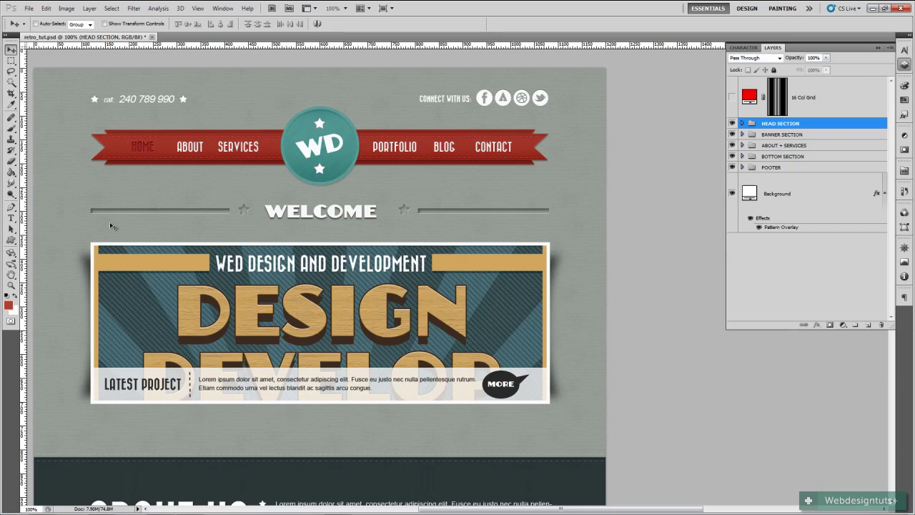
Look over the banner, About Us, services and contact form sections once more, ending at the page header.
{"action": "scroll", "coordinate": [112, 227], "scroll_direction": "down", "scroll_amount": 1}
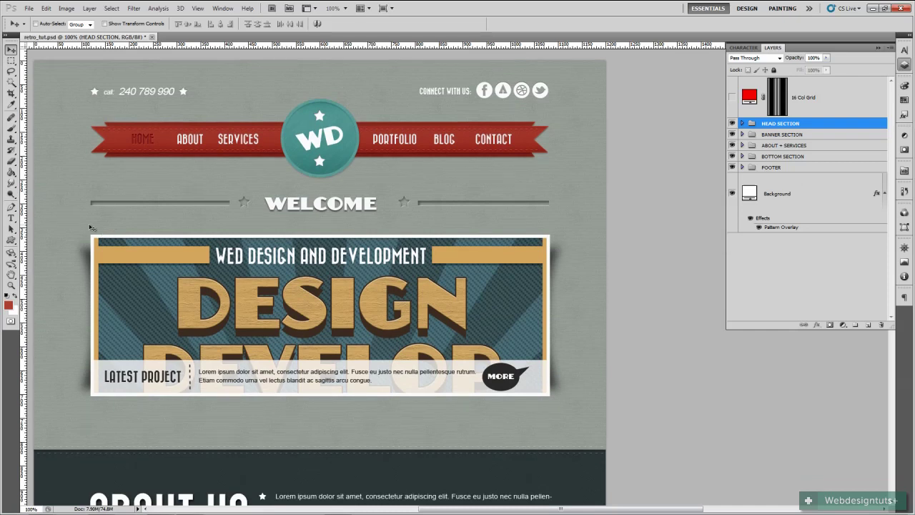
{"action": "scroll", "coordinate": [91, 228], "scroll_direction": "down", "scroll_amount": 10}
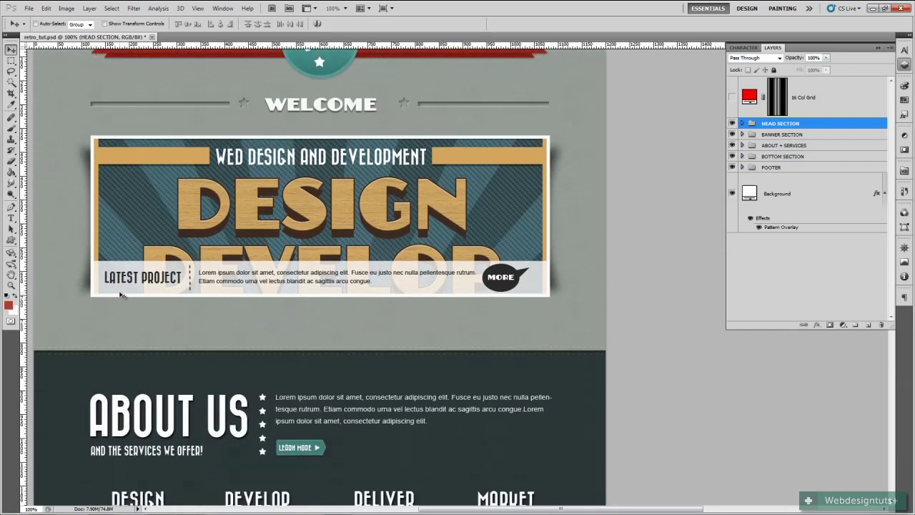
{"action": "scroll", "coordinate": [121, 294], "scroll_direction": "down", "scroll_amount": 2}
{"action": "scroll", "coordinate": [121, 347], "scroll_direction": "down", "scroll_amount": 11}
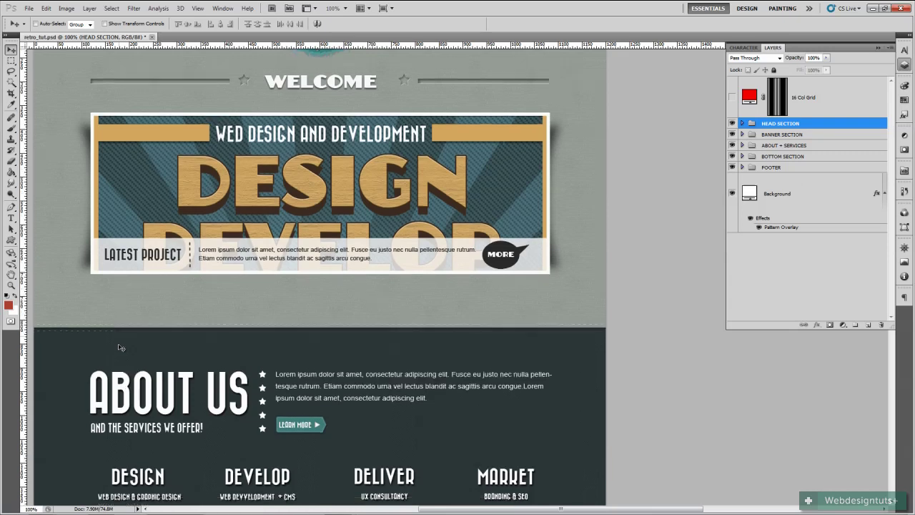
{"action": "scroll", "coordinate": [121, 348], "scroll_direction": "down", "scroll_amount": 2}
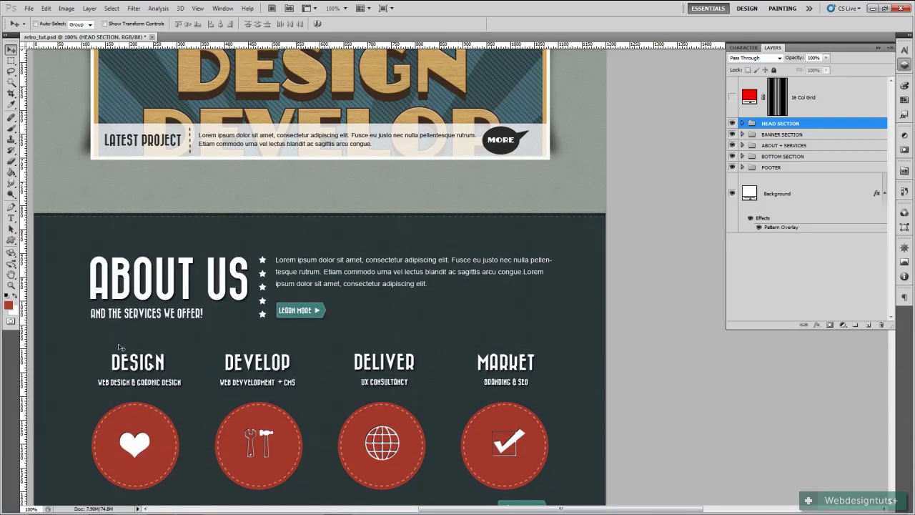
{"action": "scroll", "coordinate": [121, 348], "scroll_direction": "down", "scroll_amount": 9}
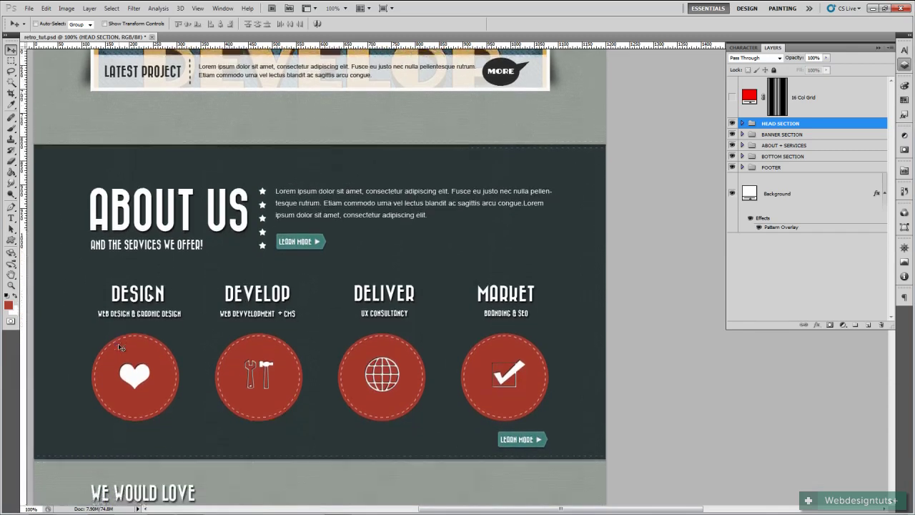
{"action": "scroll", "coordinate": [121, 348], "scroll_direction": "down", "scroll_amount": 6}
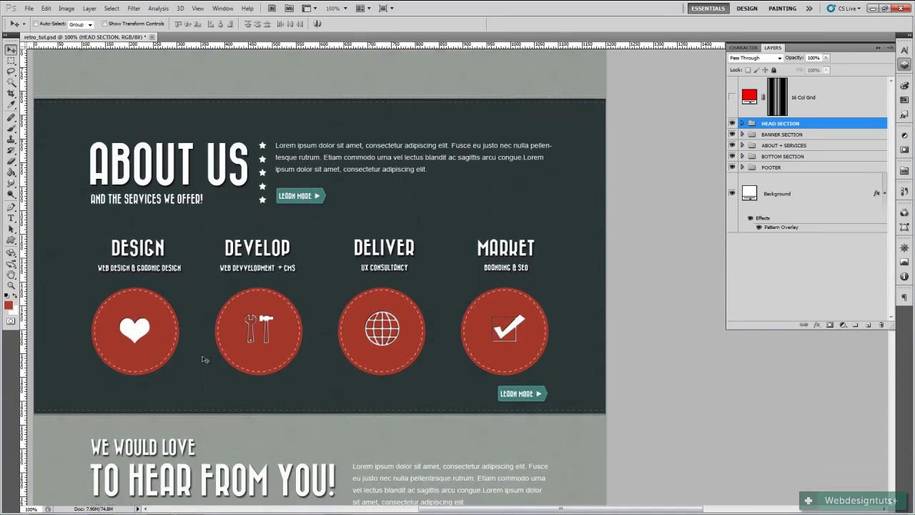
{"action": "scroll", "coordinate": [205, 359], "scroll_direction": "down", "scroll_amount": 16}
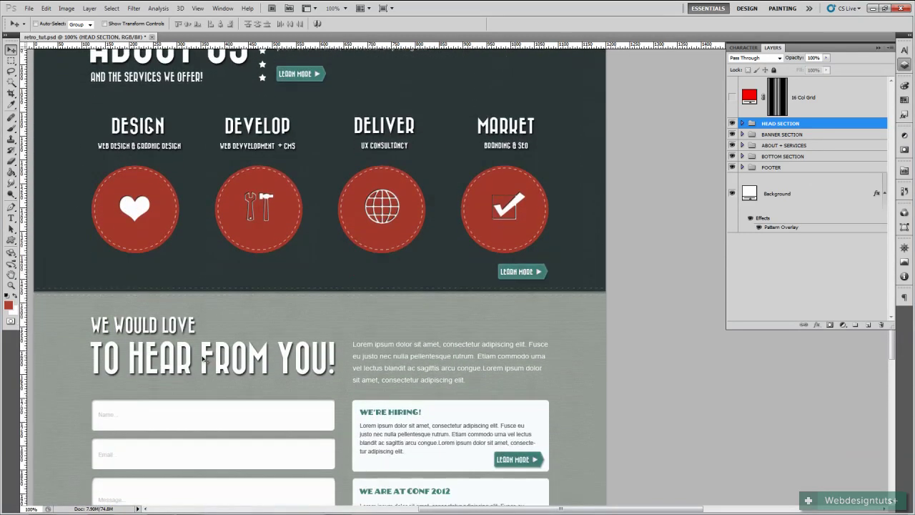
{"action": "scroll", "coordinate": [204, 359], "scroll_direction": "down", "scroll_amount": 10}
{"action": "scroll", "coordinate": [205, 360], "scroll_direction": "up", "scroll_amount": 12}
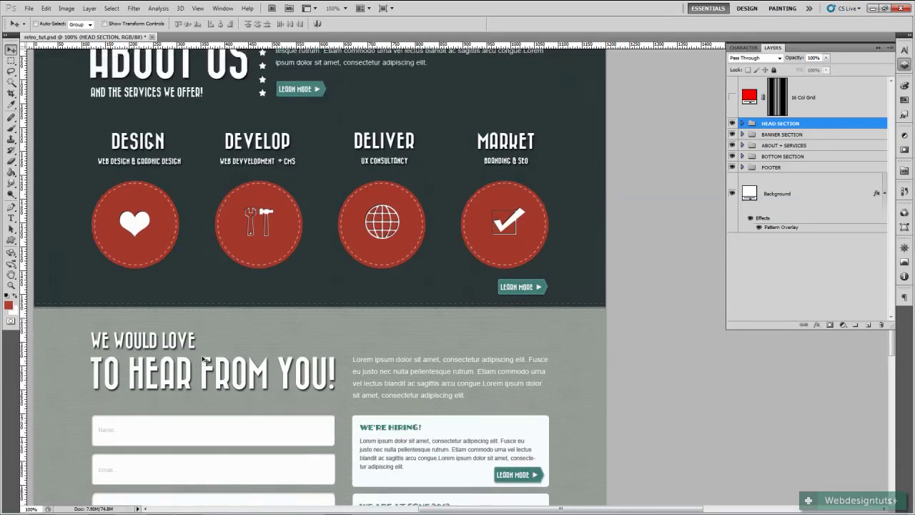
{"action": "scroll", "coordinate": [204, 359], "scroll_direction": "up", "scroll_amount": 20}
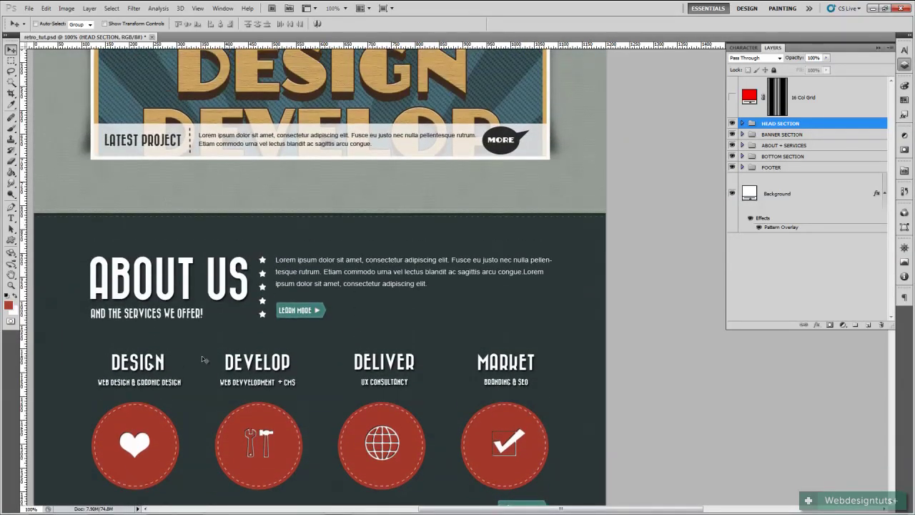
{"action": "scroll", "coordinate": [203, 359], "scroll_direction": "up", "scroll_amount": 19}
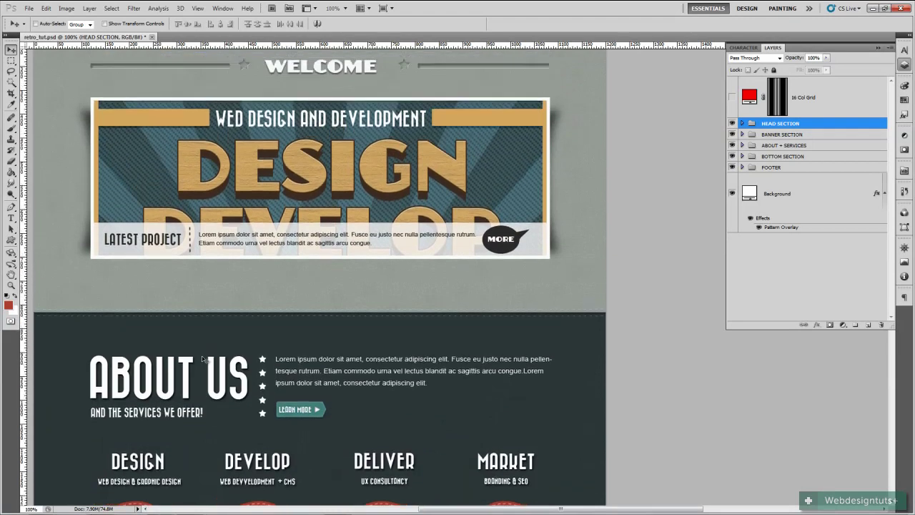
{"action": "scroll", "coordinate": [204, 359], "scroll_direction": "up", "scroll_amount": 8}
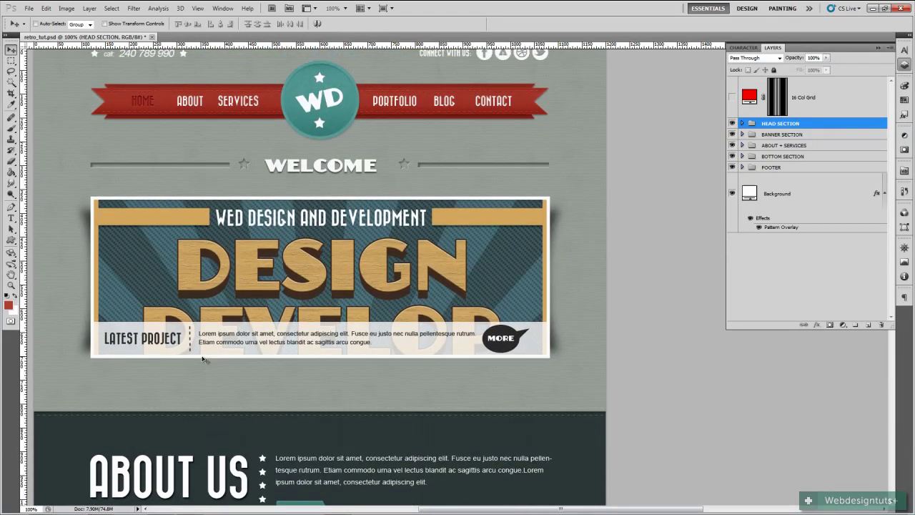
{"action": "scroll", "coordinate": [204, 360], "scroll_direction": "up", "scroll_amount": 5}
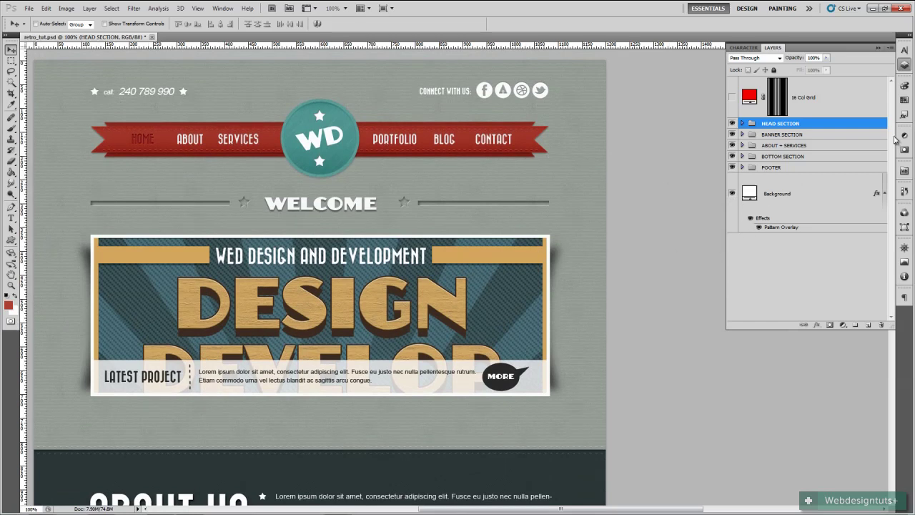
Inspect the contents of the HEAD SECTION, BANNER SECTION, BOTTOM SECTION and FOOTER layer groups, collapsing each group again.
{"action": "left_click", "coordinate": [743, 124]}
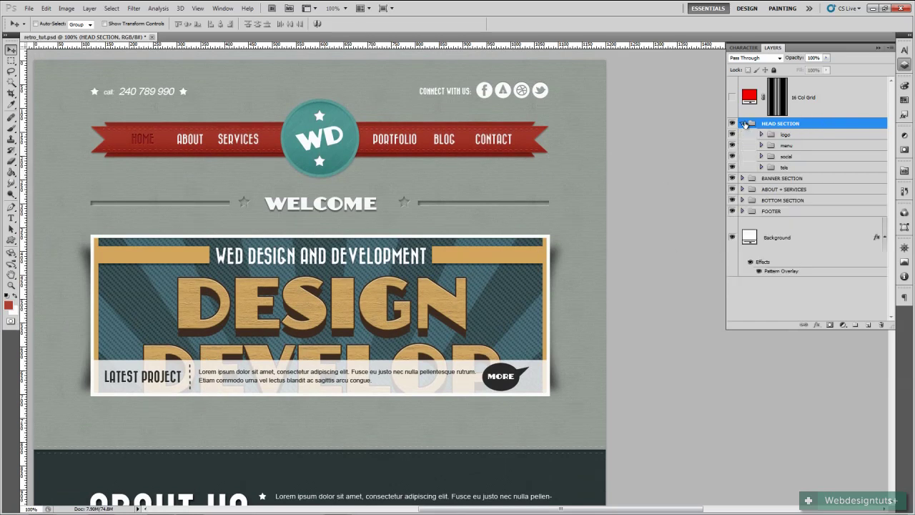
{"action": "left_click", "coordinate": [743, 178]}
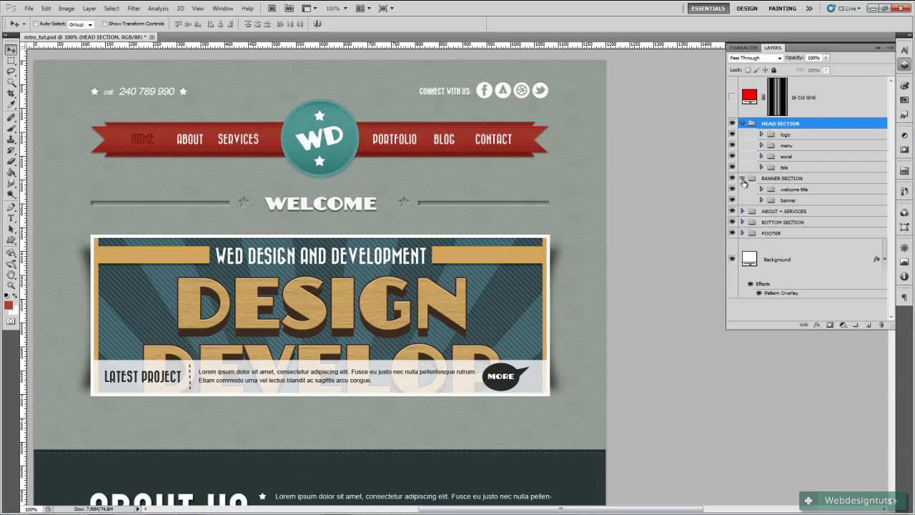
{"action": "left_click", "coordinate": [743, 178]}
{"action": "left_click", "coordinate": [743, 124]}
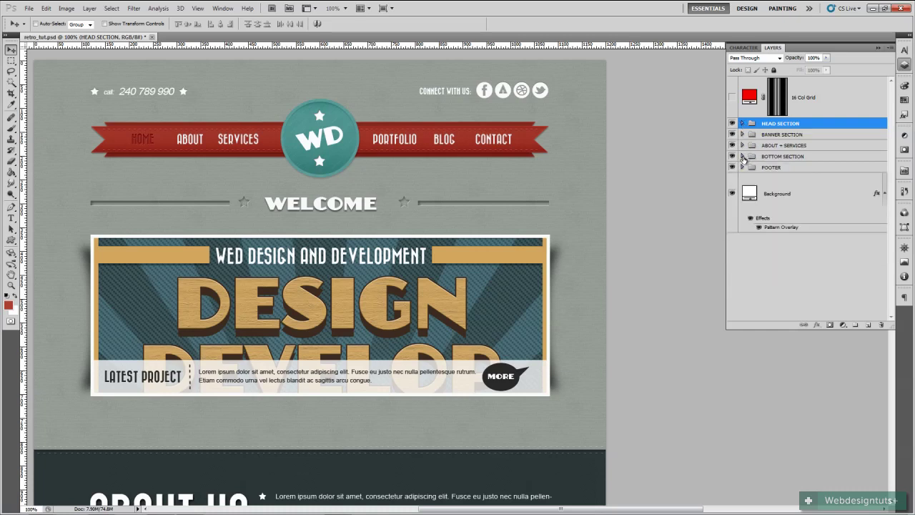
{"action": "left_click", "coordinate": [743, 157]}
{"action": "left_click", "coordinate": [743, 156]}
{"action": "left_click", "coordinate": [743, 167]}
{"action": "left_click", "coordinate": [743, 167]}
Show the 16 Col Grid layer to check the layout against its columns, and hide the grid again.
{"action": "left_click", "coordinate": [732, 98]}
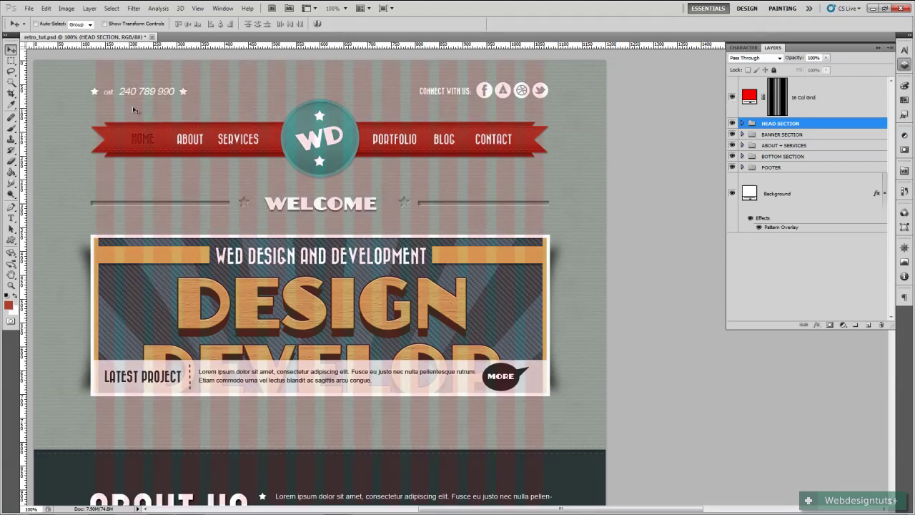
{"action": "left_click", "coordinate": [810, 101]}
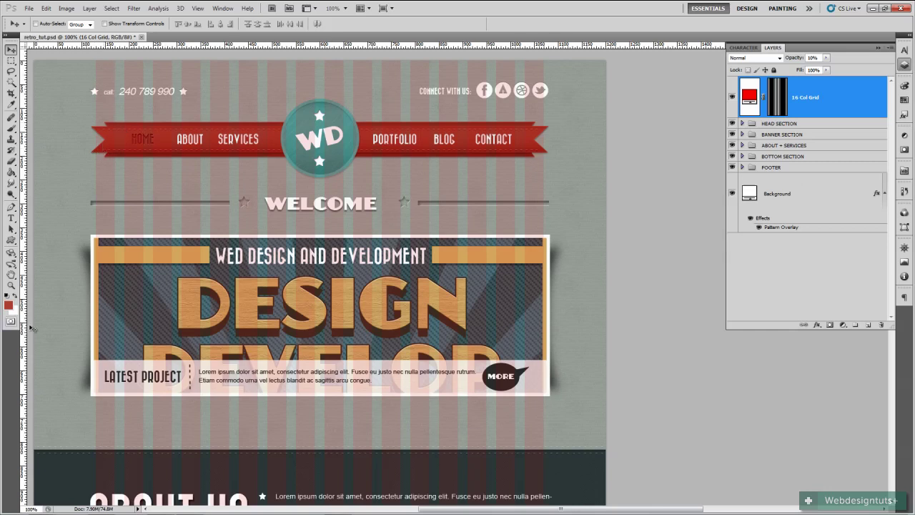
{"action": "left_click", "coordinate": [732, 96]}
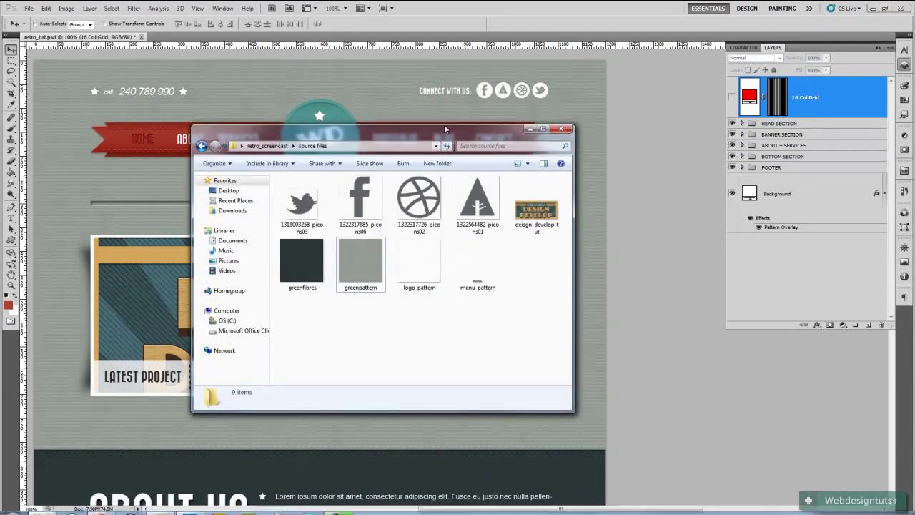
Open the greenpattern image from the source files folder in Adobe Photoshop CS5.
{"action": "left_click_drag", "start_coordinate": [443, 127], "coordinate": [399, 172]}
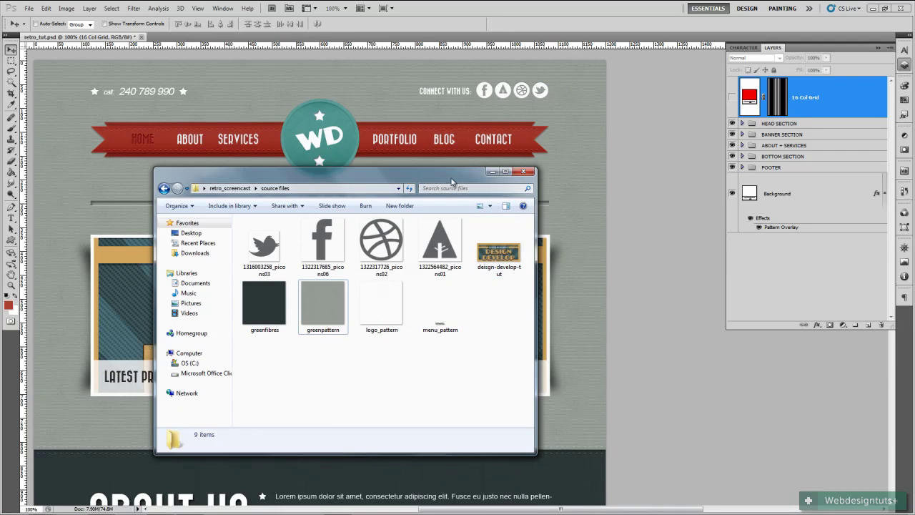
{"action": "left_click_drag", "start_coordinate": [462, 179], "coordinate": [415, 170]}
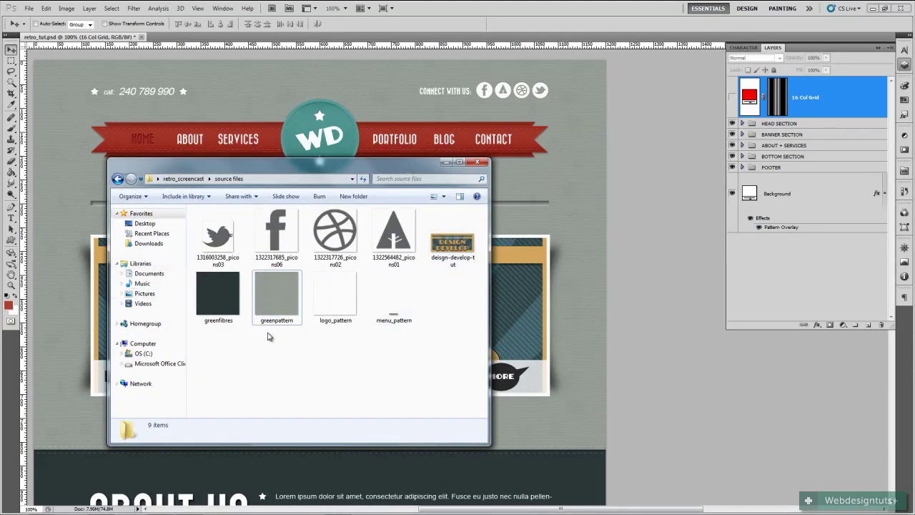
{"action": "left_click_drag", "start_coordinate": [363, 160], "coordinate": [412, 196]}
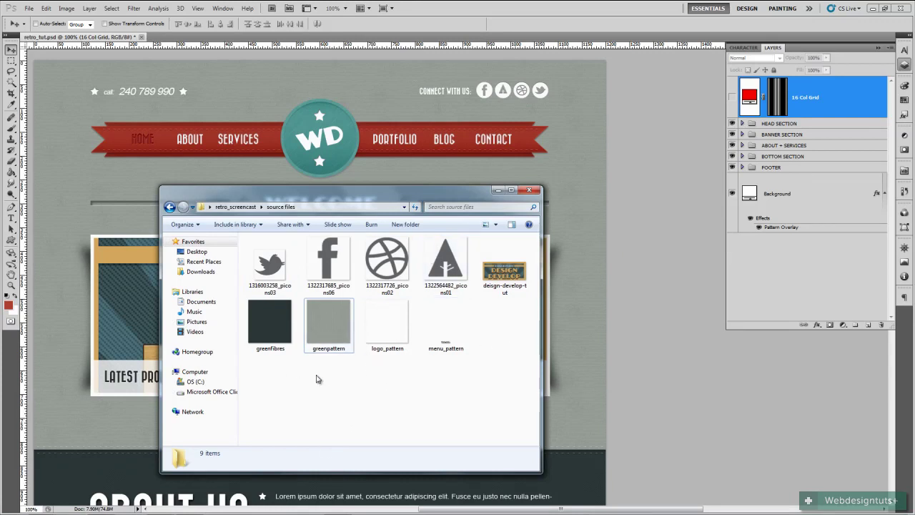
{"action": "left_click", "coordinate": [331, 337]}
{"action": "right_click", "coordinate": [331, 340]}
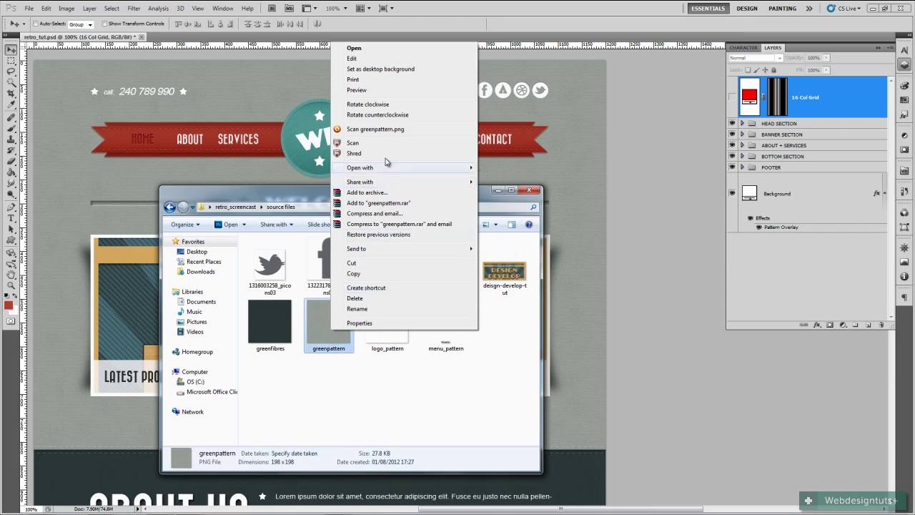
{"action": "mouse_move", "coordinate": [375, 169]}
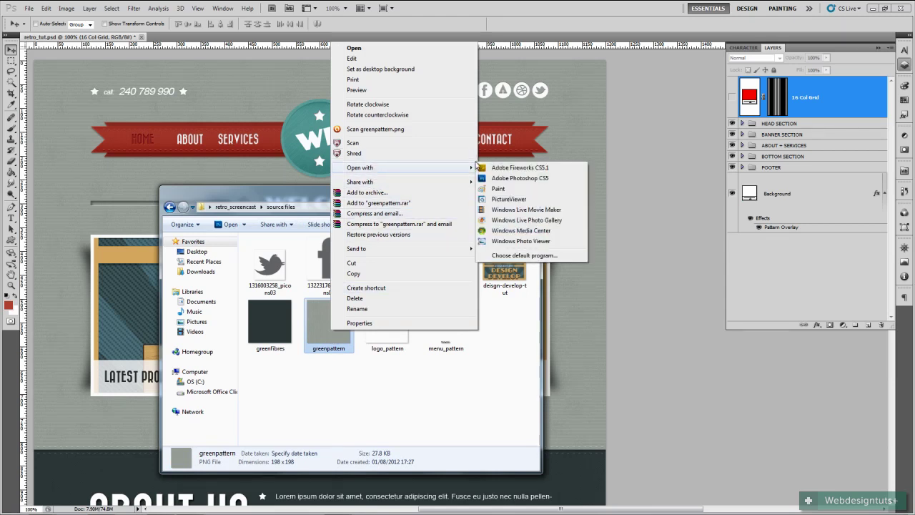
{"action": "left_click", "coordinate": [516, 178]}
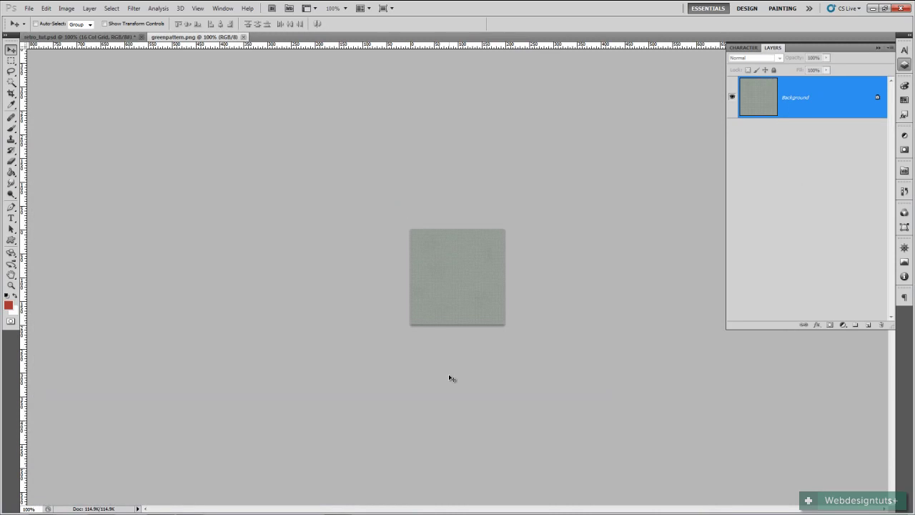
Define the open green texture as a pattern named greenpattern.png and close its file.
{"action": "left_click", "coordinate": [46, 8]}
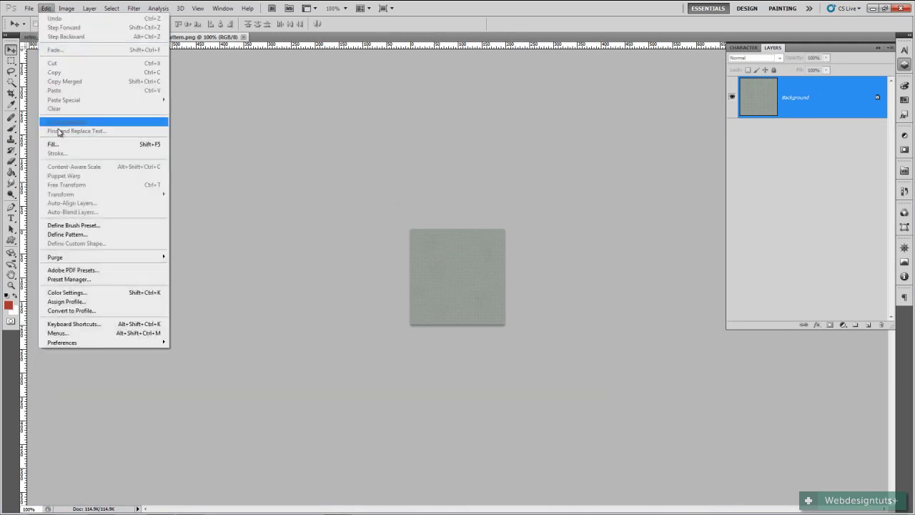
{"action": "left_click", "coordinate": [74, 236]}
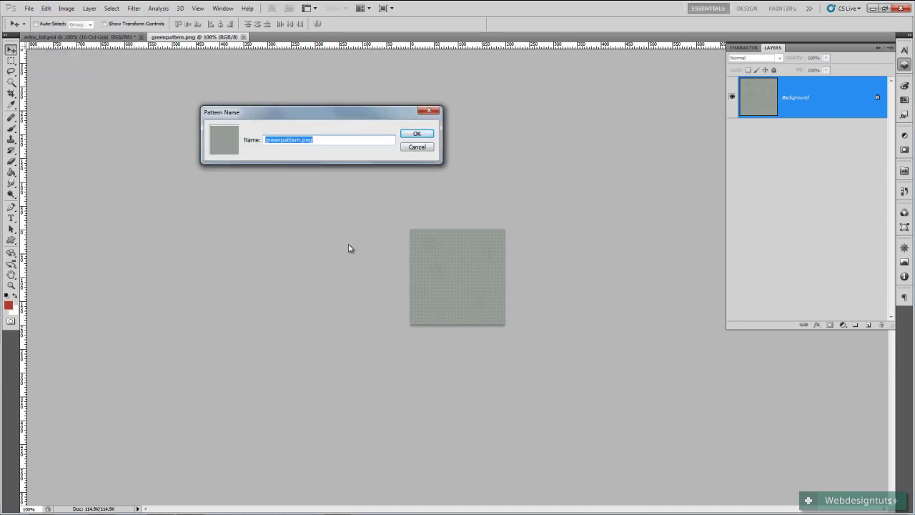
{"action": "left_click", "coordinate": [420, 134]}
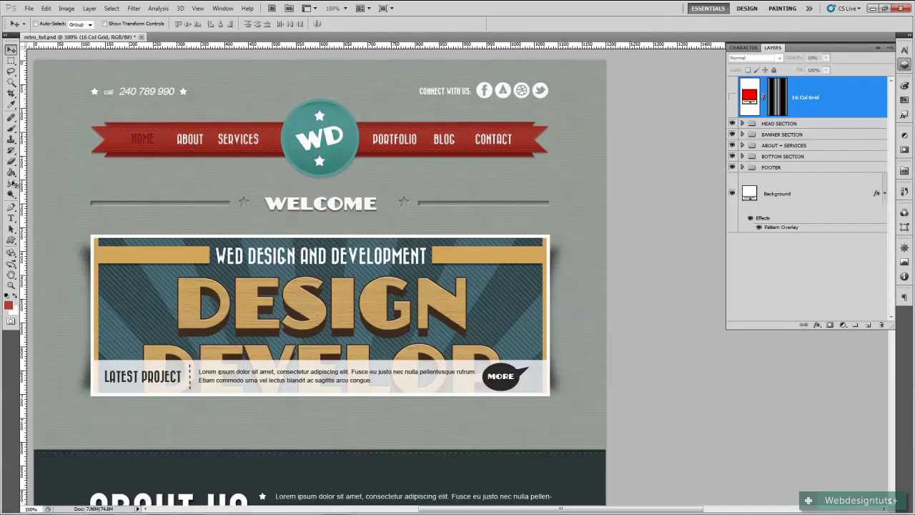
{"action": "left_click", "coordinate": [243, 37]}
Set the Paint Bucket fill source to Pattern and look through the pattern library for the patterns loaded for this design.
{"action": "left_click", "coordinate": [11, 172]}
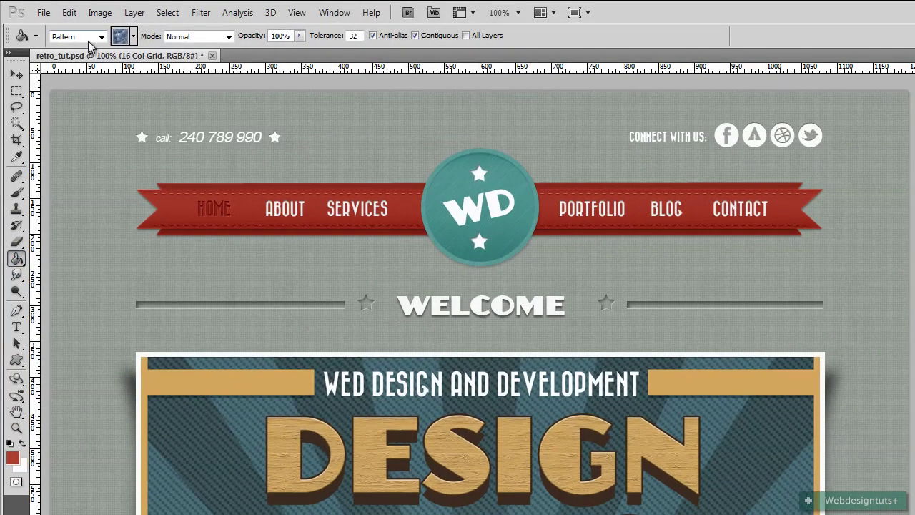
{"action": "left_click", "coordinate": [52, 24]}
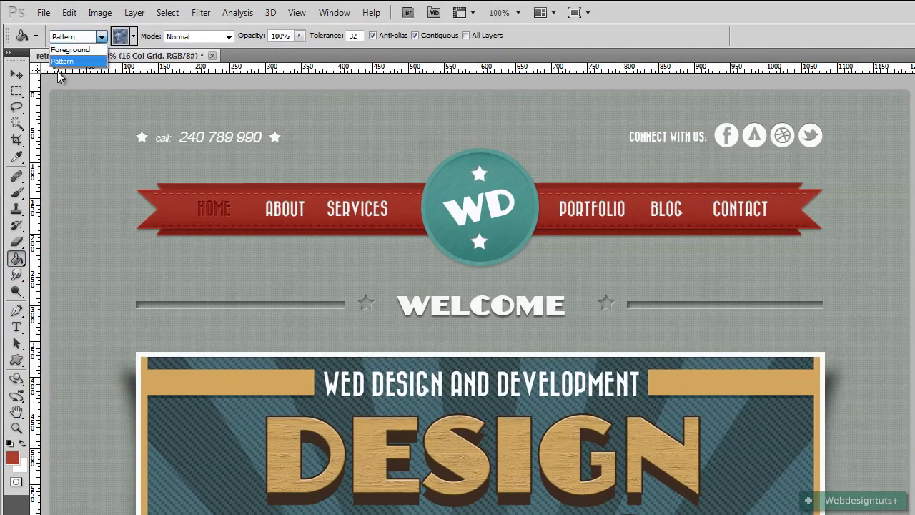
{"action": "left_click", "coordinate": [63, 62]}
{"action": "left_click", "coordinate": [122, 41]}
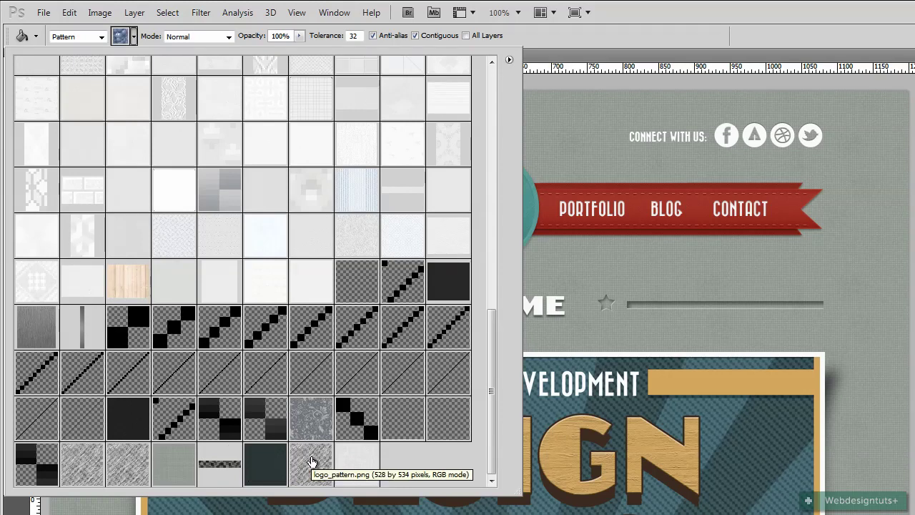
{"action": "left_click", "coordinate": [642, 36]}
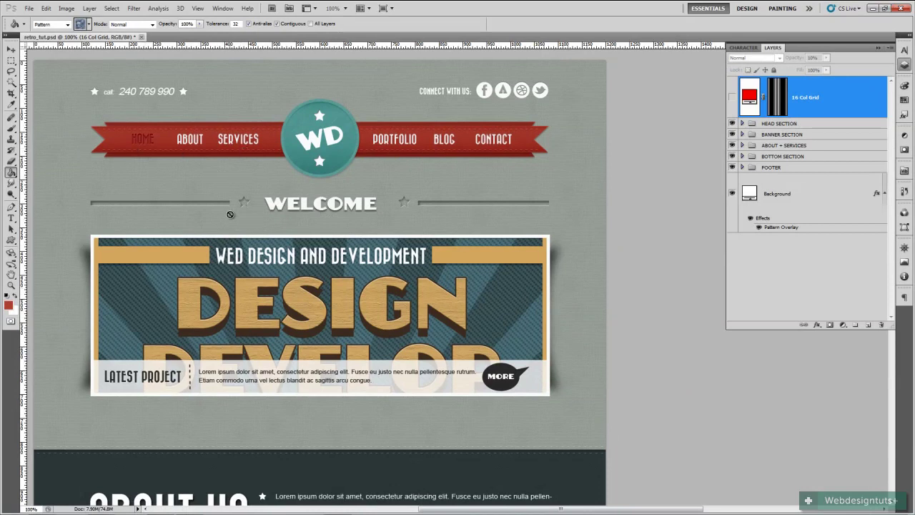
Switch to the Chrome browser and search DaFont for the font anchor jack.
{"action": "left_click", "coordinate": [114, 472]}
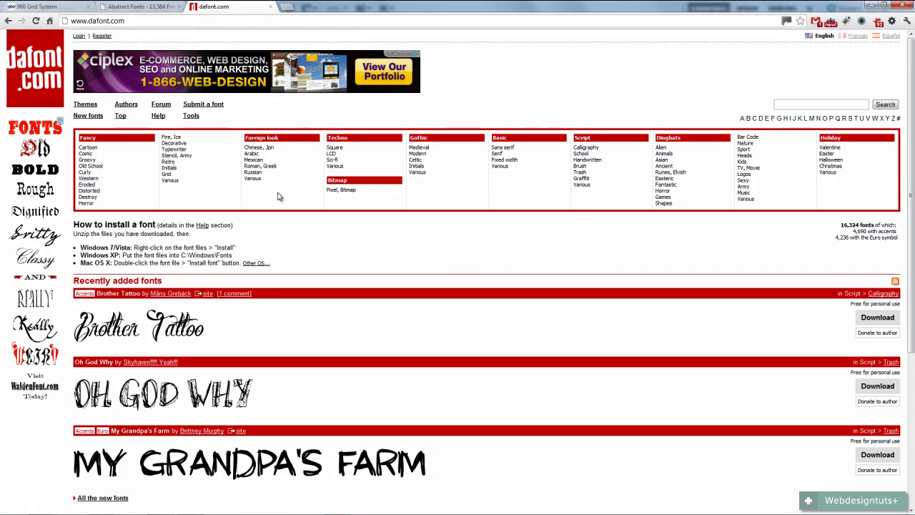
{"action": "left_click", "coordinate": [794, 106]}
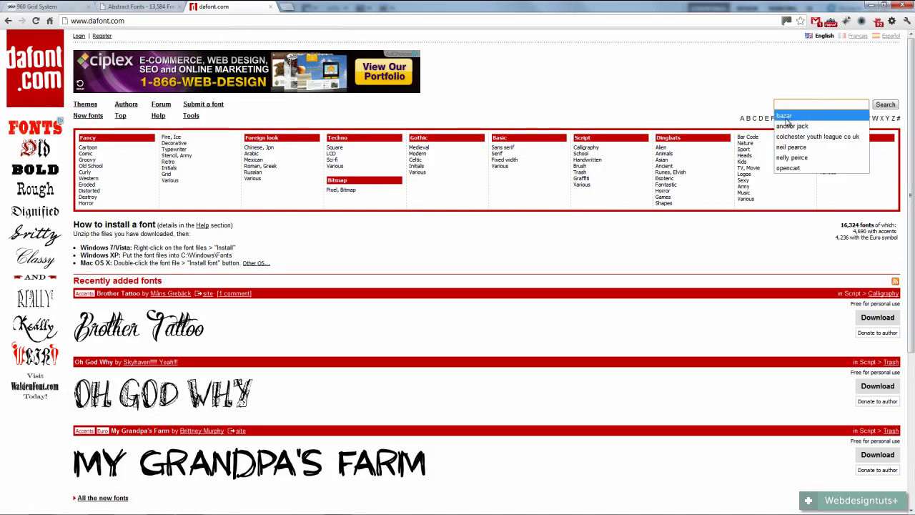
{"action": "left_click", "coordinate": [791, 126]}
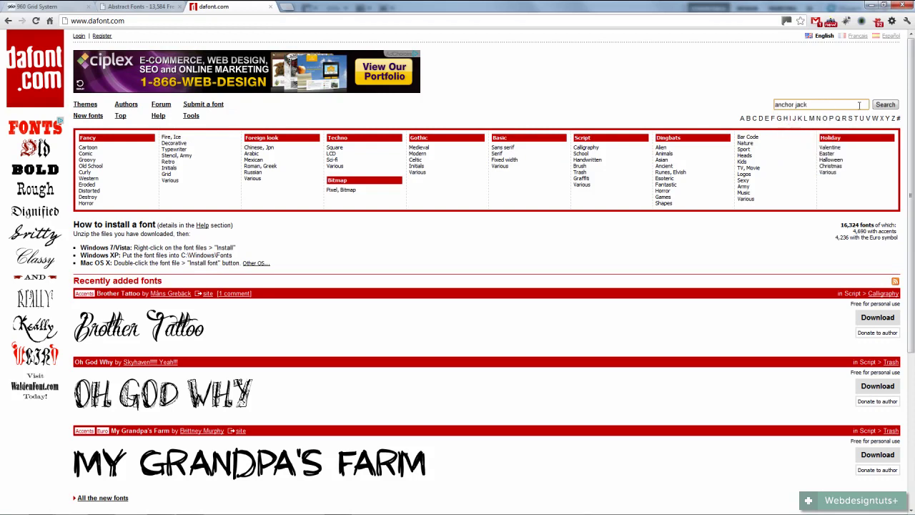
{"action": "left_click", "coordinate": [885, 106]}
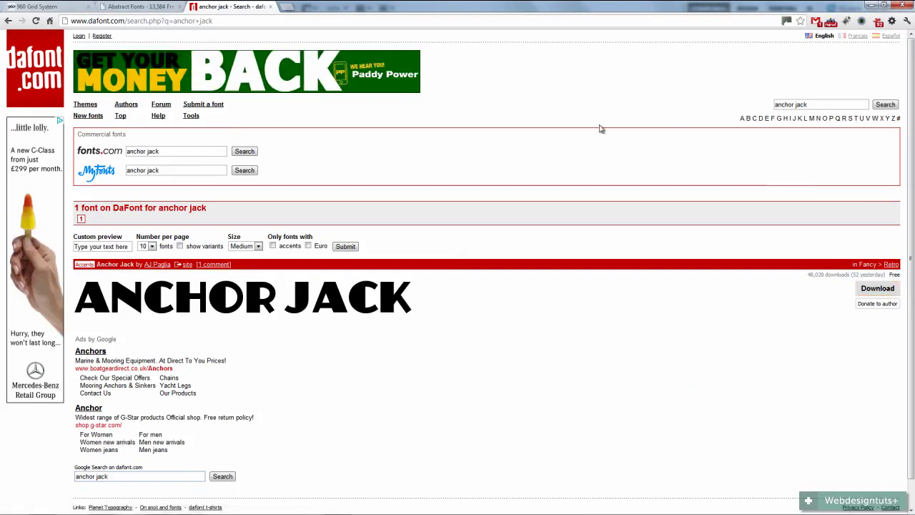
Search Abstract Fonts for the font bazar.
{"action": "left_click", "coordinate": [136, 6]}
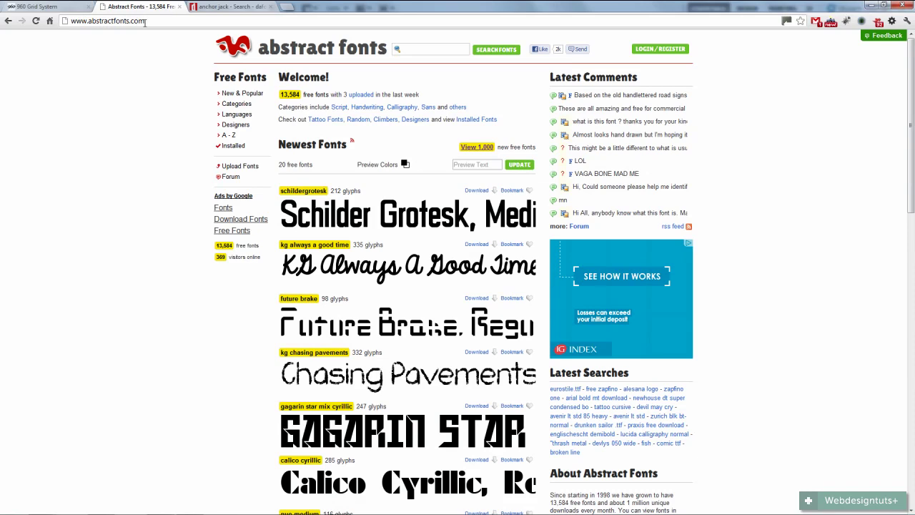
{"action": "left_click", "coordinate": [413, 49]}
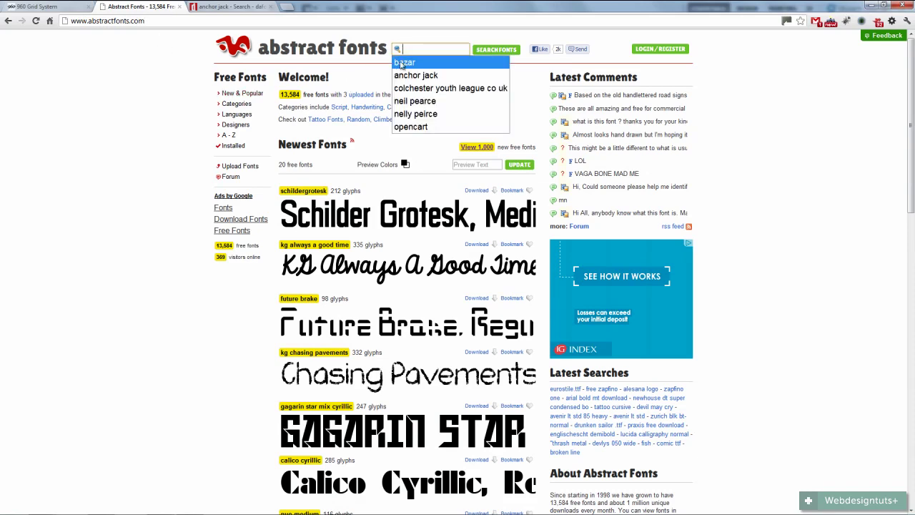
{"action": "left_click", "coordinate": [409, 64]}
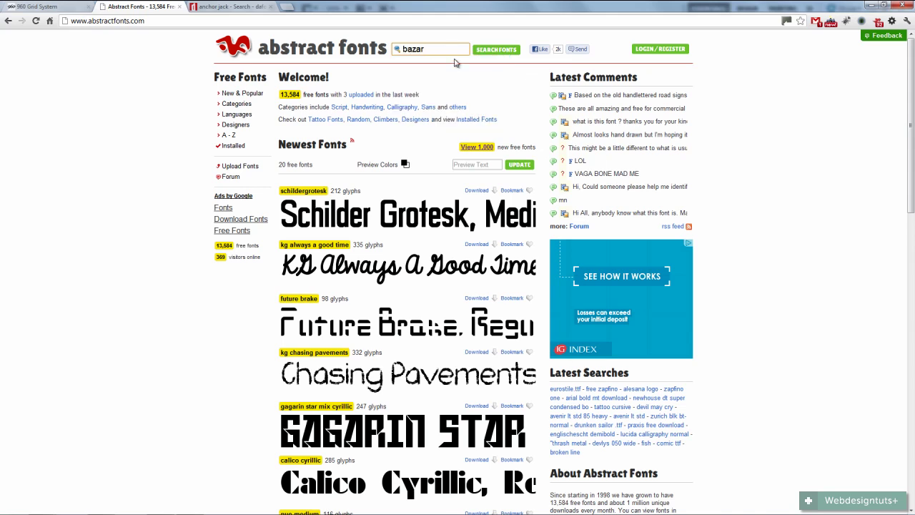
{"action": "left_click", "coordinate": [501, 51]}
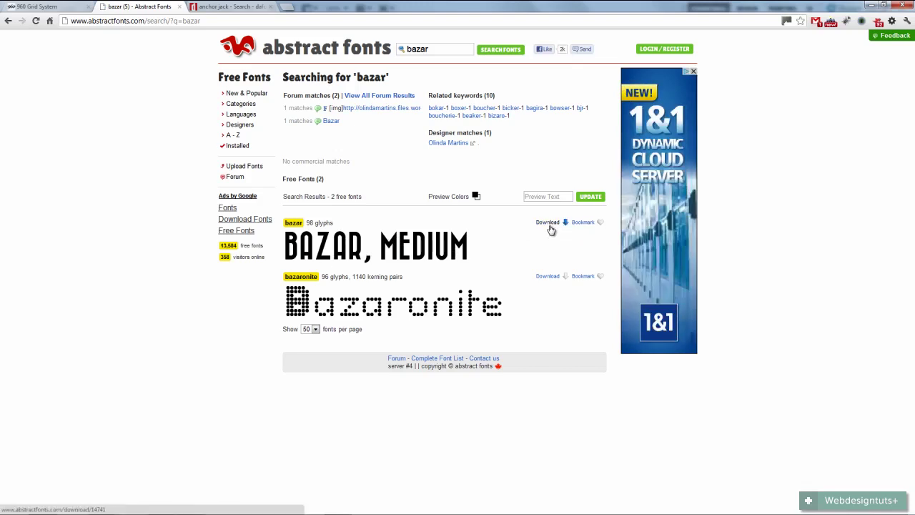
Close the DaFont and Abstract Fonts pages to return to the 960 Grid System site.
{"action": "left_click", "coordinate": [219, 9]}
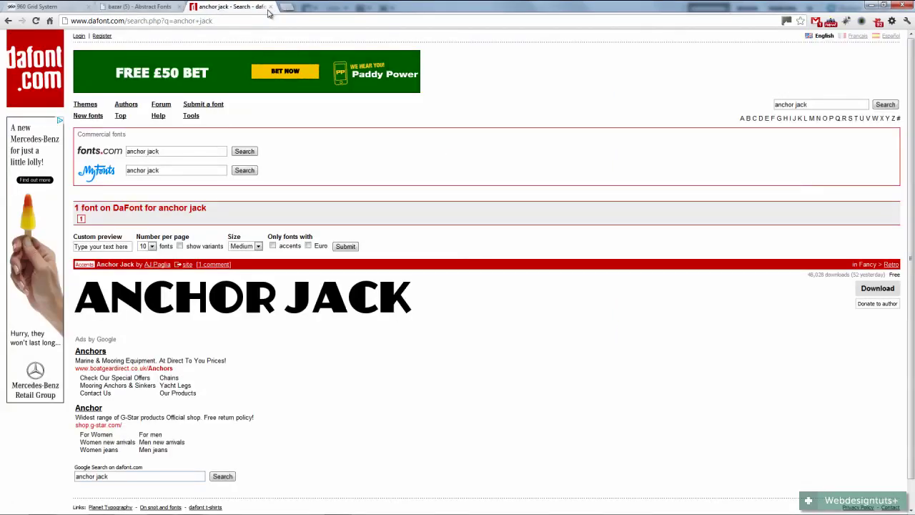
{"action": "left_click", "coordinate": [172, 9]}
{"action": "left_click", "coordinate": [179, 7]}
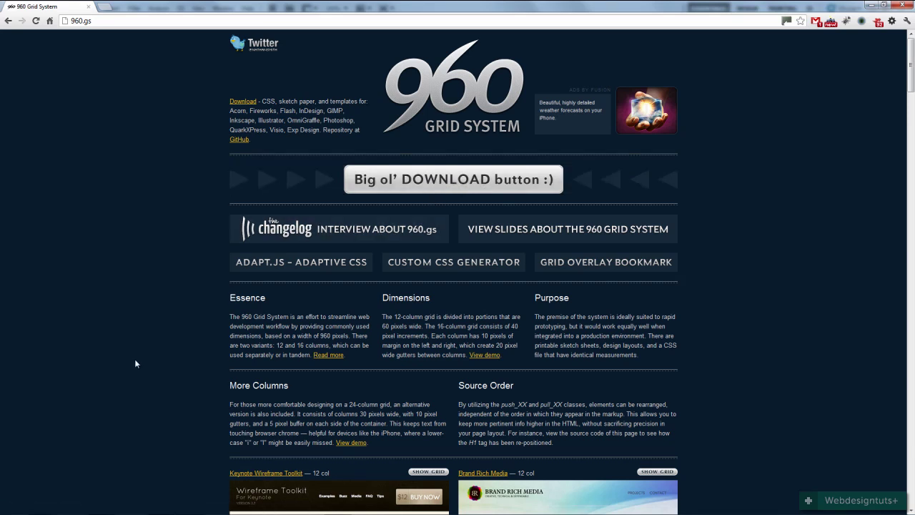
Open the 960_grid_16_col Photoshop template from the templates folder of the downloaded 960 Grid System files.
{"action": "mouse_move", "coordinate": [40, 506]}
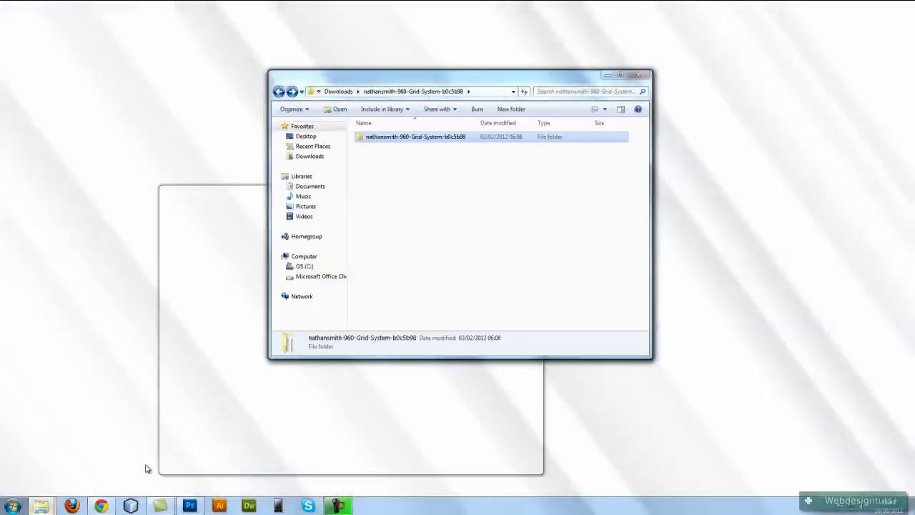
{"action": "left_click", "coordinate": [145, 471]}
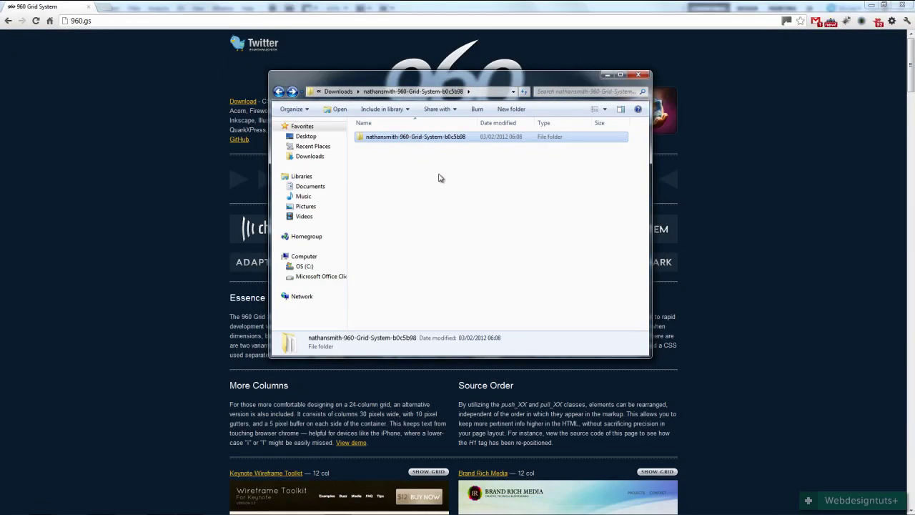
{"action": "double_click", "coordinate": [360, 138]}
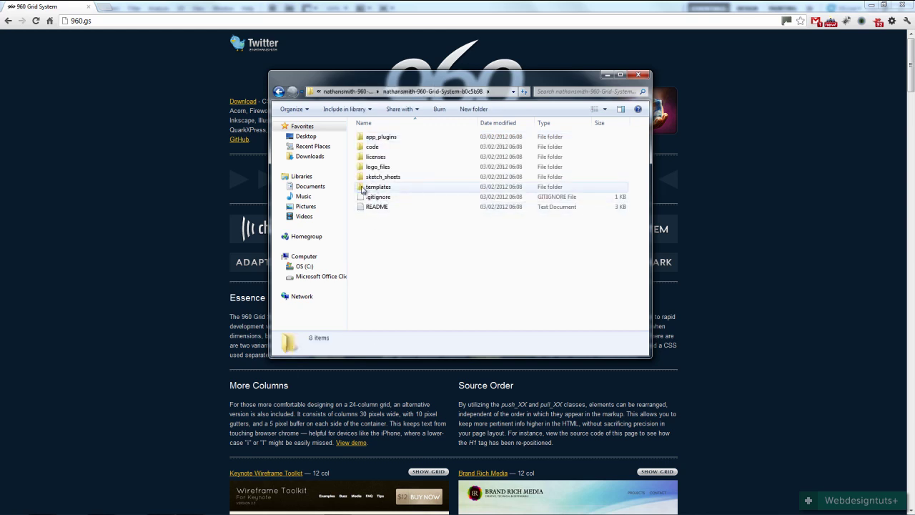
{"action": "double_click", "coordinate": [362, 187]}
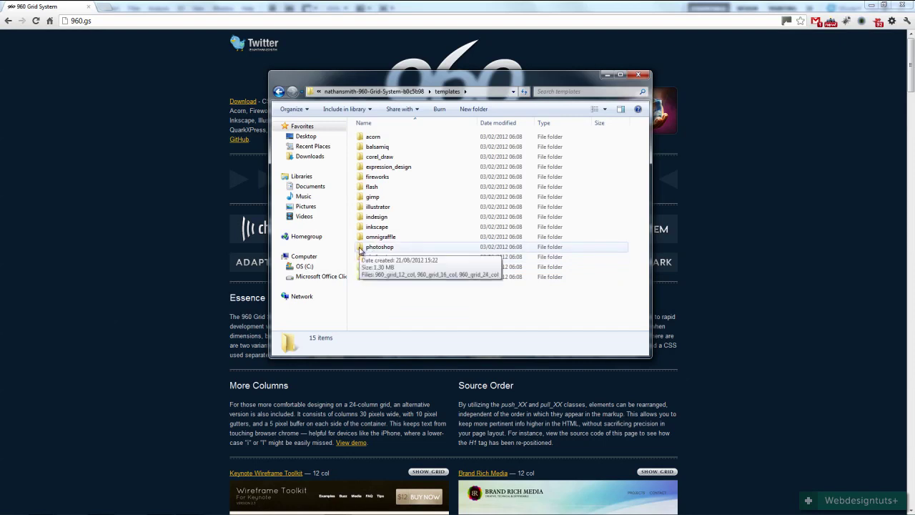
{"action": "double_click", "coordinate": [360, 248]}
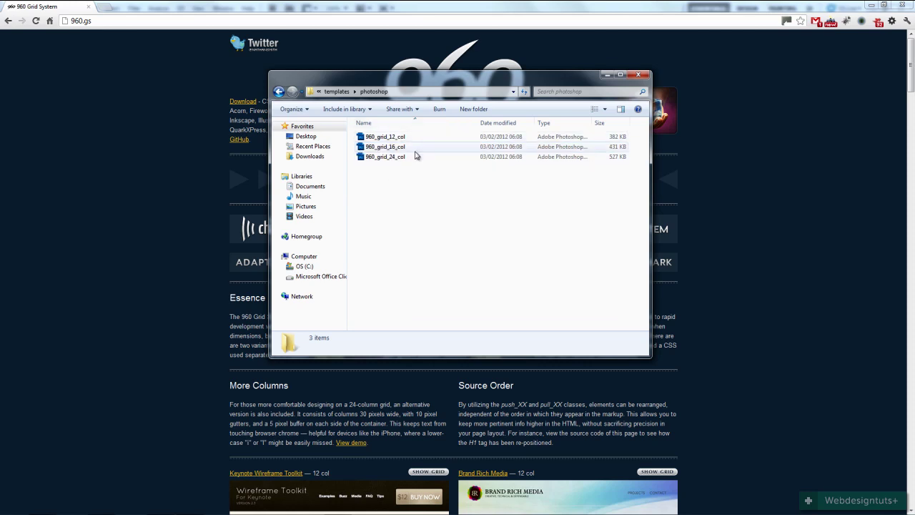
{"action": "double_click", "coordinate": [362, 148]}
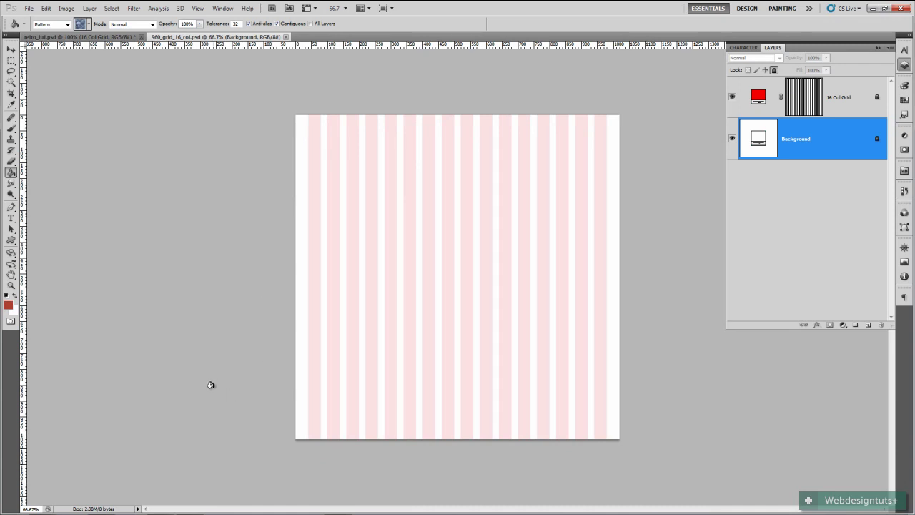
Resize the grid template's canvas to 1200 pixels wide and 2300 pixels high.
{"action": "left_click", "coordinate": [67, 8]}
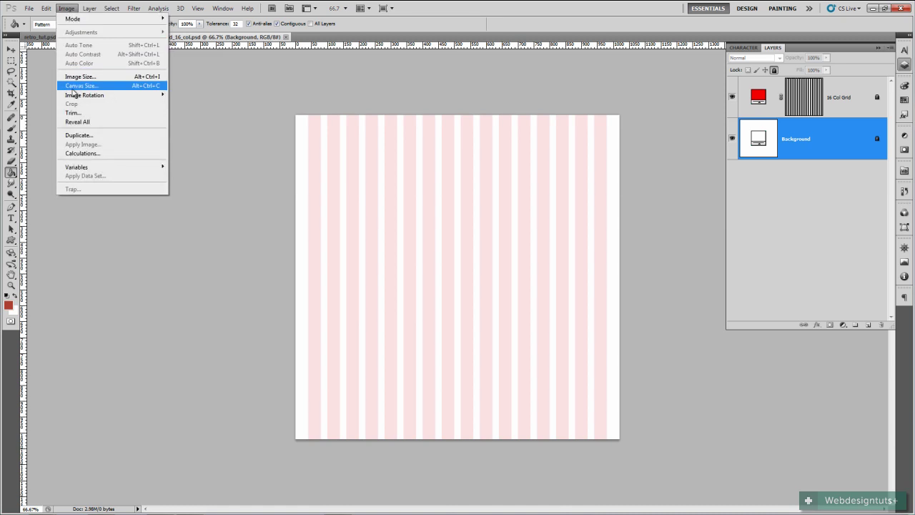
{"action": "left_click", "coordinate": [72, 86]}
{"action": "left_click_drag", "start_coordinate": [173, 202], "coordinate": [132, 207]}
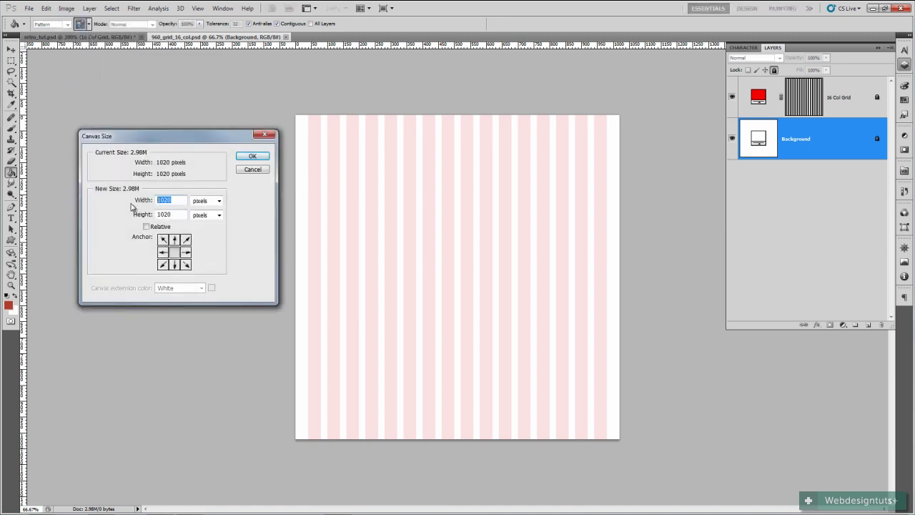
{"action": "type", "text": "1200"}
{"action": "key", "text": "Tab"}
{"action": "type", "text": "2300"}
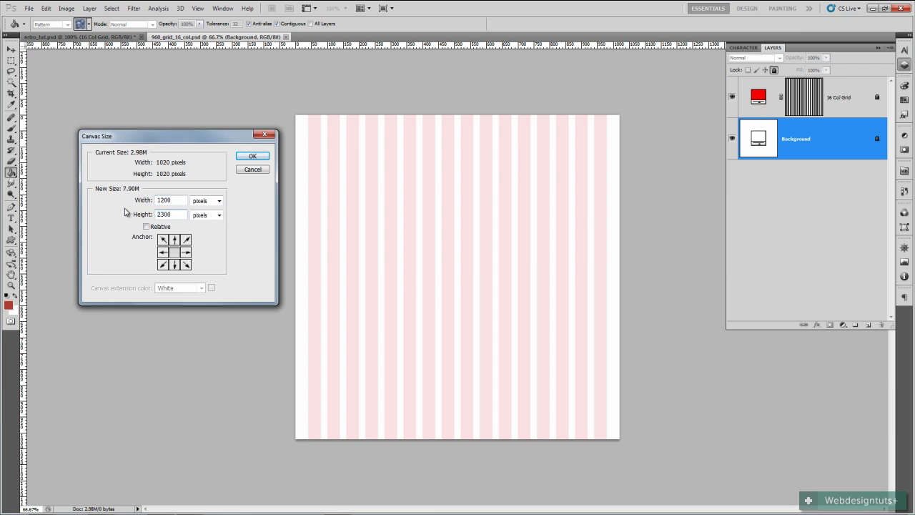
{"action": "key", "text": "Return"}
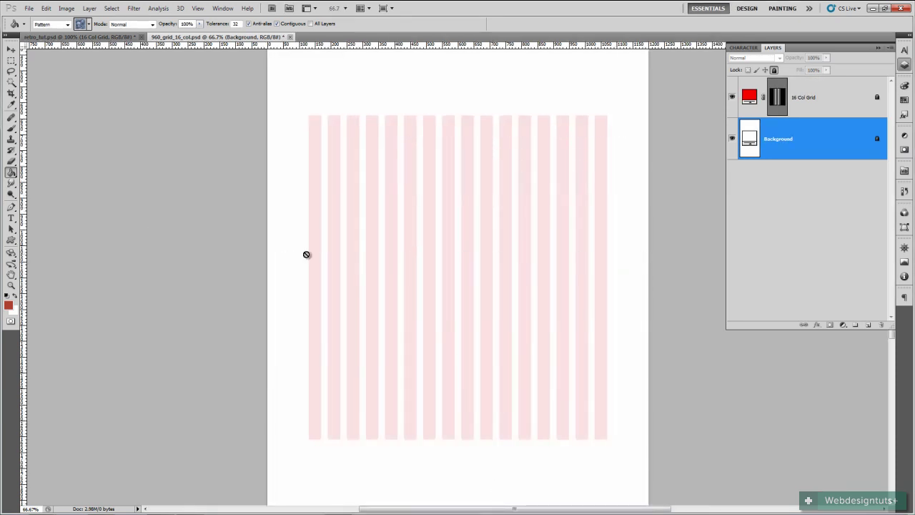
Examine the 16 Col Grid and Background layers, toggling the visibility of the grid layer and the column guides.
{"action": "left_click", "coordinate": [823, 107]}
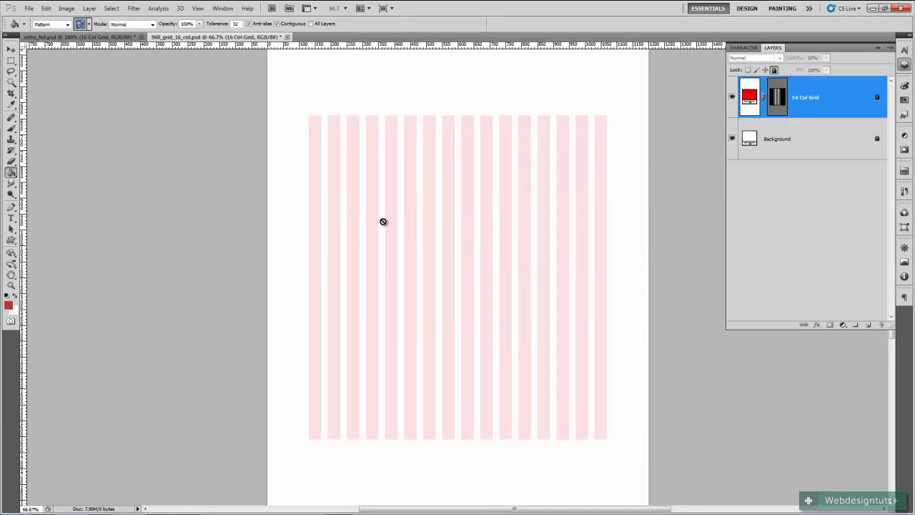
{"action": "scroll", "coordinate": [381, 221], "scroll_direction": "up", "scroll_amount": 3}
{"action": "scroll", "coordinate": [383, 221], "scroll_direction": "up", "scroll_amount": 1}
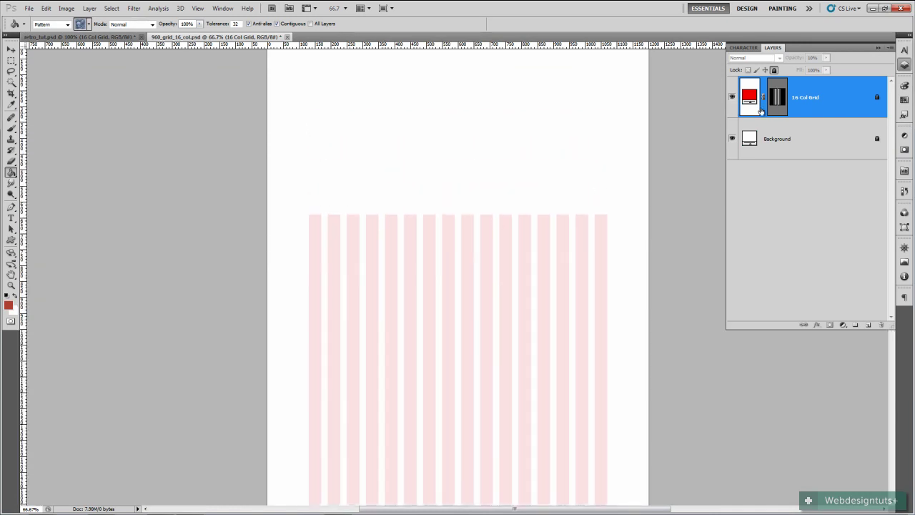
{"action": "left_click", "coordinate": [732, 98]}
{"action": "left_click", "coordinate": [732, 98]}
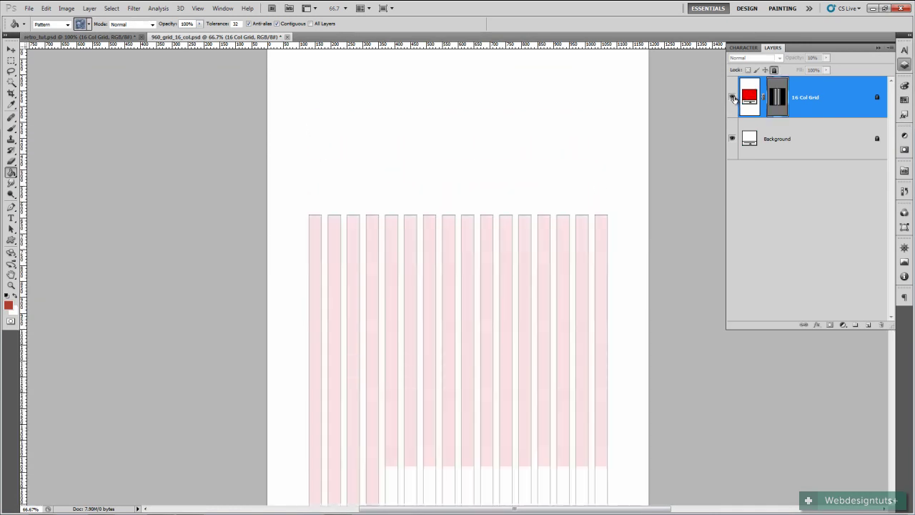
{"action": "left_click", "coordinate": [814, 141]}
{"action": "left_click", "coordinate": [823, 96]}
{"action": "key", "text": "ctrl+semicolon"}
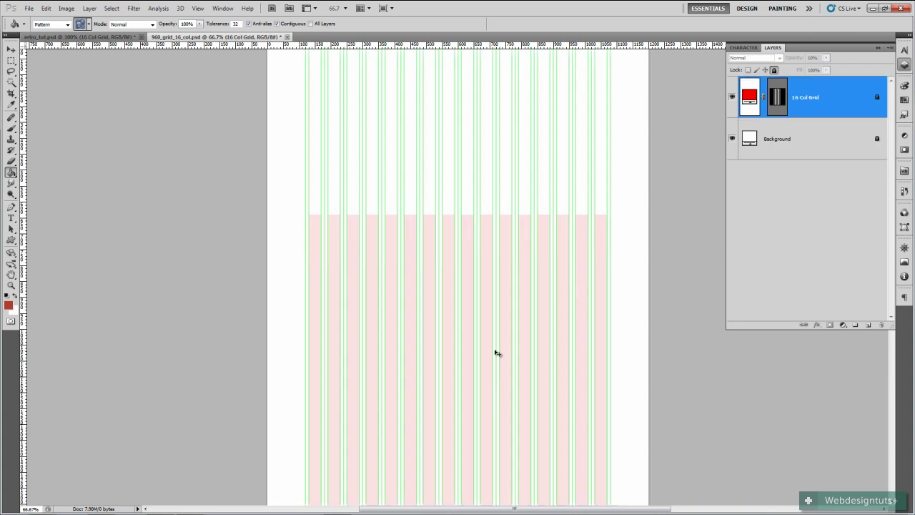
{"action": "key", "text": "ctrl+semicolon"}
{"action": "key", "text": "ctrl+semicolon"}
{"action": "key", "text": "ctrl+semicolon"}
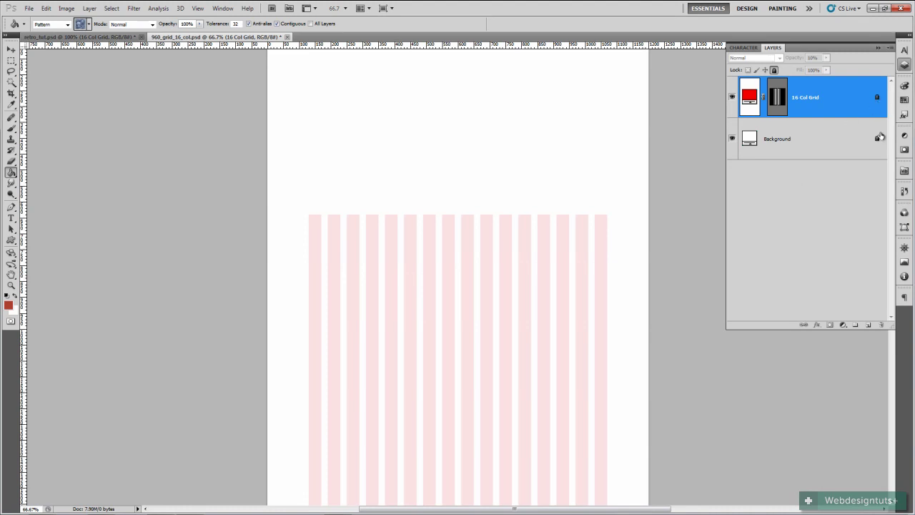
Unlock the 16 Col Grid layer and stretch it vertically to about 228% so its columns span the full canvas height.
{"action": "left_click_drag", "start_coordinate": [878, 99], "coordinate": [883, 326]}
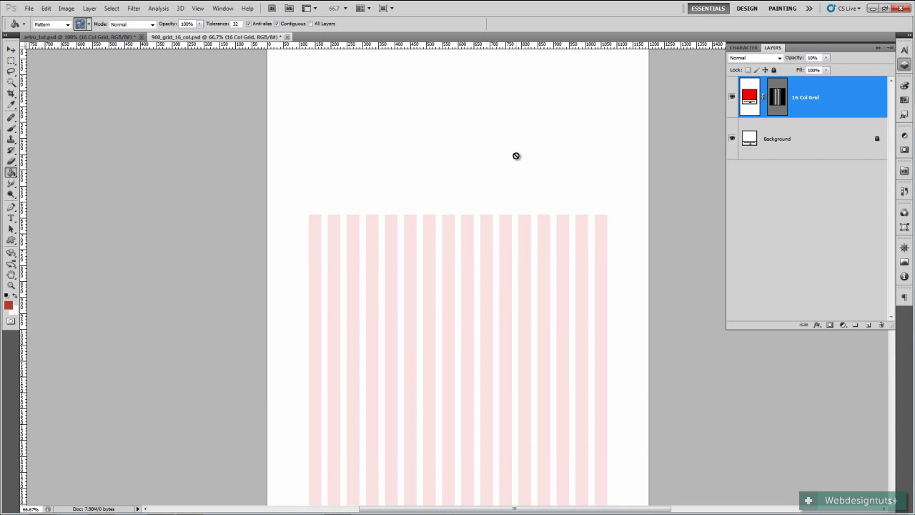
{"action": "key", "text": "ctrl+t"}
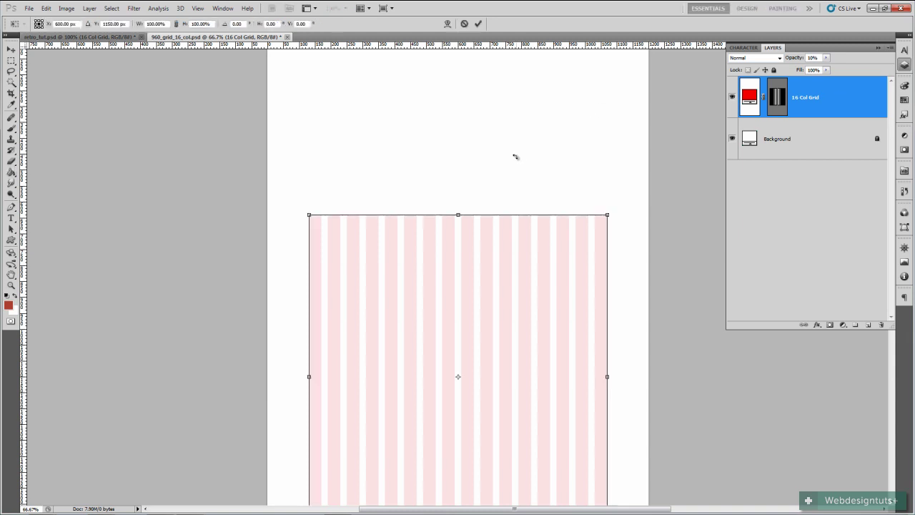
{"action": "left_click_drag", "start_coordinate": [459, 213], "coordinate": [457, 51]}
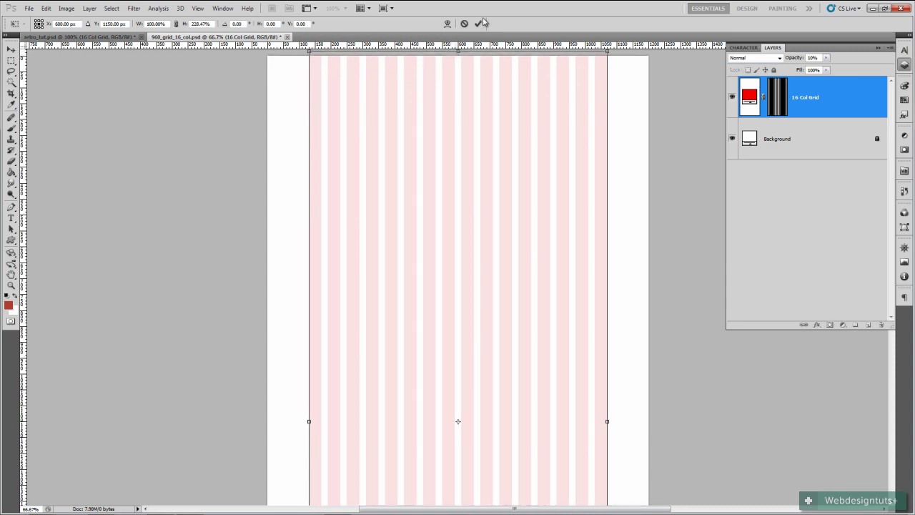
{"action": "left_click", "coordinate": [480, 24]}
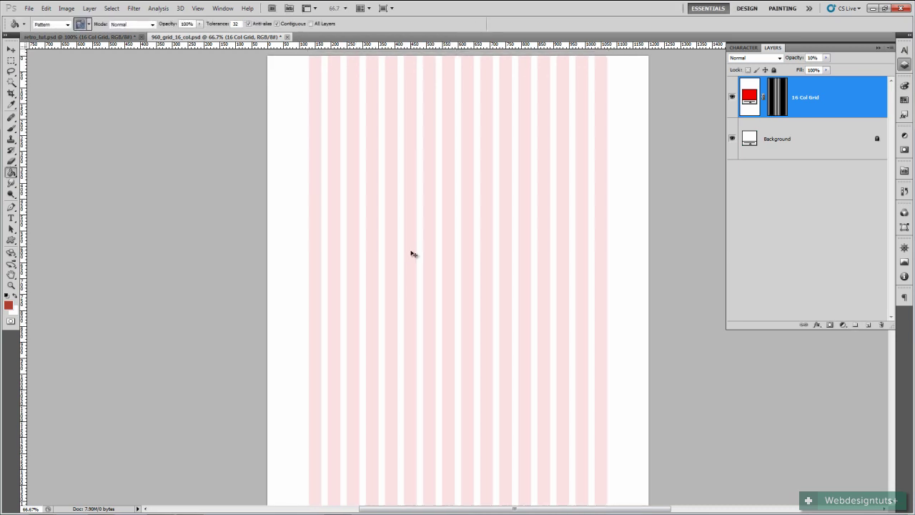
Save the grid document to the Desktop as retro_tut in Photoshop format with maximum compatibility.
{"action": "key", "text": "ctrl+plus"}
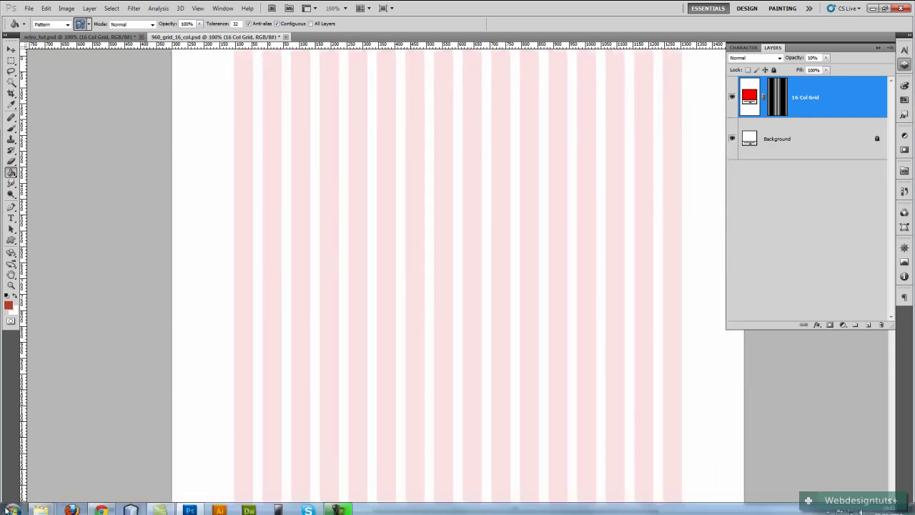
{"action": "left_click_drag", "start_coordinate": [360, 321], "coordinate": [223, 429]}
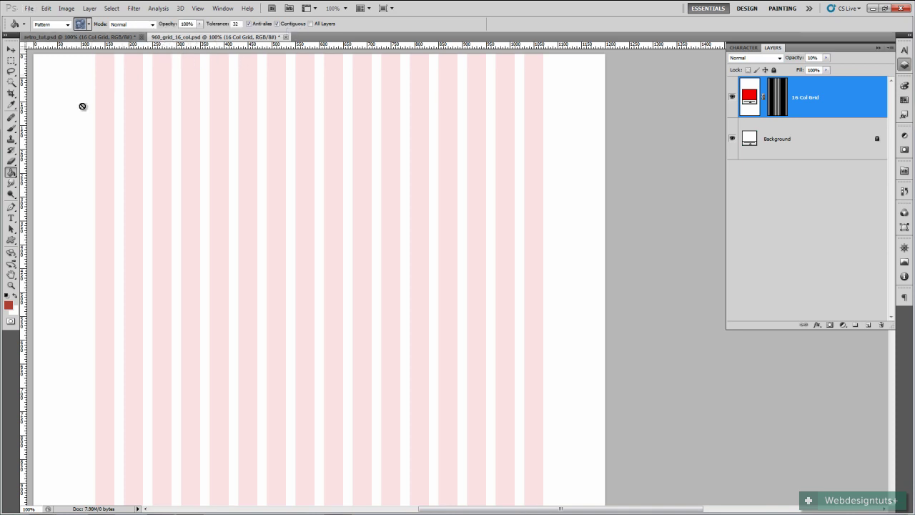
{"action": "left_click", "coordinate": [30, 8]}
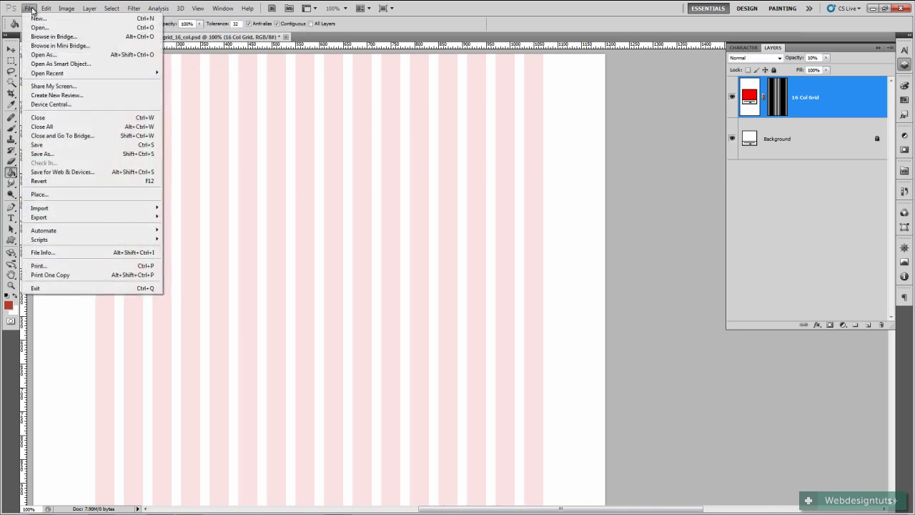
{"action": "left_click", "coordinate": [39, 153]}
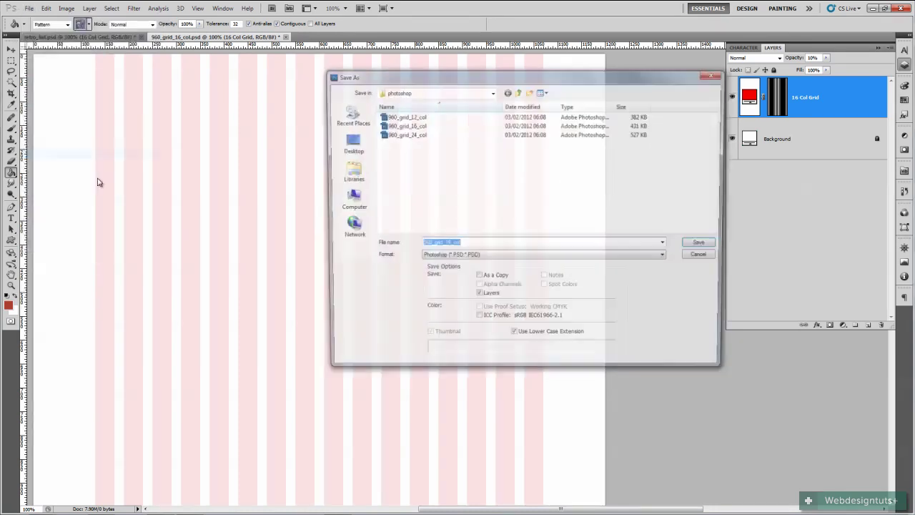
{"action": "left_click", "coordinate": [348, 143]}
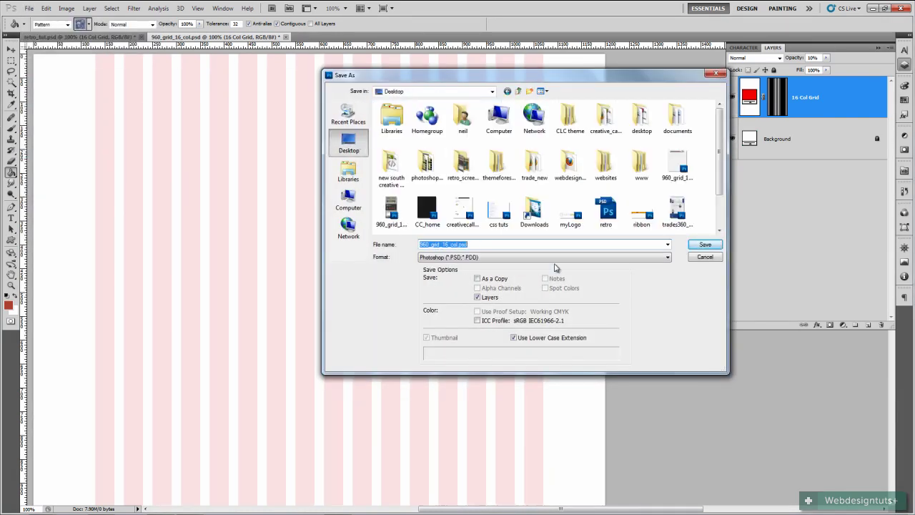
{"action": "left_click", "coordinate": [606, 211]}
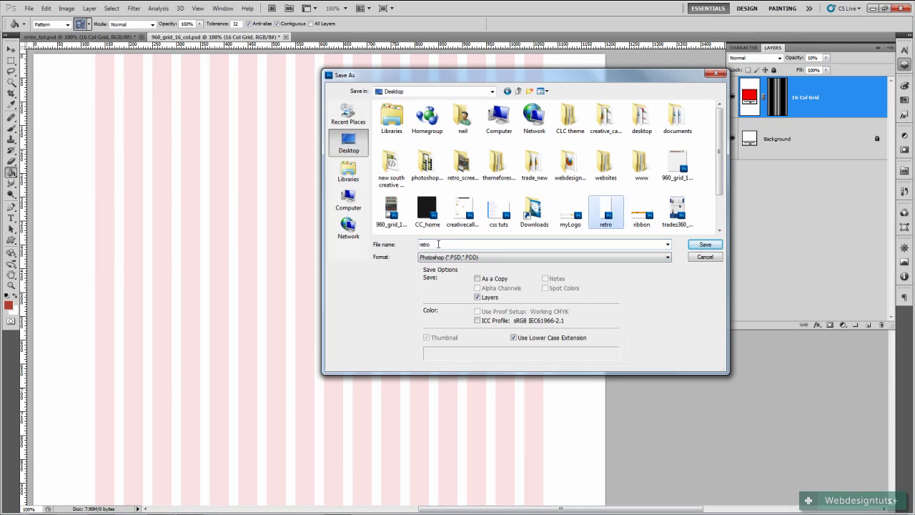
{"action": "double_click", "coordinate": [436, 245]}
{"action": "type", "text": "_"}
{"action": "type", "text": "f"}
{"action": "left_click", "coordinate": [705, 245]}
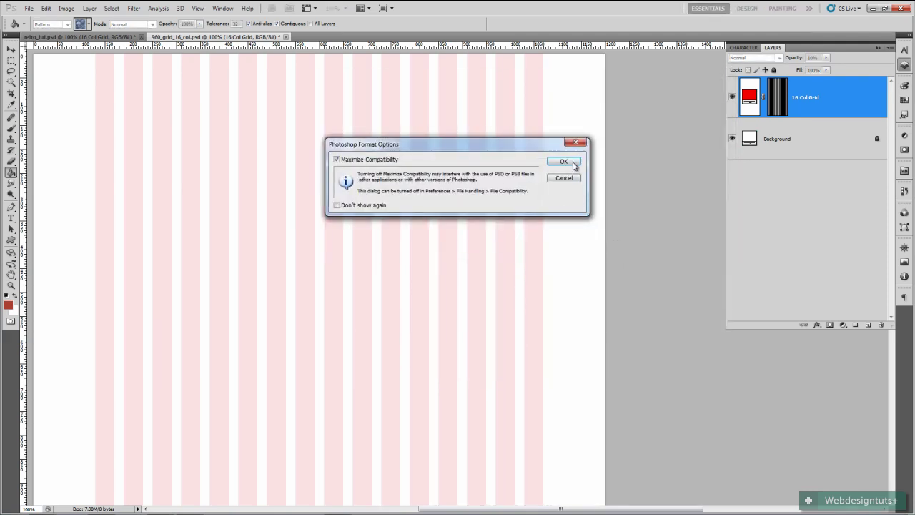
{"action": "left_click", "coordinate": [564, 161]}
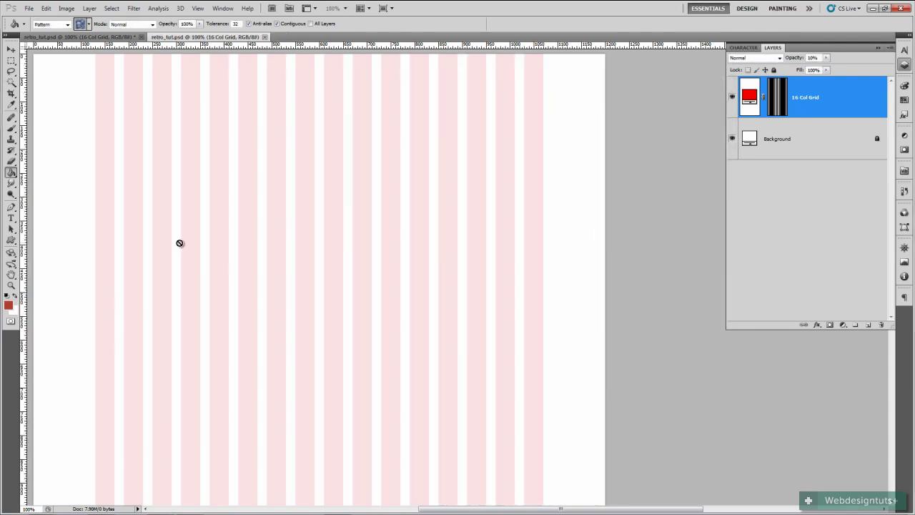
Compare the new grid document with the finished retro design and unlock the new document's Background layer.
{"action": "left_click", "coordinate": [79, 36]}
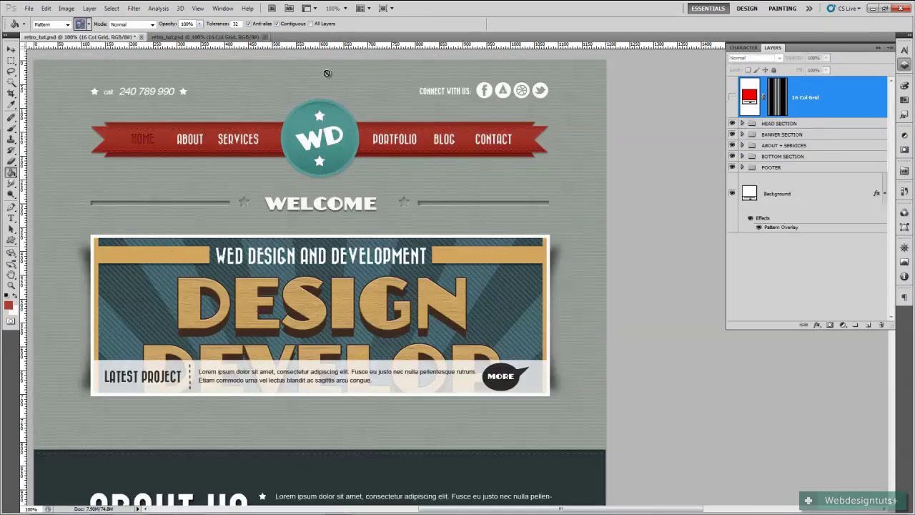
{"action": "left_click", "coordinate": [241, 37]}
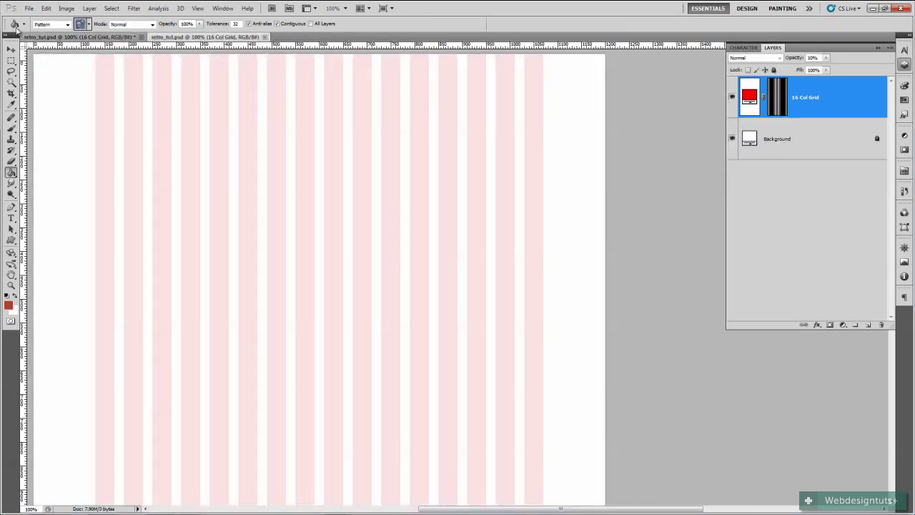
{"action": "left_click", "coordinate": [119, 37]}
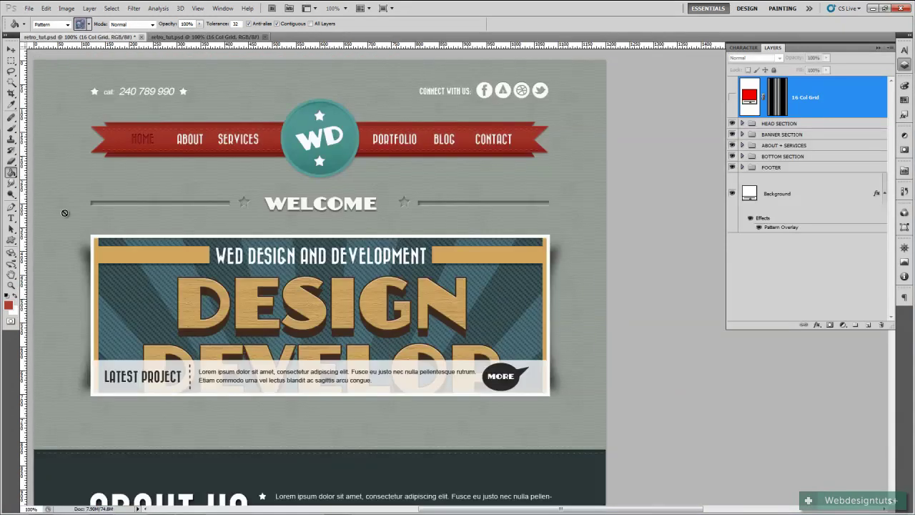
{"action": "left_click", "coordinate": [191, 38]}
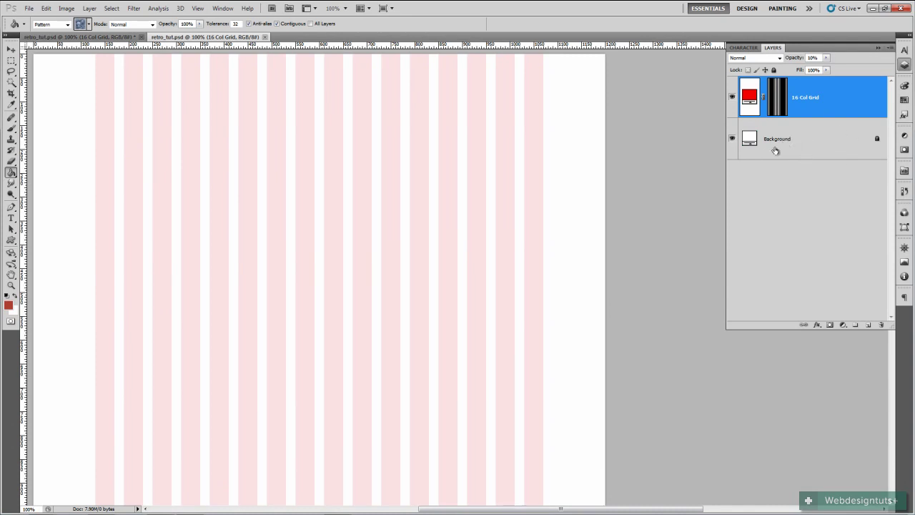
{"action": "left_click", "coordinate": [876, 153]}
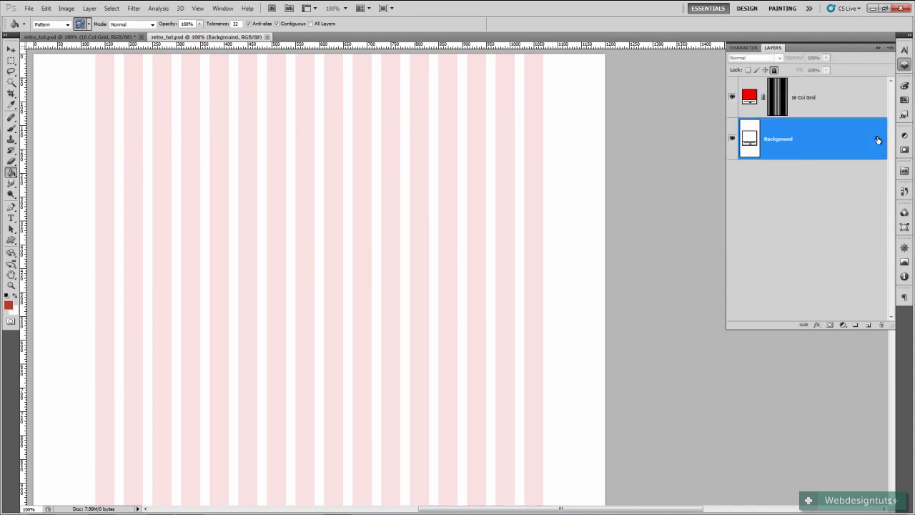
{"action": "left_click_drag", "start_coordinate": [878, 140], "coordinate": [883, 324]}
Apply a Pattern Overlay with the grey-green fabric pattern to the Background layer and hide the 16 Col Grid layer.
{"action": "right_click", "coordinate": [753, 140]}
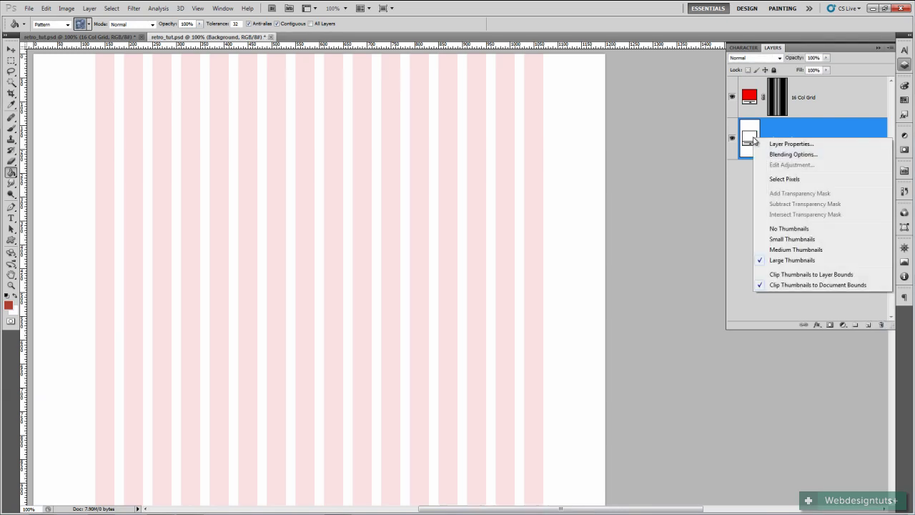
{"action": "left_click", "coordinate": [789, 155]}
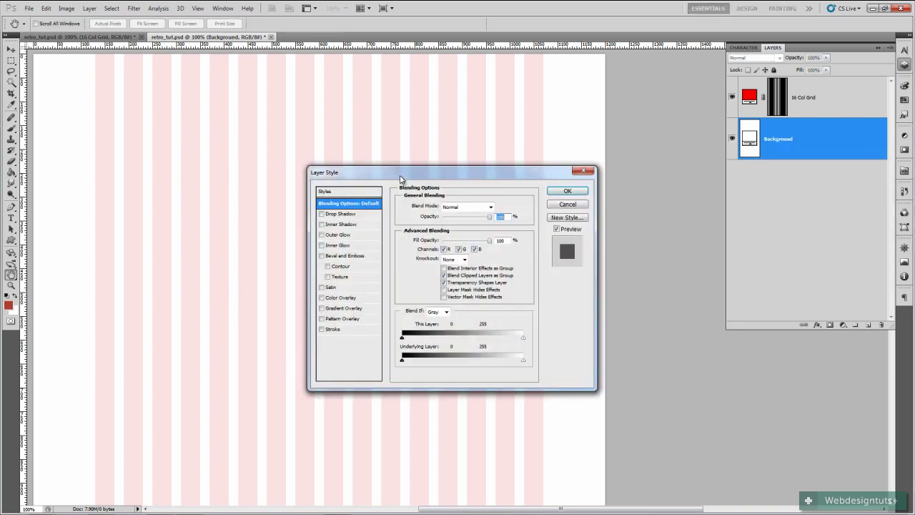
{"action": "left_click_drag", "start_coordinate": [400, 179], "coordinate": [282, 209]}
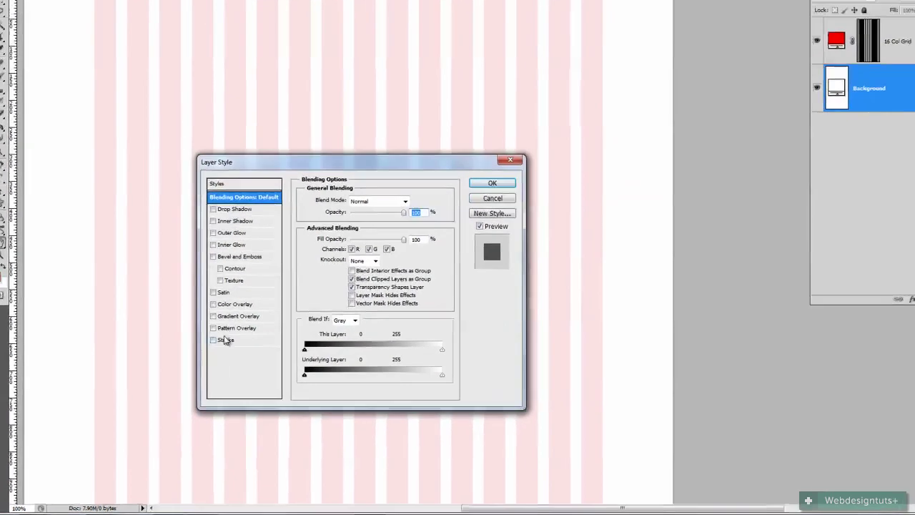
{"action": "left_click", "coordinate": [214, 355]}
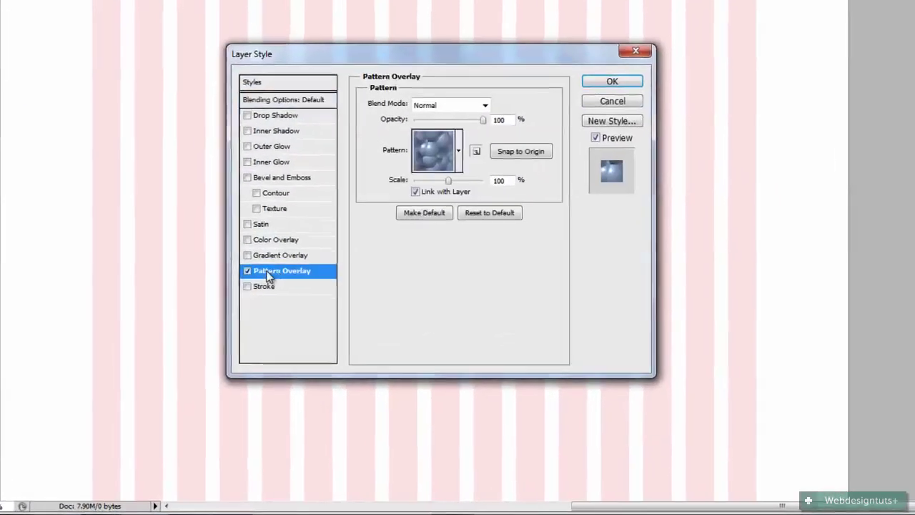
{"action": "left_click", "coordinate": [463, 147]}
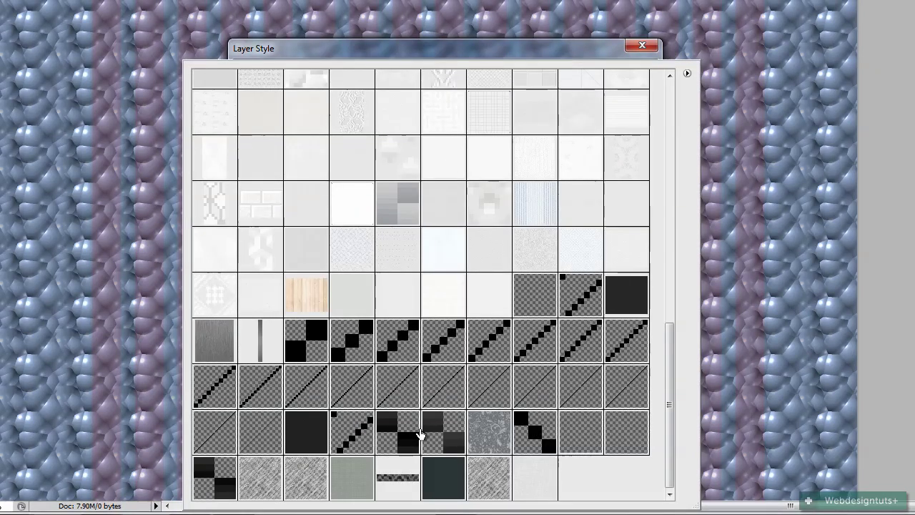
{"action": "left_click", "coordinate": [346, 474]}
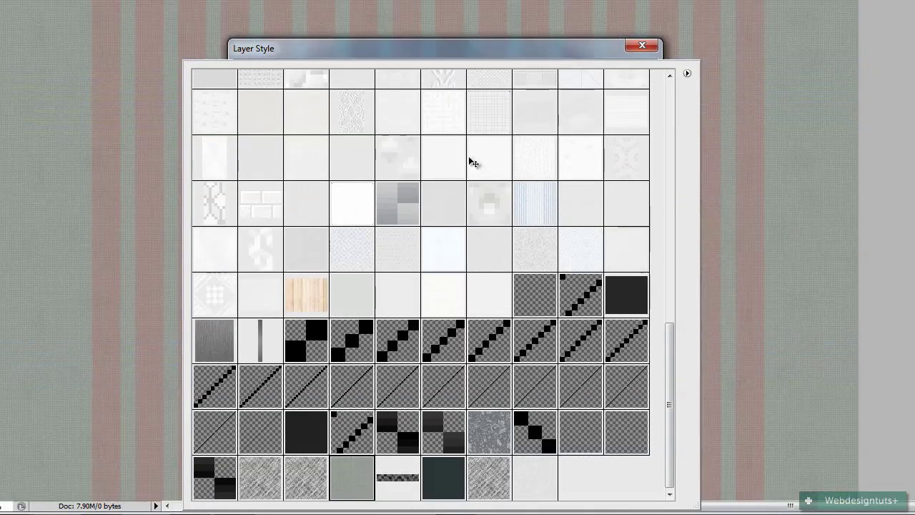
{"action": "left_click", "coordinate": [572, 47]}
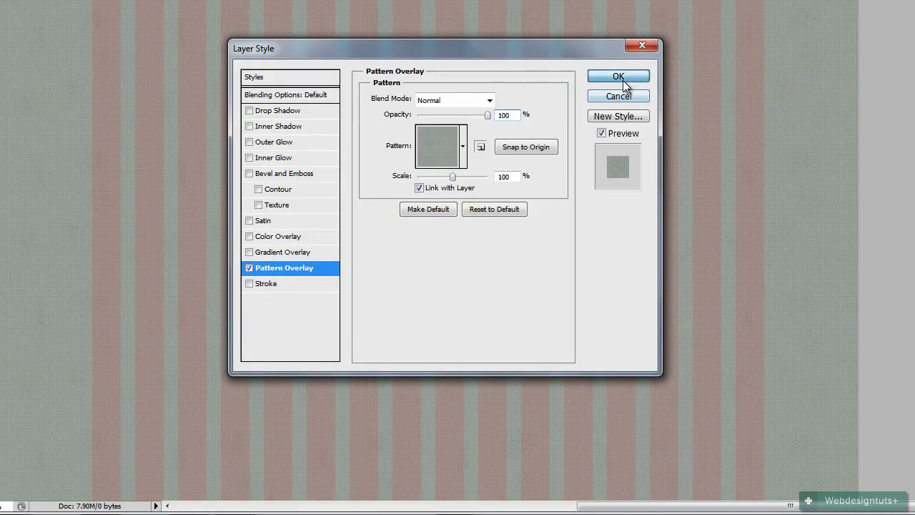
{"action": "left_click", "coordinate": [624, 79]}
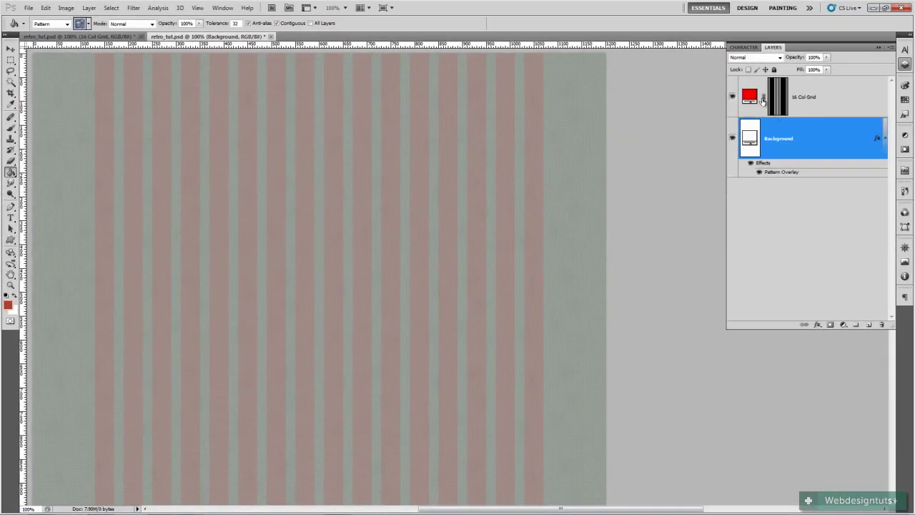
{"action": "left_click", "coordinate": [732, 96]}
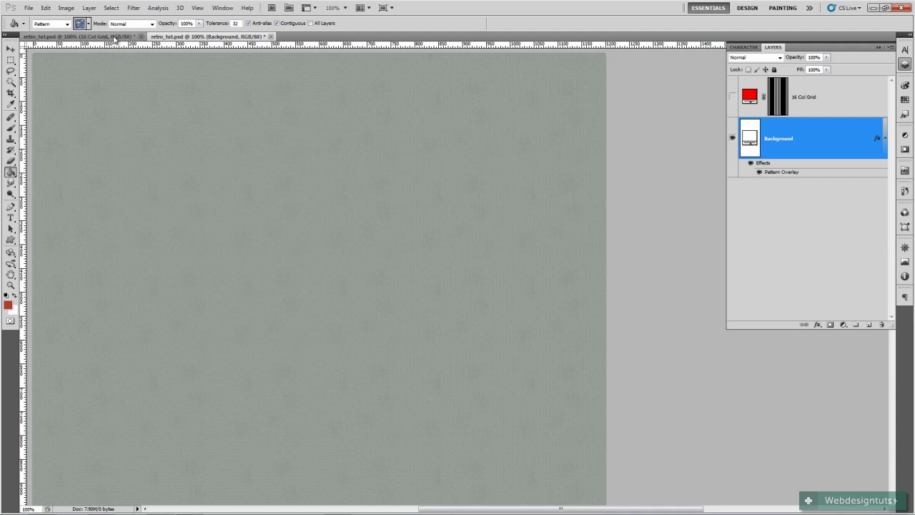
Review the finished retro design from the header to the About Us section and return to the new document.
{"action": "left_click", "coordinate": [115, 37]}
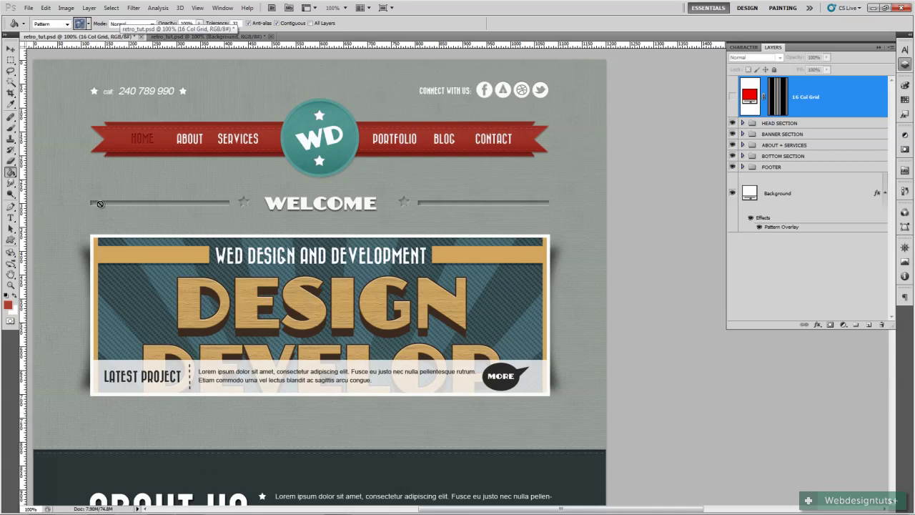
{"action": "scroll", "coordinate": [413, 401], "scroll_direction": "down", "scroll_amount": 2}
{"action": "scroll", "coordinate": [417, 394], "scroll_direction": "down", "scroll_amount": 10}
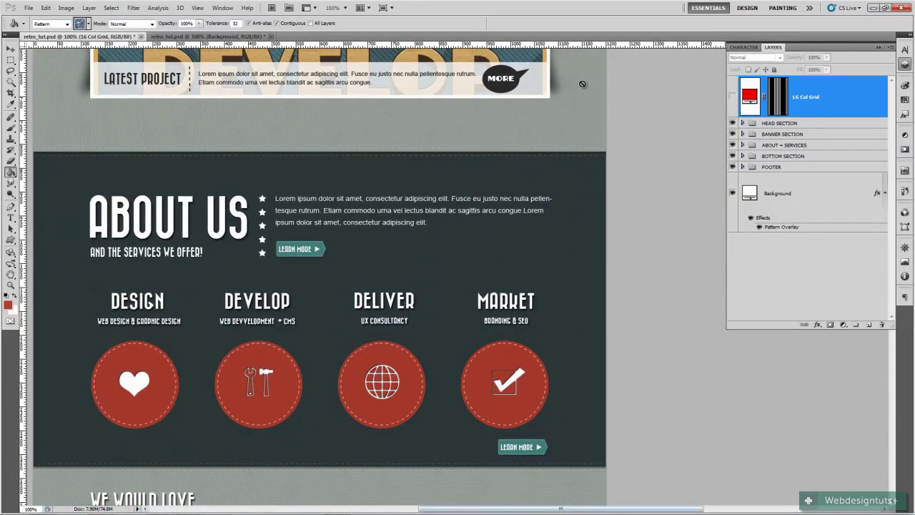
{"action": "scroll", "coordinate": [546, 397], "scroll_direction": "up", "scroll_amount": 5}
{"action": "scroll", "coordinate": [547, 397], "scroll_direction": "up", "scroll_amount": 6}
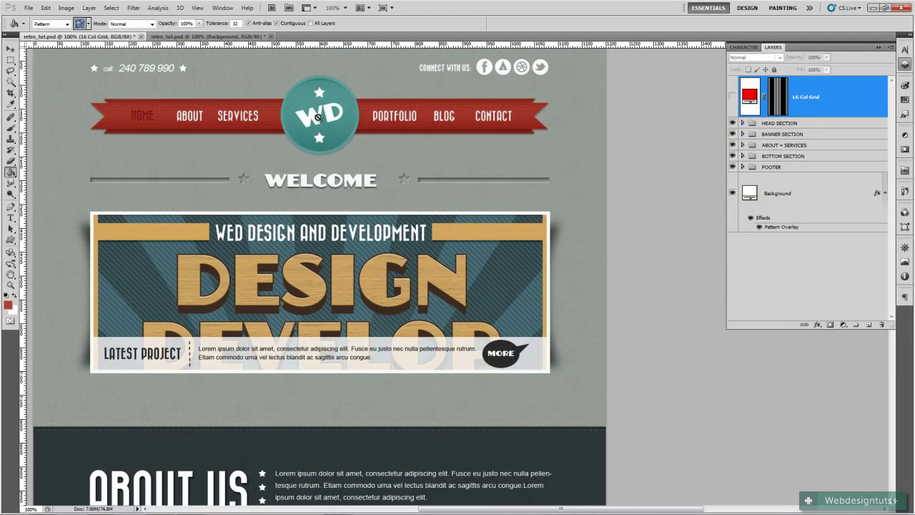
{"action": "scroll", "coordinate": [320, 118], "scroll_direction": "up", "scroll_amount": 1}
{"action": "left_click", "coordinate": [233, 36]}
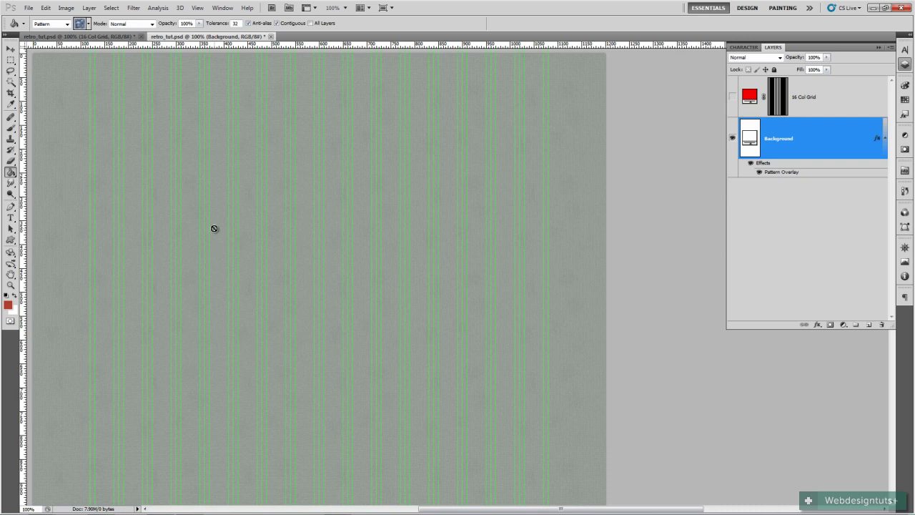
Place horizontal guides at about 200, 230 and 260 pixels and vertical guides at about 150 and 1050 pixels for the menu ribbon.
{"action": "left_click", "coordinate": [10, 49]}
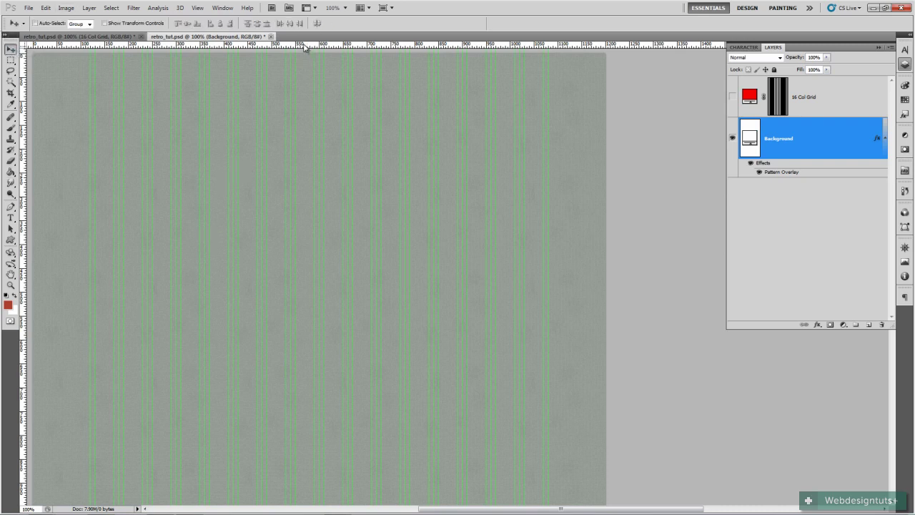
{"action": "left_click_drag", "start_coordinate": [304, 46], "coordinate": [306, 149]}
{"action": "left_click_drag", "start_coordinate": [306, 45], "coordinate": [322, 179]}
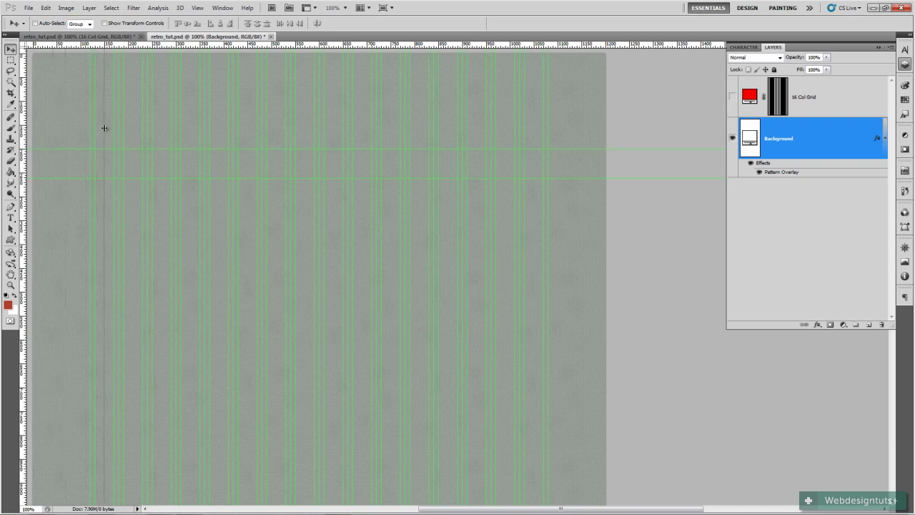
{"action": "left_click_drag", "start_coordinate": [105, 128], "coordinate": [108, 134]}
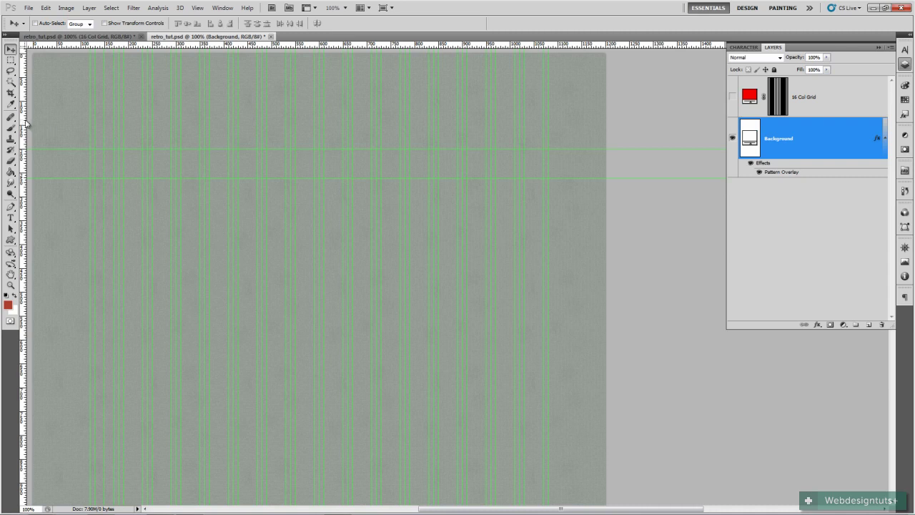
{"action": "left_click_drag", "start_coordinate": [27, 124], "coordinate": [535, 161]}
{"action": "left_click_drag", "start_coordinate": [266, 46], "coordinate": [293, 163]}
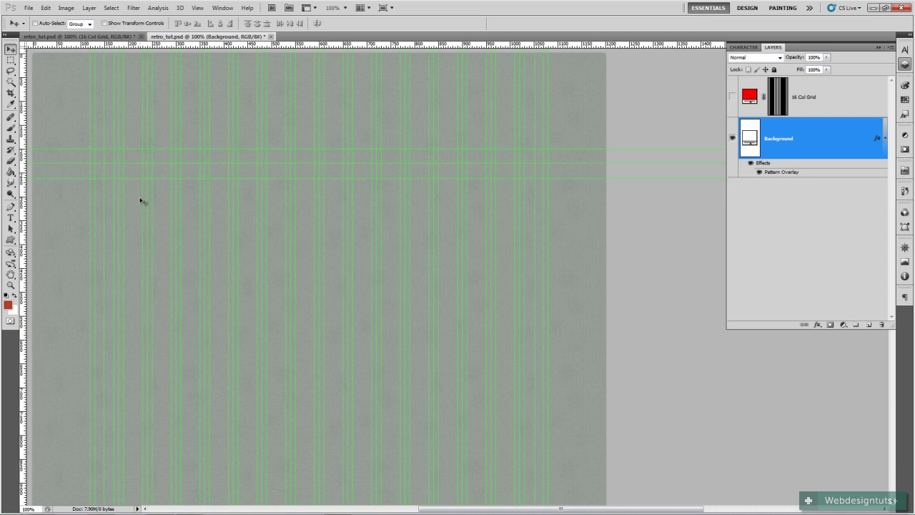
Check the foreground colour and keep it at red #ba4b3c.
{"action": "key", "text": "ctrl+plus"}
{"action": "key", "text": "ctrl+plus"}
{"action": "key", "text": "ctrl+r"}
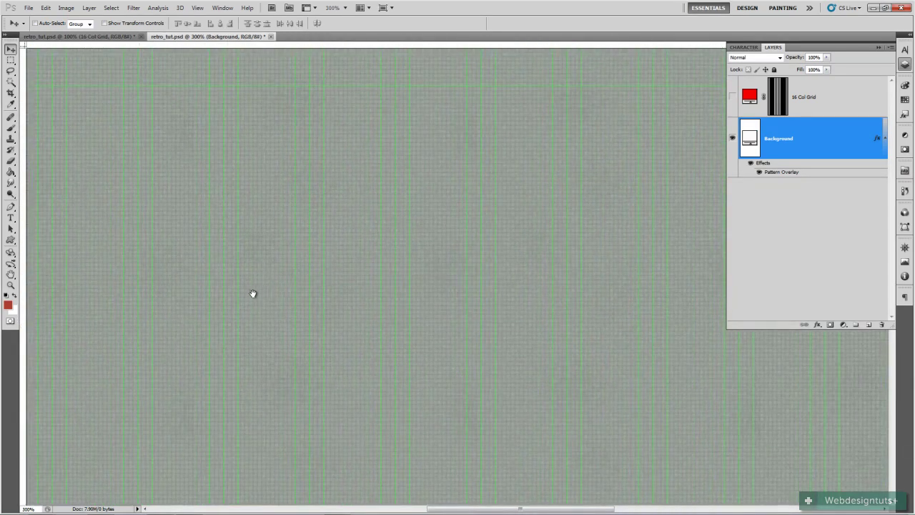
{"action": "left_click_drag", "start_coordinate": [253, 293], "coordinate": [339, 364]}
{"action": "key", "text": "ctrl+r"}
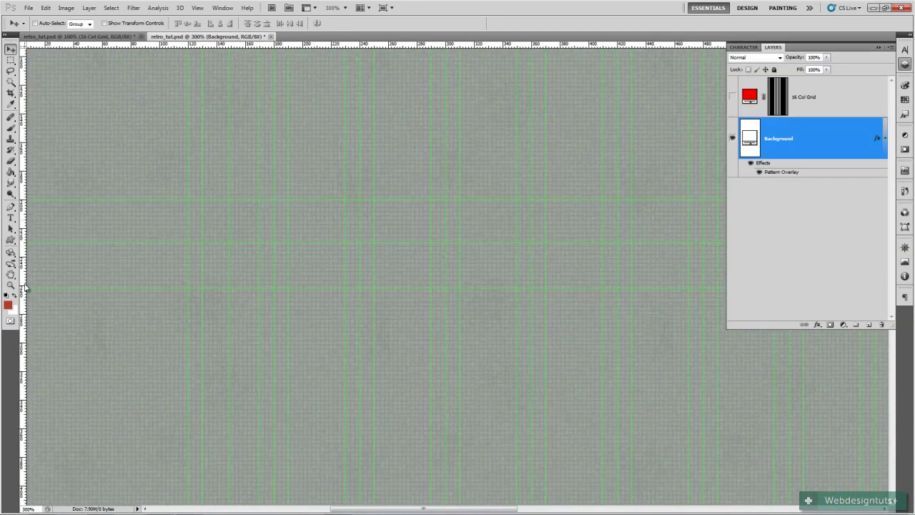
{"action": "left_click", "coordinate": [8, 305]}
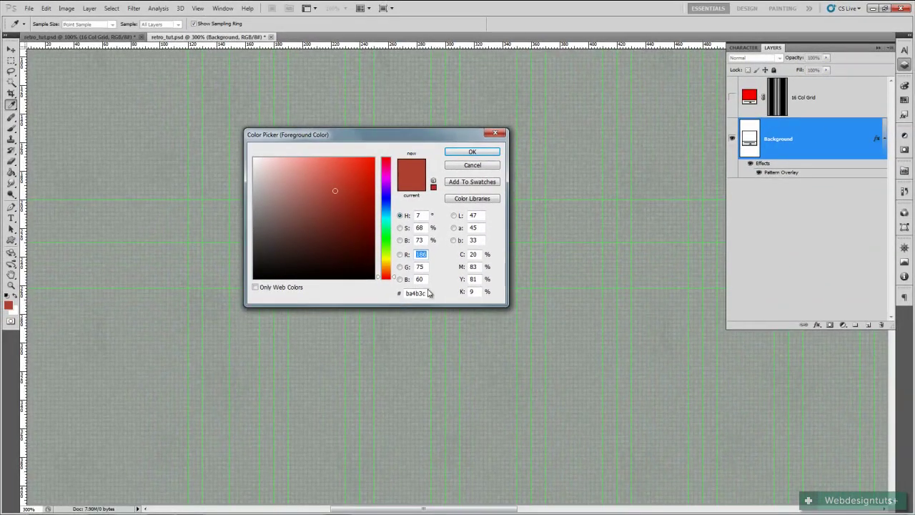
{"action": "left_click", "coordinate": [475, 152]}
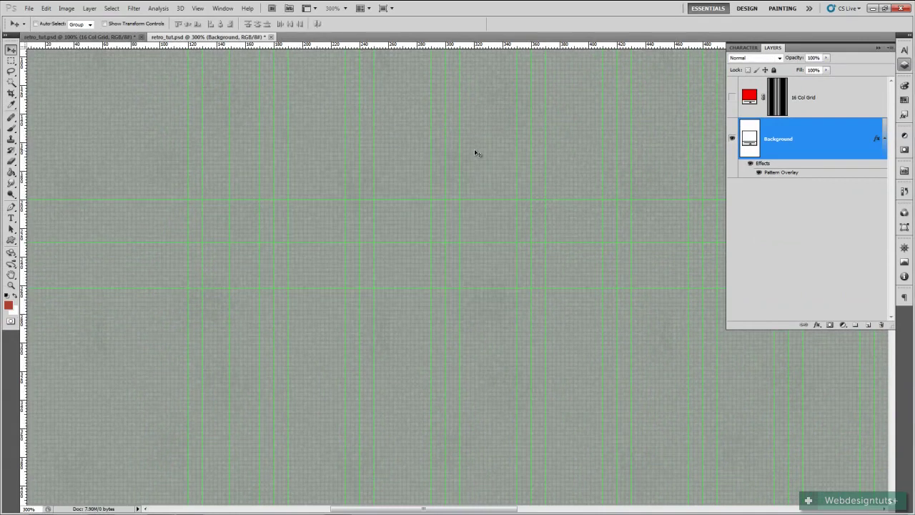
Start a Pen tool shape layer with the ribbon's left notch, from the 120-pixel grid edge in to the 150-pixel guide and back.
{"action": "left_click", "coordinate": [11, 206]}
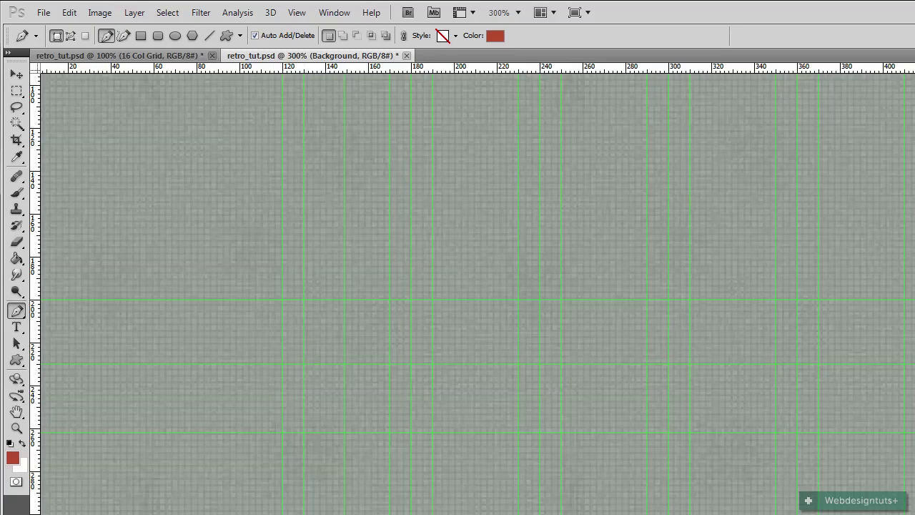
{"action": "left_click", "coordinate": [282, 301]}
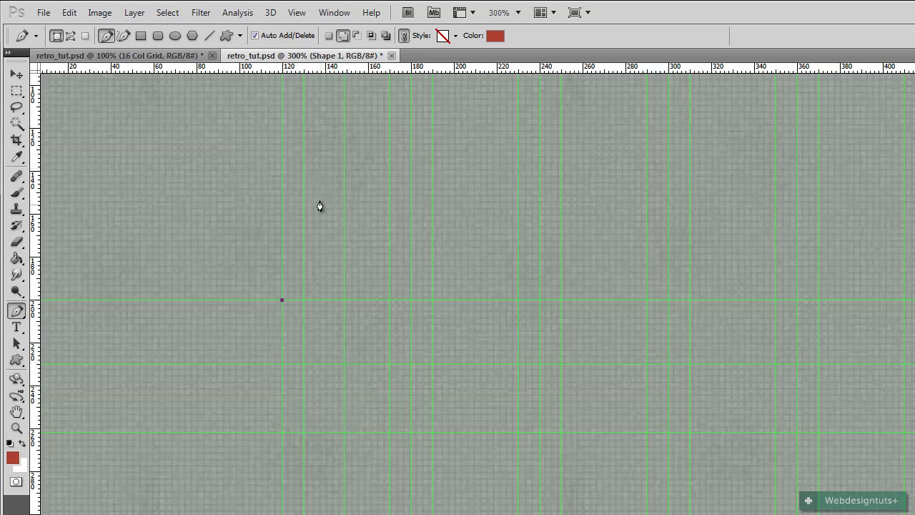
{"action": "left_click", "coordinate": [344, 363]}
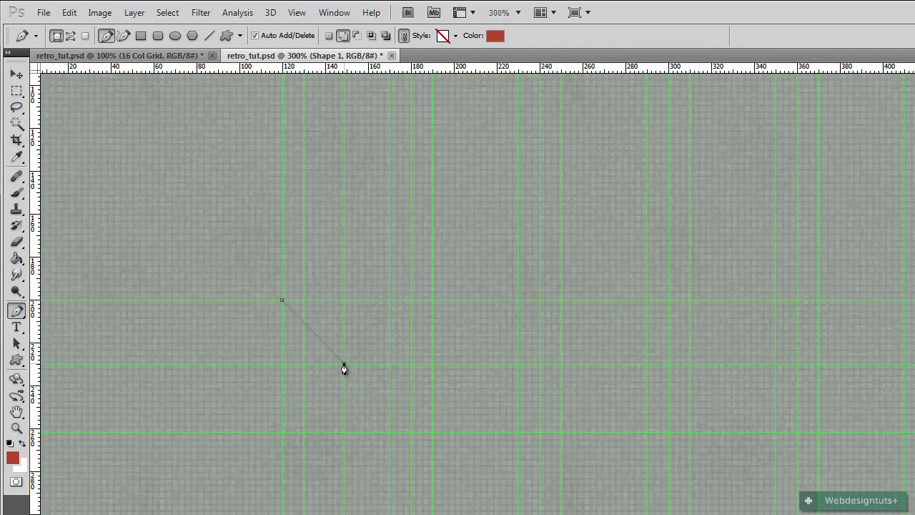
{"action": "left_click", "coordinate": [281, 433]}
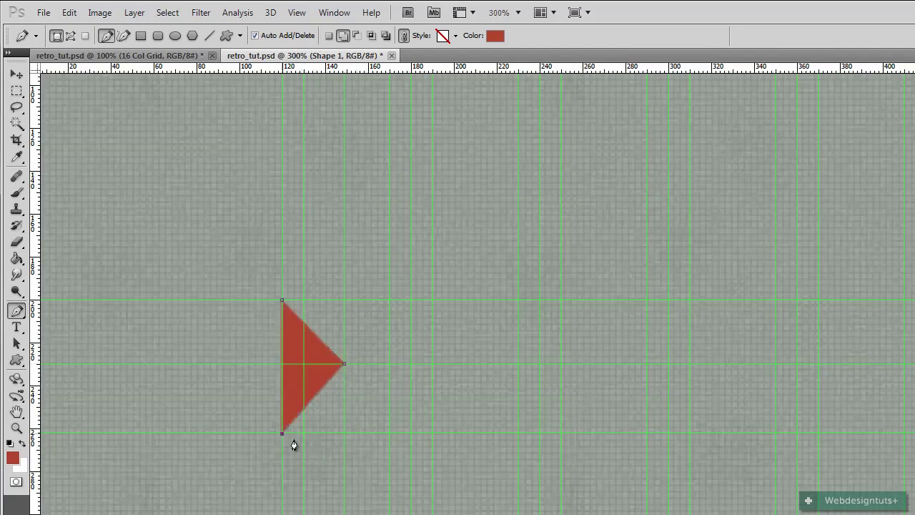
Extend the ribbon shape to the 1080-pixel grid edge and add a matching inward notch at its right end.
{"action": "left_click_drag", "start_coordinate": [552, 490], "coordinate": [515, 463]}
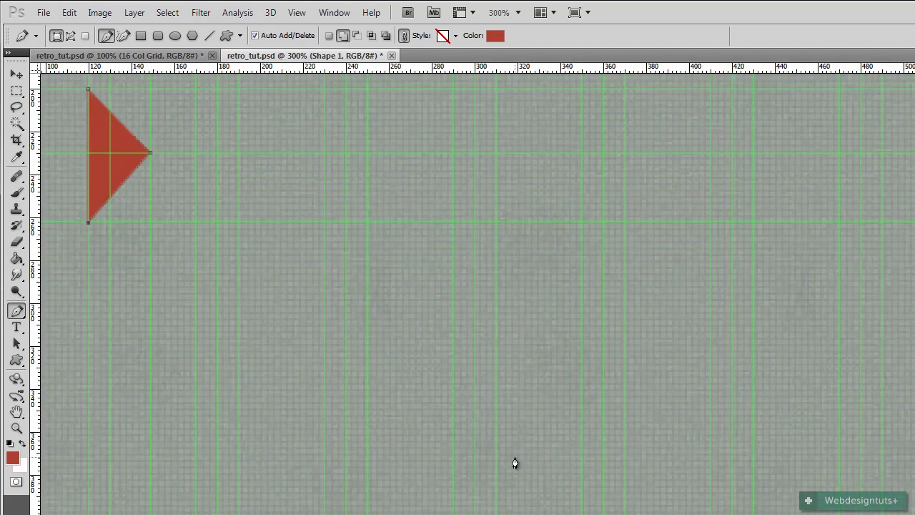
{"action": "key", "text": "ctrl+minus"}
{"action": "key", "text": "ctrl+minus"}
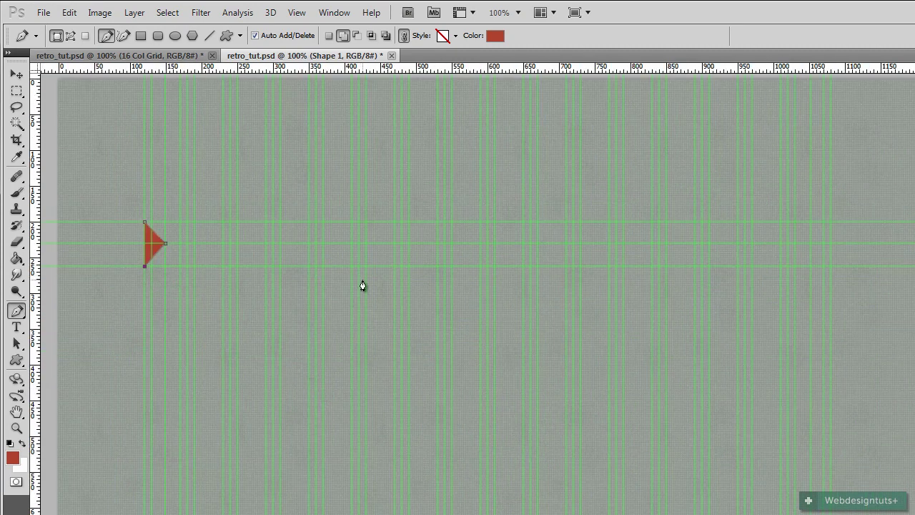
{"action": "left_click", "coordinate": [829, 266]}
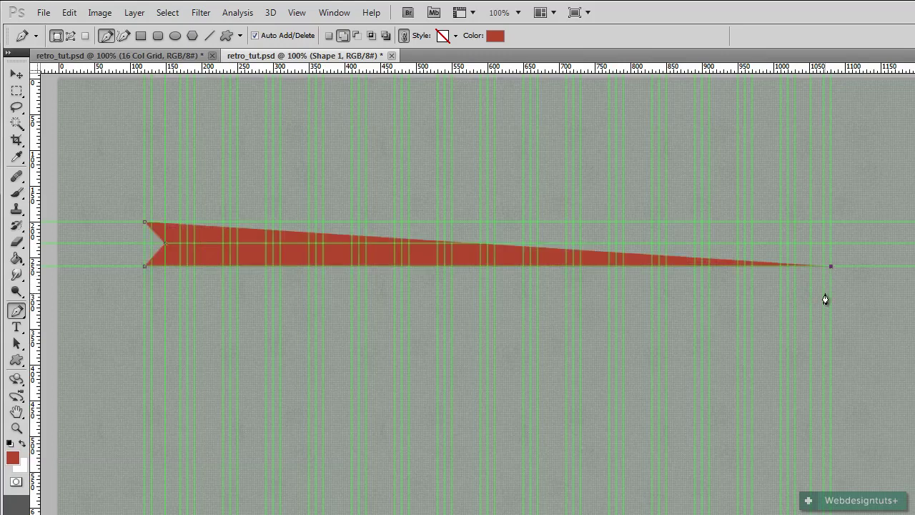
{"action": "key", "text": "ctrl+plus"}
{"action": "key", "text": "ctrl+plus"}
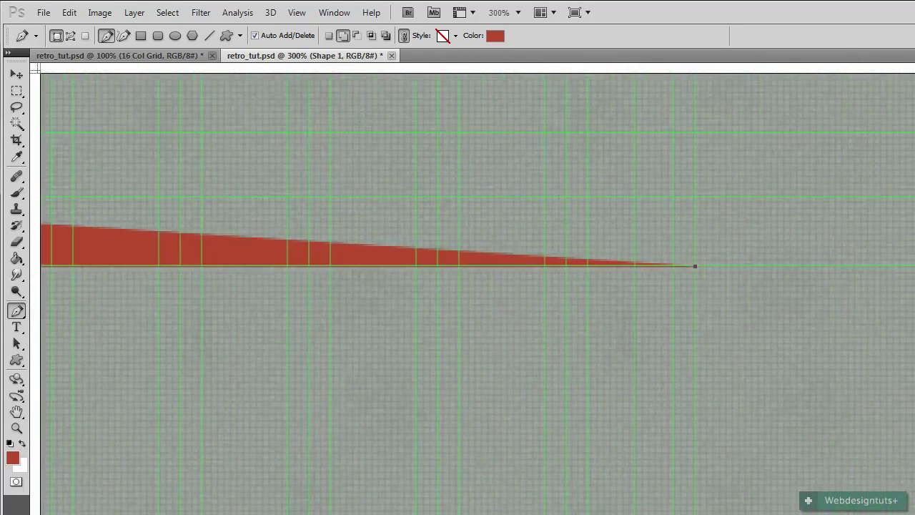
{"action": "left_click_drag", "start_coordinate": [694, 265], "coordinate": [512, 393]}
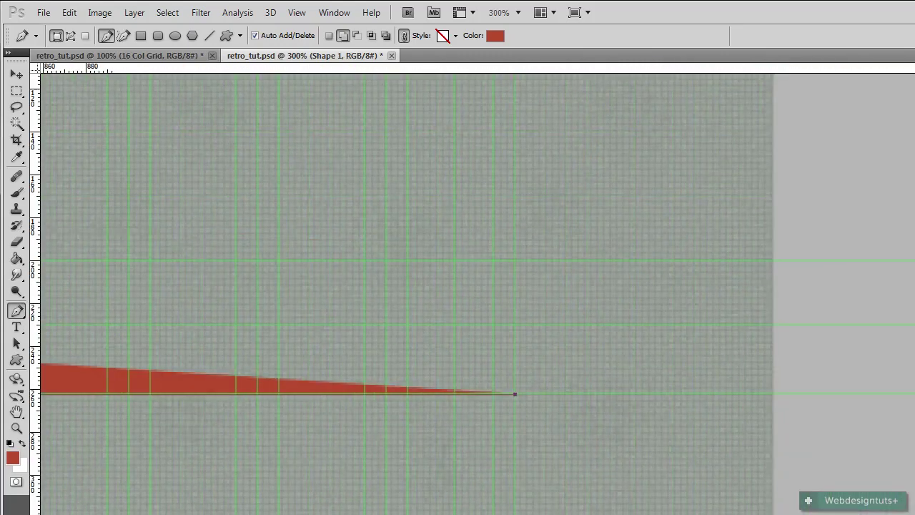
{"action": "left_click", "coordinate": [455, 326]}
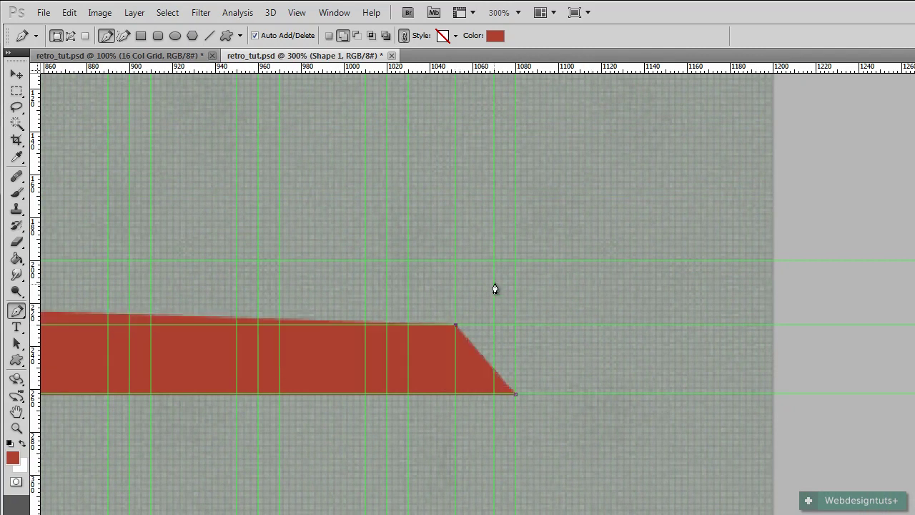
{"action": "left_click", "coordinate": [515, 259]}
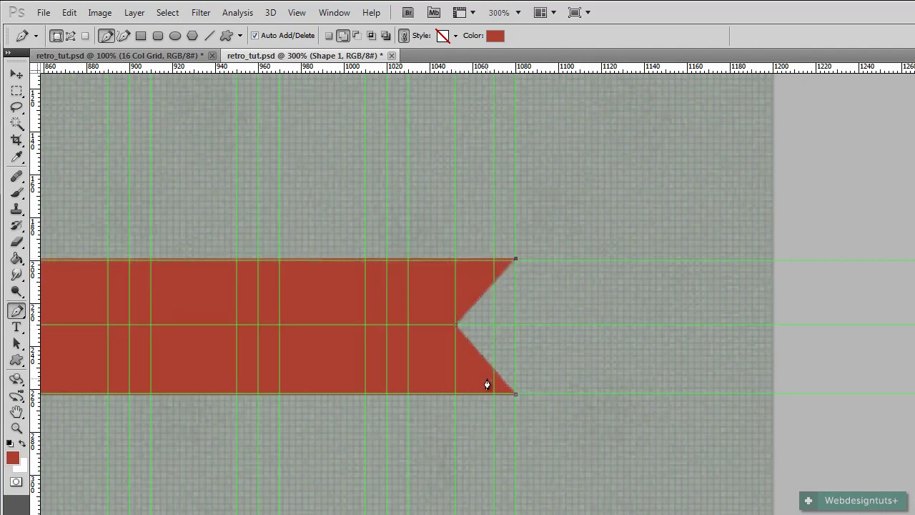
Close the ribbon path at its starting point, finish the shape and hide the guides.
{"action": "key", "text": "ctrl+minus"}
{"action": "key", "text": "ctrl+minus"}
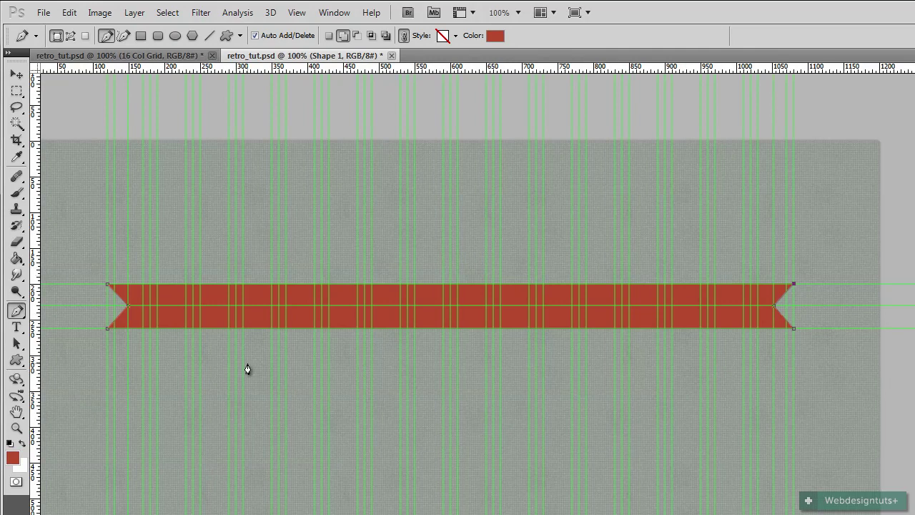
{"action": "left_click", "coordinate": [108, 288]}
{"action": "key", "text": "Return"}
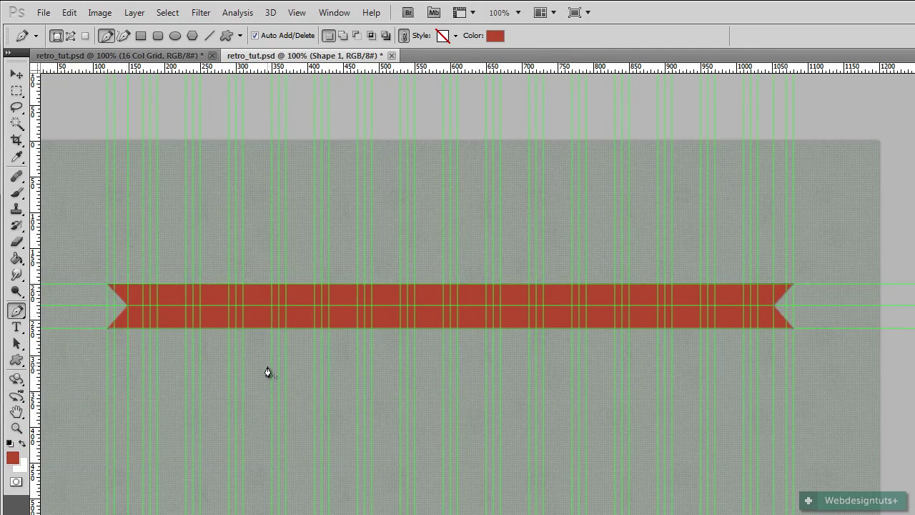
{"action": "key", "text": "ctrl+h"}
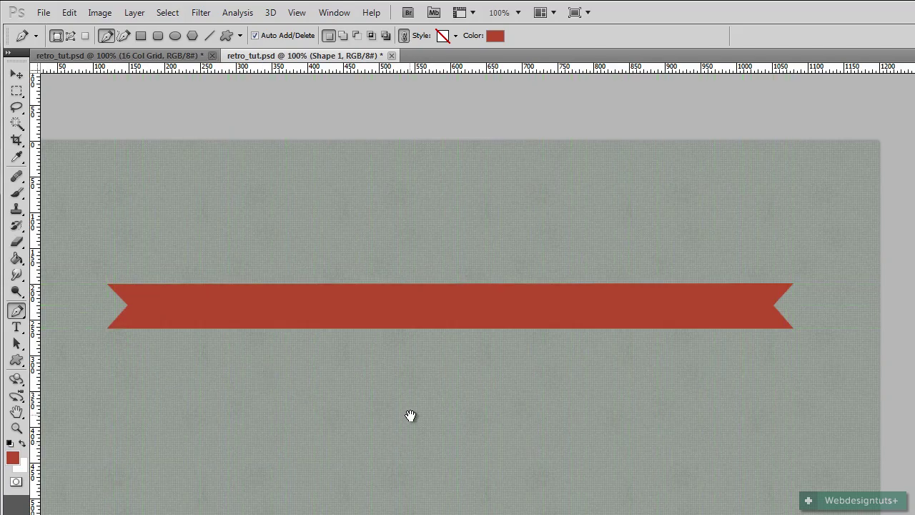
{"action": "left_click_drag", "start_coordinate": [411, 417], "coordinate": [451, 359]}
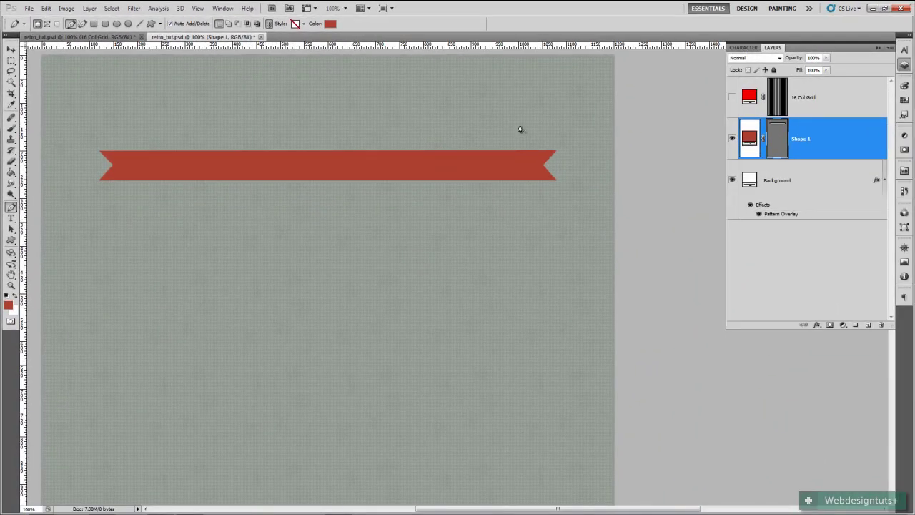
Rename the ribbon's shape layer to menu top.
{"action": "double_click", "coordinate": [803, 140]}
{"action": "type", "text": "menu top"}
{"action": "key", "text": "Return"}
Add a Pattern Overlay to the menu top layer with Overlay blend mode and 60% opacity.
{"action": "right_click", "coordinate": [747, 140]}
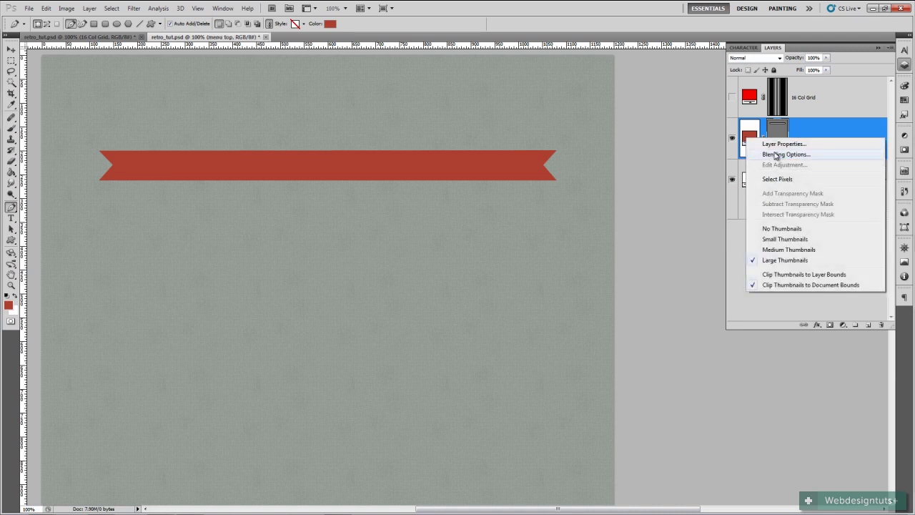
{"action": "left_click", "coordinate": [772, 150]}
{"action": "left_click_drag", "start_coordinate": [280, 217], "coordinate": [223, 206]}
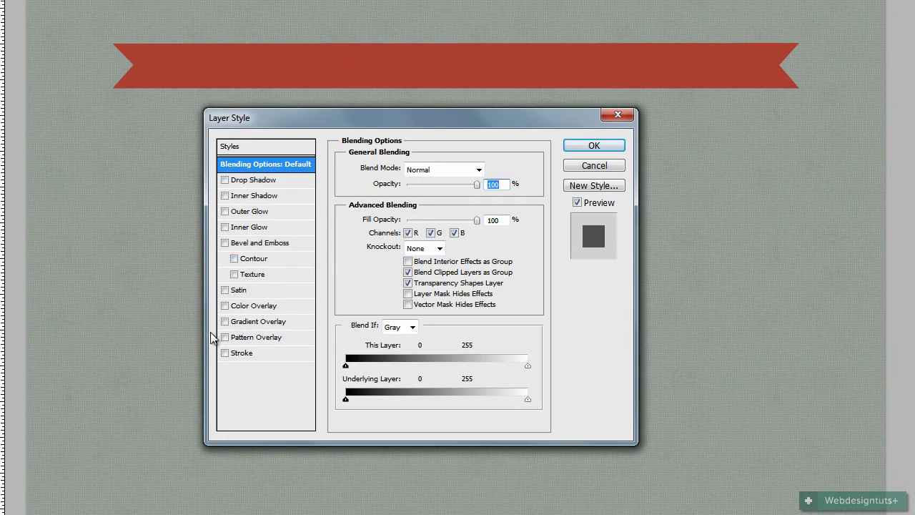
{"action": "left_click", "coordinate": [259, 337]}
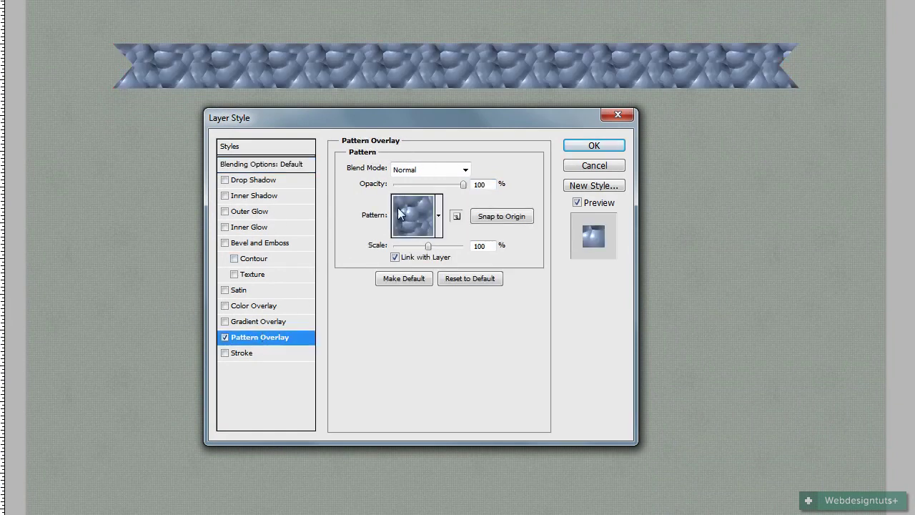
{"action": "left_click", "coordinate": [465, 170]}
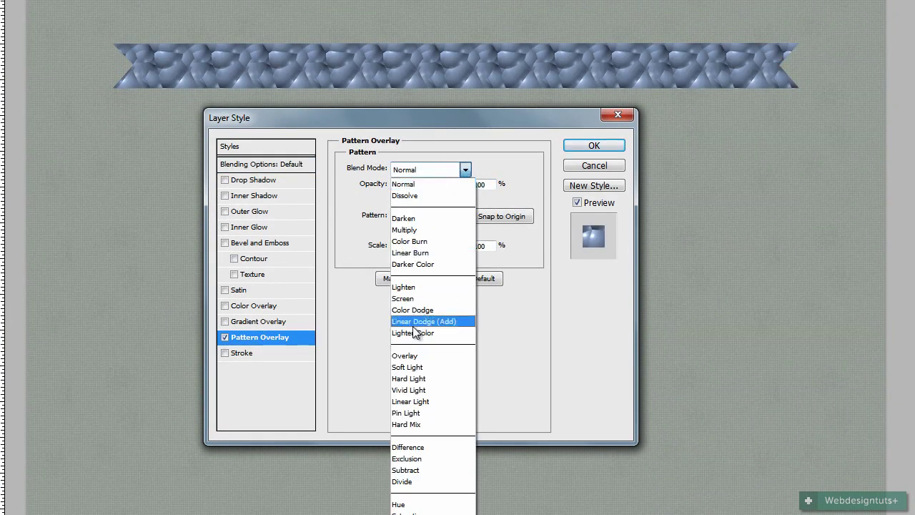
{"action": "left_click", "coordinate": [420, 357]}
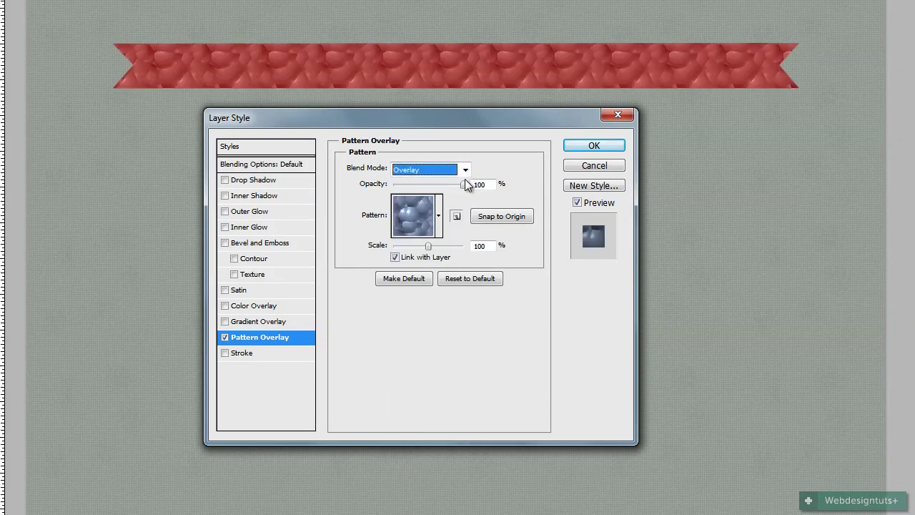
{"action": "left_click_drag", "start_coordinate": [464, 188], "coordinate": [436, 200]}
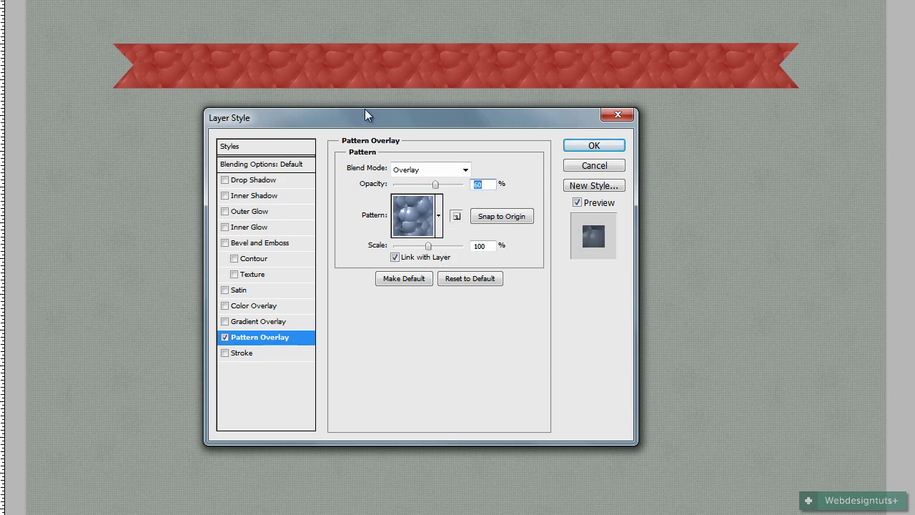
Choose the thin dark fabric strip as the overlay pattern and set its scale to 60%.
{"action": "left_click", "coordinate": [438, 213]}
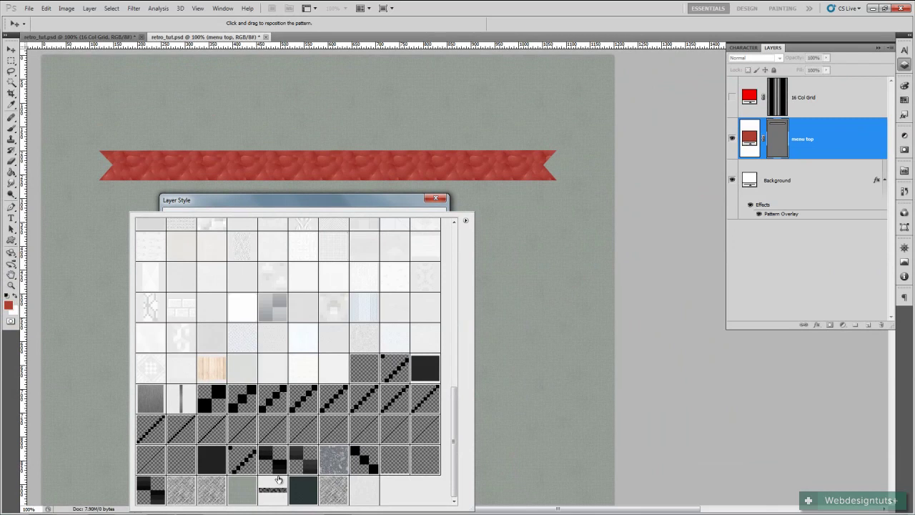
{"action": "left_click", "coordinate": [274, 494]}
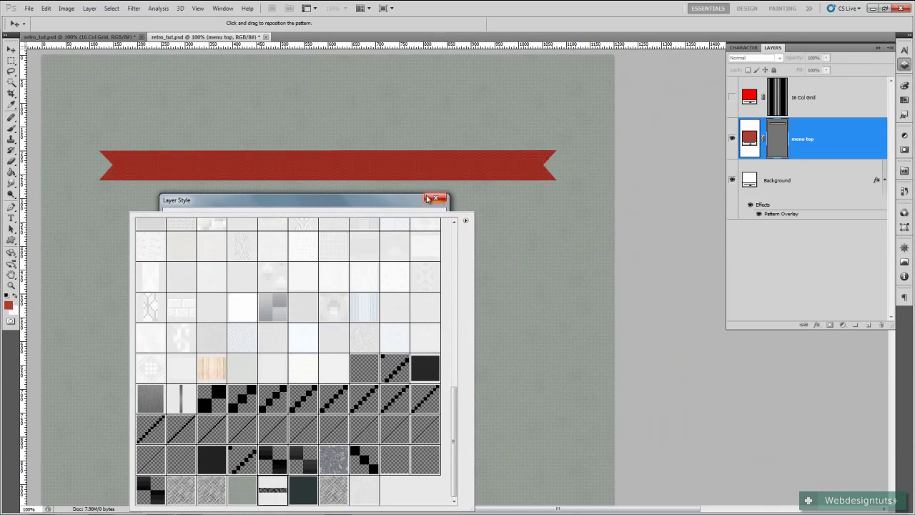
{"action": "left_click", "coordinate": [510, 195]}
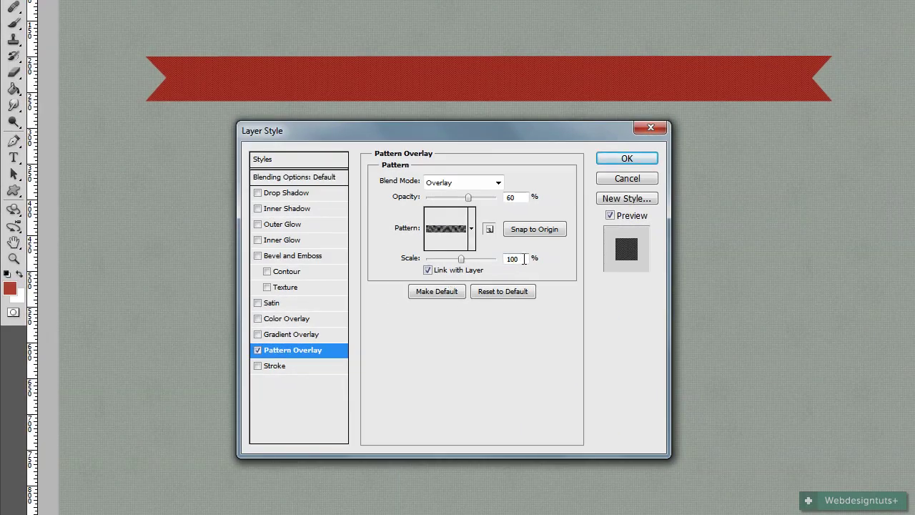
{"action": "double_click", "coordinate": [514, 259]}
{"action": "type", "text": "60"}
Add a Gradient Overlay to the menu top layer with Soft Light blend mode and 30% opacity.
{"action": "left_click", "coordinate": [285, 341]}
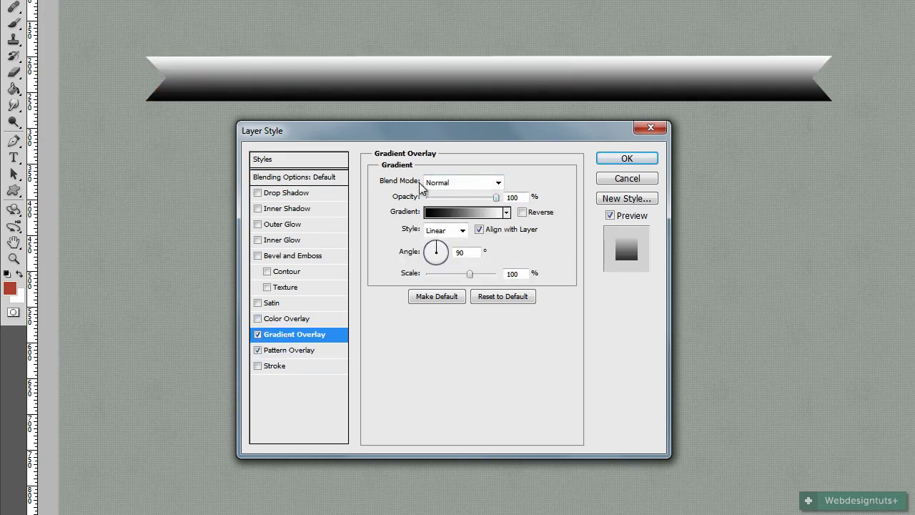
{"action": "left_click", "coordinate": [486, 182]}
{"action": "left_click", "coordinate": [452, 368]}
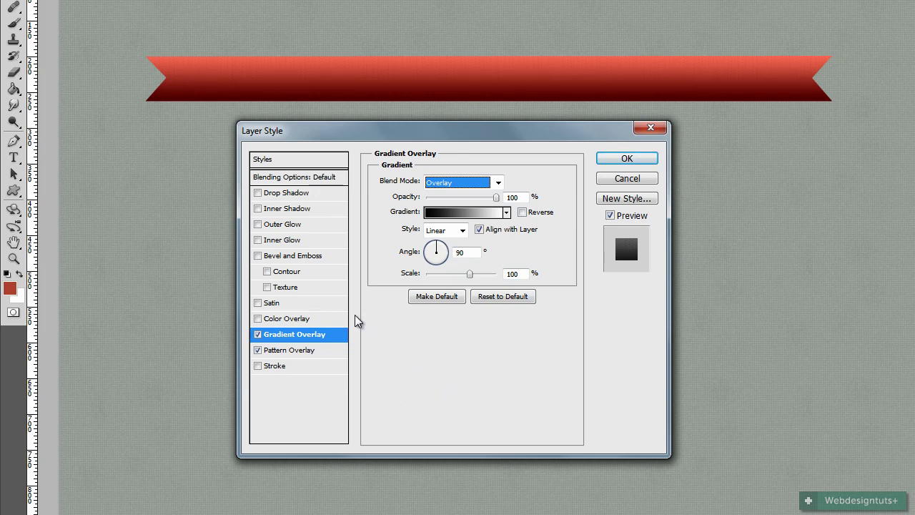
{"action": "left_click", "coordinate": [499, 183]}
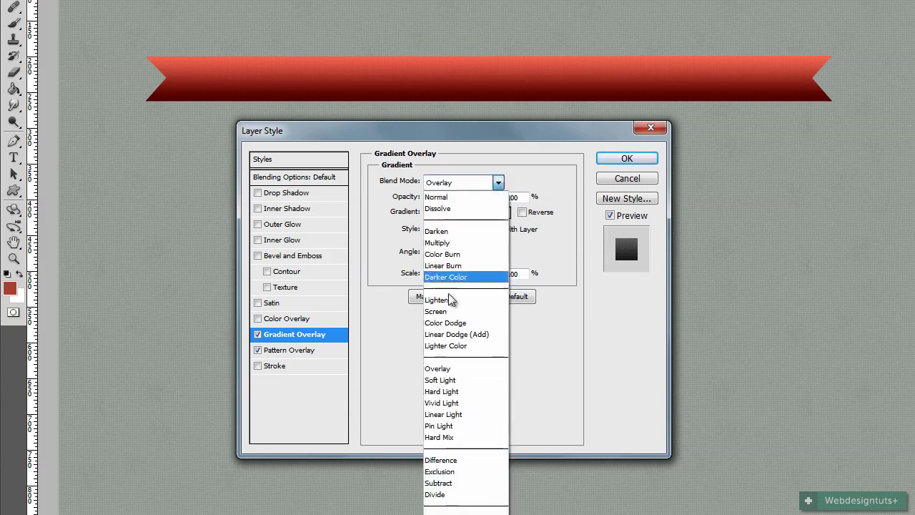
{"action": "left_click", "coordinate": [451, 379]}
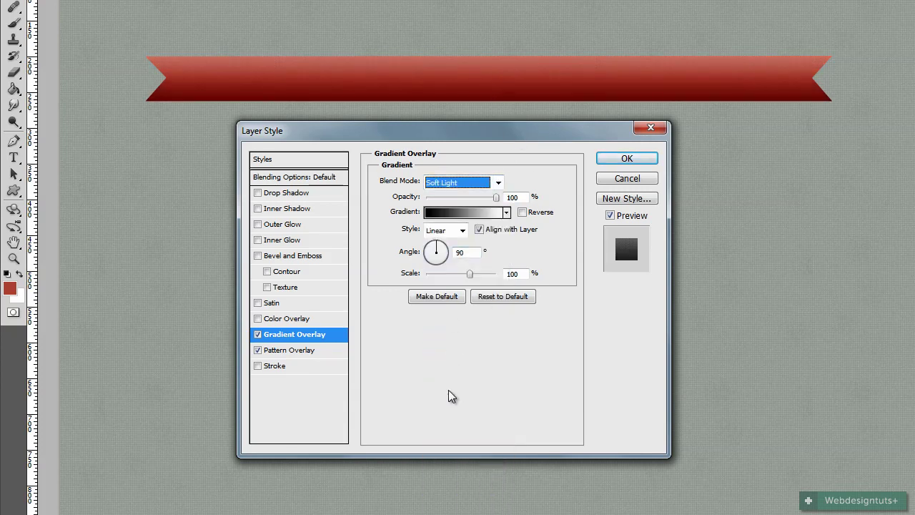
{"action": "left_click", "coordinate": [502, 199]}
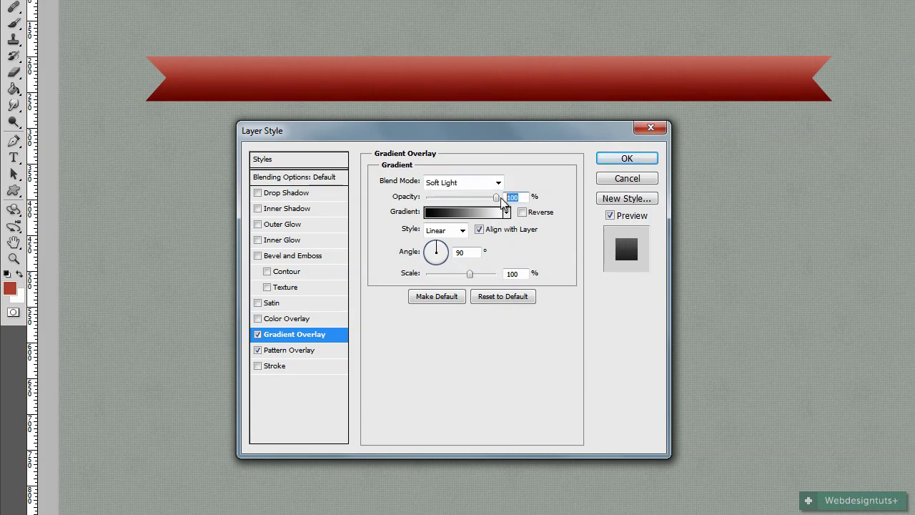
{"action": "type", "text": "30"}
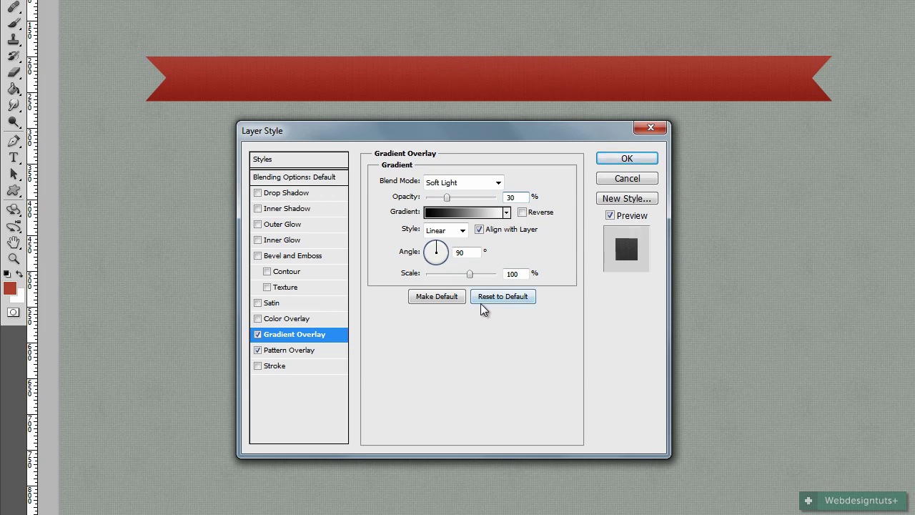
Open the overlay's gradient for editing and add two intermediate color stops at 31% and 86%.
{"action": "left_click", "coordinate": [473, 216]}
{"action": "left_click", "coordinate": [472, 215]}
{"action": "left_click_drag", "start_coordinate": [357, 138], "coordinate": [822, 134]}
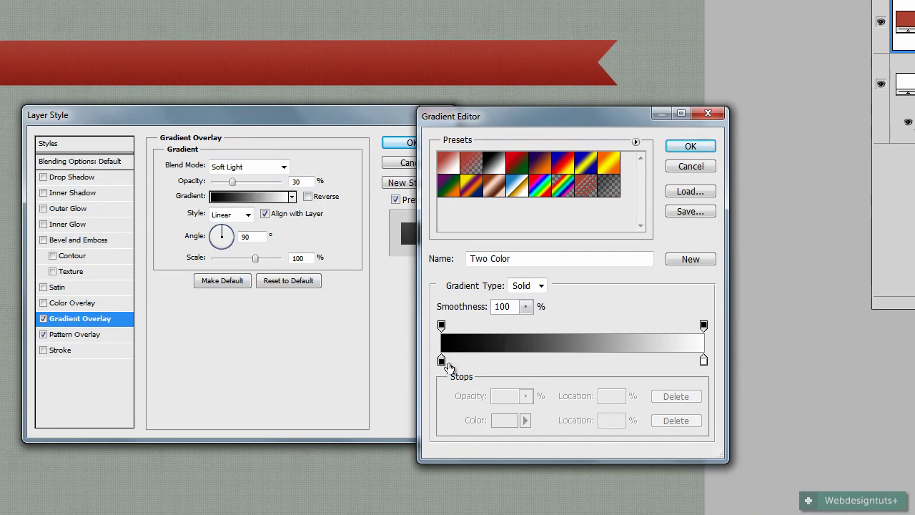
{"action": "left_click", "coordinate": [501, 361]}
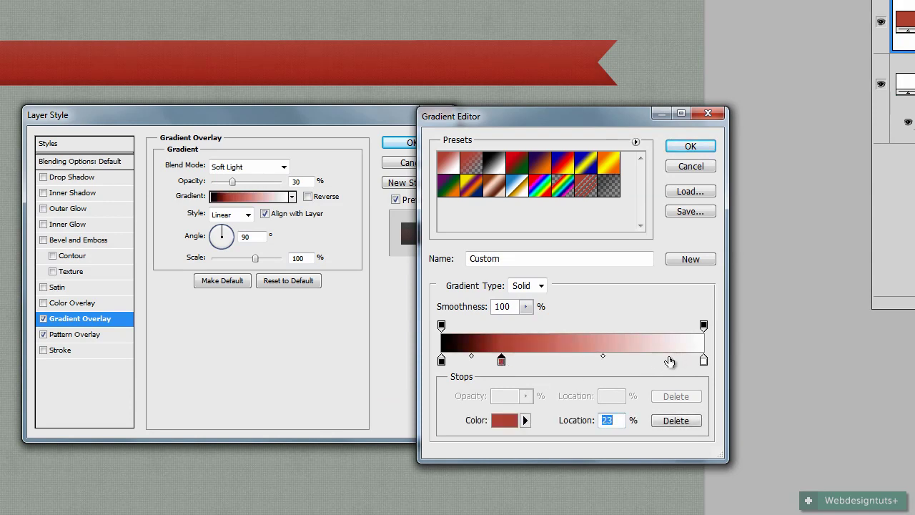
{"action": "left_click", "coordinate": [668, 361]}
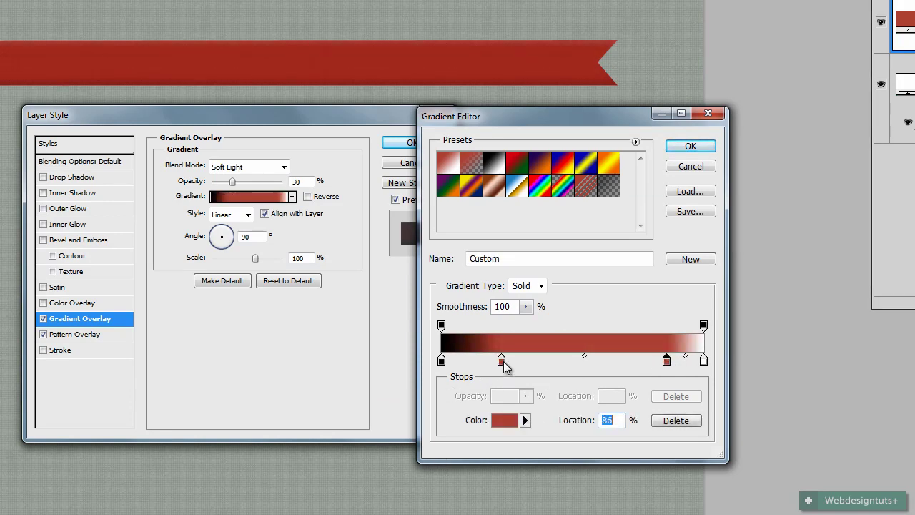
{"action": "left_click_drag", "start_coordinate": [503, 362], "coordinate": [520, 359]}
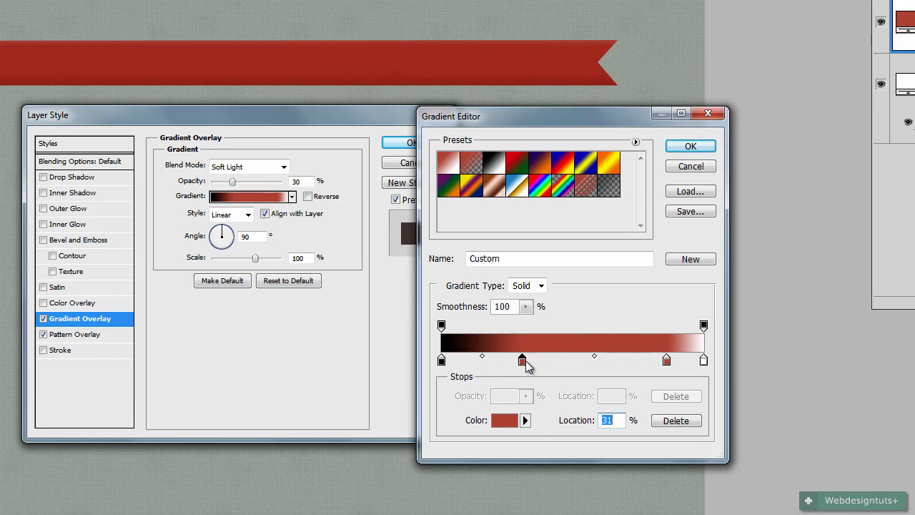
Set the 31% gradient stop's color to 808080 and the 86% stop's color to b2b2b2.
{"action": "double_click", "coordinate": [522, 360]}
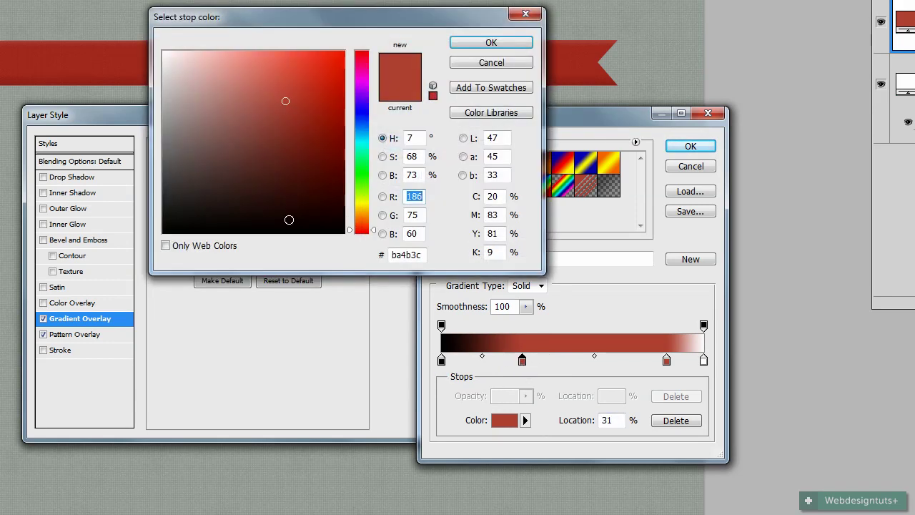
{"action": "left_click_drag", "start_coordinate": [424, 254], "coordinate": [355, 259]}
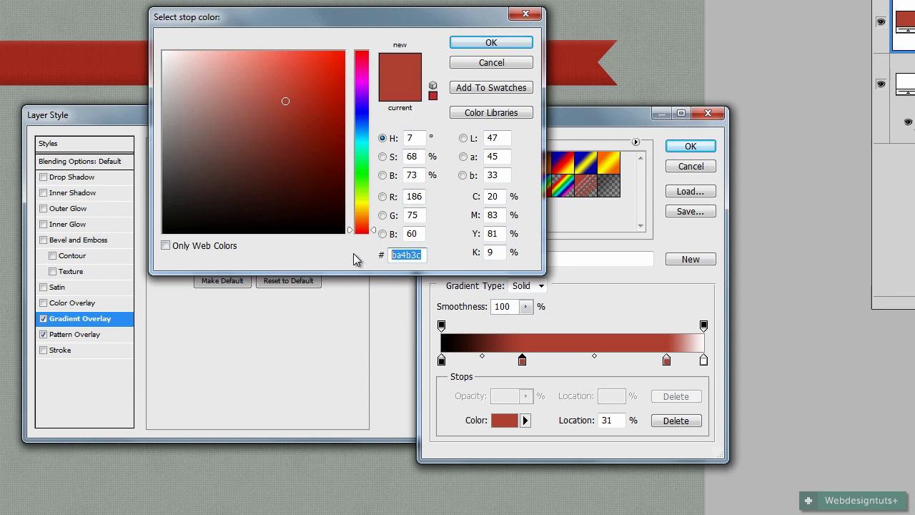
{"action": "type", "text": "808080"}
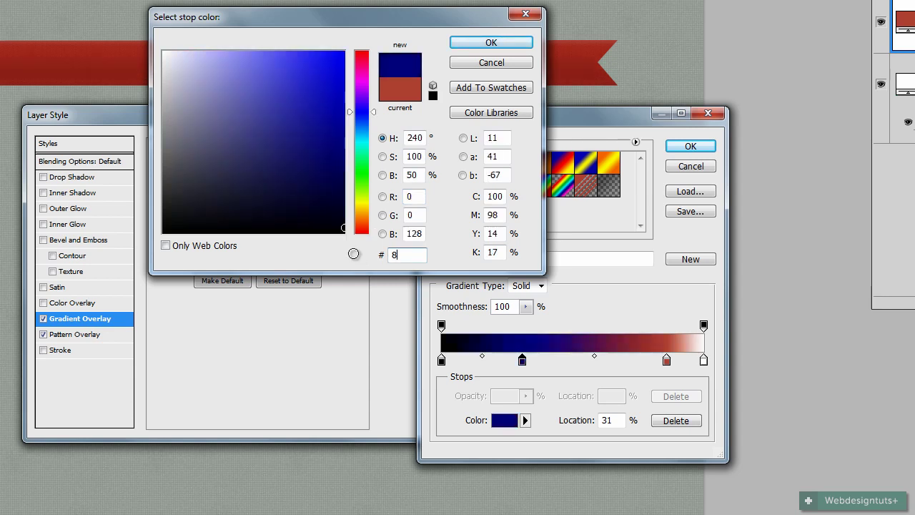
{"action": "left_click", "coordinate": [473, 44]}
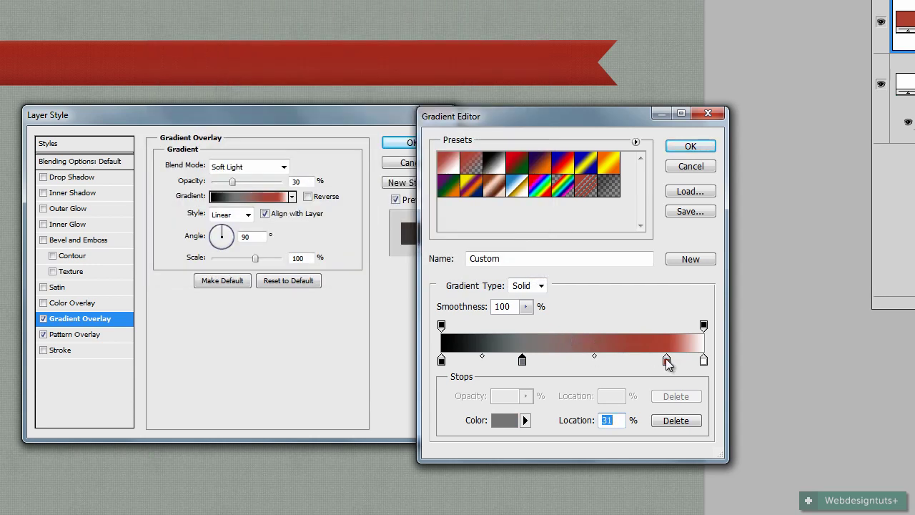
{"action": "double_click", "coordinate": [666, 360]}
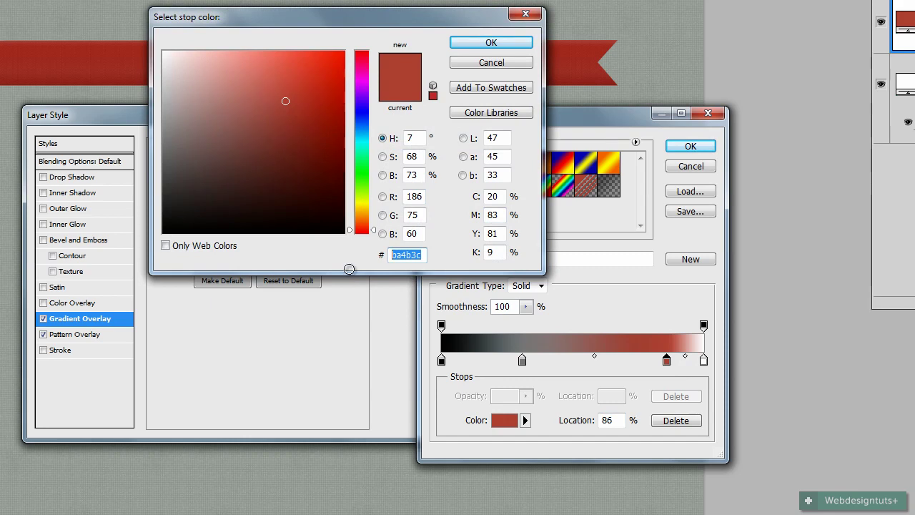
{"action": "type", "text": "b2b2b2"}
{"action": "key", "text": "Return"}
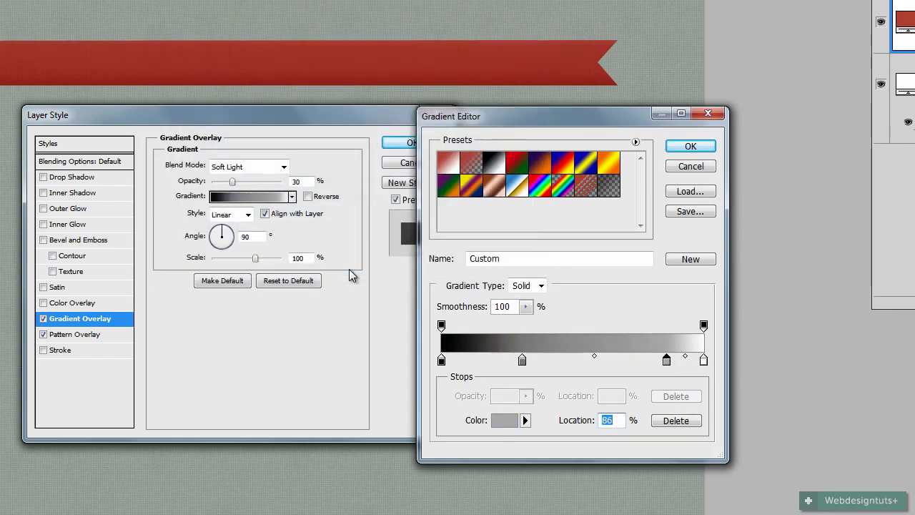
Set the white end stop at 100% to color 4c4c4c and accept the edited gradient.
{"action": "double_click", "coordinate": [704, 359]}
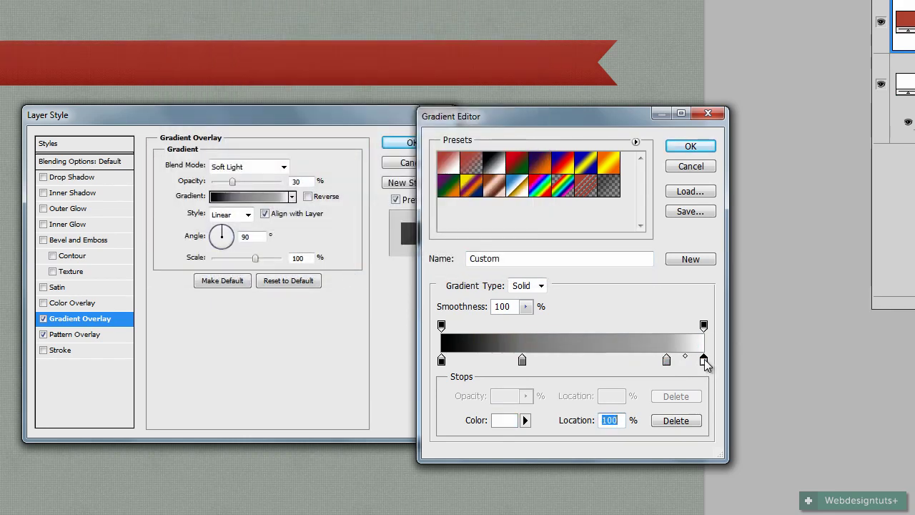
{"action": "left_click", "coordinate": [406, 254]}
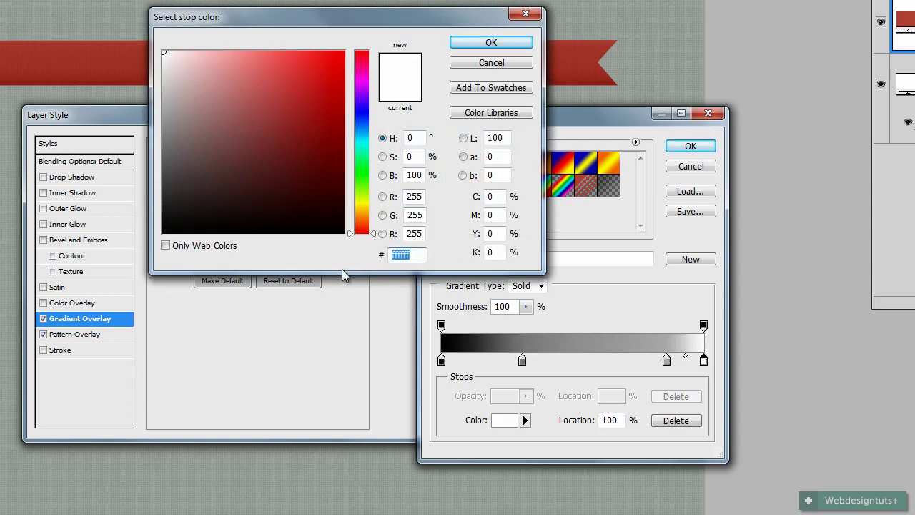
{"action": "type", "text": "4c4c4c"}
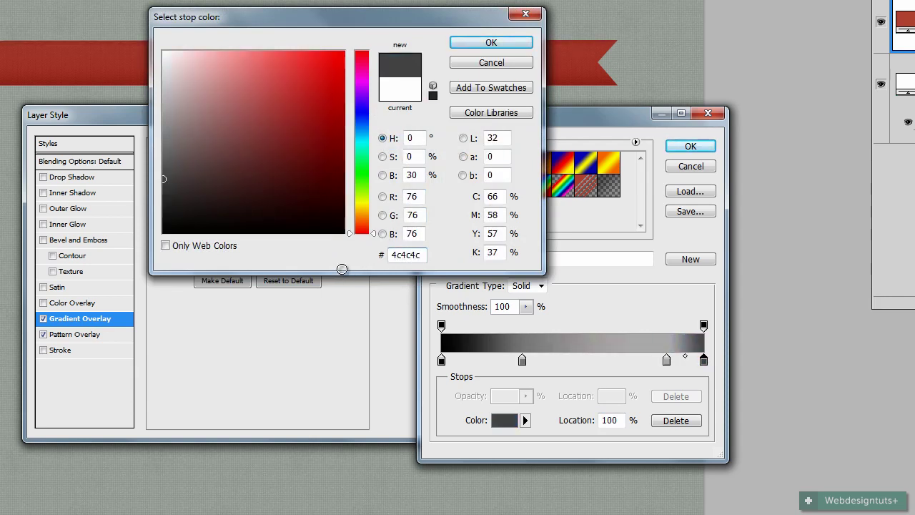
{"action": "key", "text": "Return"}
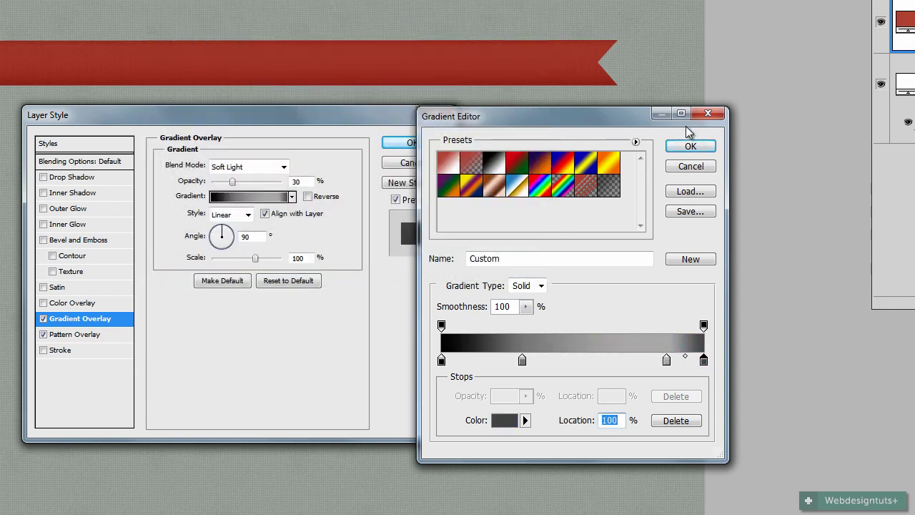
{"action": "left_click", "coordinate": [691, 146]}
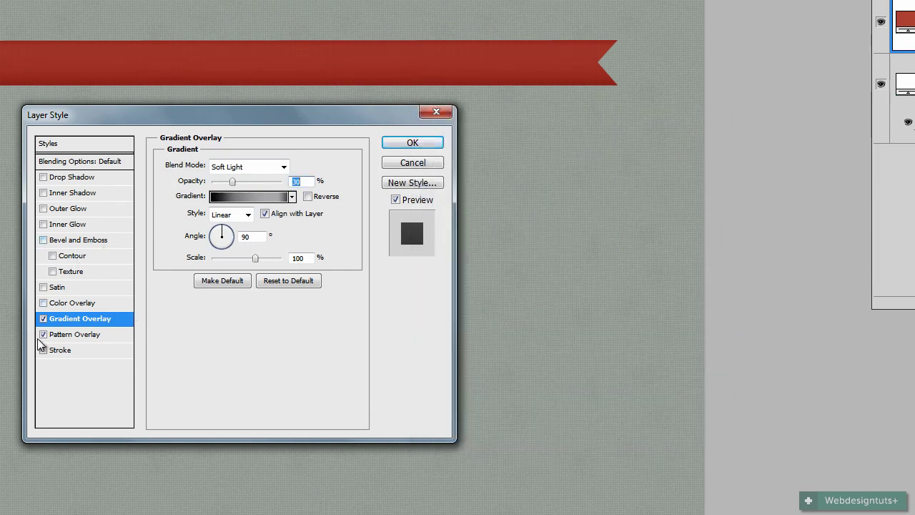
Toggle the Gradient Overlay off and on to compare the ribbon with and without it.
{"action": "left_click", "coordinate": [43, 319]}
{"action": "left_click", "coordinate": [43, 318]}
{"action": "left_click", "coordinate": [43, 319]}
{"action": "left_click", "coordinate": [42, 319]}
{"action": "left_click", "coordinate": [43, 319]}
{"action": "left_click", "coordinate": [43, 319]}
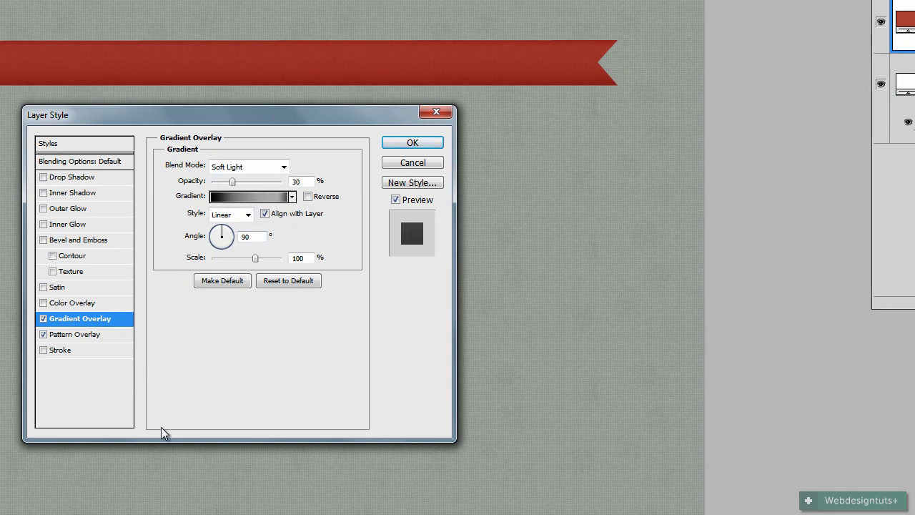
Add an Inner Glow to the ribbon with Overlay blend mode and 30% opacity.
{"action": "left_click", "coordinate": [72, 224]}
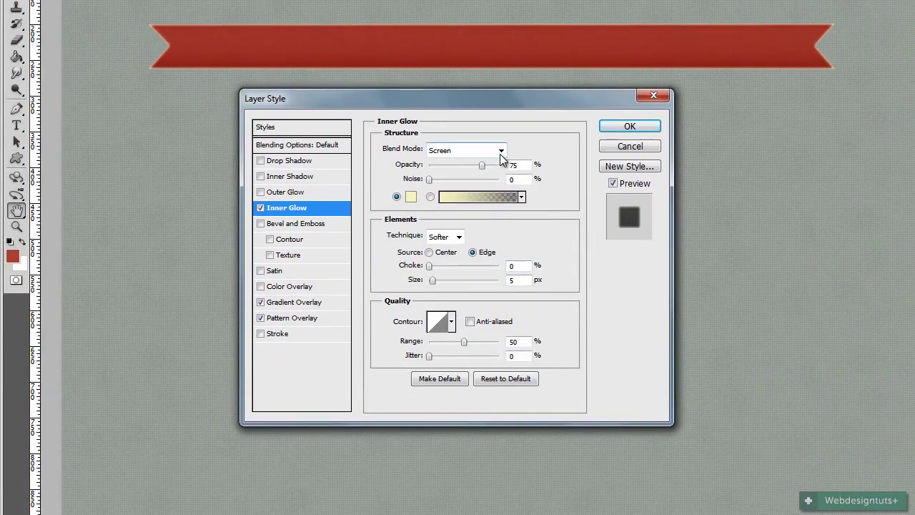
{"action": "left_click", "coordinate": [501, 151]}
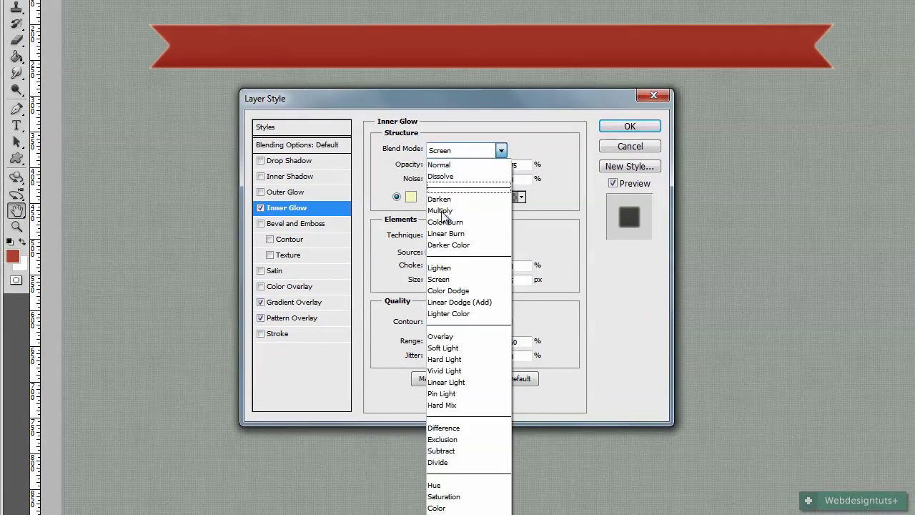
{"action": "left_click", "coordinate": [441, 335]}
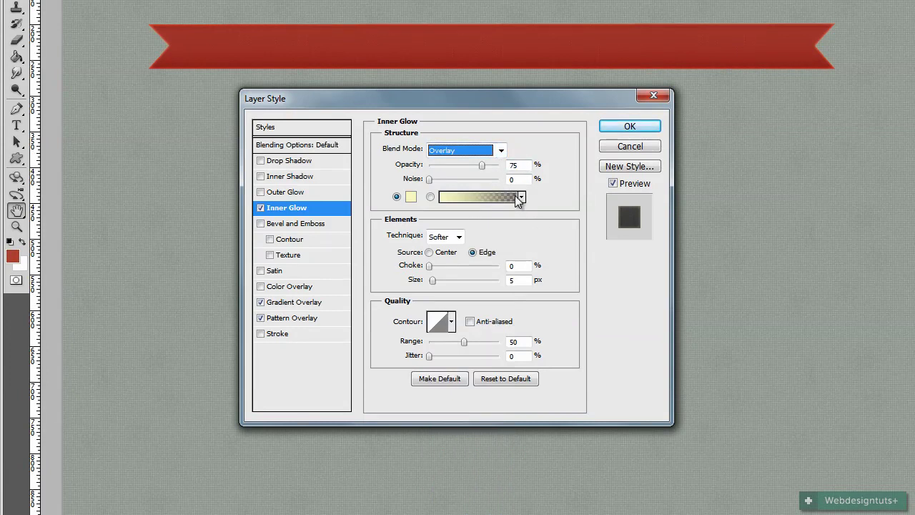
{"action": "left_click", "coordinate": [516, 166]}
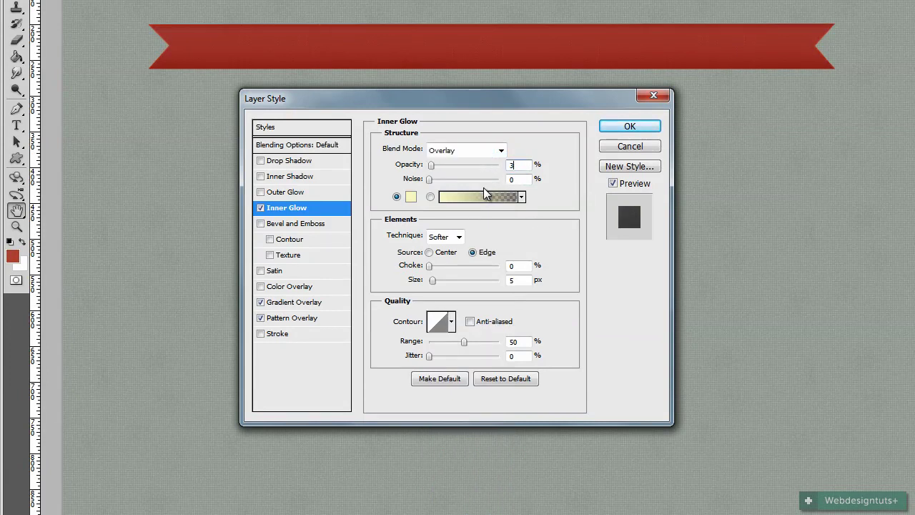
{"action": "type", "text": "30"}
Change the inner glow's color to white and set its size to 3 px.
{"action": "left_click", "coordinate": [409, 199]}
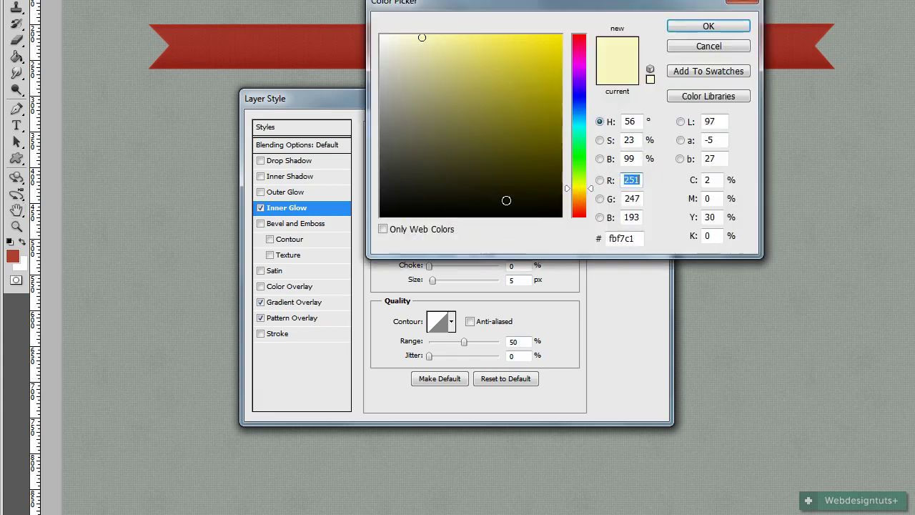
{"action": "left_click", "coordinate": [381, 37]}
{"action": "left_click", "coordinate": [681, 25]}
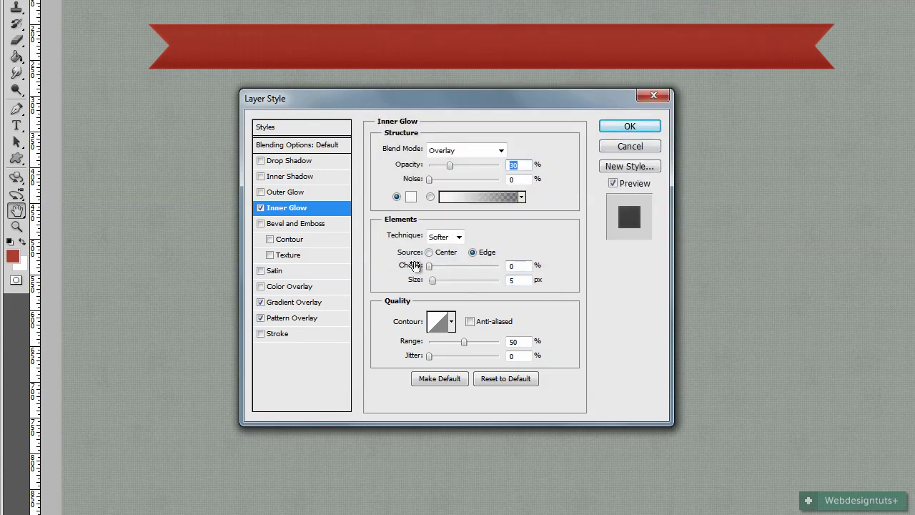
{"action": "left_click", "coordinate": [526, 280]}
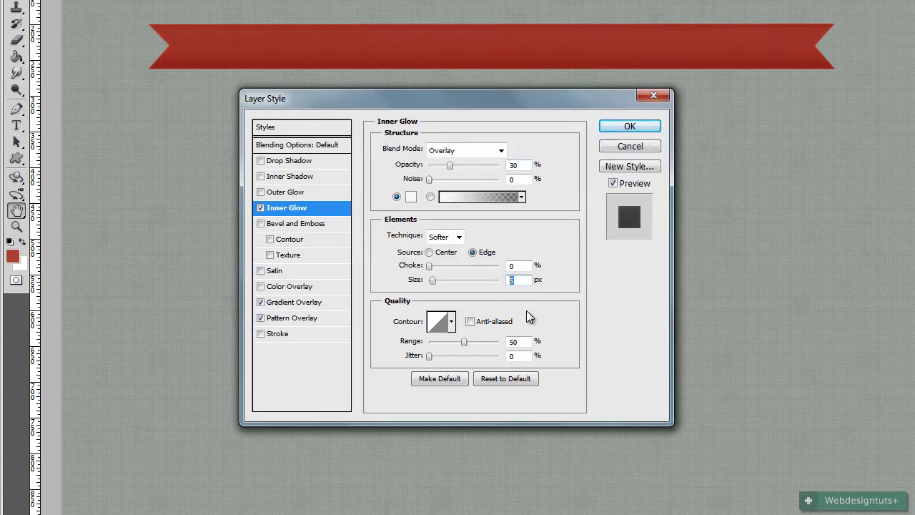
{"action": "type", "text": "3"}
Add a Drop Shadow with 30% opacity and 2 px distance, and apply the layer styles to the ribbon.
{"action": "left_click", "coordinate": [299, 163]}
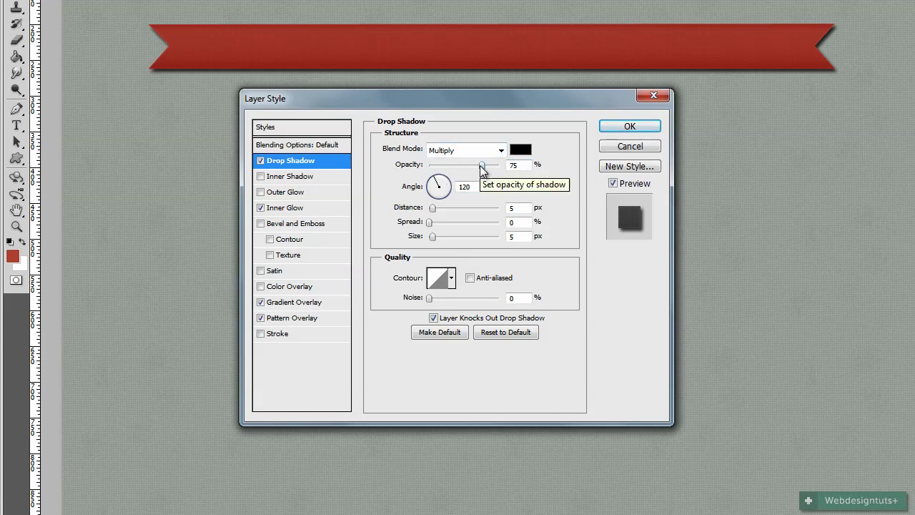
{"action": "double_click", "coordinate": [518, 166]}
{"action": "type", "text": "3"}
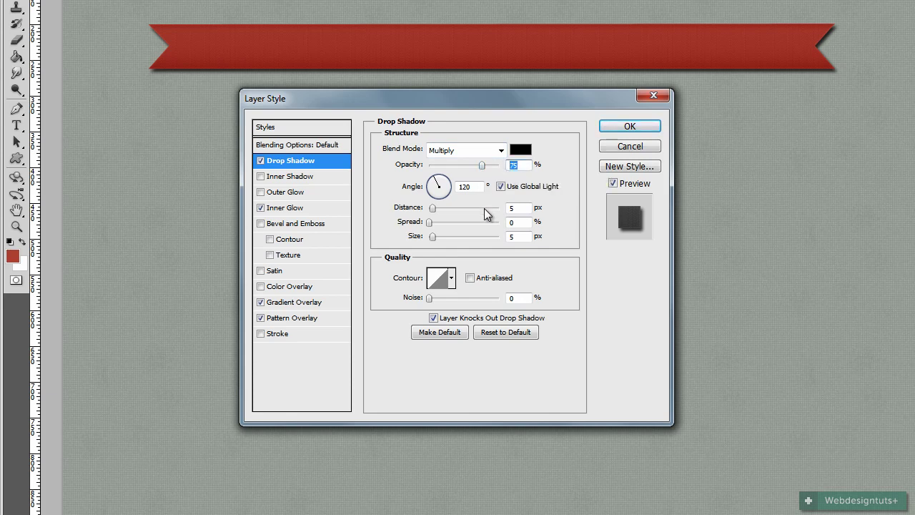
{"action": "type", "text": "0"}
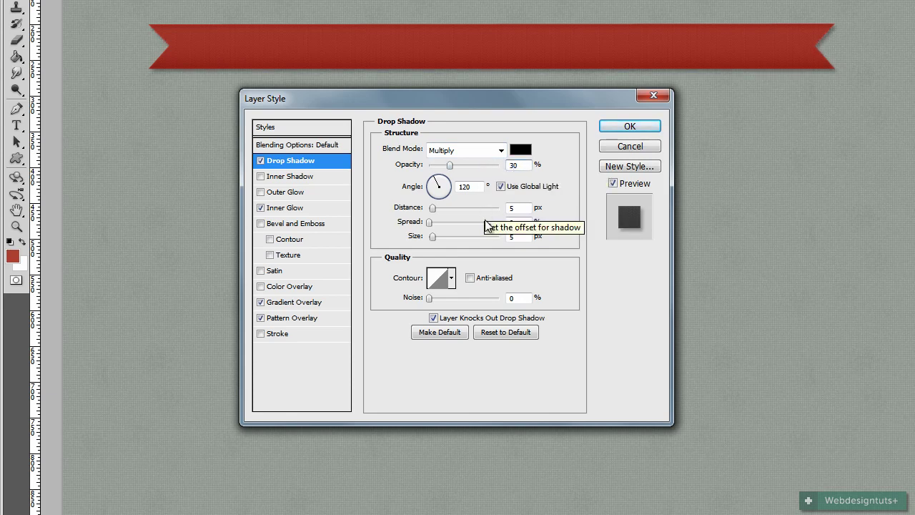
{"action": "double_click", "coordinate": [518, 207]}
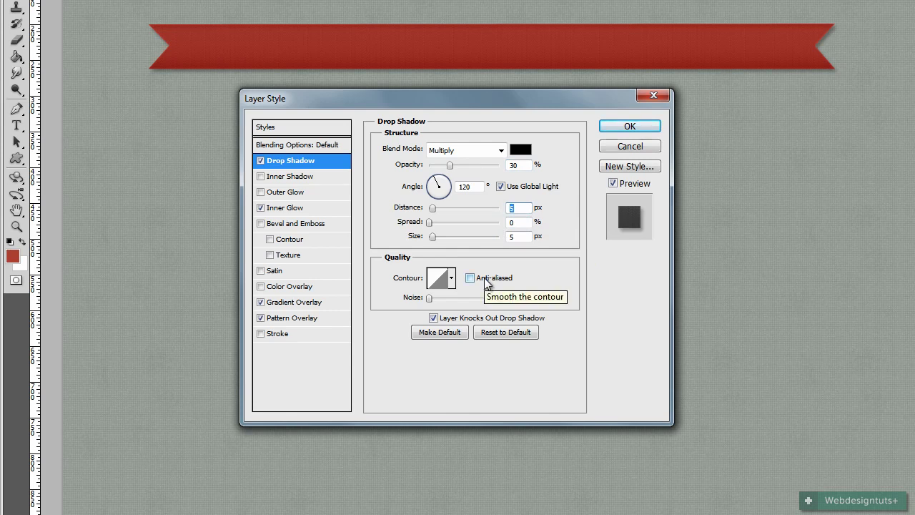
{"action": "type", "text": "2"}
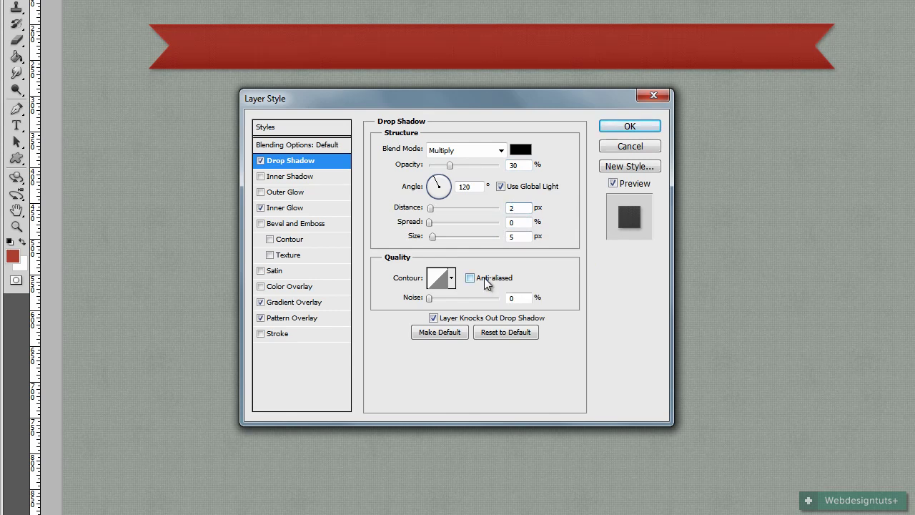
{"action": "double_click", "coordinate": [519, 236]}
{"action": "left_click", "coordinate": [659, 123]}
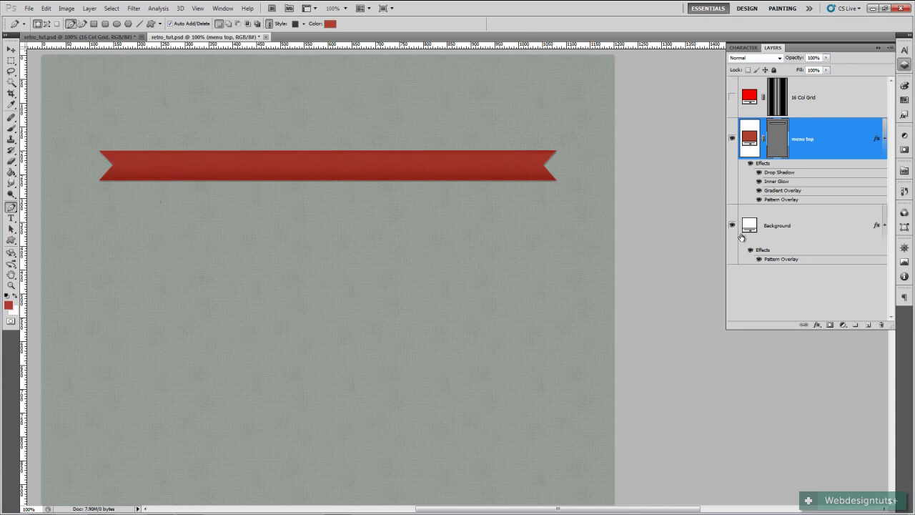
Duplicate the menu top layer and place the copy beneath the original, renamed as menu bottom.
{"action": "left_click", "coordinate": [118, 36]}
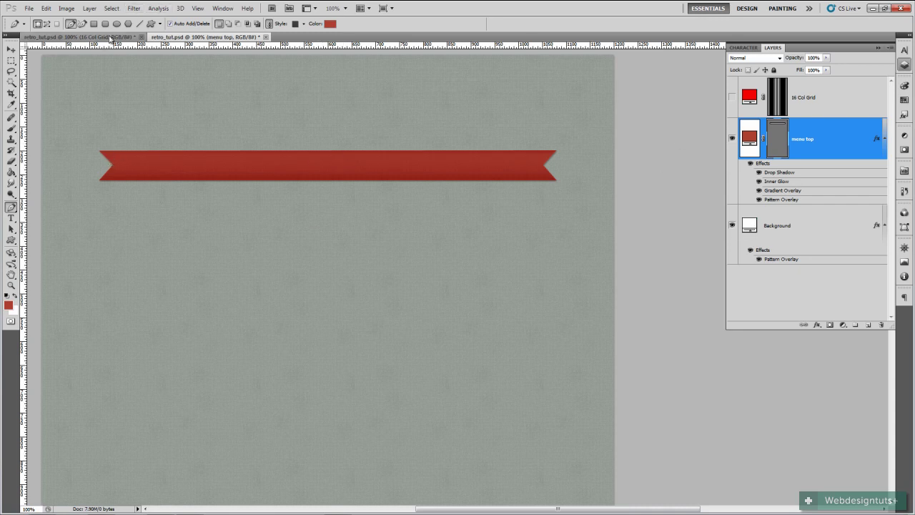
{"action": "left_click", "coordinate": [236, 37]}
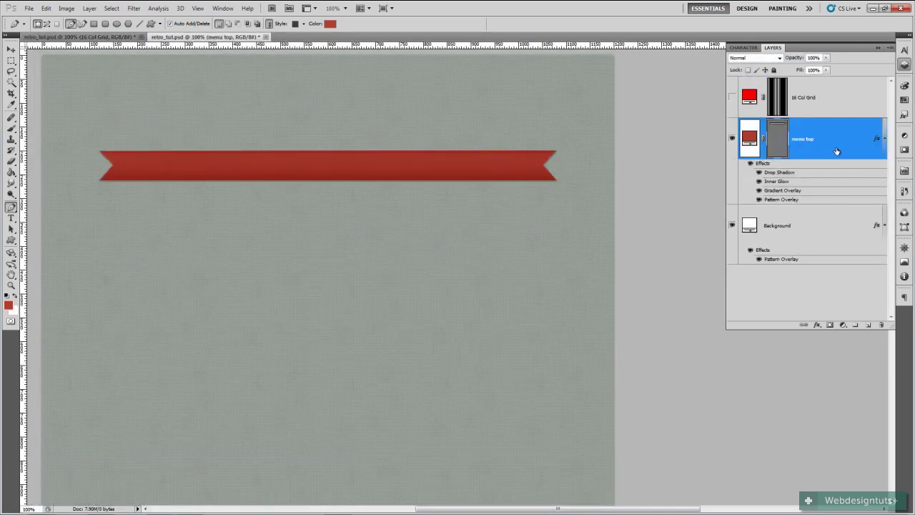
{"action": "left_click_drag", "start_coordinate": [843, 150], "coordinate": [869, 326]}
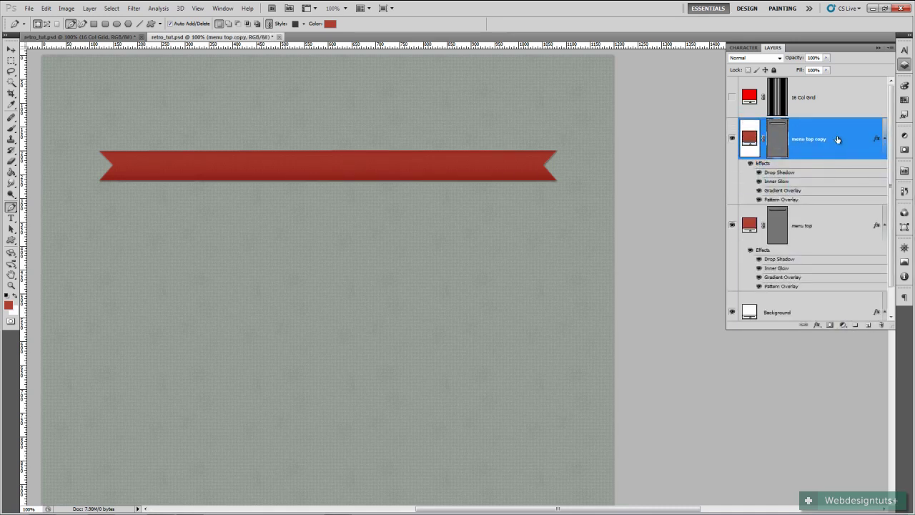
{"action": "left_click_drag", "start_coordinate": [838, 140], "coordinate": [811, 228]}
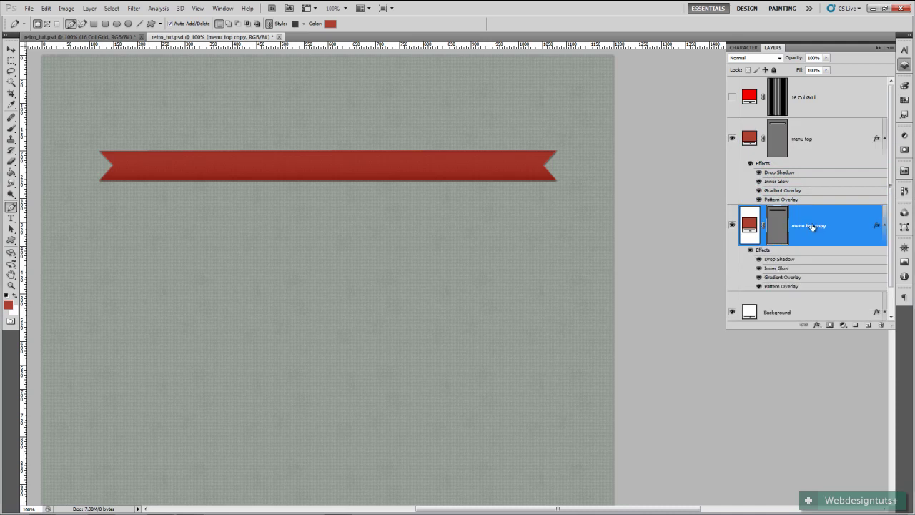
{"action": "double_click", "coordinate": [811, 226]}
{"action": "type", "text": "men"}
{"action": "key", "text": "Return"}
Scale the menu bottom ribbon around its center to about 94% width and 128% height.
{"action": "key", "text": "ctrl+t"}
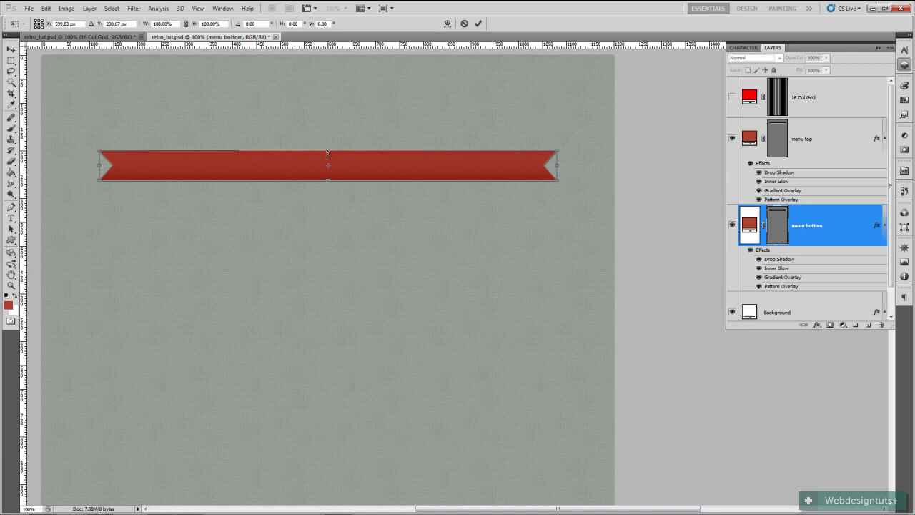
{"action": "left_click_drag", "start_coordinate": [328, 151], "coordinate": [329, 147]}
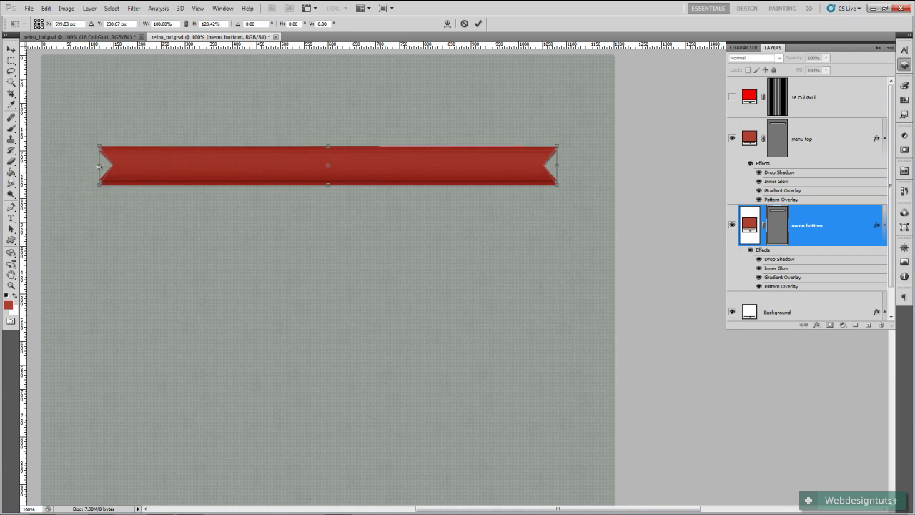
{"action": "left_click_drag", "start_coordinate": [100, 166], "coordinate": [112, 167]}
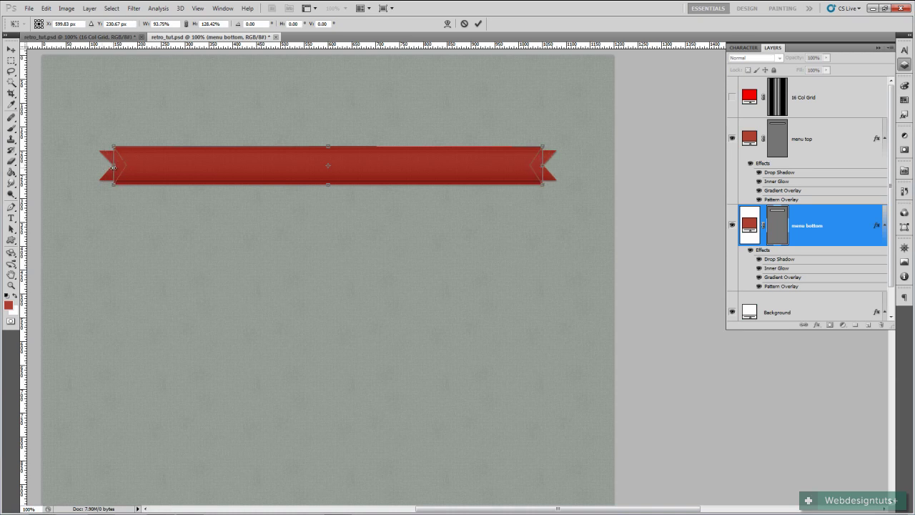
{"action": "left_click_drag", "start_coordinate": [112, 167], "coordinate": [113, 168]}
{"action": "left_click", "coordinate": [478, 24]}
{"action": "key", "text": "p"}
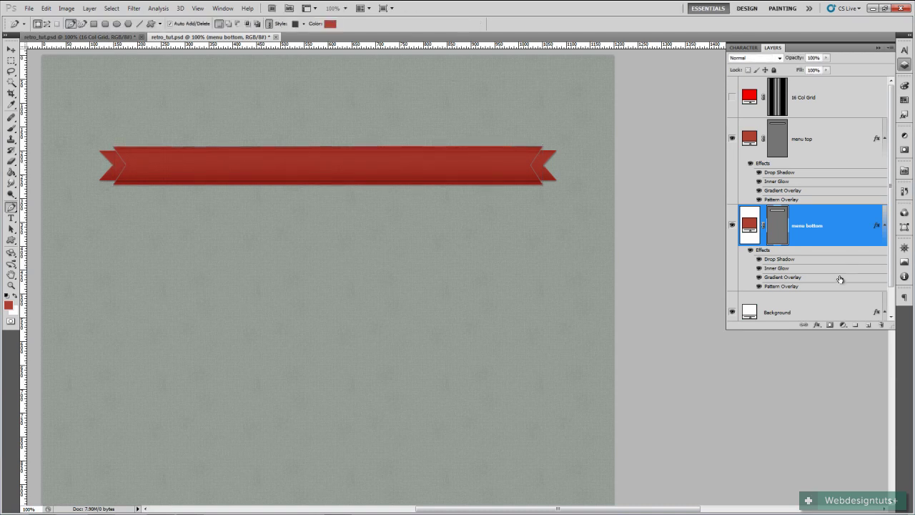
Add a Color Overlay to the menu bottom layer and change its color to black.
{"action": "left_click", "coordinate": [748, 153]}
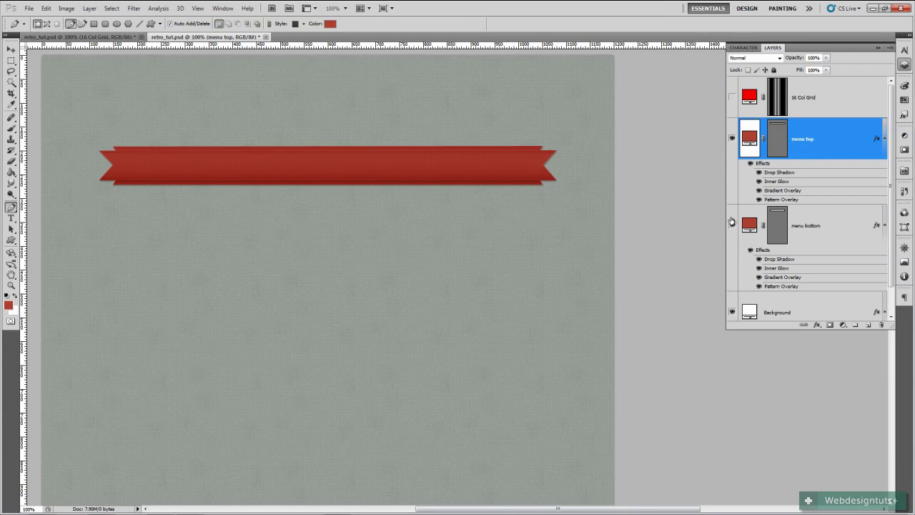
{"action": "left_click", "coordinate": [749, 227]}
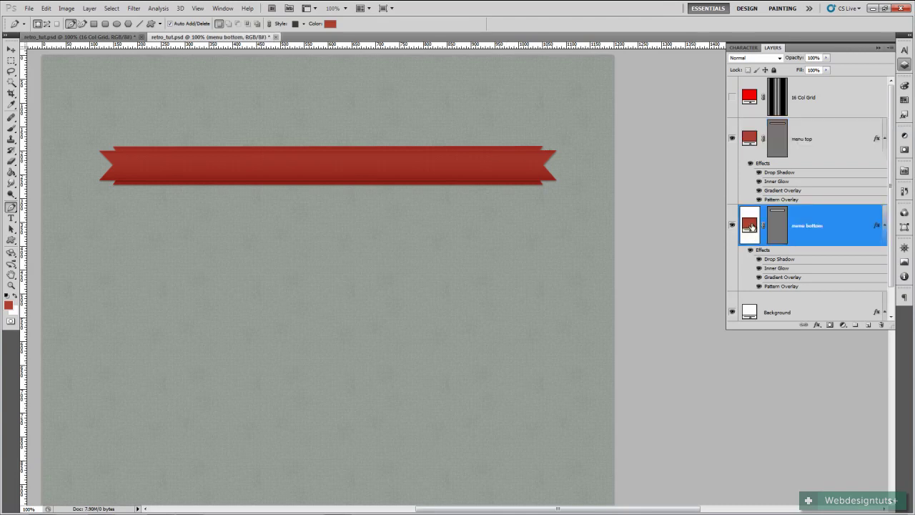
{"action": "right_click", "coordinate": [751, 228]}
{"action": "left_click", "coordinate": [786, 241]}
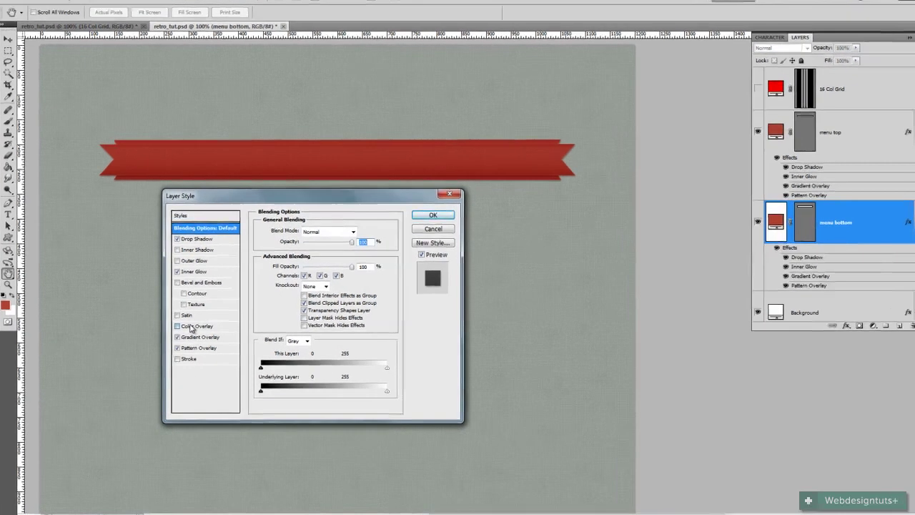
{"action": "left_click", "coordinate": [193, 325]}
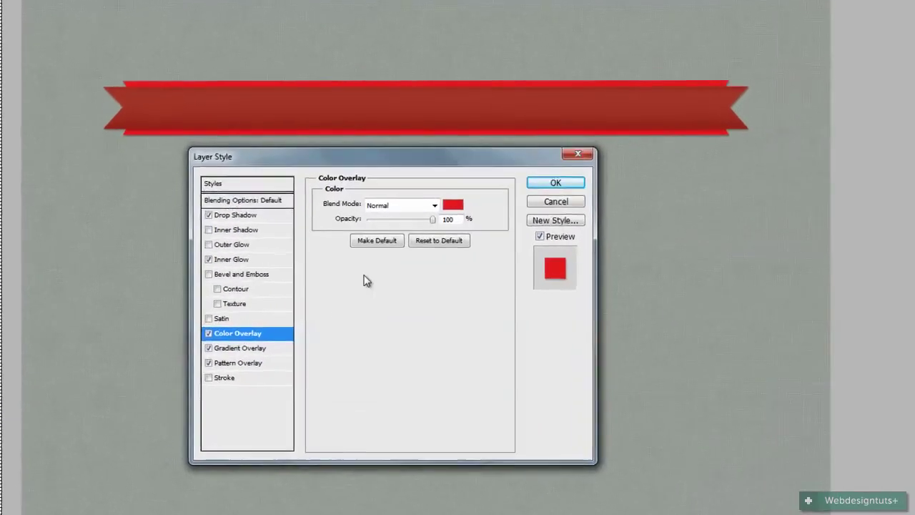
{"action": "left_click", "coordinate": [347, 234]}
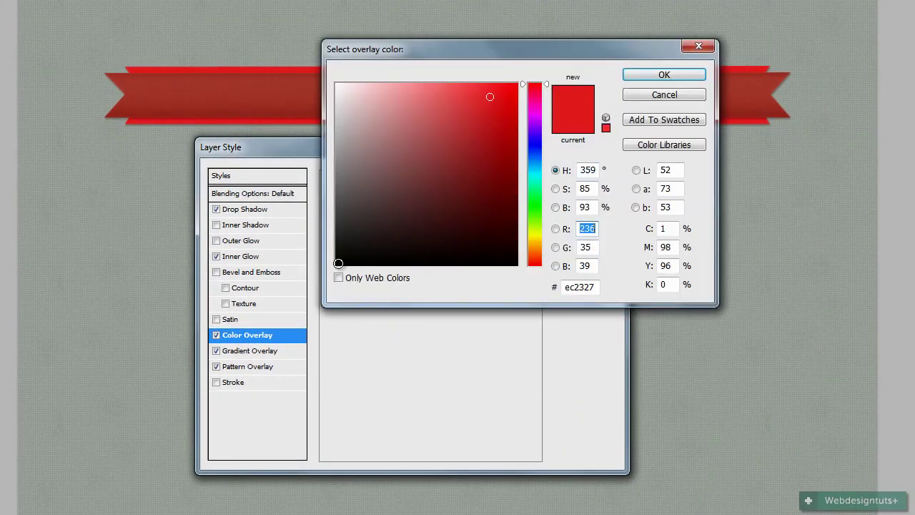
{"action": "left_click", "coordinate": [338, 263]}
{"action": "left_click", "coordinate": [664, 75]}
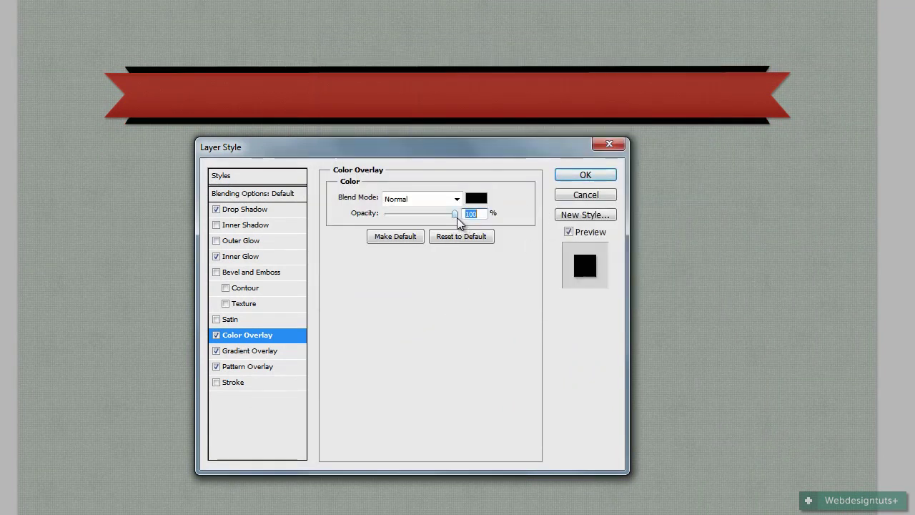
Set the black color overlay's opacity to 15% and apply the layer style to menu bottom.
{"action": "left_click_drag", "start_coordinate": [457, 218], "coordinate": [395, 220]}
{"action": "left_click_drag", "start_coordinate": [398, 222], "coordinate": [396, 221]}
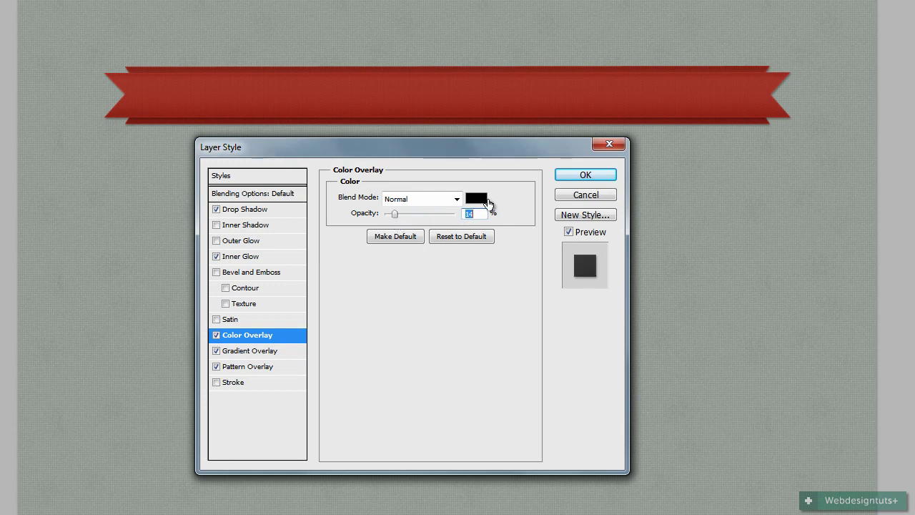
{"action": "type", "text": "15"}
{"action": "left_click", "coordinate": [607, 175]}
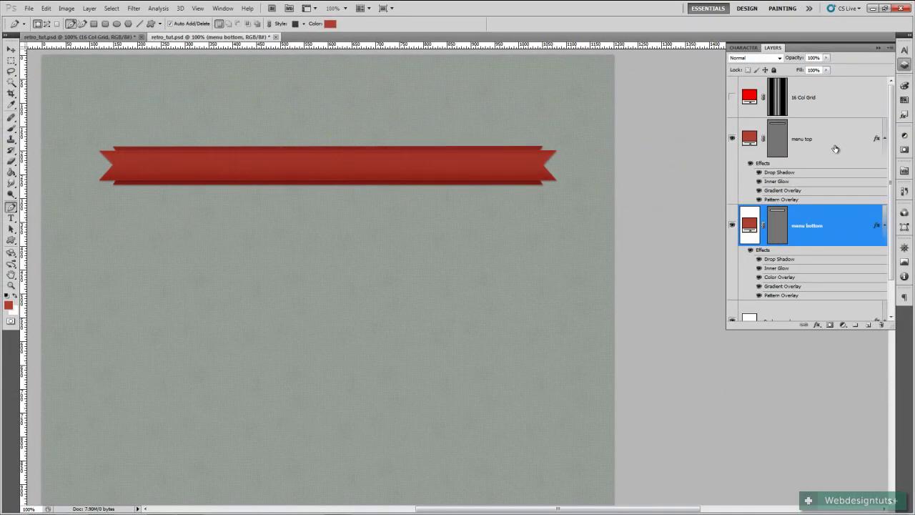
Set up text above the menu top layer in Bazar Medium at 11 px with the near-black color #030303.
{"action": "left_click", "coordinate": [835, 149]}
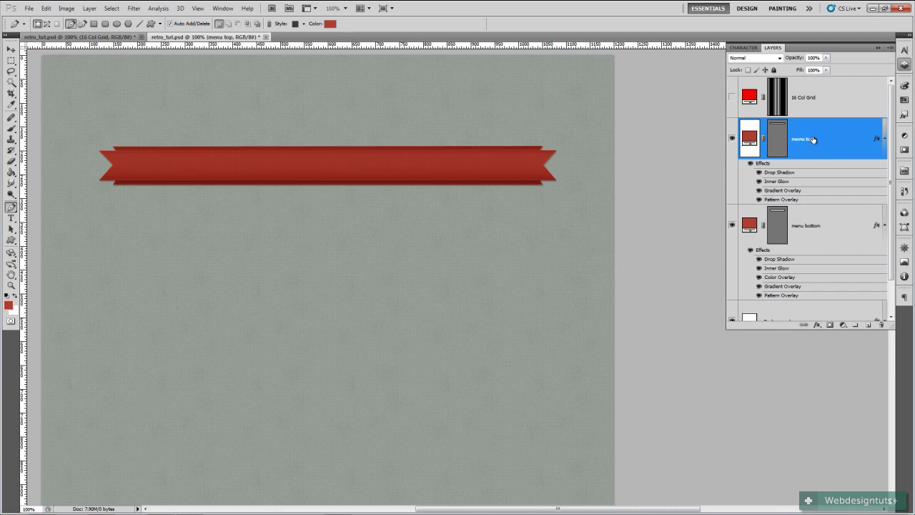
{"action": "left_click", "coordinate": [9, 220]}
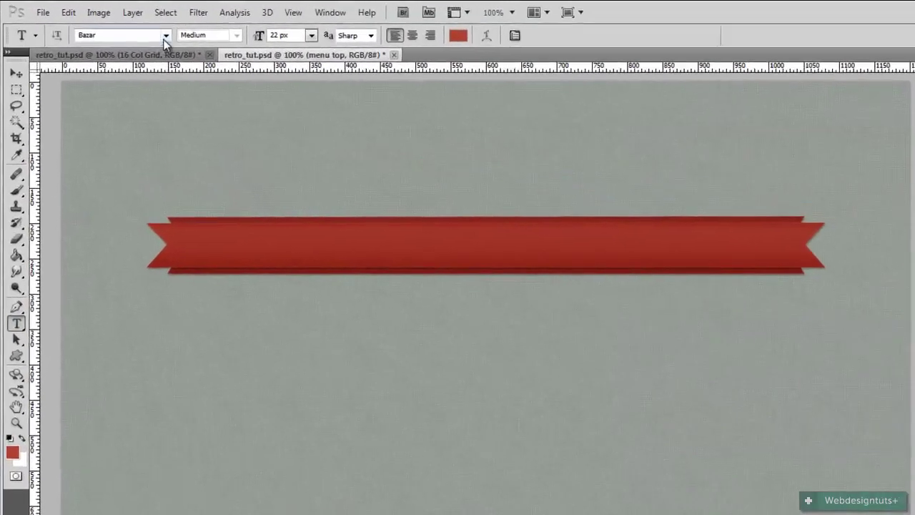
{"action": "left_click", "coordinate": [111, 24]}
{"action": "left_click", "coordinate": [129, 51]}
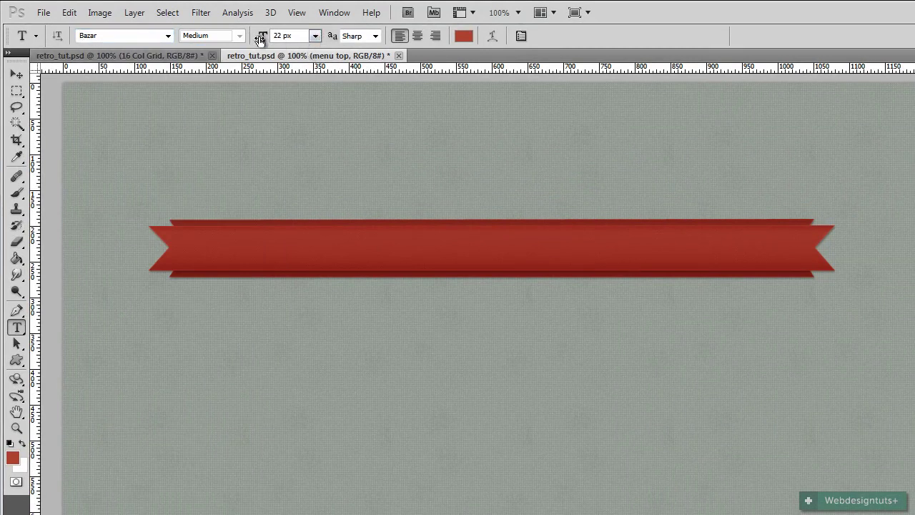
{"action": "left_click_drag", "start_coordinate": [262, 36], "coordinate": [253, 39]}
{"action": "left_click", "coordinate": [463, 37]}
{"action": "left_click", "coordinate": [386, 417]}
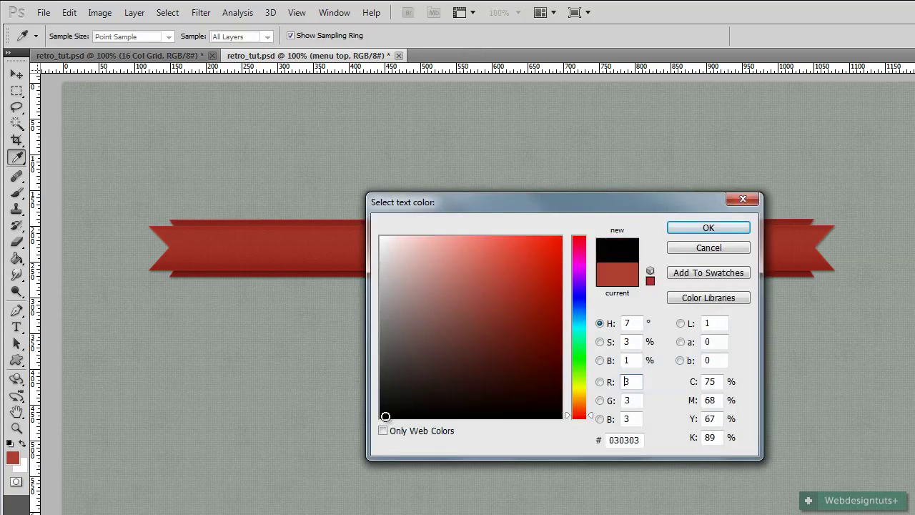
{"action": "left_click", "coordinate": [717, 227]}
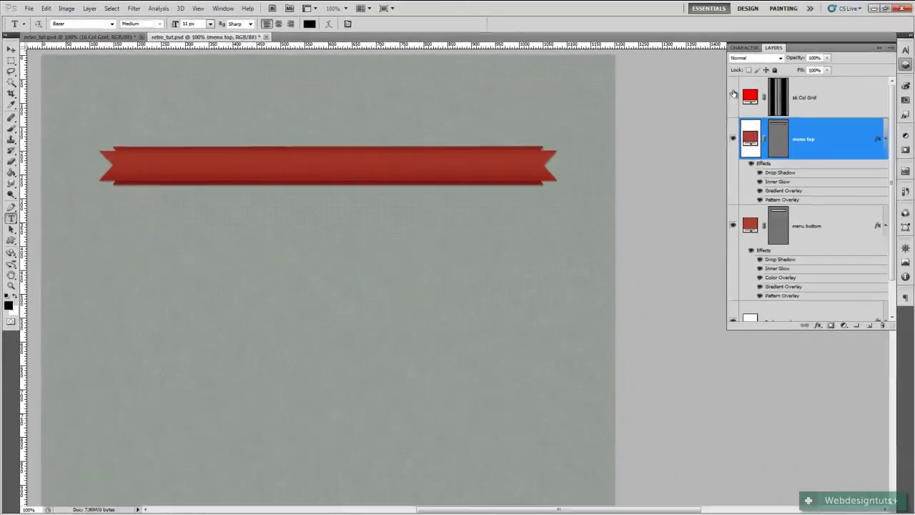
Create a text line of repeated hyphens along the upper edge of the red ribbon, starting near its left end.
{"action": "left_click", "coordinate": [117, 161]}
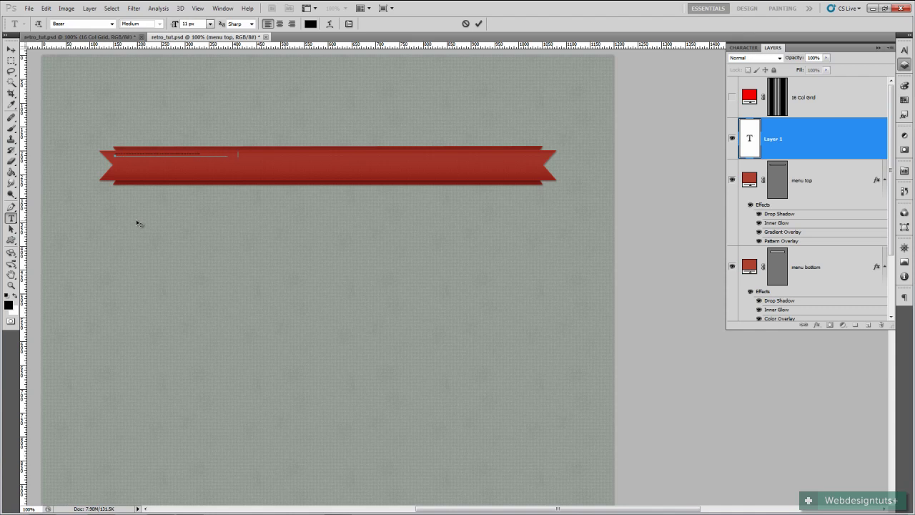
{"action": "type", "text": "ABOUT  SERVICES  BLOG"}
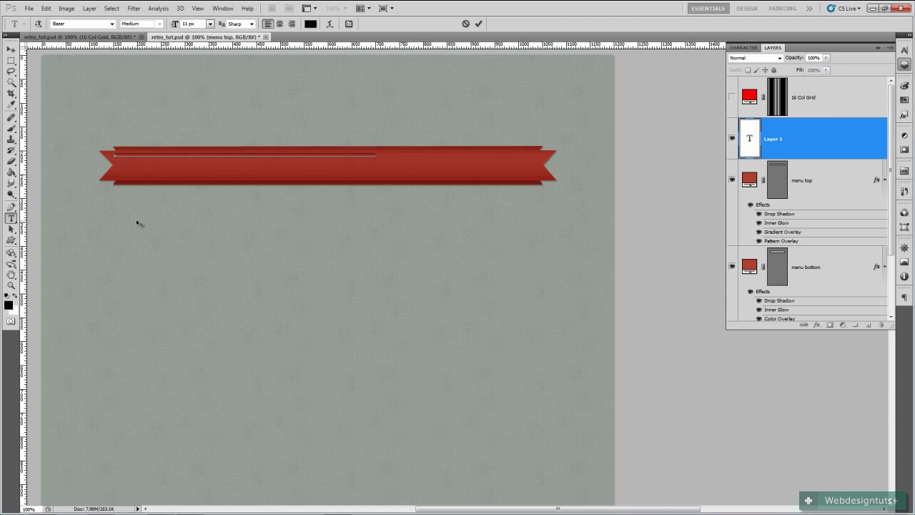
{"action": "left_click", "coordinate": [479, 23]}
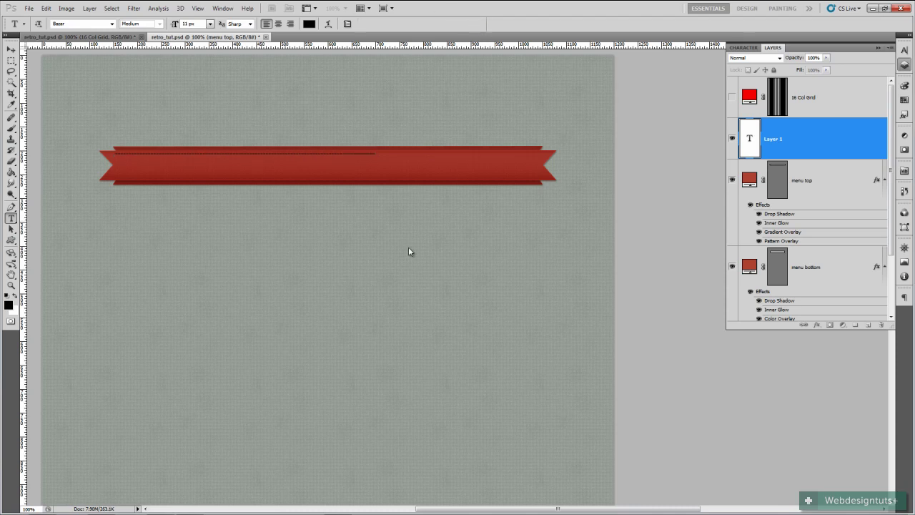
Set the hyphen line's character tracking to 460 to spread it into stitches.
{"action": "left_click", "coordinate": [222, 8]}
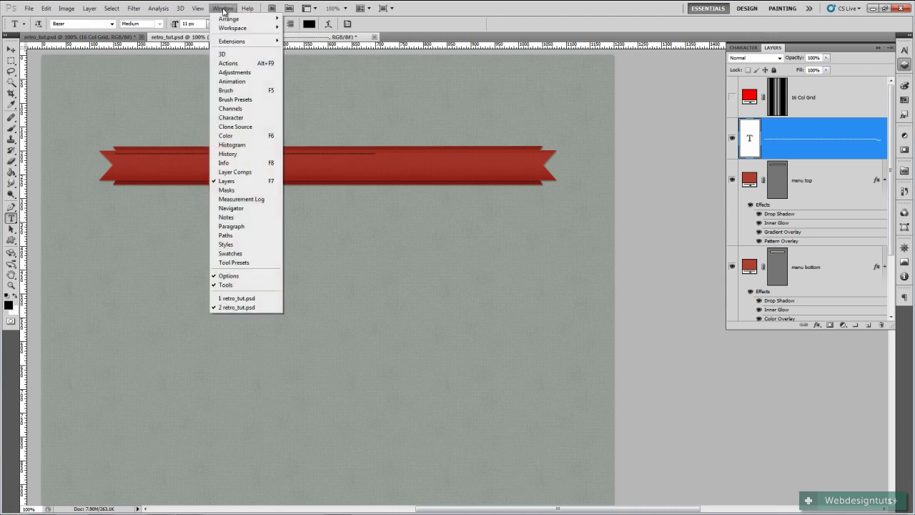
{"action": "left_click", "coordinate": [230, 117]}
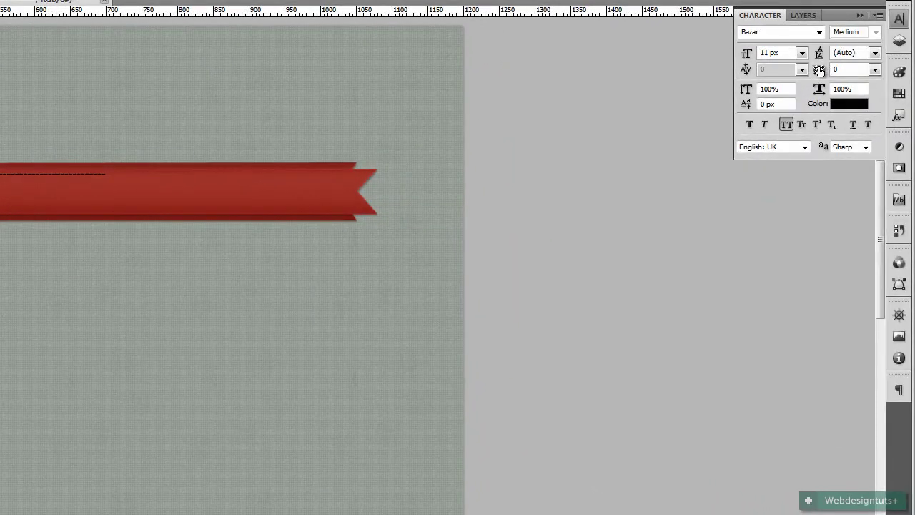
{"action": "left_click_drag", "start_coordinate": [818, 72], "coordinate": [836, 72]}
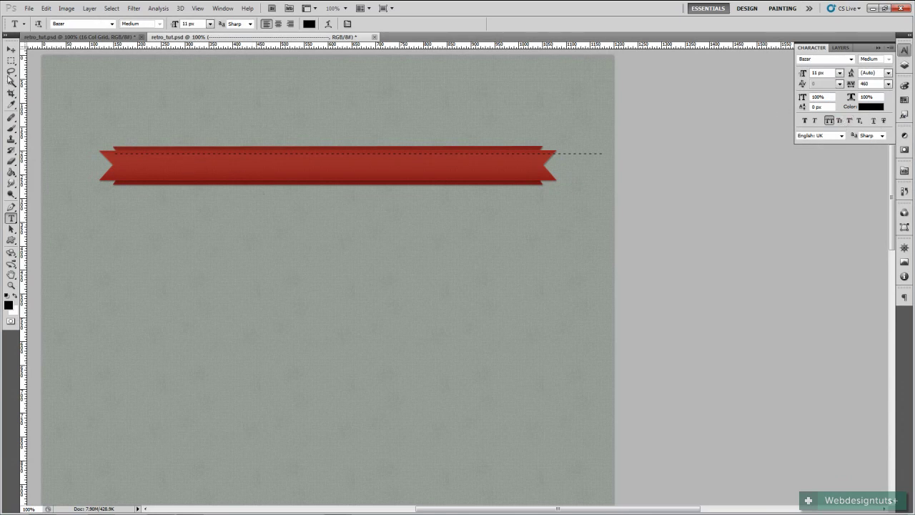
Delete the surplus hyphens extending past the ribbon's right end and commit the text edit.
{"action": "left_click", "coordinate": [11, 50]}
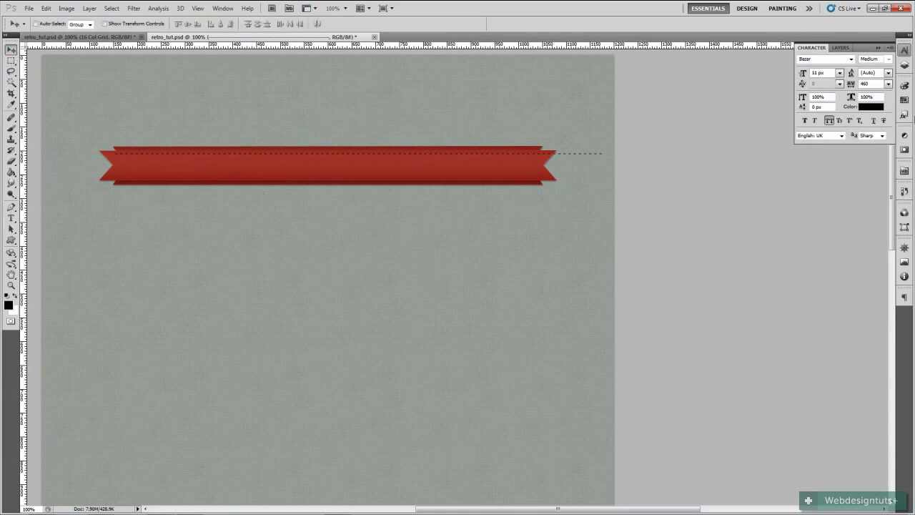
{"action": "left_click", "coordinate": [904, 64]}
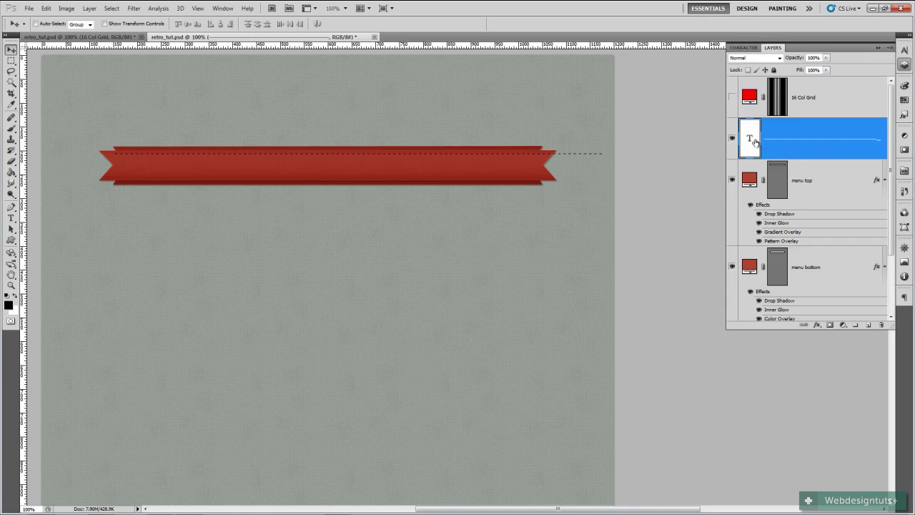
{"action": "double_click", "coordinate": [756, 143]}
{"action": "left_click", "coordinate": [607, 154]}
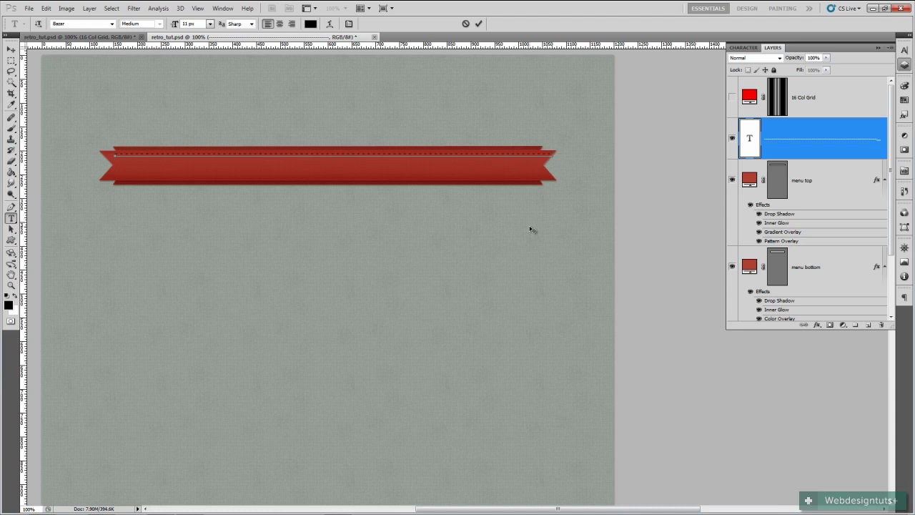
{"action": "left_click", "coordinate": [479, 23]}
{"action": "key", "text": "v"}
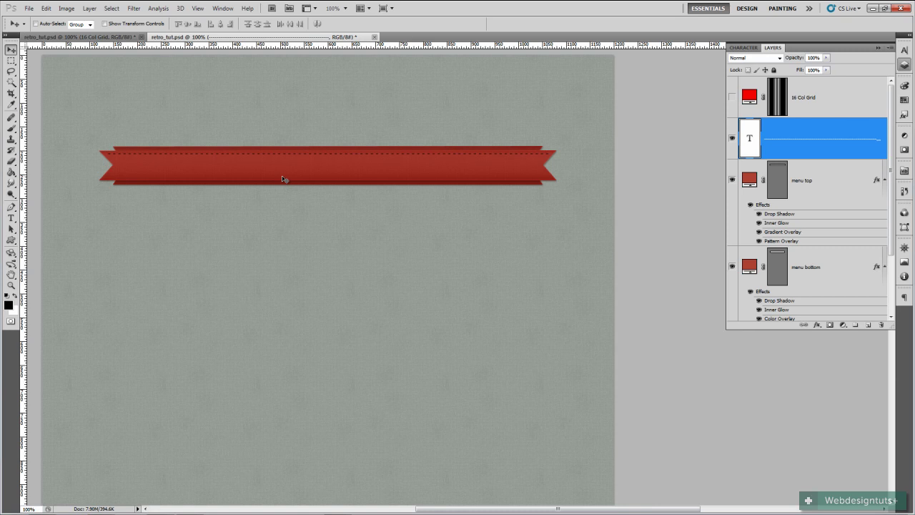
Add a Color Overlay to the hyphen text layer with Soft Light blend mode and a near-white colour.
{"action": "right_click", "coordinate": [756, 141]}
{"action": "left_click", "coordinate": [787, 156]}
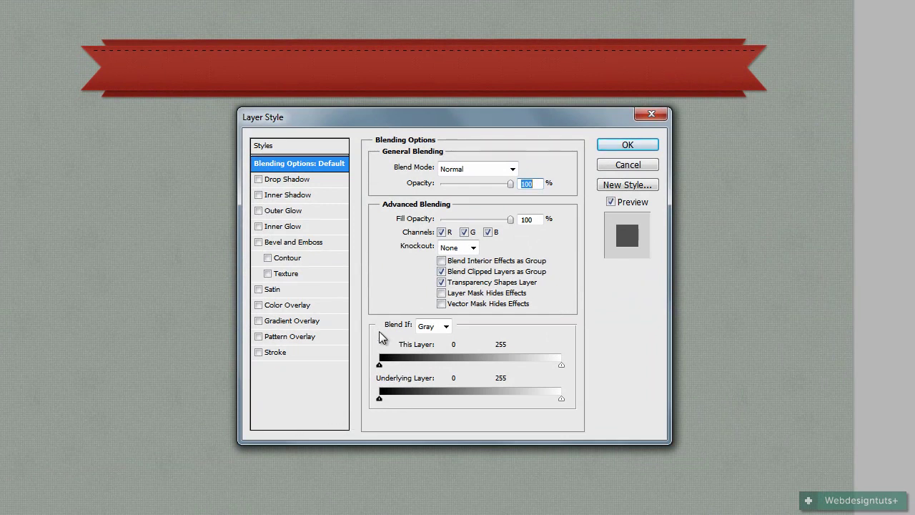
{"action": "left_click", "coordinate": [288, 306]}
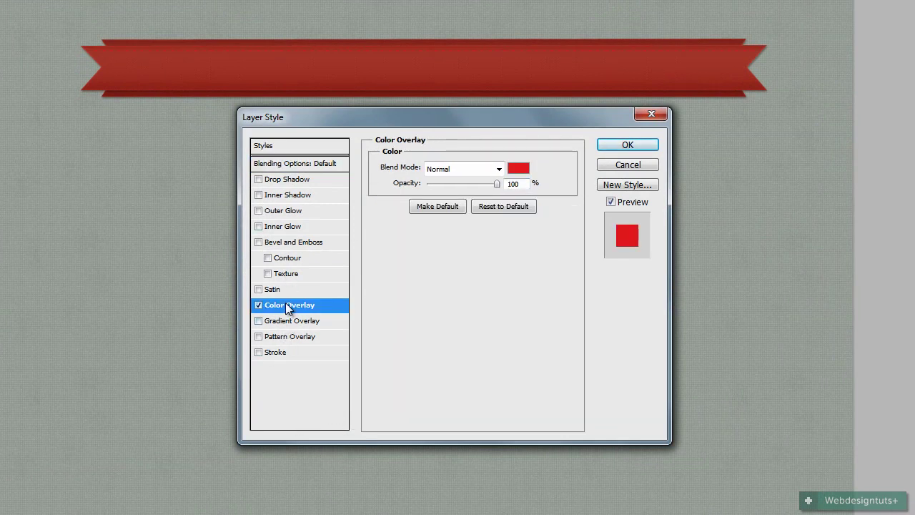
{"action": "left_click", "coordinate": [498, 168]}
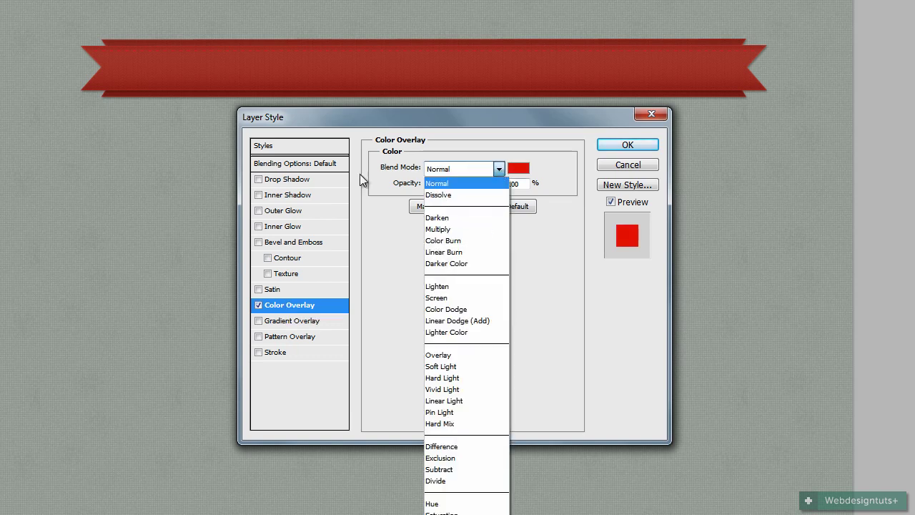
{"action": "left_click", "coordinate": [443, 366]}
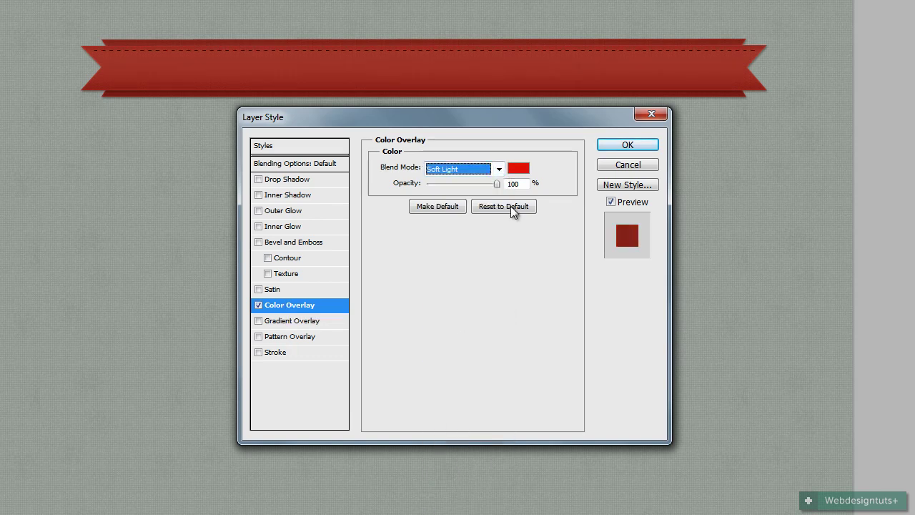
{"action": "left_click", "coordinate": [519, 169]}
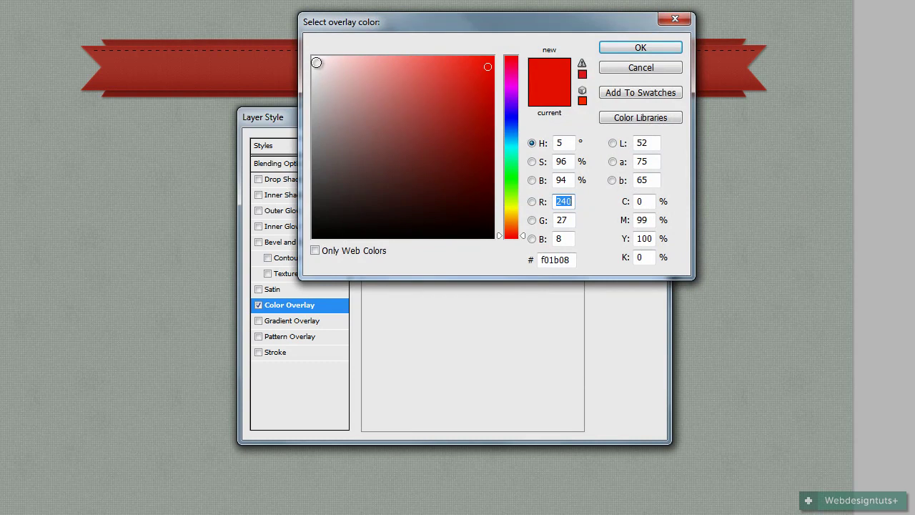
{"action": "left_click", "coordinate": [316, 63]}
{"action": "key", "text": "Return"}
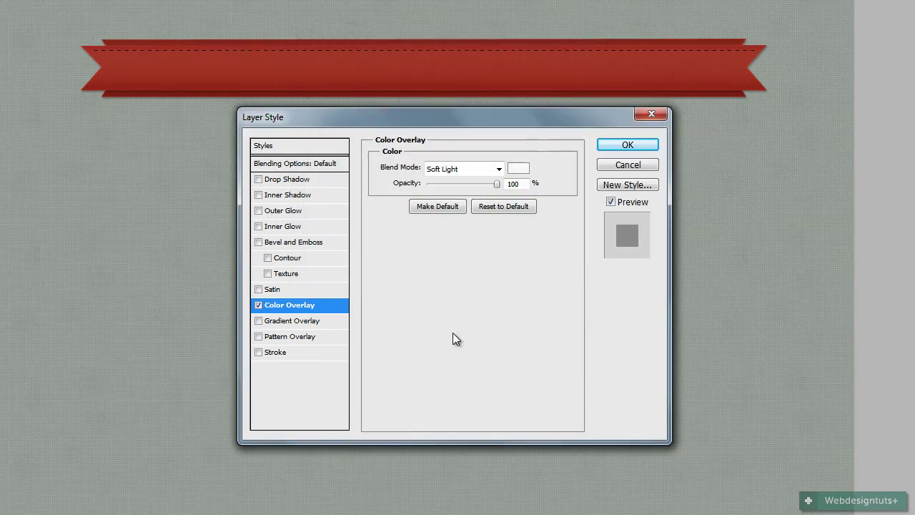
Add an Overlay Drop Shadow to the hyphen line: 70% opacity, 90° angle without global light, 1 px distance, 1 px size.
{"action": "left_click", "coordinate": [289, 181]}
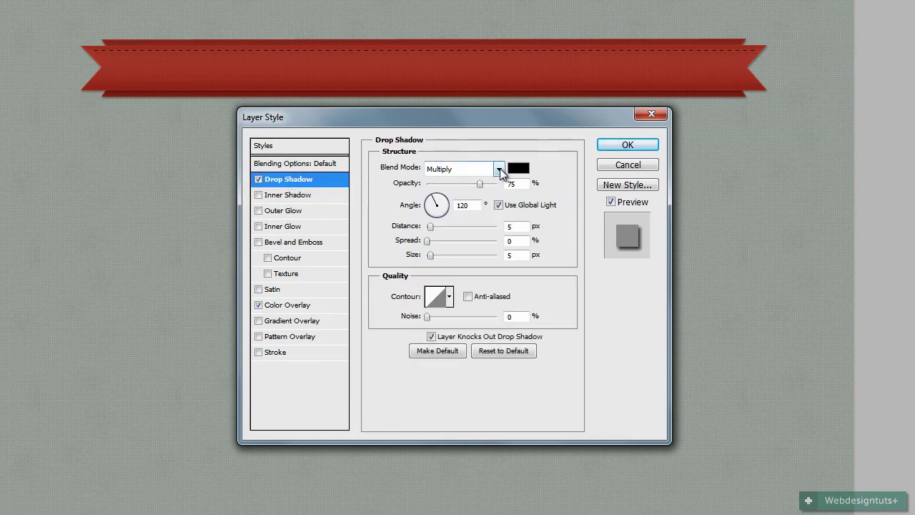
{"action": "left_click", "coordinate": [499, 170]}
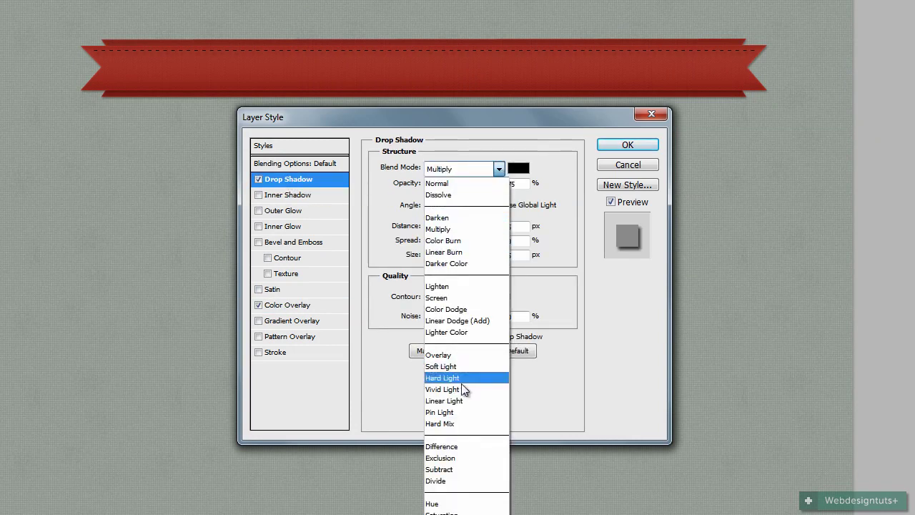
{"action": "left_click", "coordinate": [452, 354]}
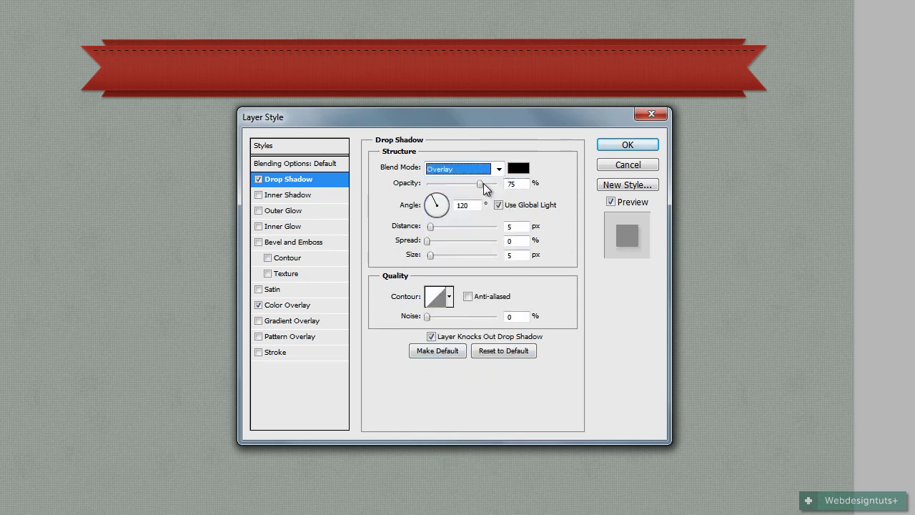
{"action": "left_click", "coordinate": [519, 185]}
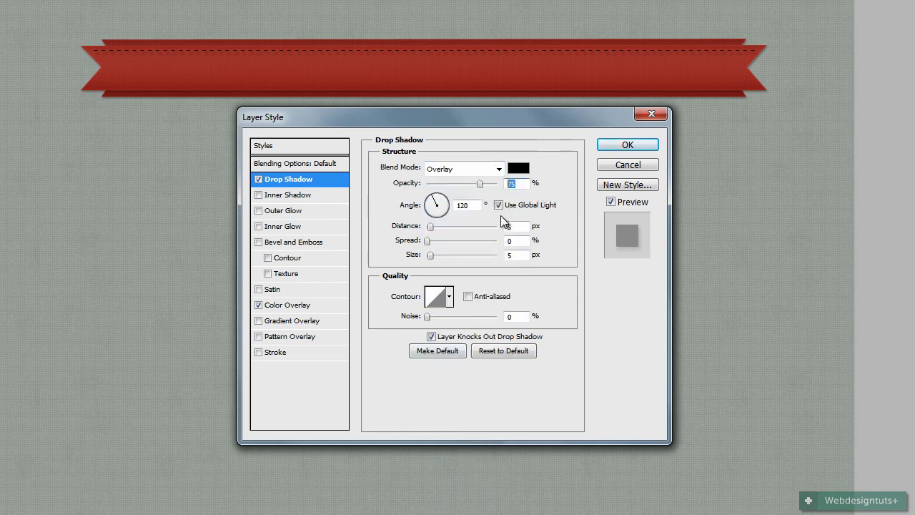
{"action": "type", "text": "70"}
{"action": "left_click", "coordinate": [498, 206]}
{"action": "type", "text": "90"}
{"action": "left_click", "coordinate": [516, 227]}
{"action": "type", "text": "1"}
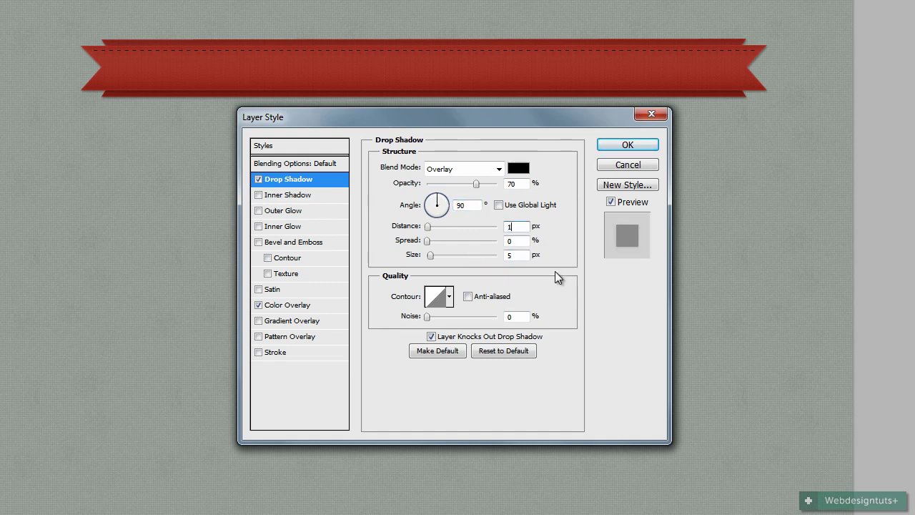
{"action": "key", "text": "Tab"}
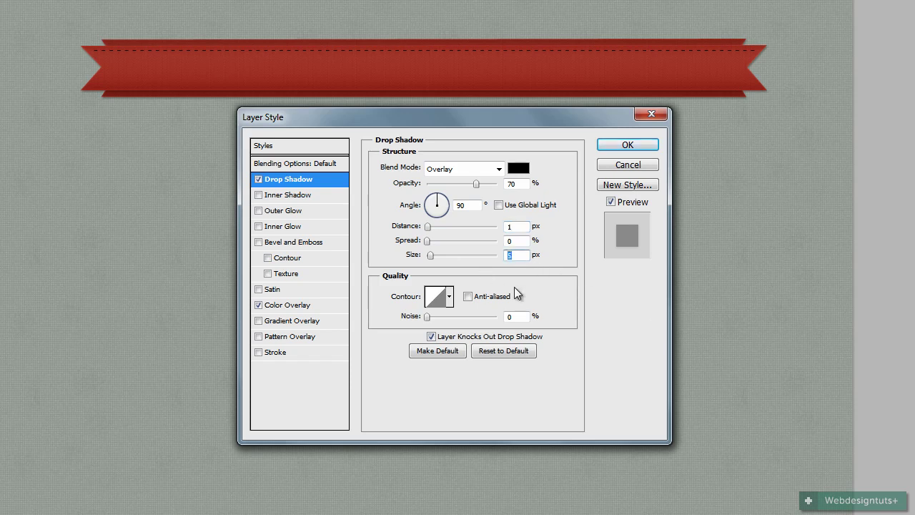
{"action": "type", "text": "1"}
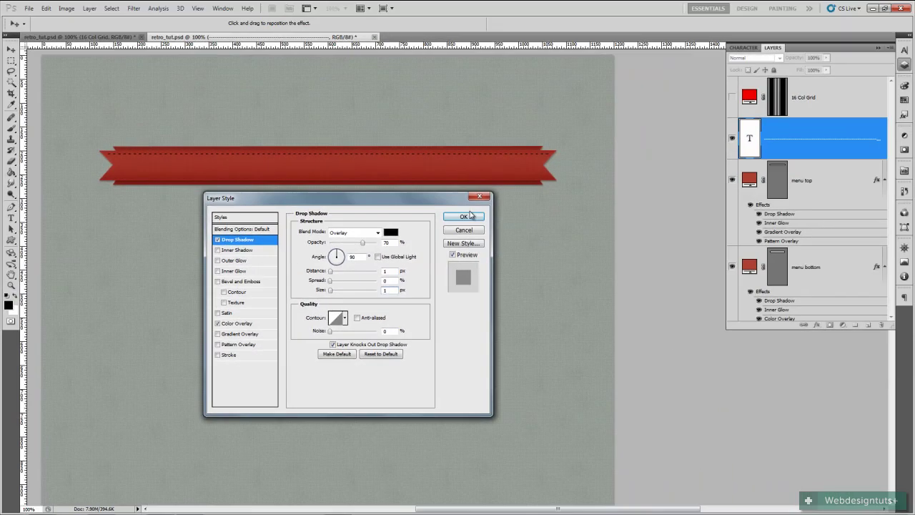
{"action": "left_click", "coordinate": [464, 216]}
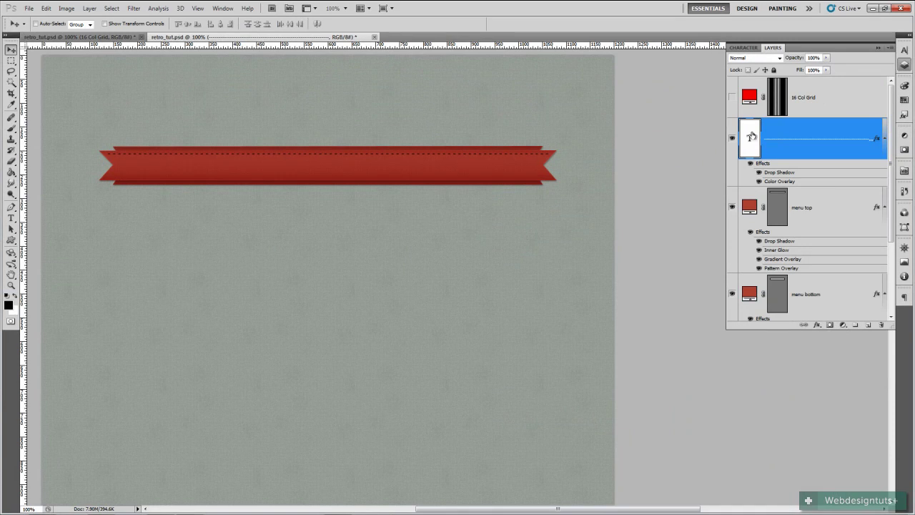
Set the stitch line's fill to 0% and place a duplicate of it along the ribbon's lower edge.
{"action": "left_click", "coordinate": [827, 71]}
{"action": "left_click_drag", "start_coordinate": [828, 80], "coordinate": [776, 80]}
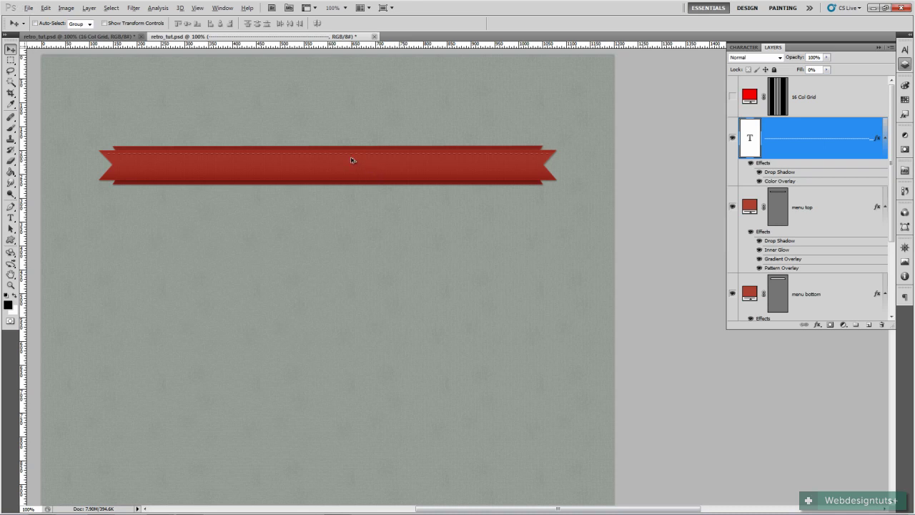
{"action": "key", "text": "alt"}
{"action": "key", "text": "ctrl+j"}
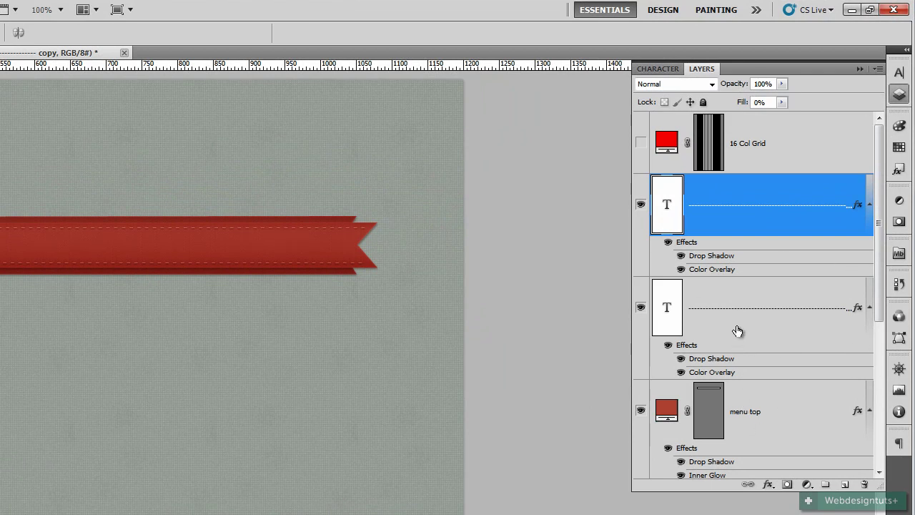
Group the two stitch text layers and name the group "sticthes".
{"action": "left_click", "coordinate": [737, 330], "text": "shift"}
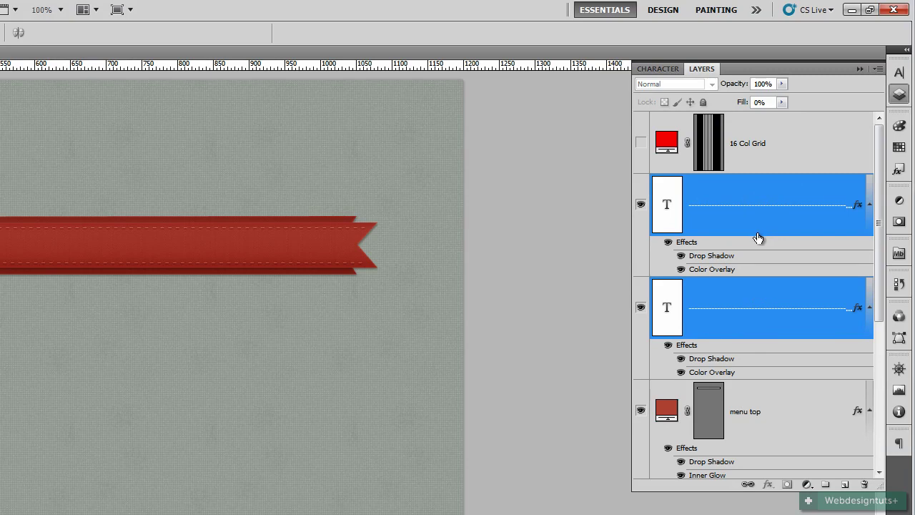
{"action": "key", "text": "ctrl+g"}
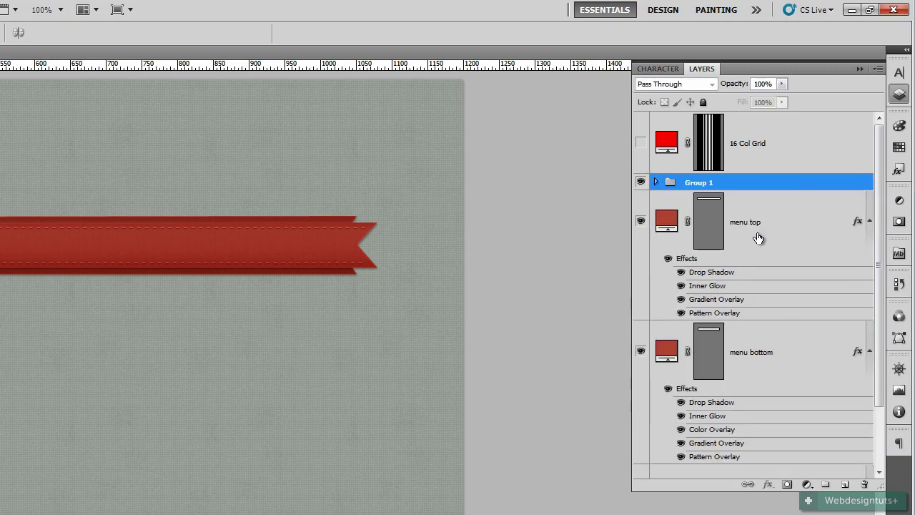
{"action": "double_click", "coordinate": [705, 183]}
{"action": "type", "text": "sticthes"}
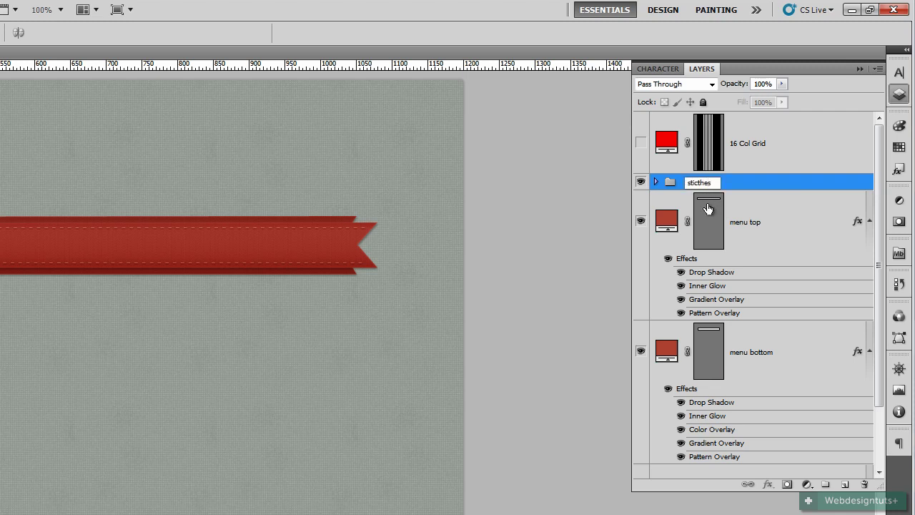
{"action": "key", "text": "Return"}
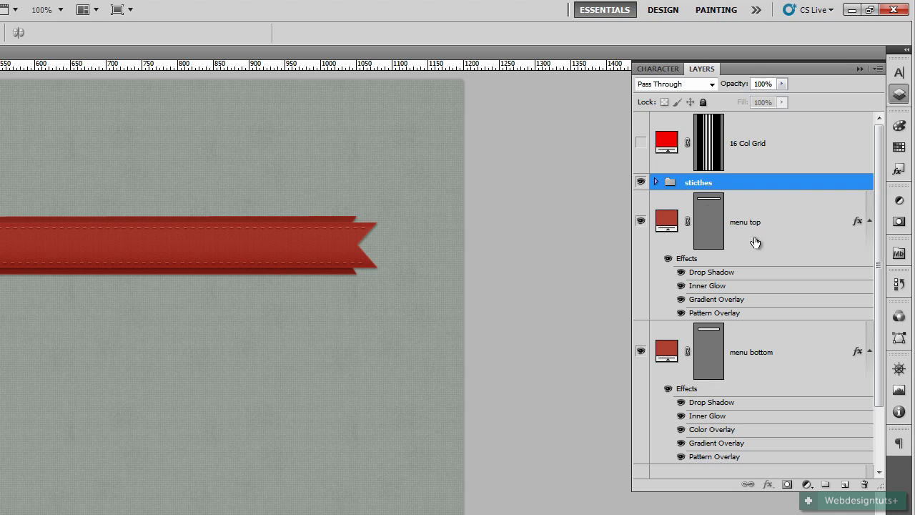
Group the stitch group with the menu top and menu bottom layers and name the new group "menu".
{"action": "left_click", "coordinate": [704, 236]}
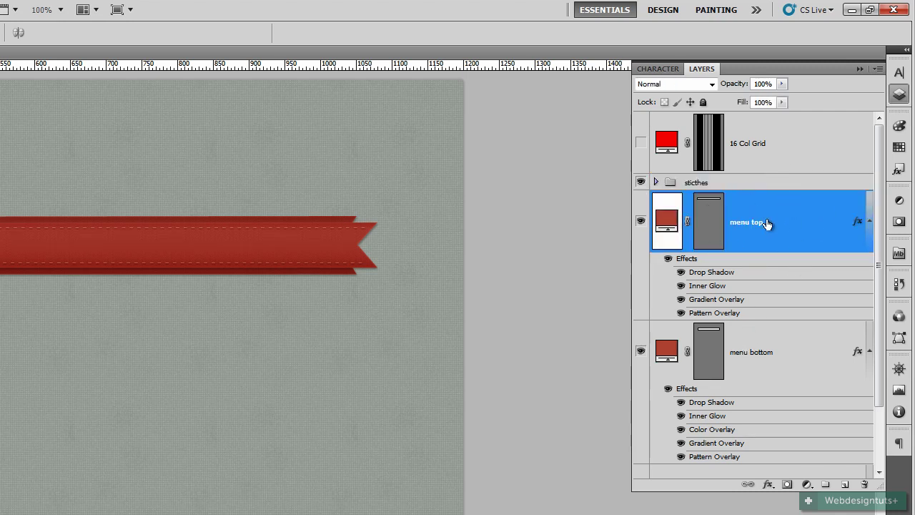
{"action": "left_click", "coordinate": [763, 185]}
{"action": "left_click", "coordinate": [778, 370], "text": "shift"}
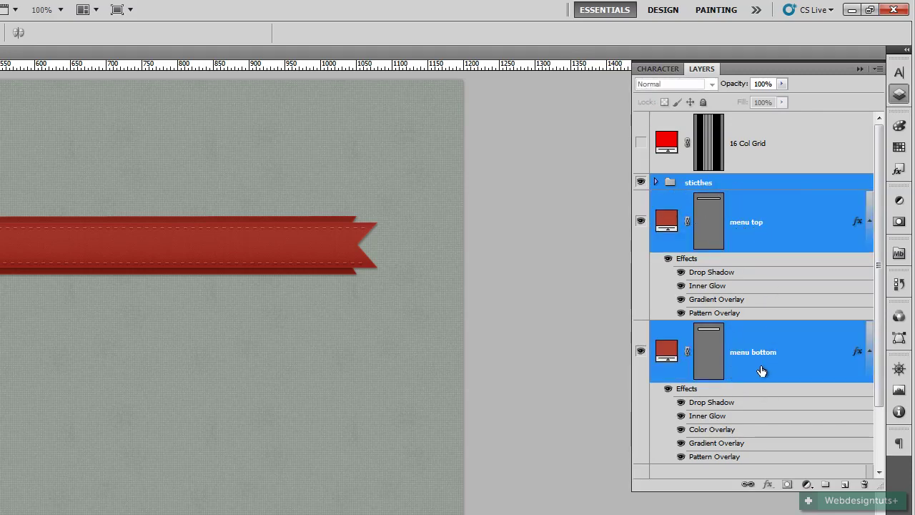
{"action": "key", "text": "ctrl+g"}
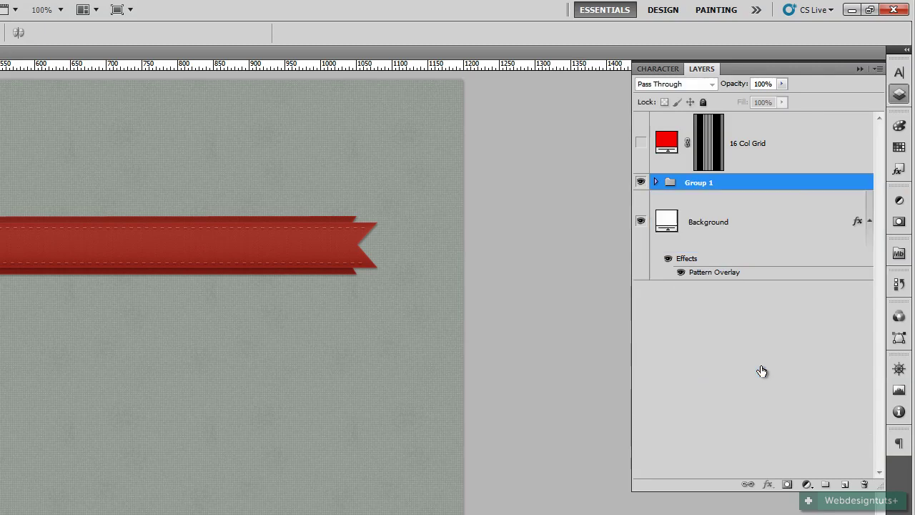
{"action": "double_click", "coordinate": [698, 184]}
{"action": "type", "text": "menu"}
{"action": "key", "text": "Return"}
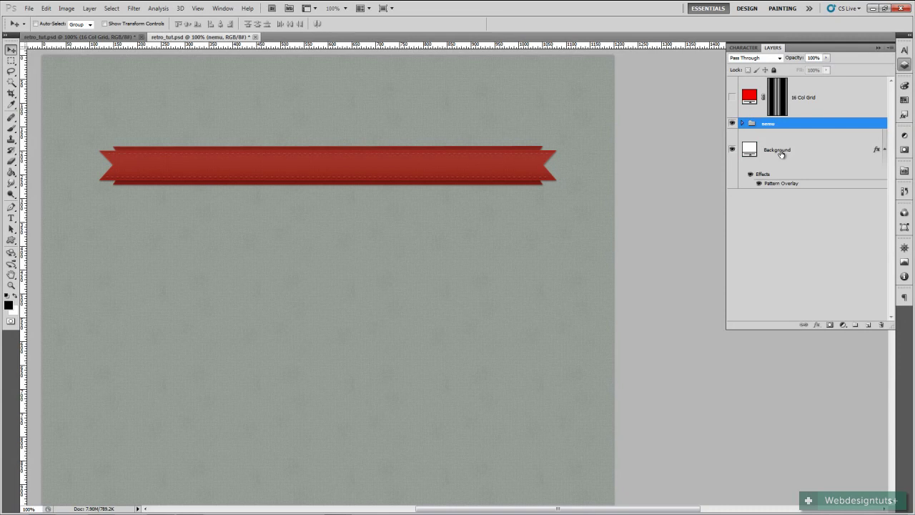
{"action": "double_click", "coordinate": [772, 124]}
{"action": "type", "text": "menu"}
{"action": "key", "text": "Return"}
Check the finished ribbon by hiding and reshowing the menu group, and by turning the guides on and off.
{"action": "left_click", "coordinate": [733, 124]}
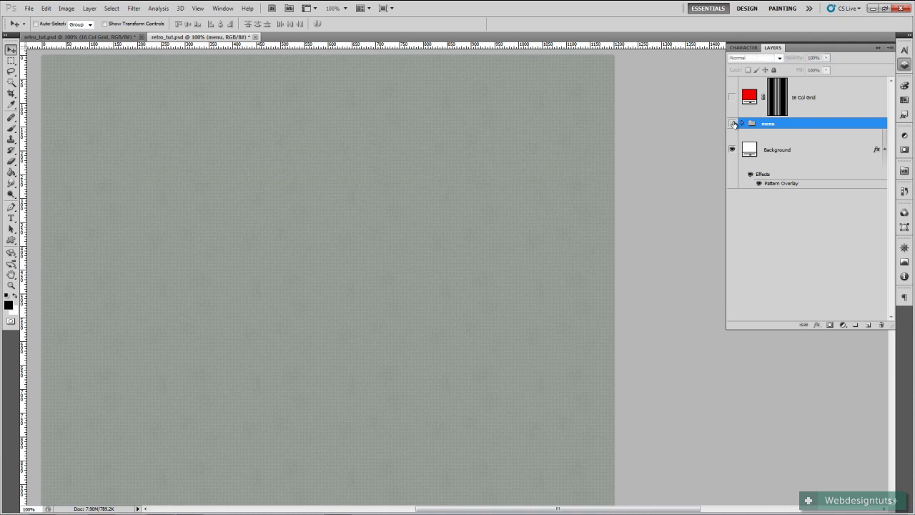
{"action": "left_click", "coordinate": [732, 123]}
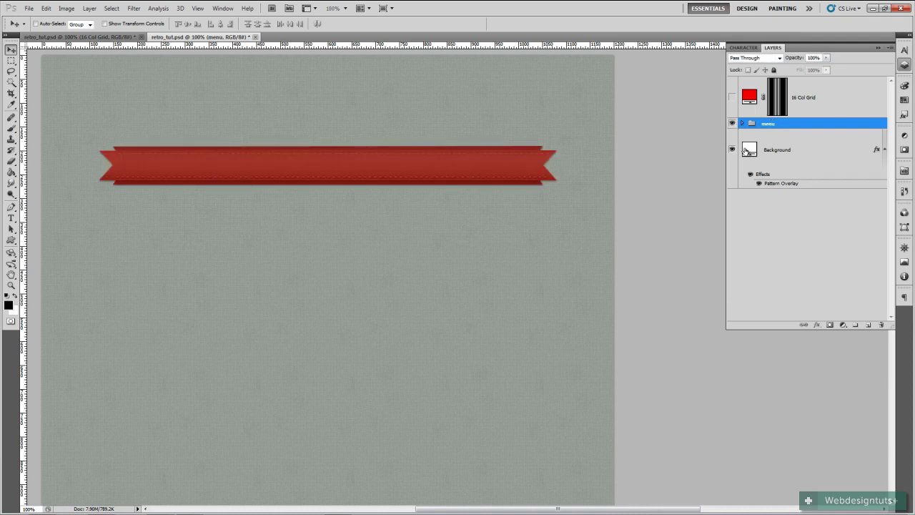
{"action": "key", "text": "ctrl+semicolon"}
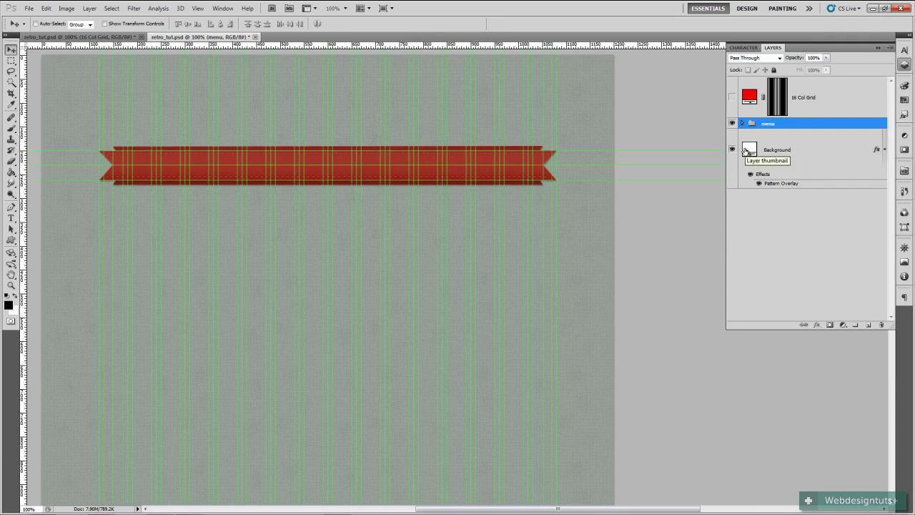
{"action": "key", "text": "ctrl+semicolon"}
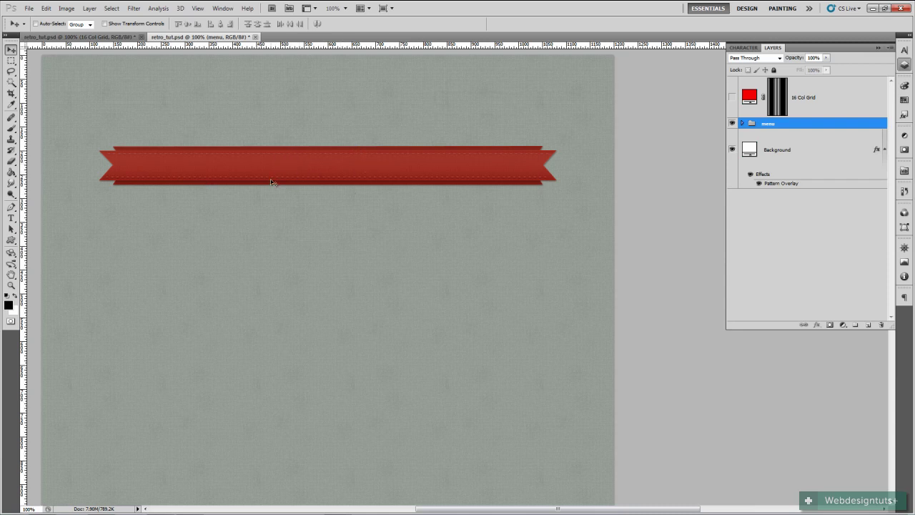
Activate the Ellipse tool in shape layer mode and set the foreground color to #519994.
{"action": "left_click", "coordinate": [771, 143]}
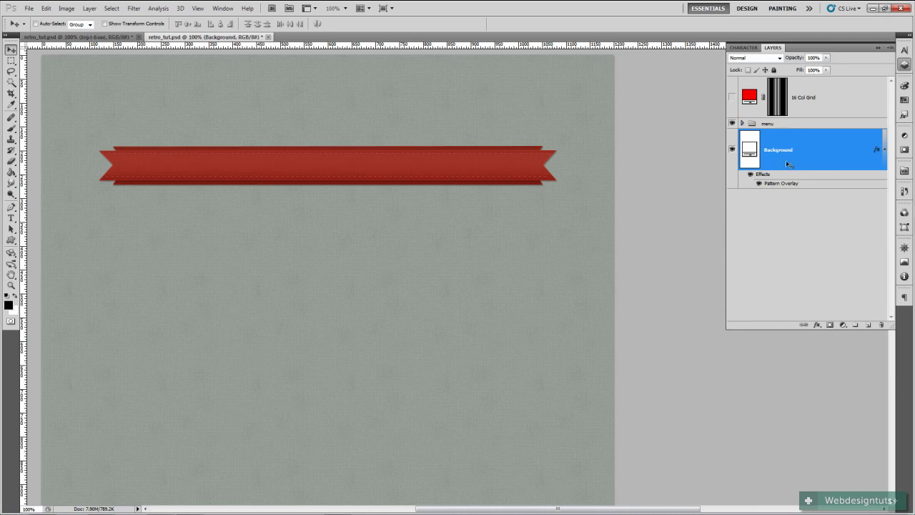
{"action": "left_click", "coordinate": [12, 243]}
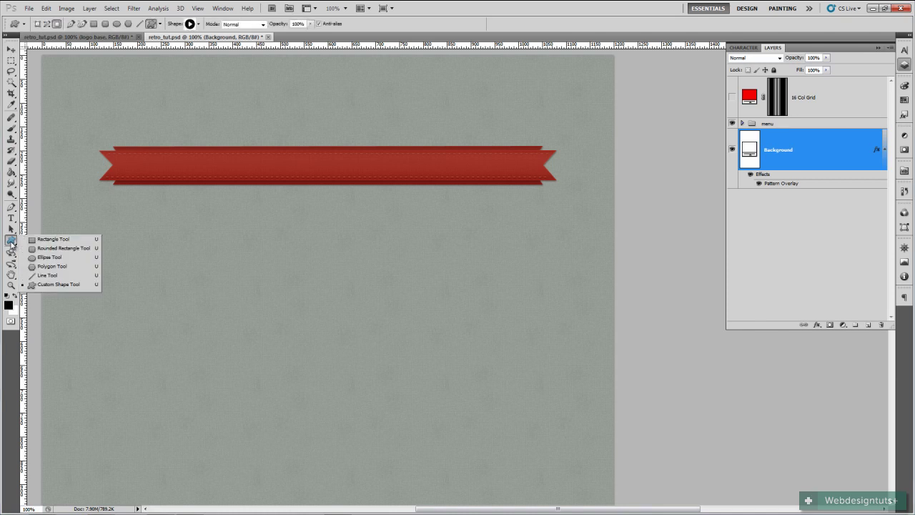
{"action": "left_click", "coordinate": [49, 258]}
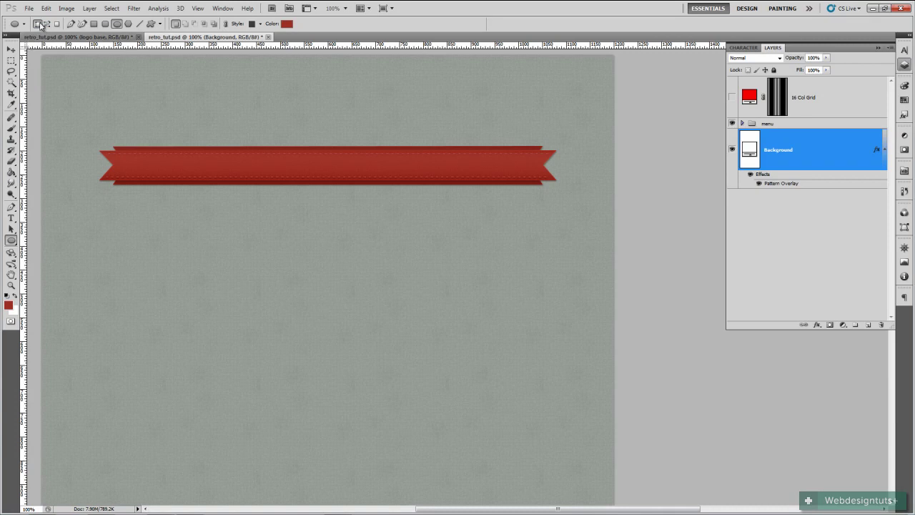
{"action": "left_click", "coordinate": [8, 307]}
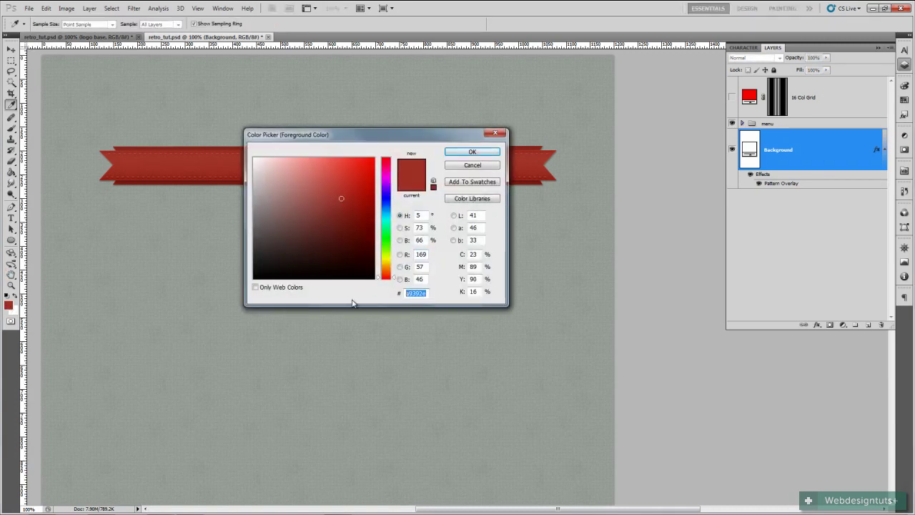
{"action": "type", "text": "51"}
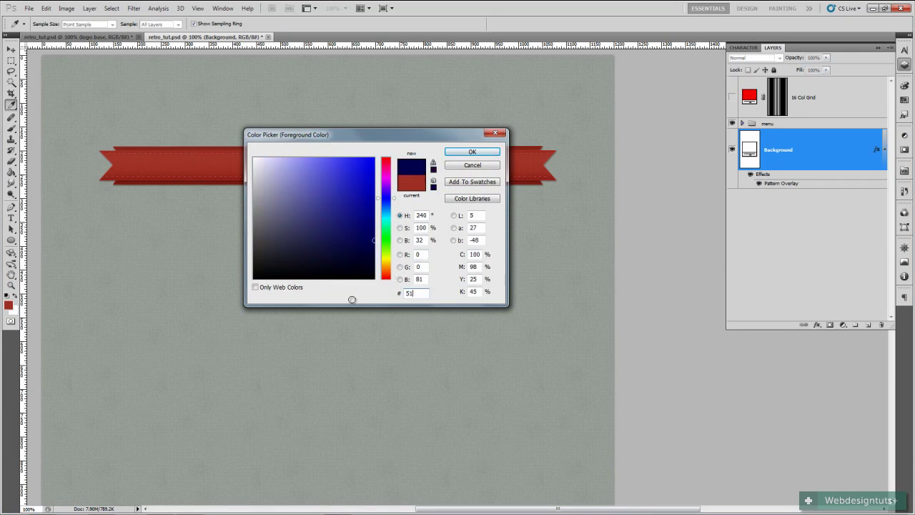
{"action": "type", "text": "8999"}
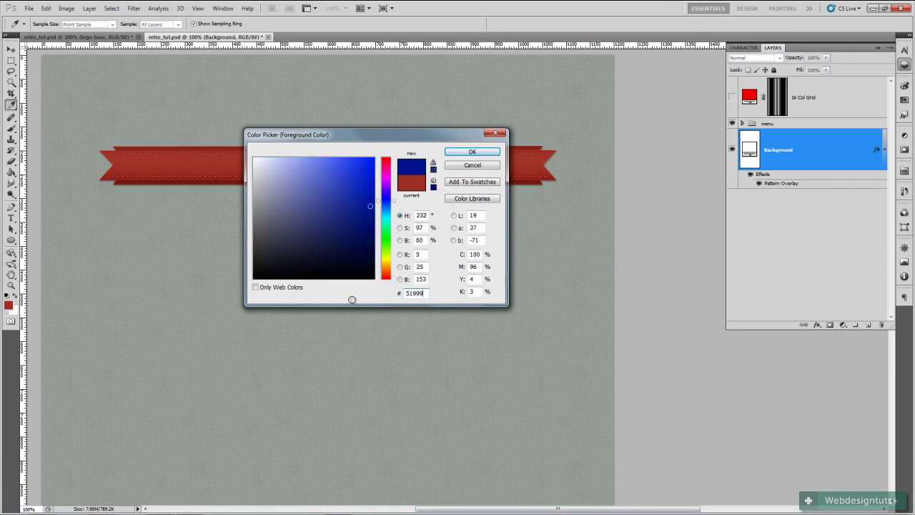
{"action": "type", "text": "4"}
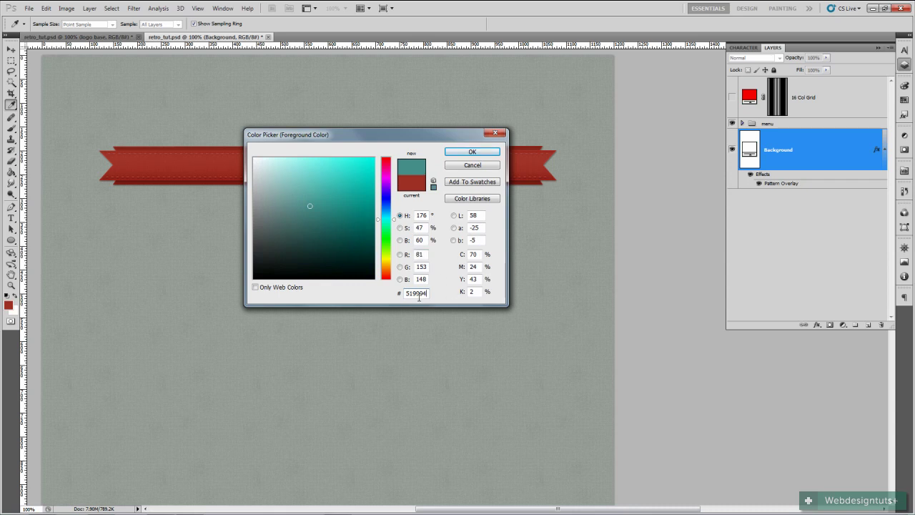
{"action": "left_click", "coordinate": [490, 152]}
{"action": "key", "text": "u"}
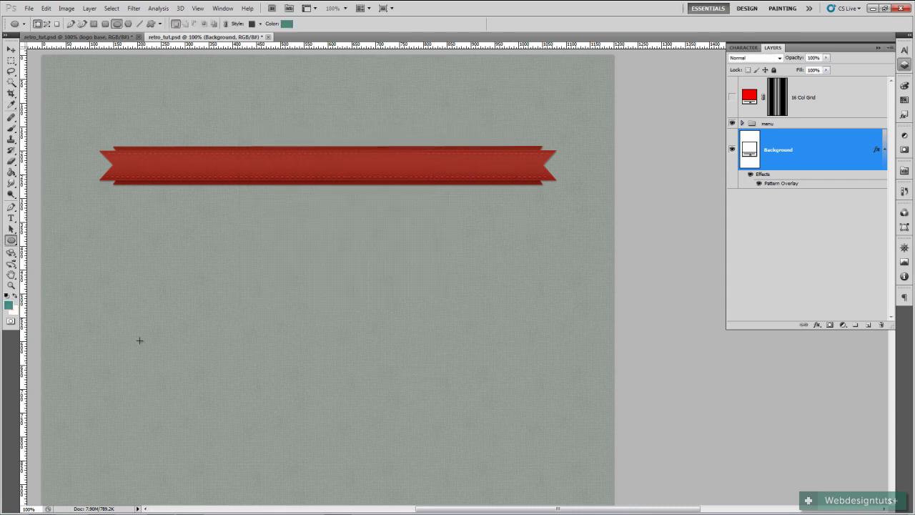
Draw a circle about 210 px wide with no style over the middle of the red ribbon, above the menu group.
{"action": "left_click", "coordinate": [809, 125]}
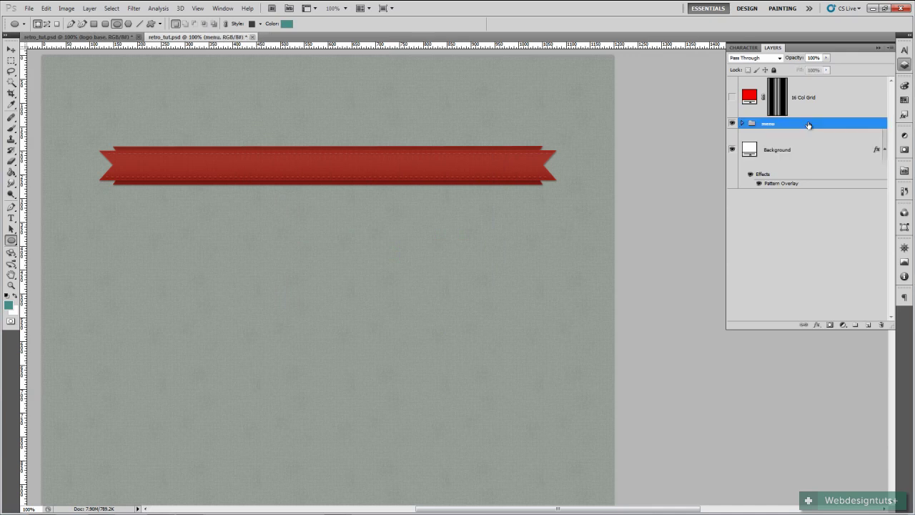
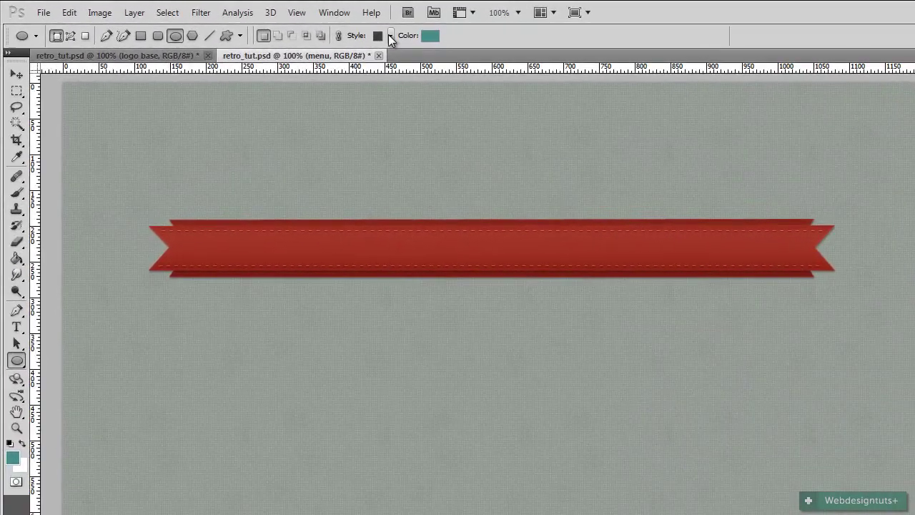
{"action": "left_click", "coordinate": [390, 36]}
{"action": "left_click", "coordinate": [311, 67]}
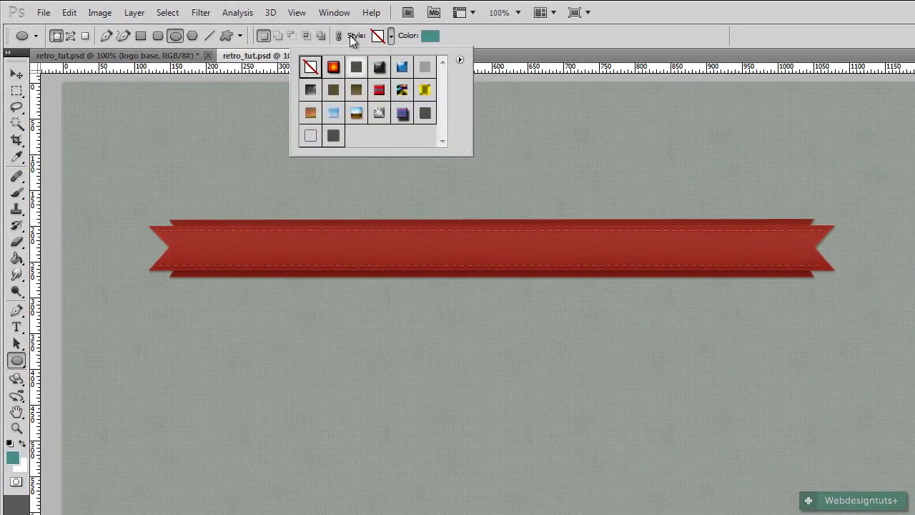
{"action": "left_click", "coordinate": [491, 35]}
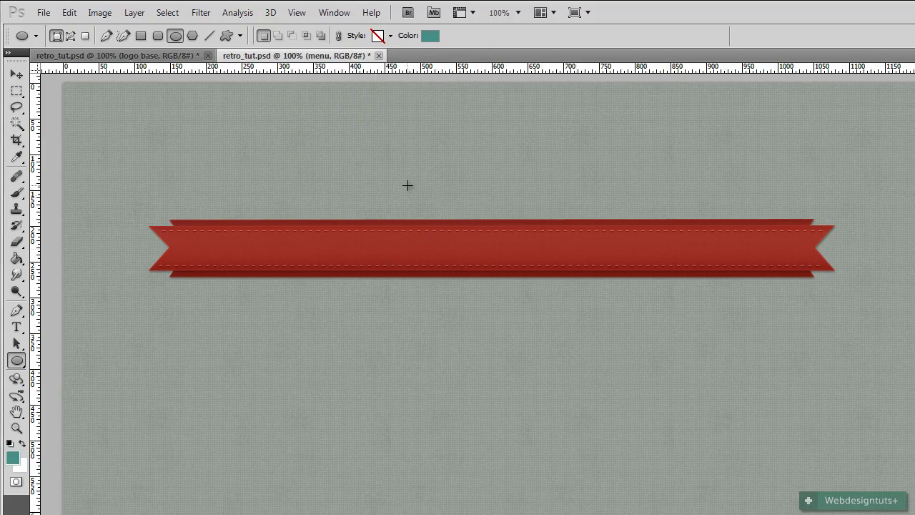
{"action": "left_click_drag", "start_coordinate": [406, 183], "coordinate": [592, 335]}
{"action": "mouse_move", "coordinate": [592, 335]}
{"action": "left_mouse_down"}
{"action": "mouse_move", "coordinate": [617, 323]}
{"action": "mouse_move", "coordinate": [445, 355]}
{"action": "mouse_move", "coordinate": [631, 369]}
{"action": "mouse_move", "coordinate": [557, 326]}
{"action": "mouse_move", "coordinate": [599, 321]}
{"action": "mouse_move", "coordinate": [601, 330]}
{"action": "left_mouse_up"}
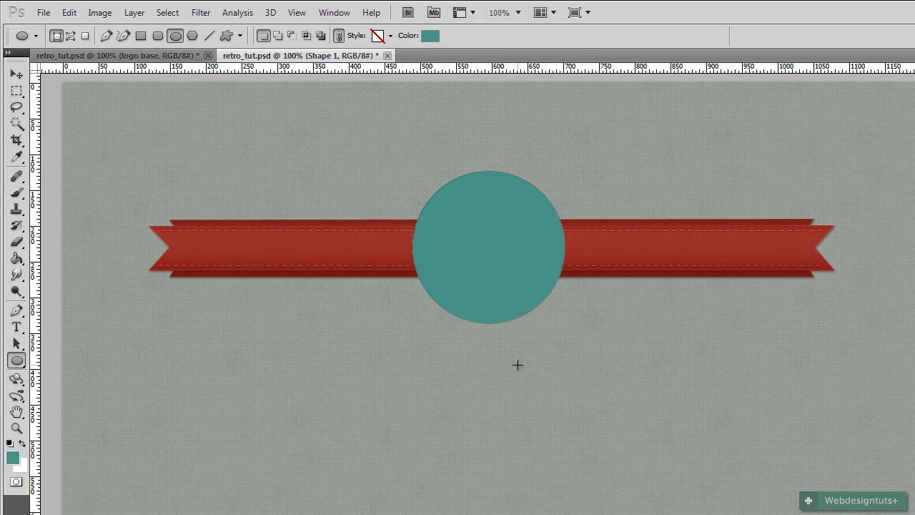
Nudge the teal circle 5 px to the right to center it horizontally on the guides.
{"action": "key", "text": "ctrl+semicolon"}
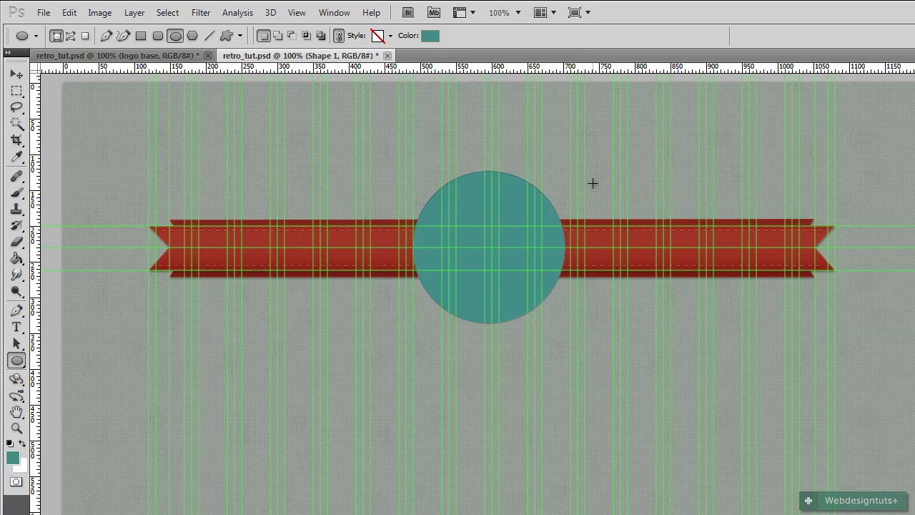
{"action": "left_click", "coordinate": [16, 91]}
{"action": "left_click_drag", "start_coordinate": [442, 83], "coordinate": [535, 199]}
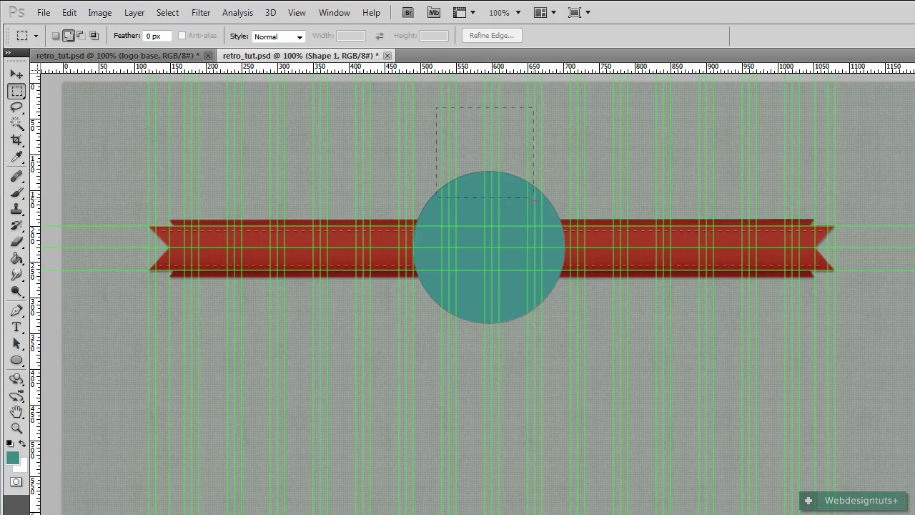
{"action": "left_click", "coordinate": [547, 241]}
{"action": "left_click", "coordinate": [17, 75]}
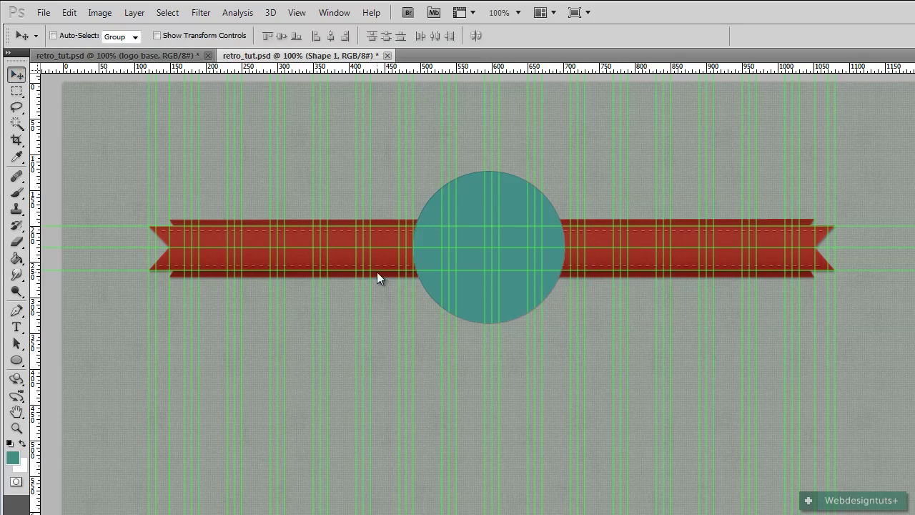
{"action": "key", "text": "Right"}
{"action": "key", "text": "Right"}
{"action": "key", "text": "Right"}
{"action": "key", "text": "Right"}
{"action": "key", "text": "Right"}
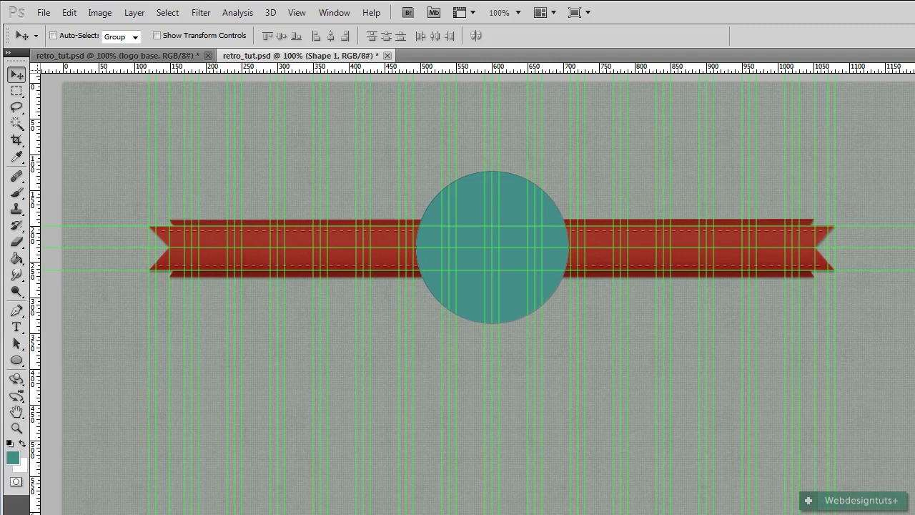
{"action": "key", "text": "ctrl+semicolon"}
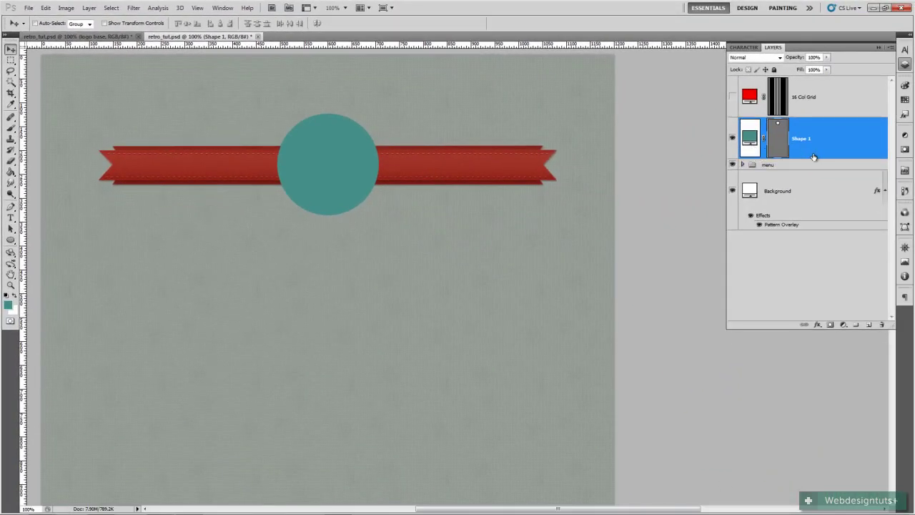
Scale the teal circle down proportionally to about 92% with Free Transform.
{"action": "key", "text": "ctrl+t"}
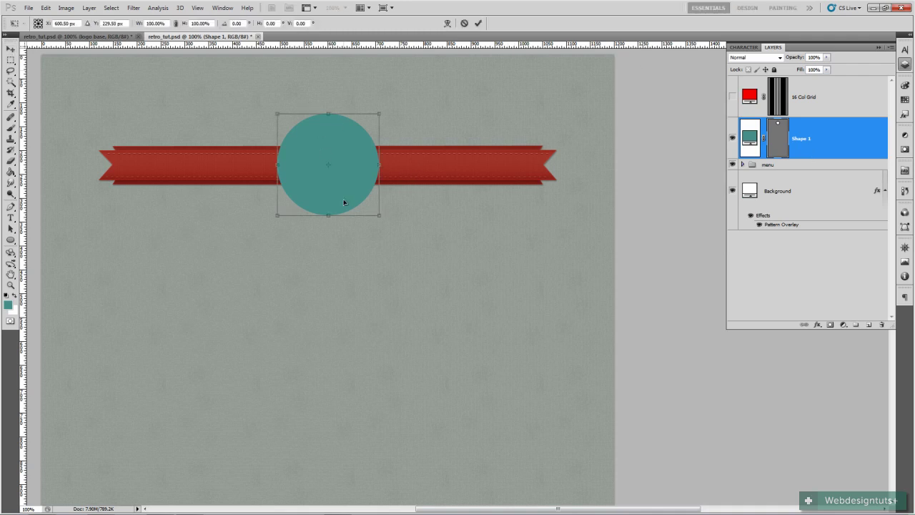
{"action": "left_click_drag", "start_coordinate": [378, 215], "coordinate": [369, 208]}
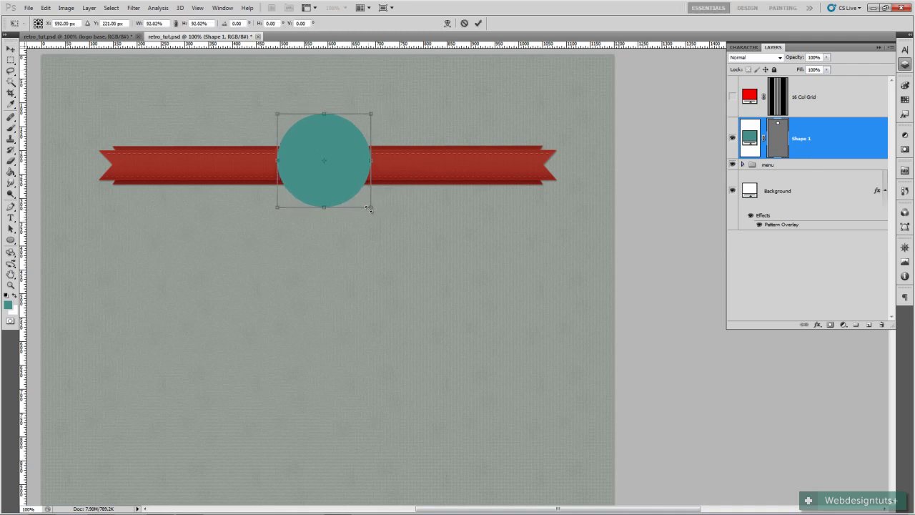
{"action": "left_click", "coordinate": [478, 23]}
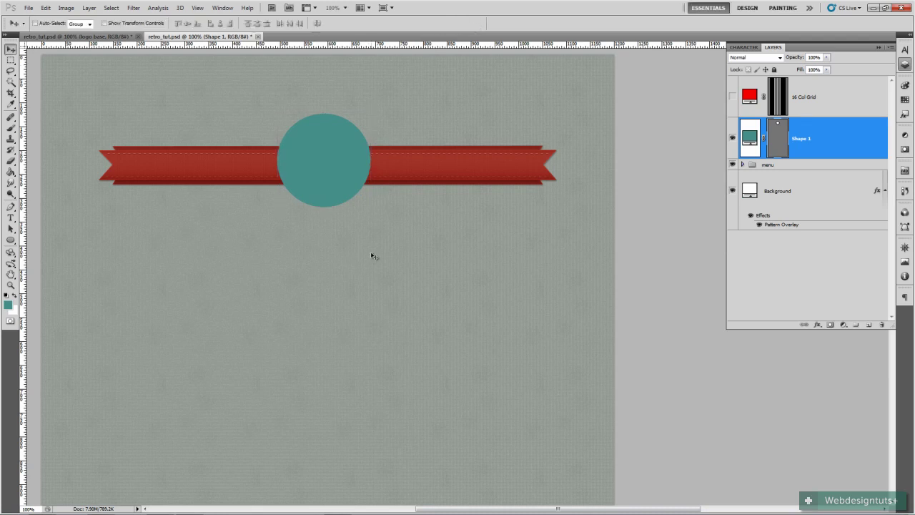
Move the scaled circle slightly down and to the right, using the guides to center it on the ribbon again.
{"action": "key", "text": "ctrl+semicolon"}
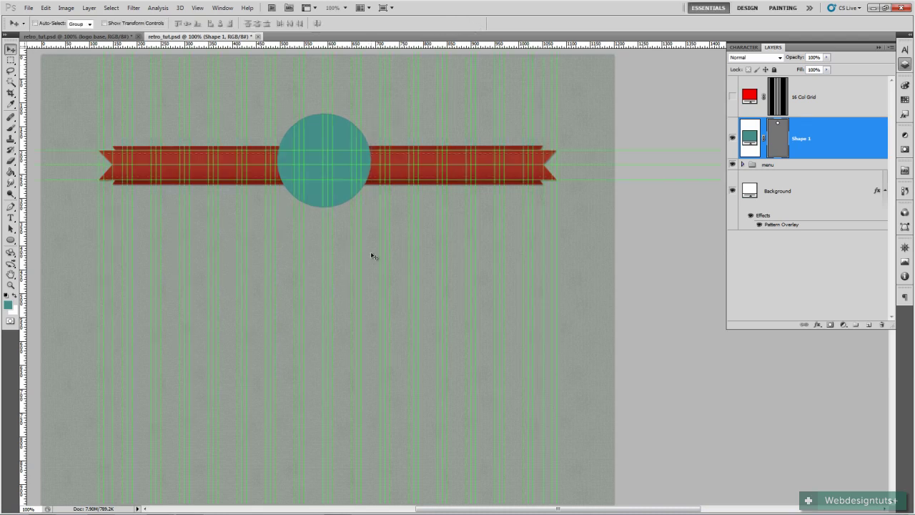
{"action": "key", "text": "Down"}
{"action": "key", "text": "Down"}
{"action": "key", "text": "Down"}
{"action": "key", "text": "Right"}
{"action": "key", "text": "Right"}
{"action": "key", "text": "Right"}
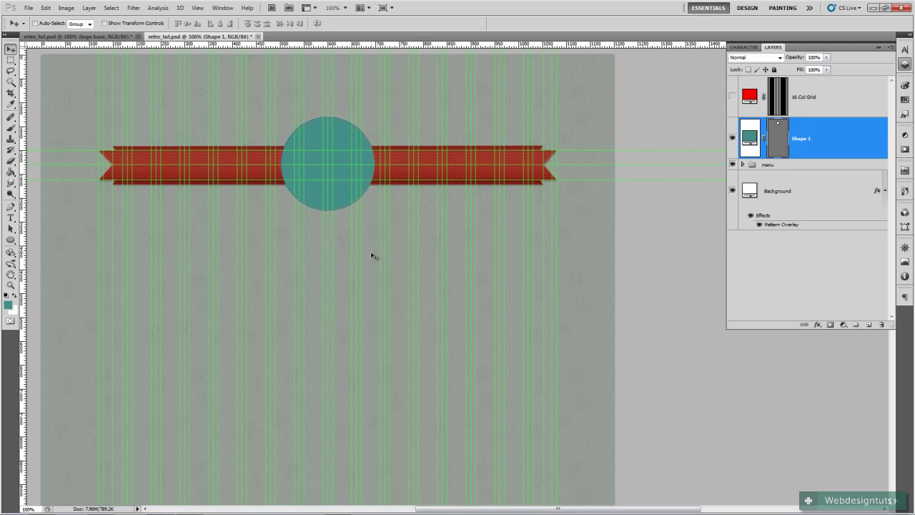
{"action": "key", "text": "ctrl+semicolon"}
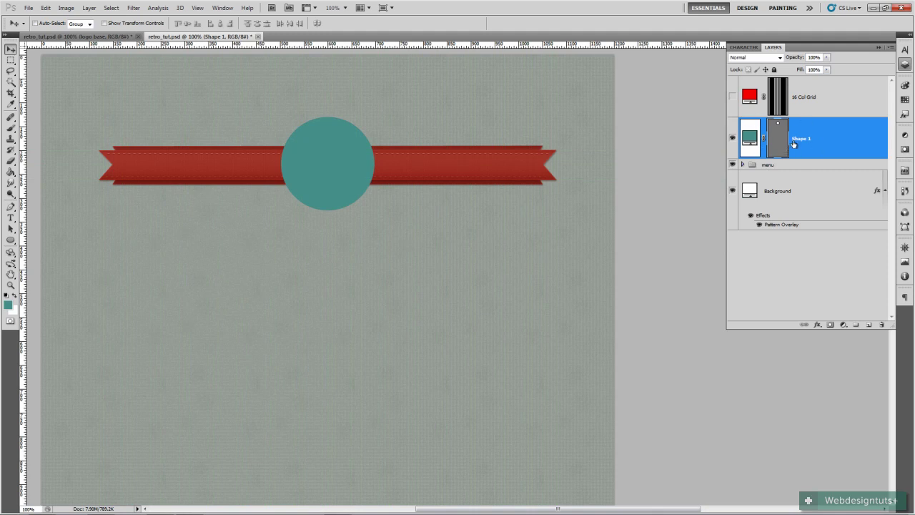
Add a Pattern Overlay to the circle's layer with Soft Light blend mode and 20% opacity.
{"action": "right_click", "coordinate": [748, 139]}
{"action": "left_click", "coordinate": [778, 152]}
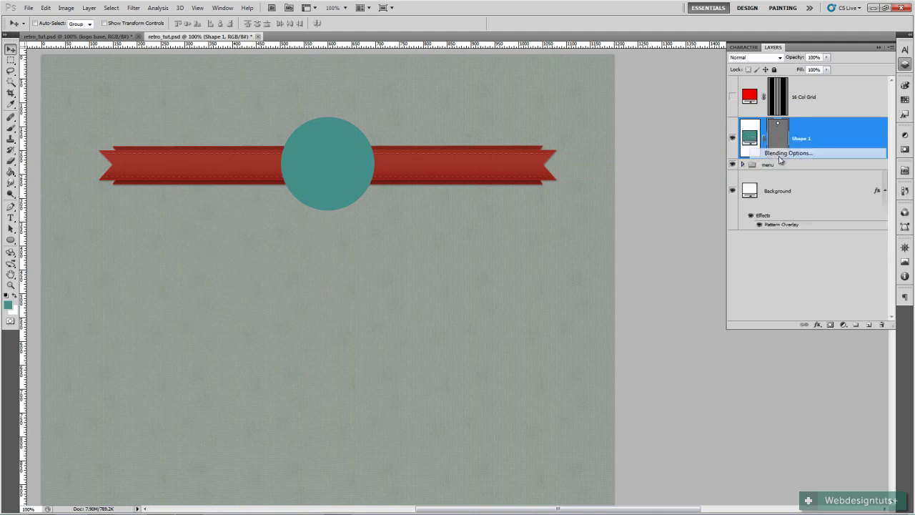
{"action": "left_click_drag", "start_coordinate": [358, 207], "coordinate": [341, 248]}
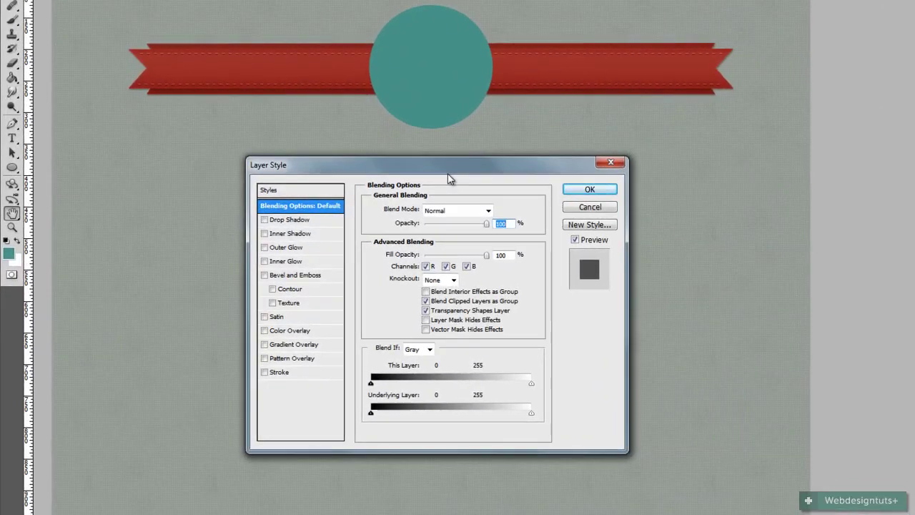
{"action": "left_click", "coordinate": [303, 358]}
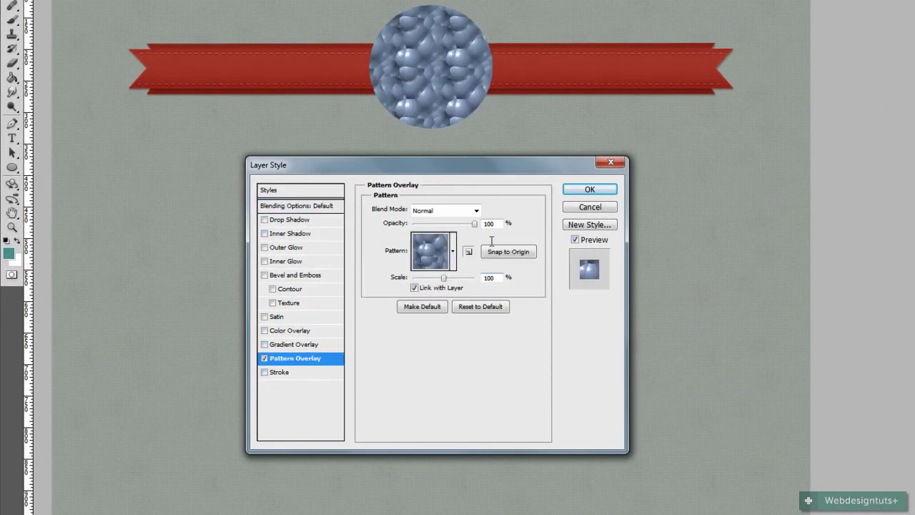
{"action": "left_click", "coordinate": [476, 212]}
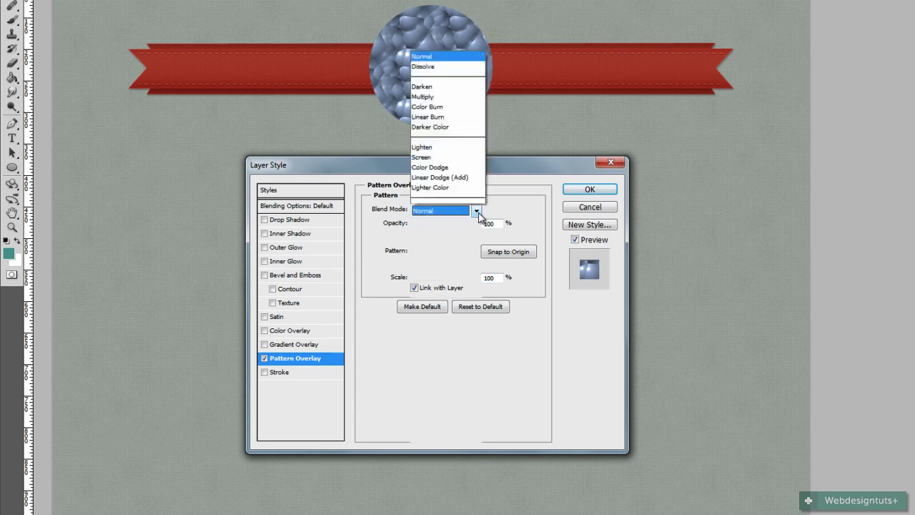
{"action": "scroll", "coordinate": [462, 126], "scroll_direction": "down", "scroll_amount": 3}
{"action": "left_click", "coordinate": [435, 47]}
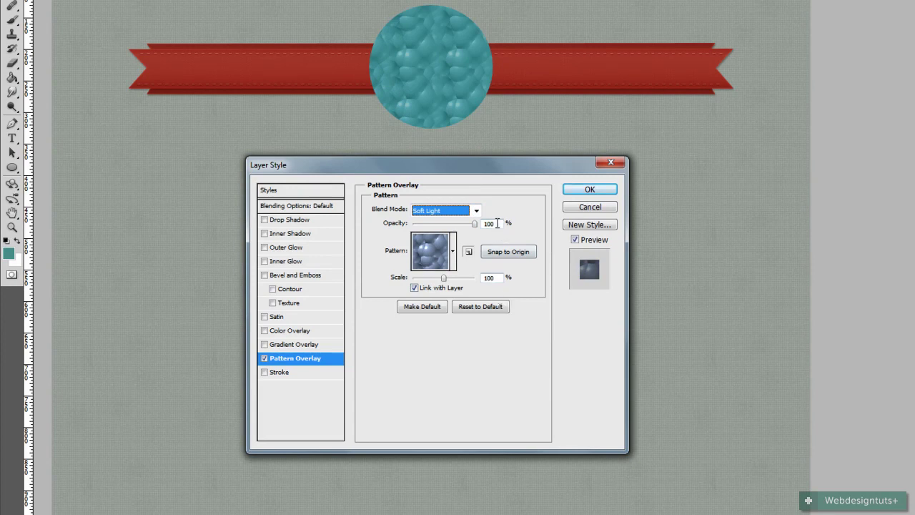
{"action": "key", "text": "Tab"}
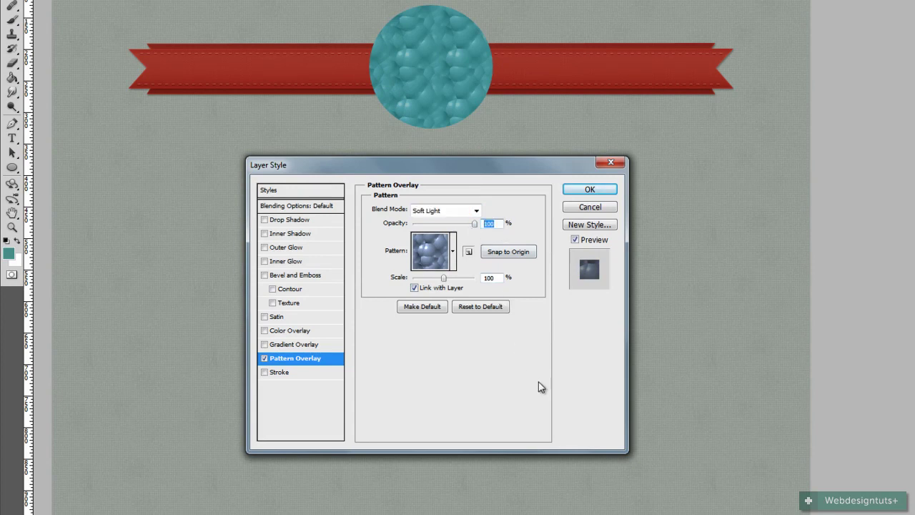
{"action": "type", "text": "20"}
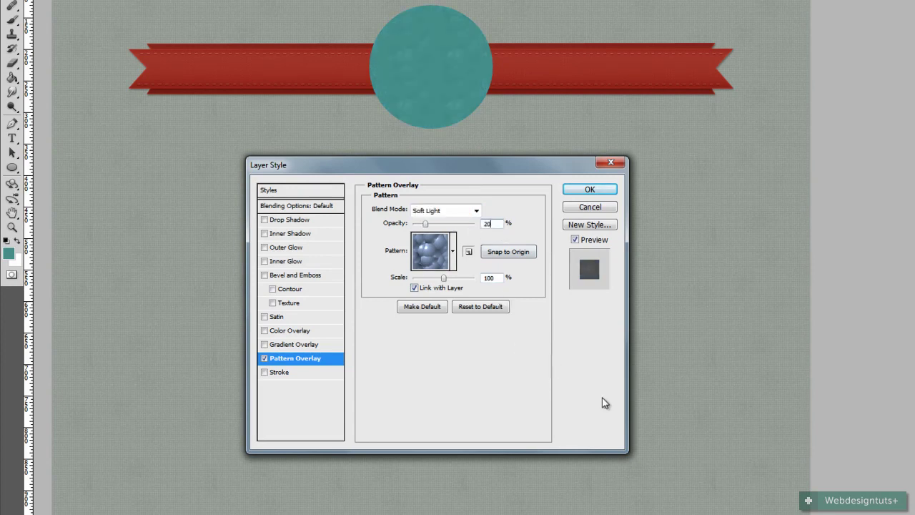
Choose the gray diagonal scratch texture as the circle's overlay pattern.
{"action": "left_click", "coordinate": [452, 252]}
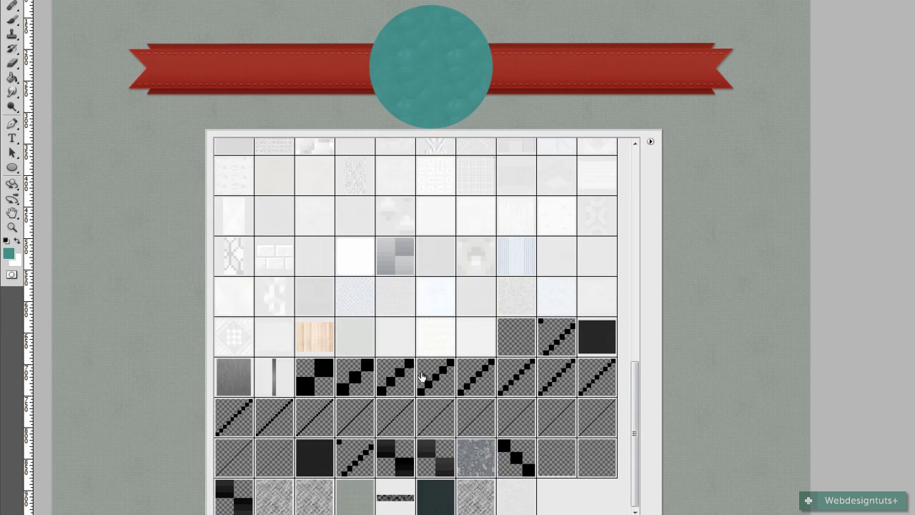
{"action": "left_click", "coordinate": [481, 495]}
{"action": "left_click", "coordinate": [697, 168]}
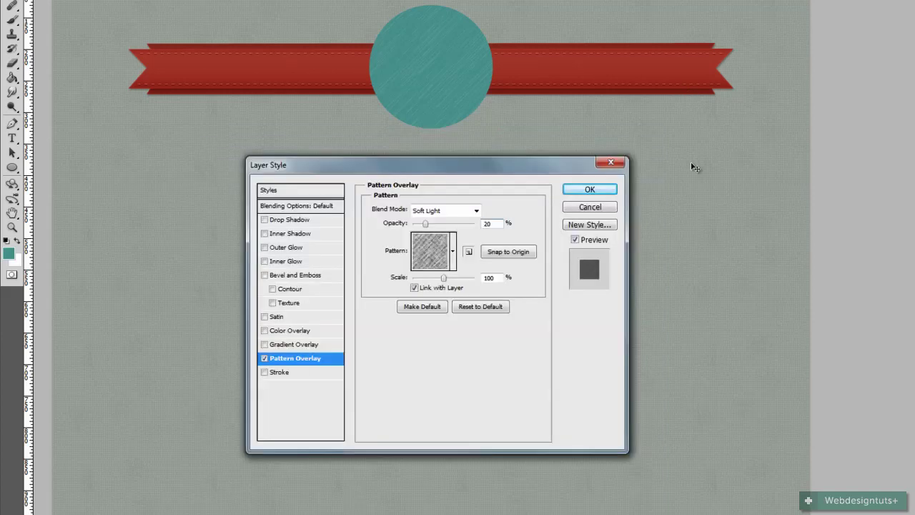
Add a Drop Shadow to the teal circle with 20% opacity, 2 px distance and 4 px size.
{"action": "left_click_drag", "start_coordinate": [492, 170], "coordinate": [604, 146]}
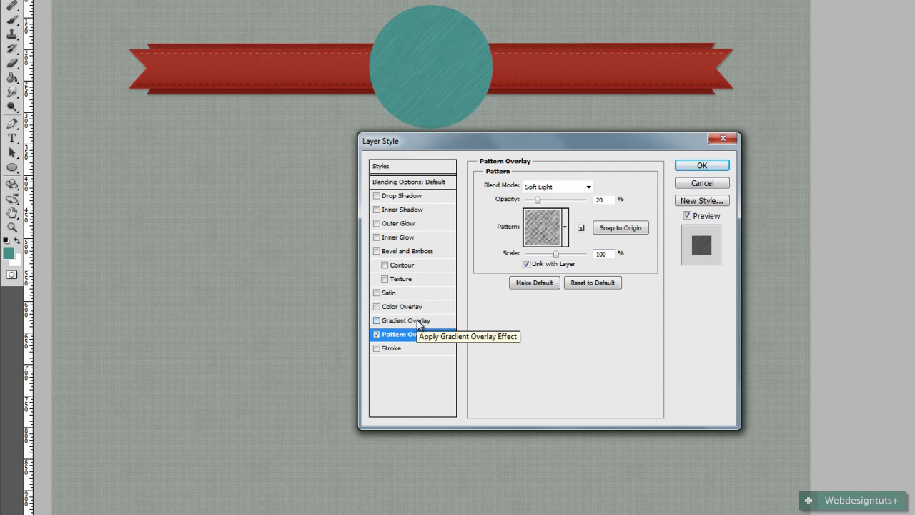
{"action": "left_click", "coordinate": [394, 197]}
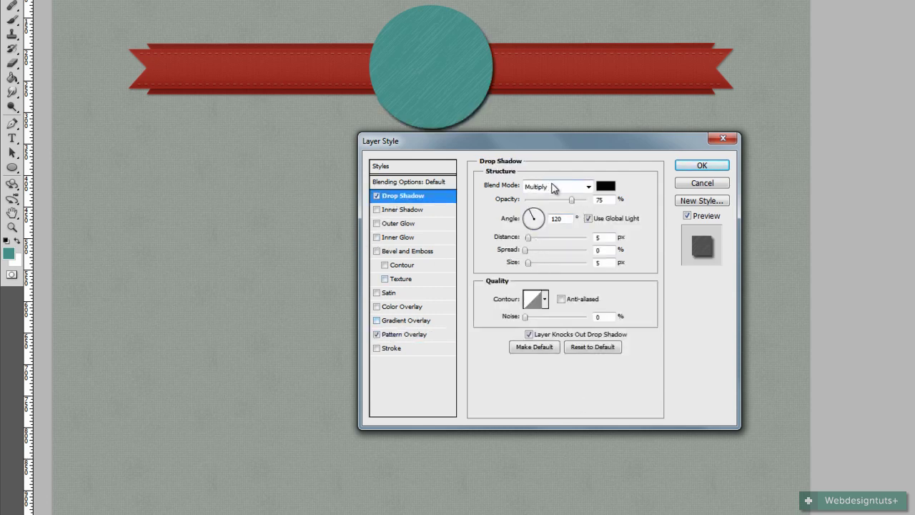
{"action": "left_click", "coordinate": [570, 200]}
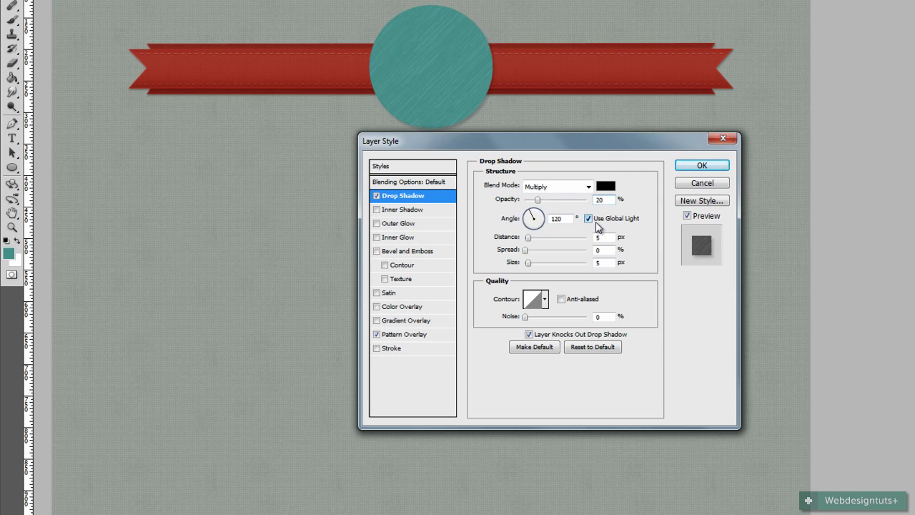
{"action": "double_click", "coordinate": [605, 237]}
{"action": "type", "text": "2"}
{"action": "double_click", "coordinate": [599, 263]}
{"action": "type", "text": "4"}
{"action": "left_click", "coordinate": [700, 166]}
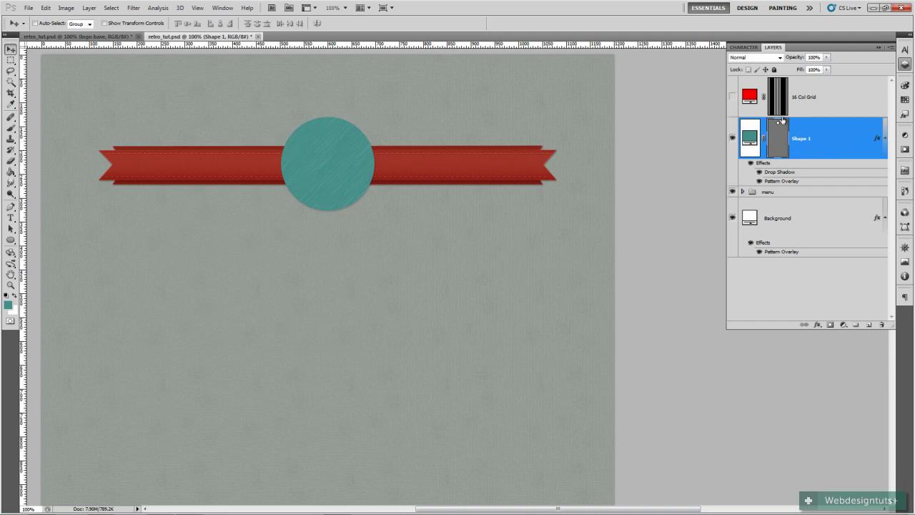
Duplicate the teal circle's layer and scale the copy proportionally around its center to about 90%.
{"action": "left_click_drag", "start_coordinate": [862, 143], "coordinate": [869, 325]}
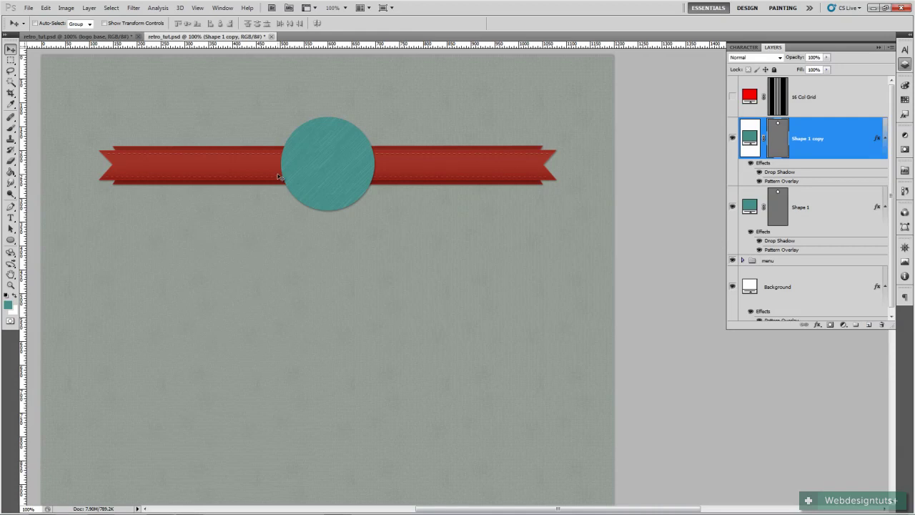
{"action": "key", "text": "ctrl+t"}
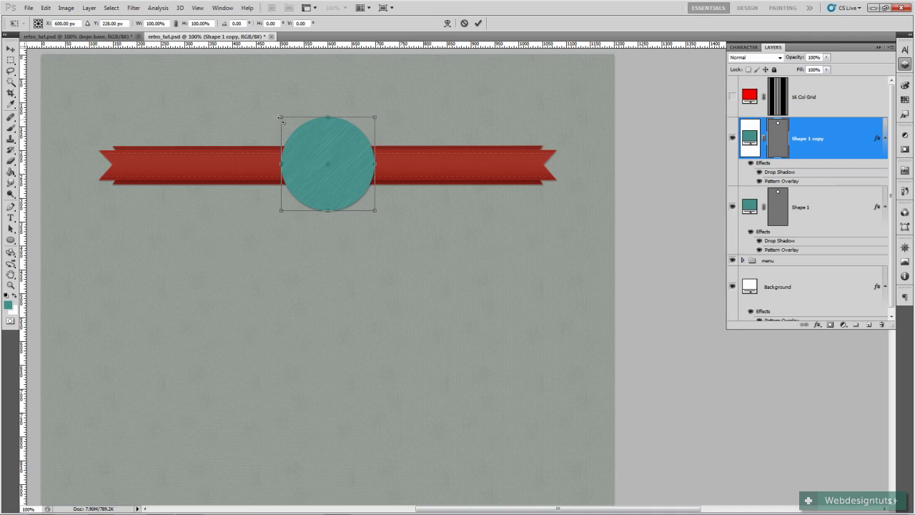
{"action": "left_click_drag", "start_coordinate": [281, 117], "coordinate": [286, 125]}
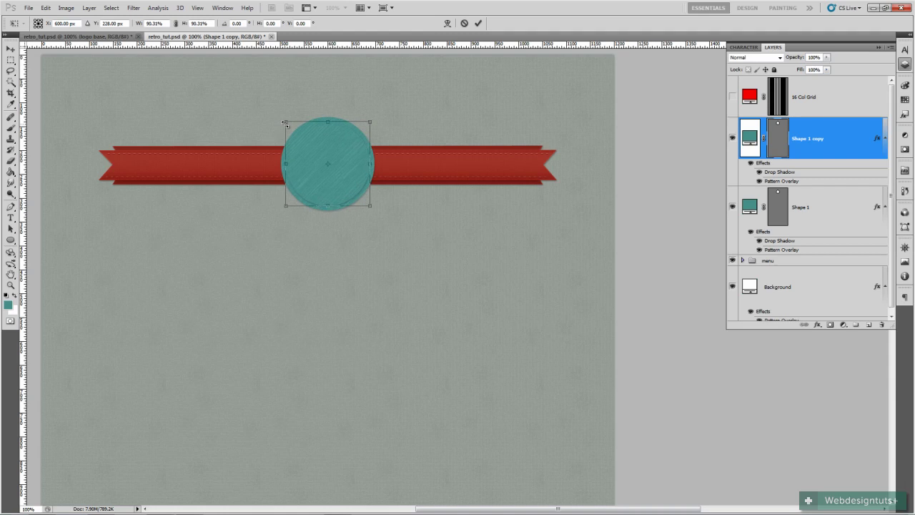
{"action": "left_click", "coordinate": [477, 24]}
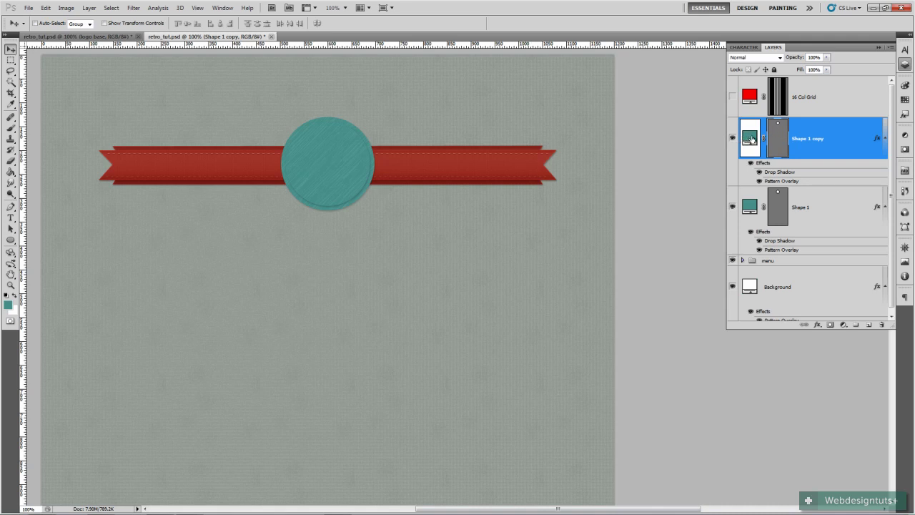
Rename the smaller circle's layer as inner section and the original circle's layer as base.
{"action": "right_click", "coordinate": [751, 138]}
{"action": "left_click", "coordinate": [810, 141]}
{"action": "double_click", "coordinate": [808, 138]}
{"action": "key", "text": "BackSpace"}
{"action": "key", "text": "Return"}
{"action": "double_click", "coordinate": [802, 208]}
{"action": "key", "text": "BackSpace"}
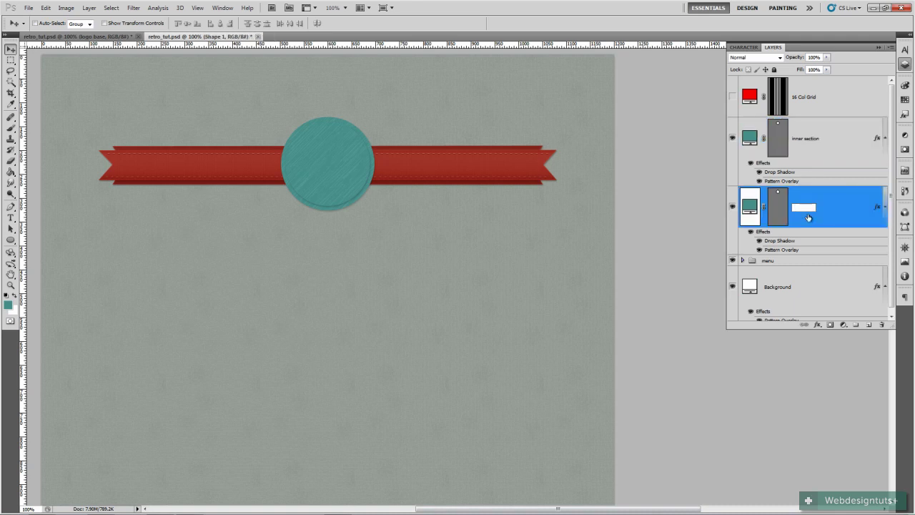
{"action": "type", "text": "base"}
{"action": "key", "text": "Return"}
Turn off the Drop Shadow on the inner section layer and enable a Gradient Overlay.
{"action": "left_click", "coordinate": [842, 146]}
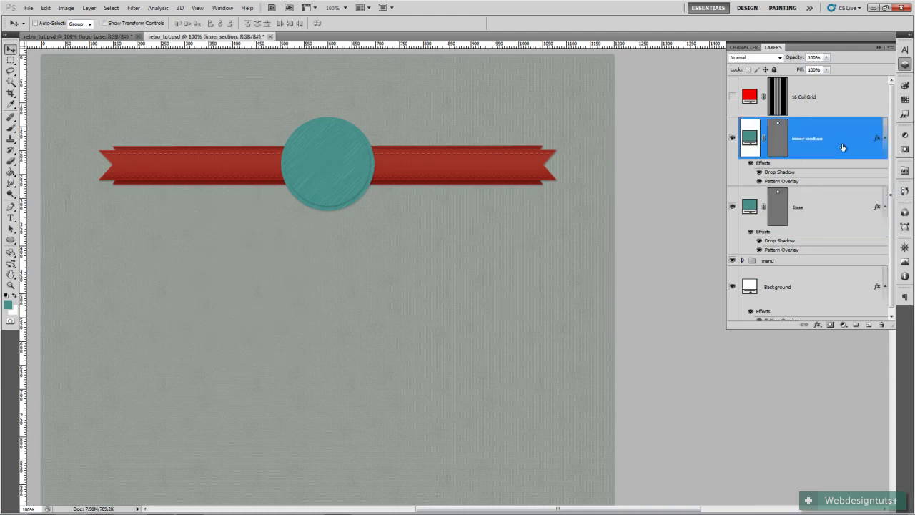
{"action": "right_click", "coordinate": [754, 135]}
{"action": "left_click", "coordinate": [776, 156]}
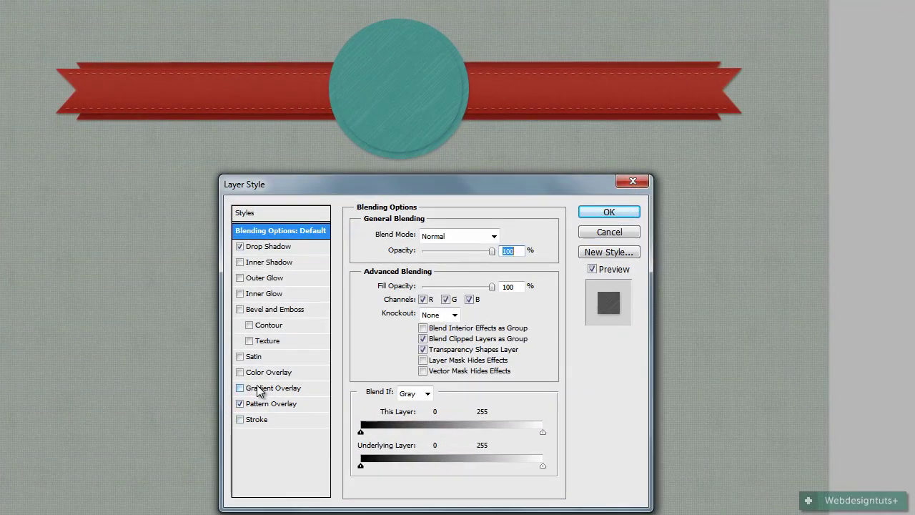
{"action": "left_click", "coordinate": [240, 246]}
{"action": "left_click", "coordinate": [277, 388]}
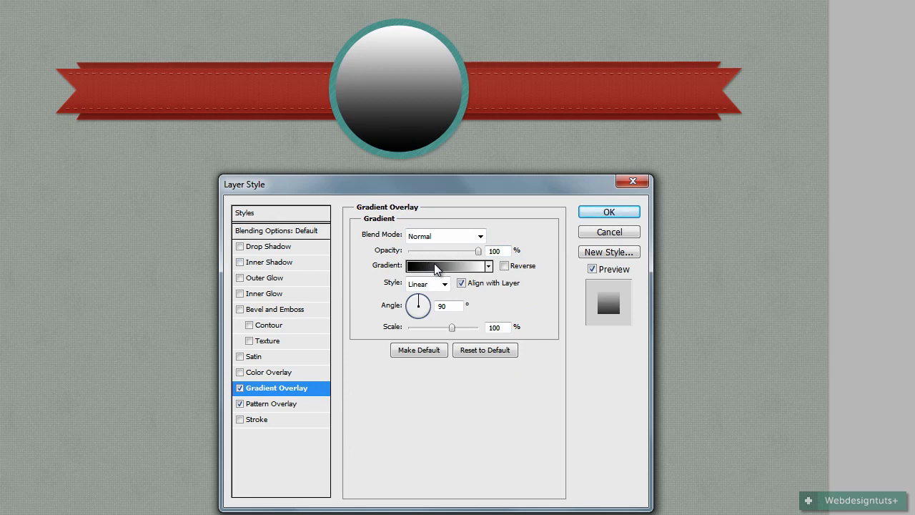
Add two color stops to the overlay gradient, one at 28% and one near the white end.
{"action": "left_click", "coordinate": [431, 267]}
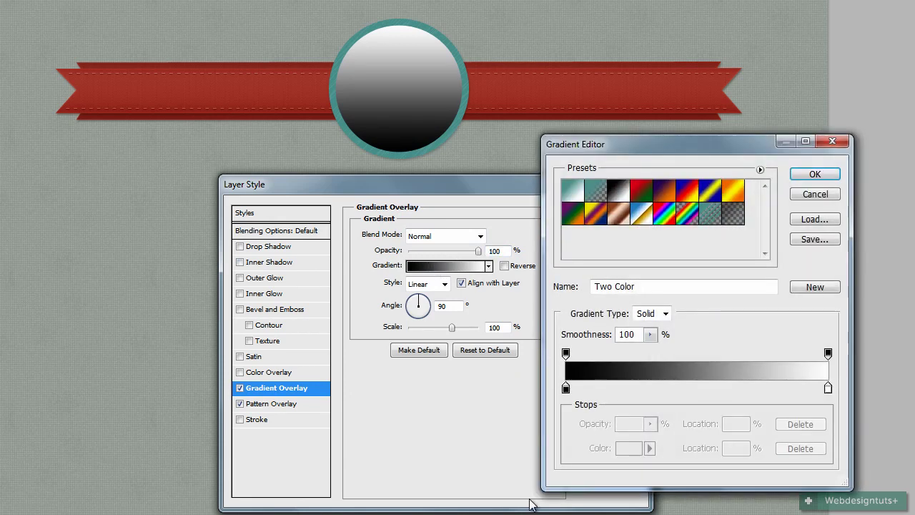
{"action": "left_click", "coordinate": [625, 386]}
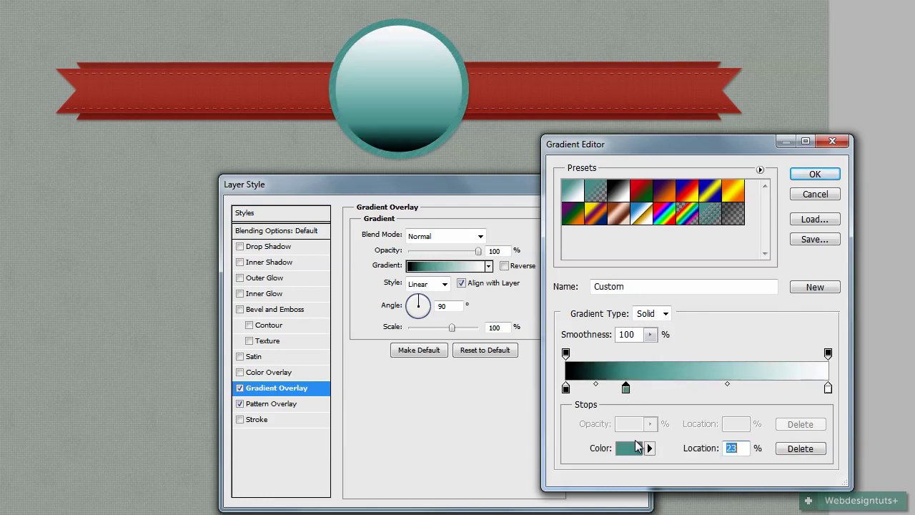
{"action": "left_click", "coordinate": [791, 387]}
{"action": "left_click_drag", "start_coordinate": [625, 390], "coordinate": [640, 391]}
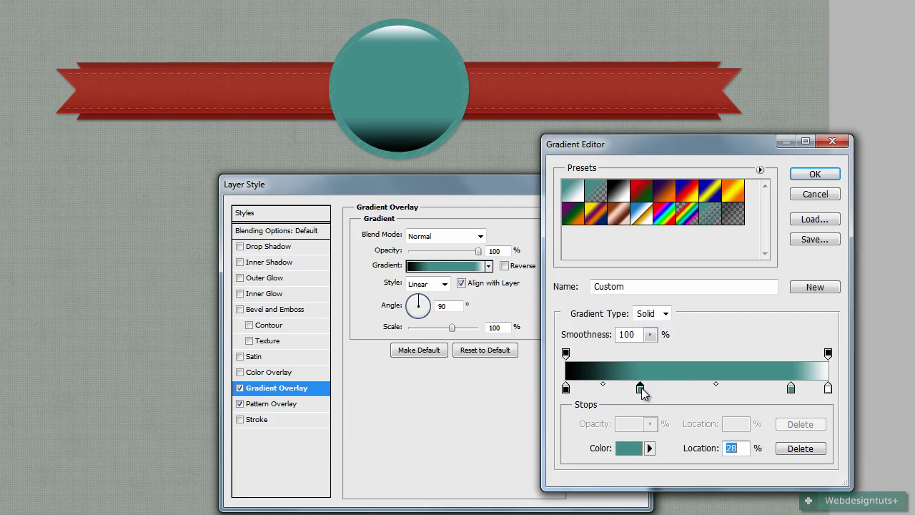
Set the color of the gradient stop at 28% to #808080.
{"action": "double_click", "coordinate": [641, 389]}
{"action": "left_click_drag", "start_coordinate": [543, 284], "coordinate": [489, 289]}
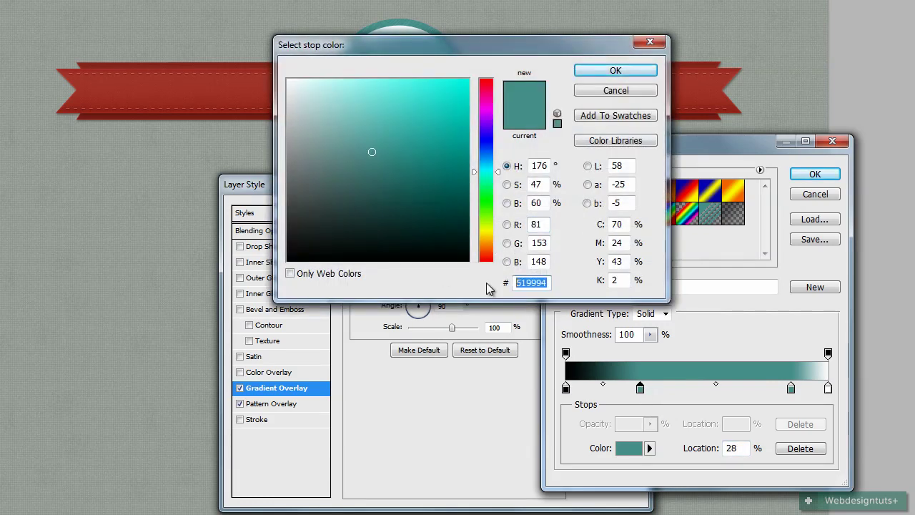
{"action": "type", "text": "8-0"}
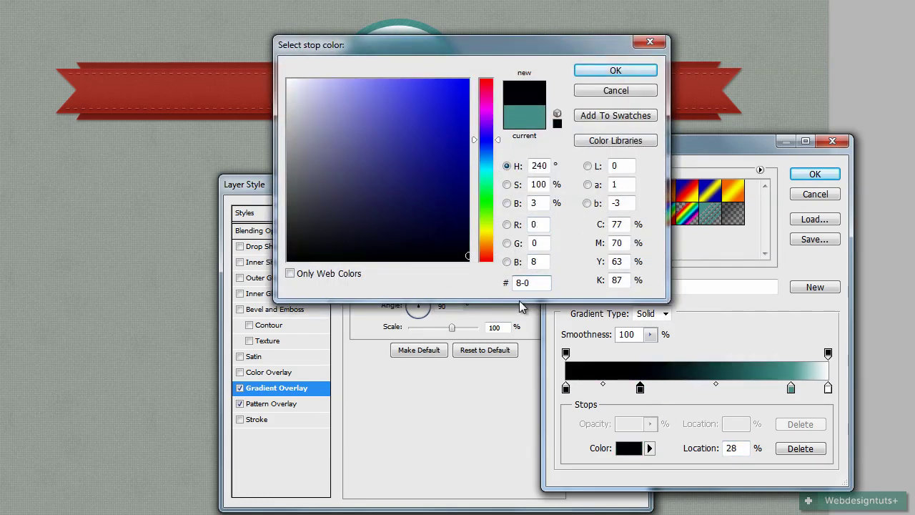
{"action": "key", "text": "BackSpace"}
{"action": "key", "text": "BackSpace"}
{"action": "type", "text": "00808"}
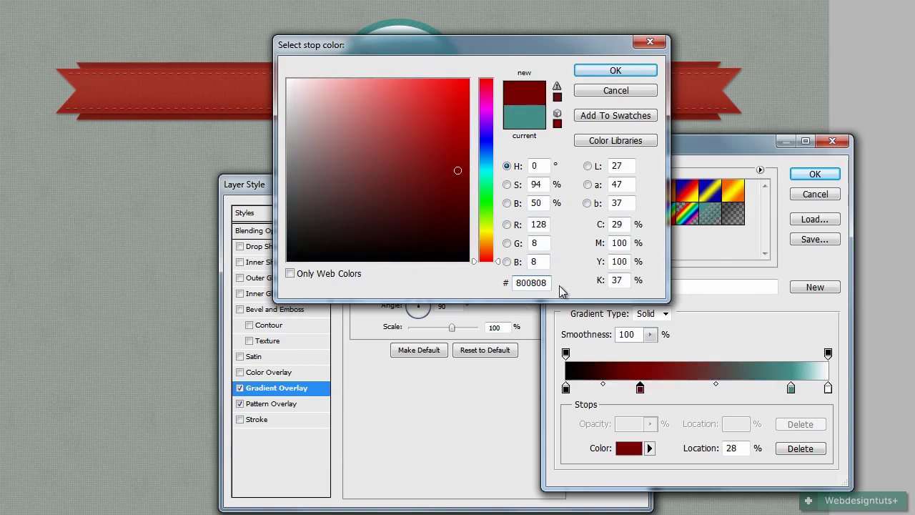
{"action": "key", "text": "BackSpace"}
{"action": "key", "text": "BackSpace"}
{"action": "key", "text": "BackSpace"}
{"action": "key", "text": "BackSpace"}
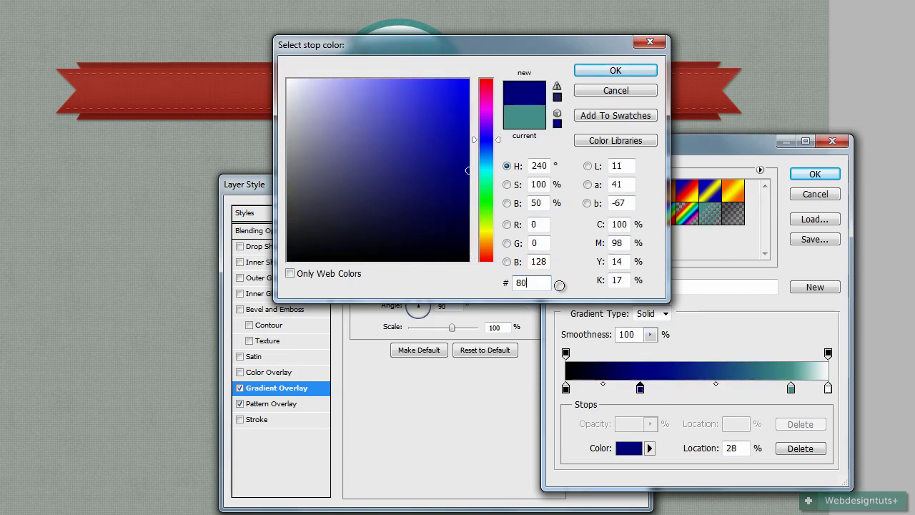
{"action": "type", "text": "80808"}
{"action": "key", "text": "Return"}
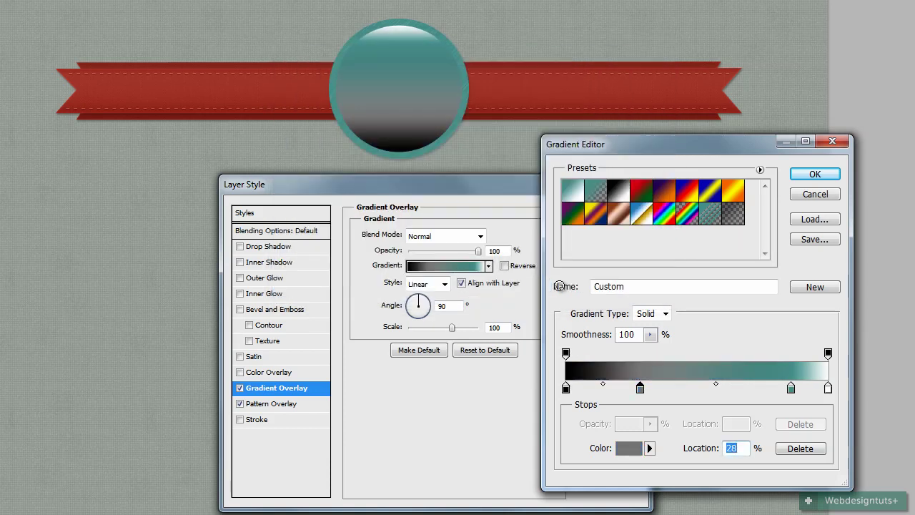
Shift the teal gradient stop near the white end to 85% and set its color to #b2b2b2.
{"action": "left_click", "coordinate": [791, 390]}
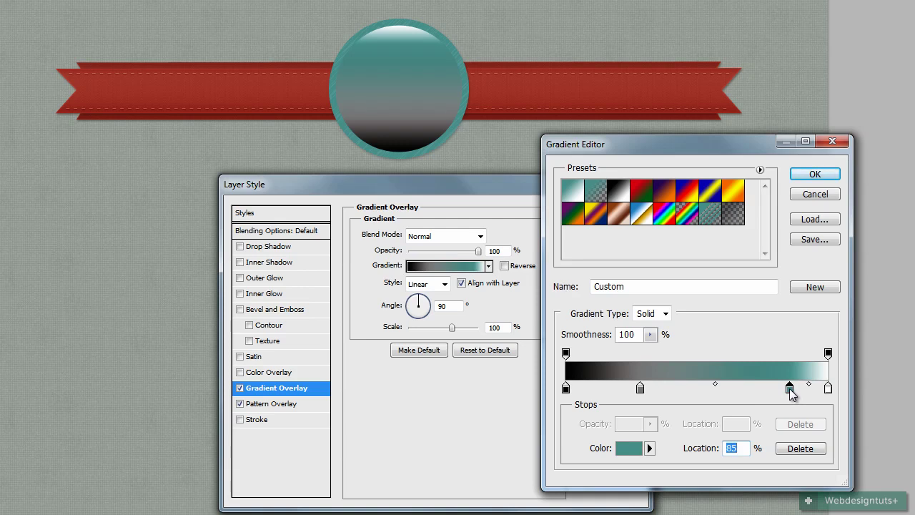
{"action": "double_click", "coordinate": [789, 390]}
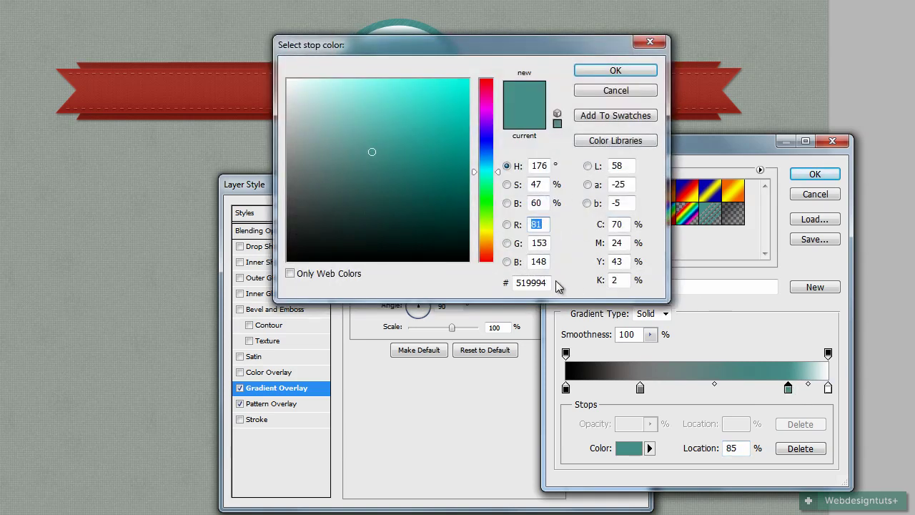
{"action": "double_click", "coordinate": [520, 281]}
{"action": "type", "text": "b2b2b2"}
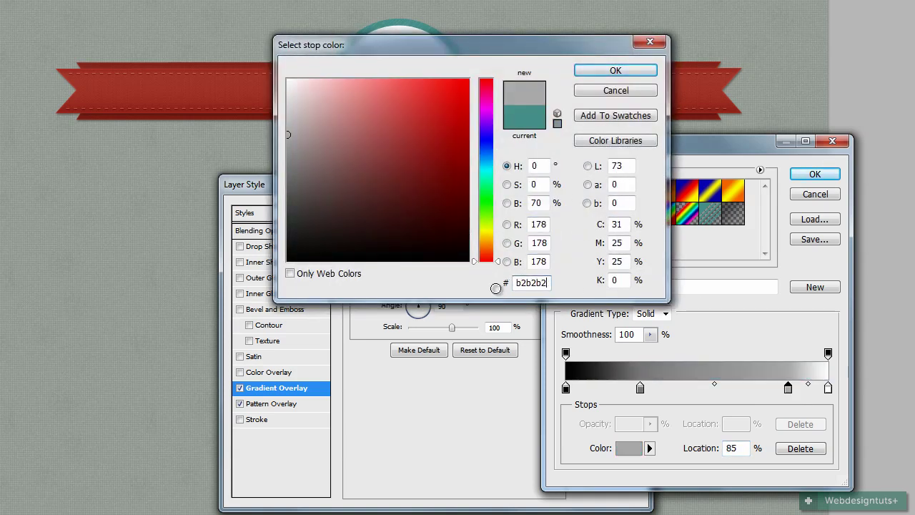
{"action": "key", "text": "Return"}
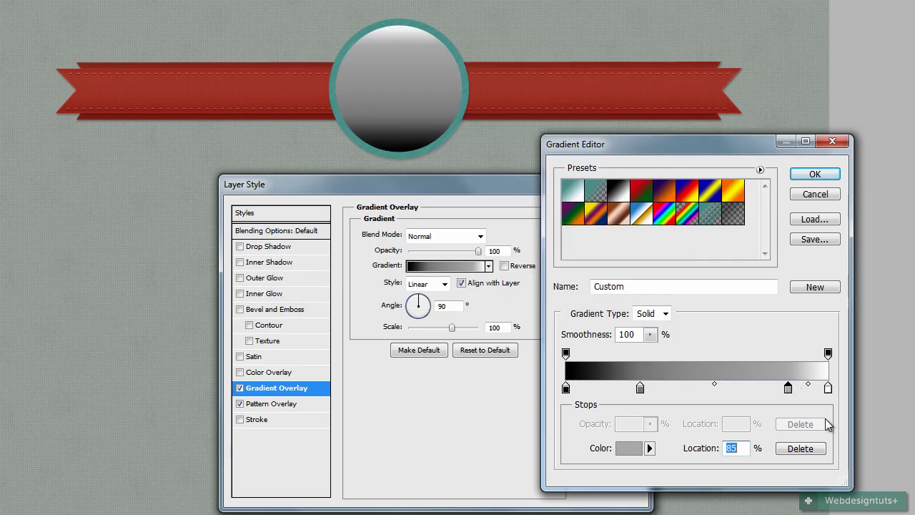
Set the gradient's end stop at 100% to #4c4c4c and accept the edited gradient.
{"action": "double_click", "coordinate": [828, 387]}
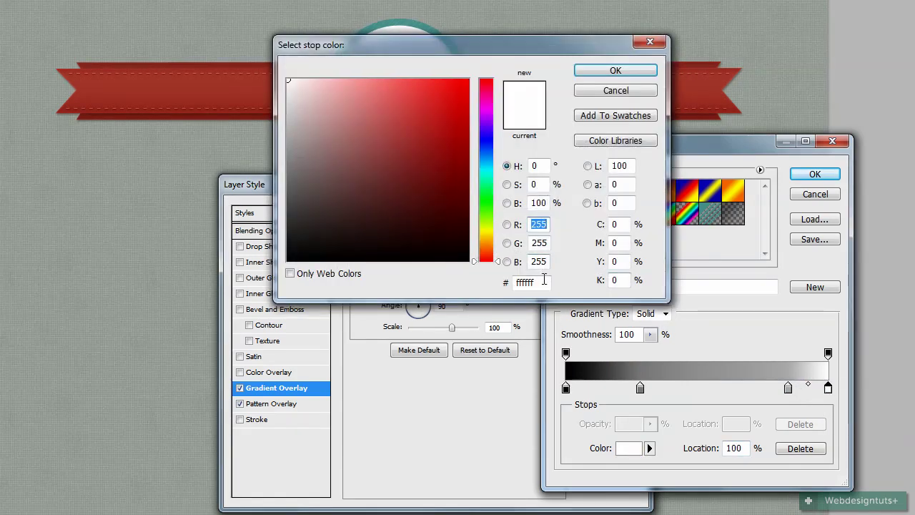
{"action": "double_click", "coordinate": [518, 283]}
{"action": "type", "text": "4c4c4c"}
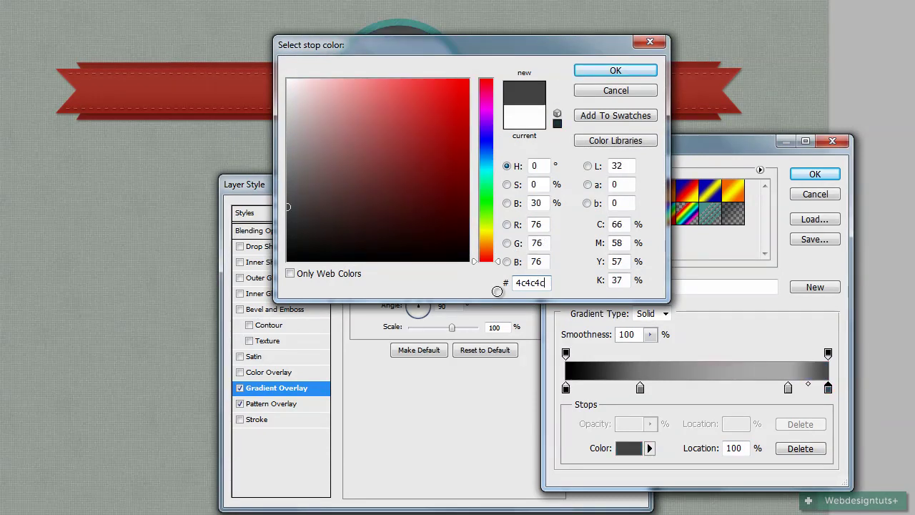
{"action": "key", "text": "Return"}
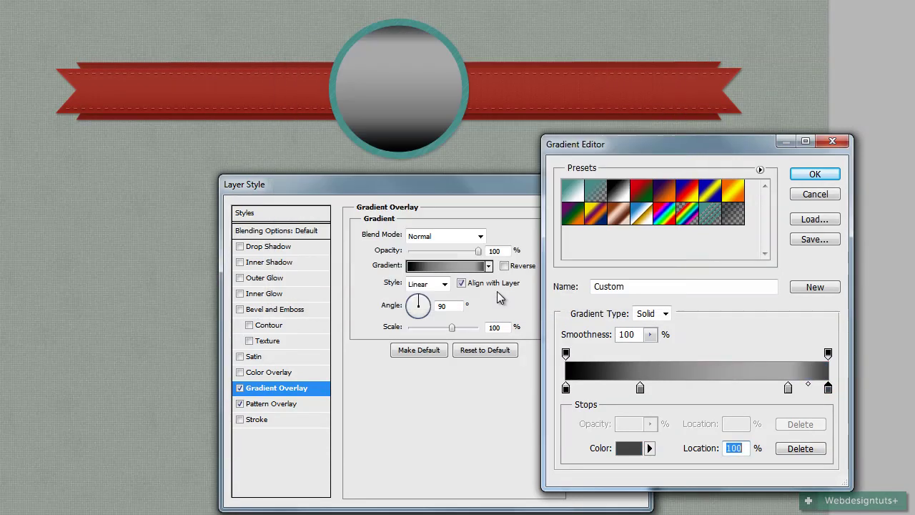
{"action": "left_click", "coordinate": [807, 174]}
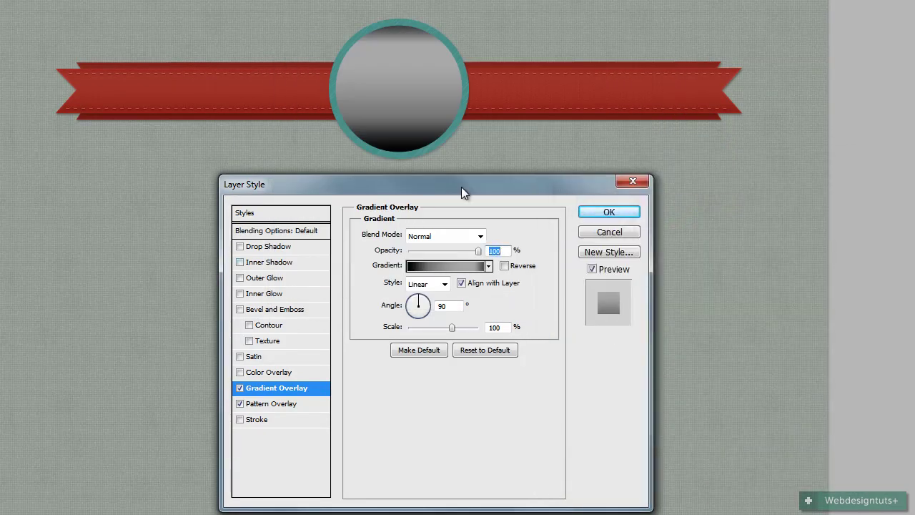
Set the inner circle's Gradient Overlay to Soft Light blend mode with 35% opacity.
{"action": "left_click_drag", "start_coordinate": [461, 187], "coordinate": [482, 194]}
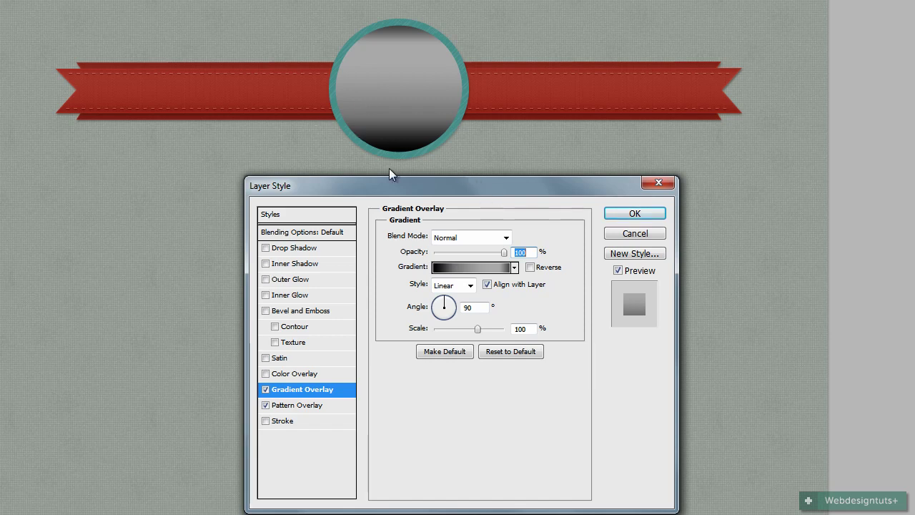
{"action": "left_click", "coordinate": [506, 240]}
{"action": "left_click", "coordinate": [459, 434]}
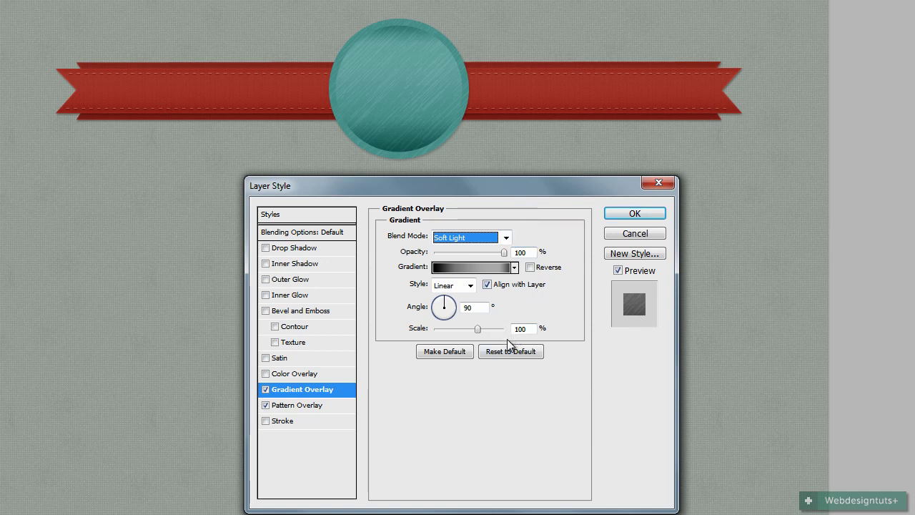
{"action": "key", "text": "Tab"}
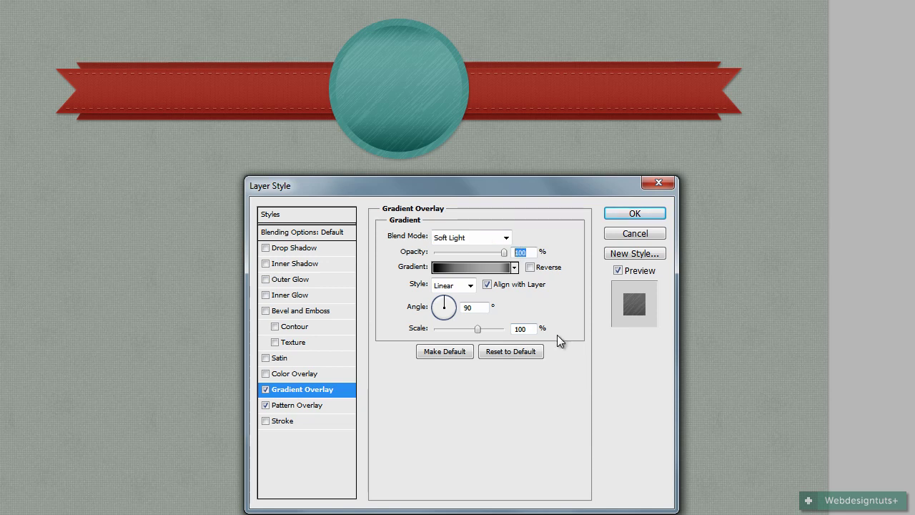
{"action": "type", "text": "35"}
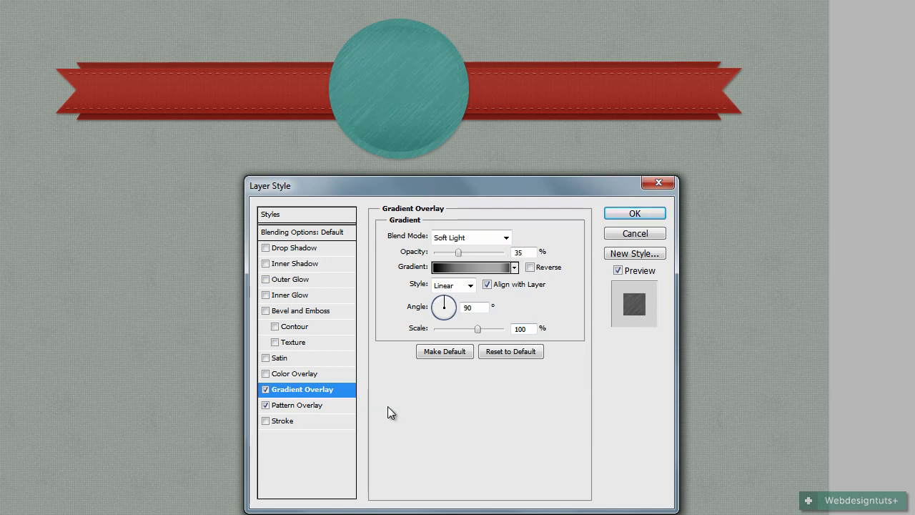
Add an Inner Shadow to the inner circle with 90° angle, 6% opacity, 3 px distance and 2 px size, and accept the layer style.
{"action": "left_click", "coordinate": [297, 263]}
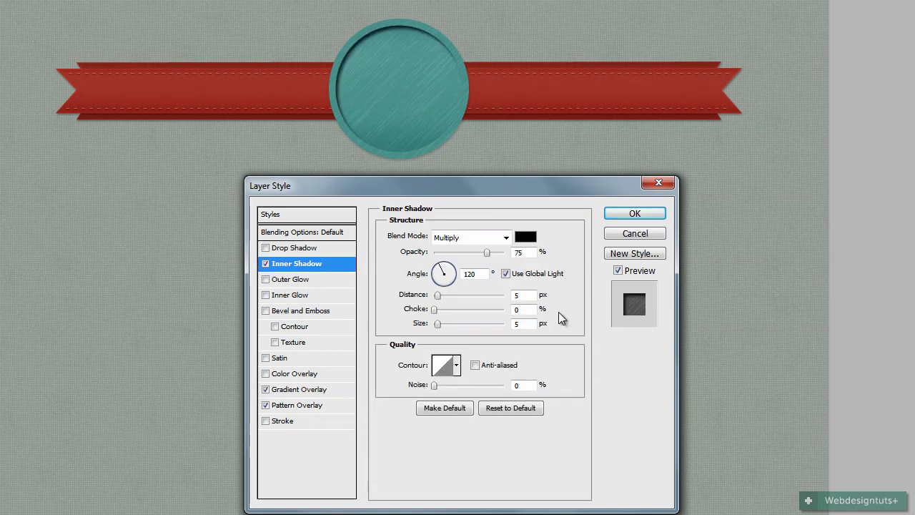
{"action": "double_click", "coordinate": [469, 274]}
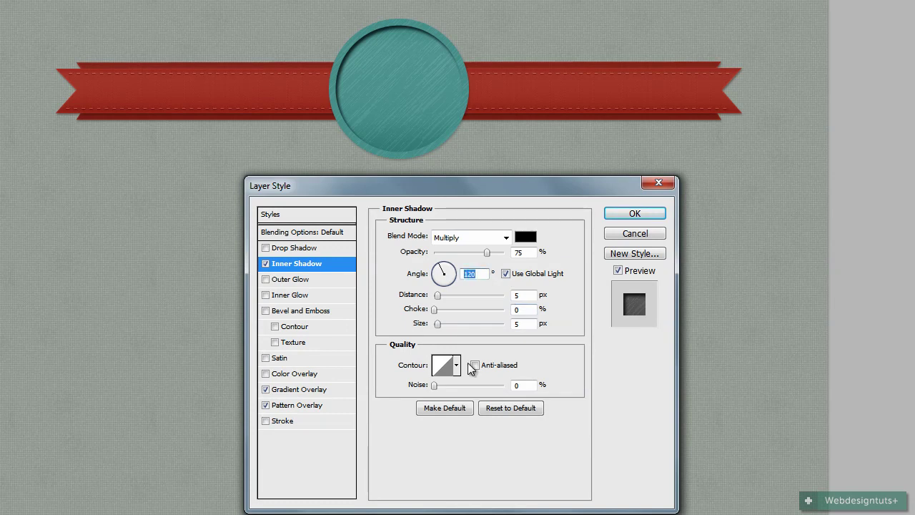
{"action": "type", "text": "90"}
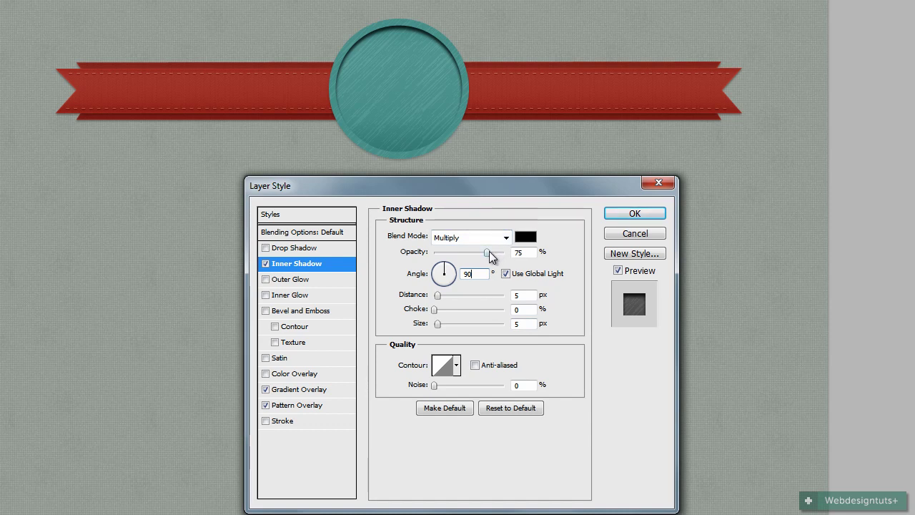
{"action": "left_click_drag", "start_coordinate": [489, 252], "coordinate": [435, 255]}
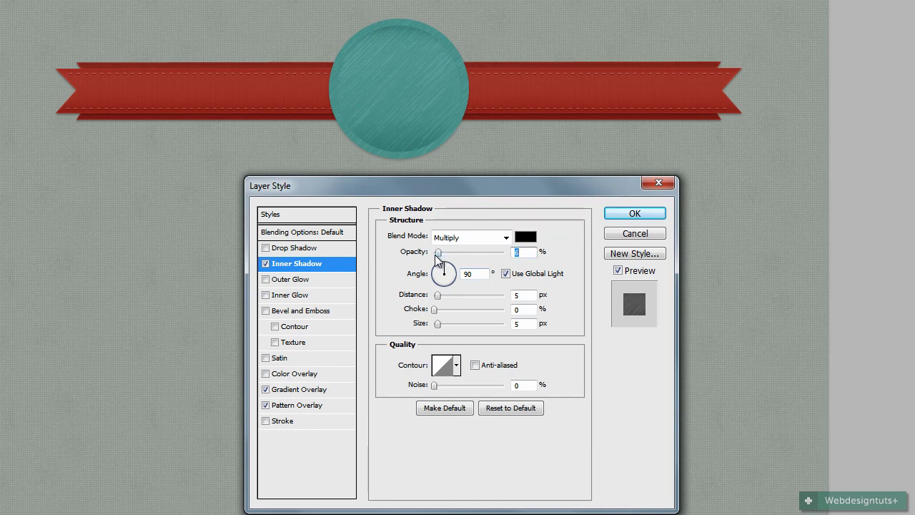
{"action": "left_click", "coordinate": [526, 297]}
{"action": "left_click_drag", "start_coordinate": [437, 296], "coordinate": [435, 298]}
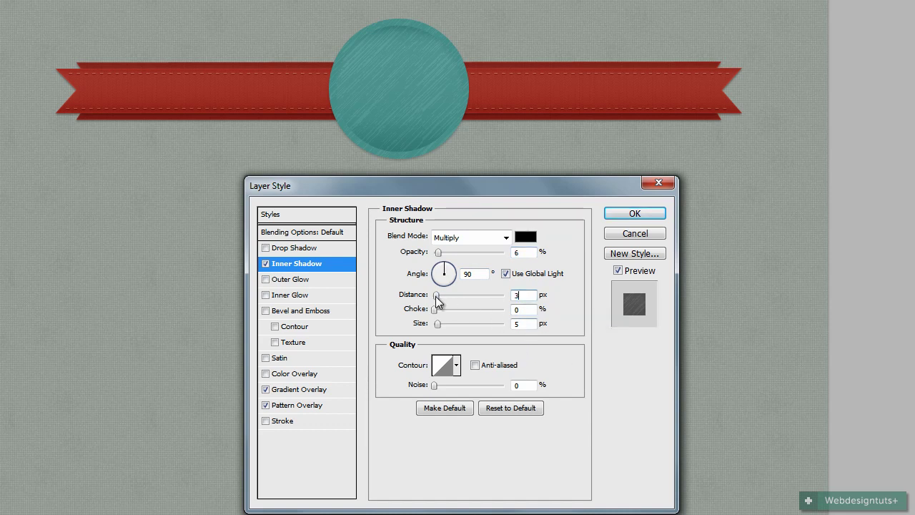
{"action": "left_click", "coordinate": [525, 323]}
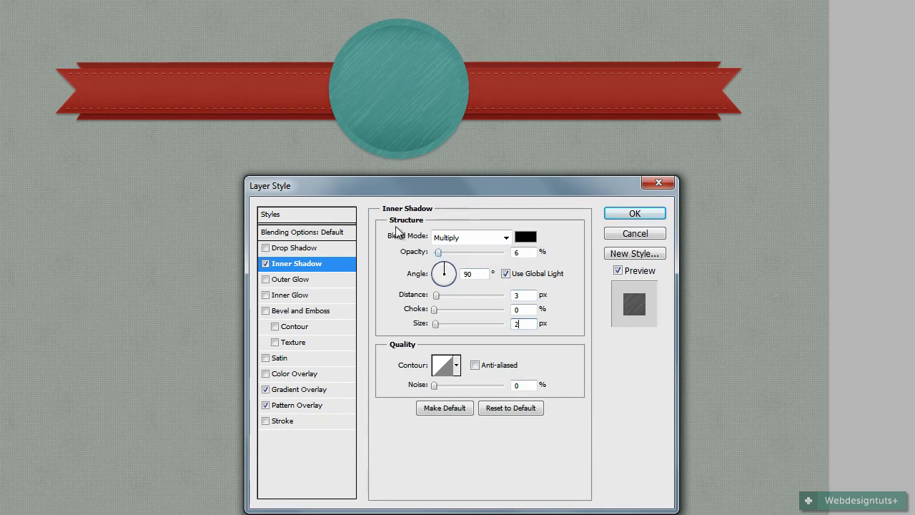
{"action": "left_click", "coordinate": [644, 215]}
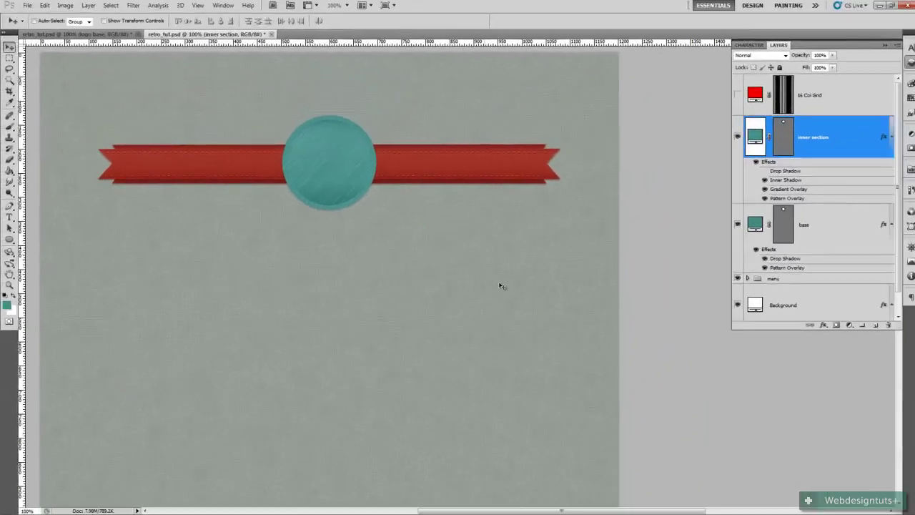
Add a Color Overlay to the base circle's layer and set its color to near-white.
{"action": "left_click", "coordinate": [808, 243]}
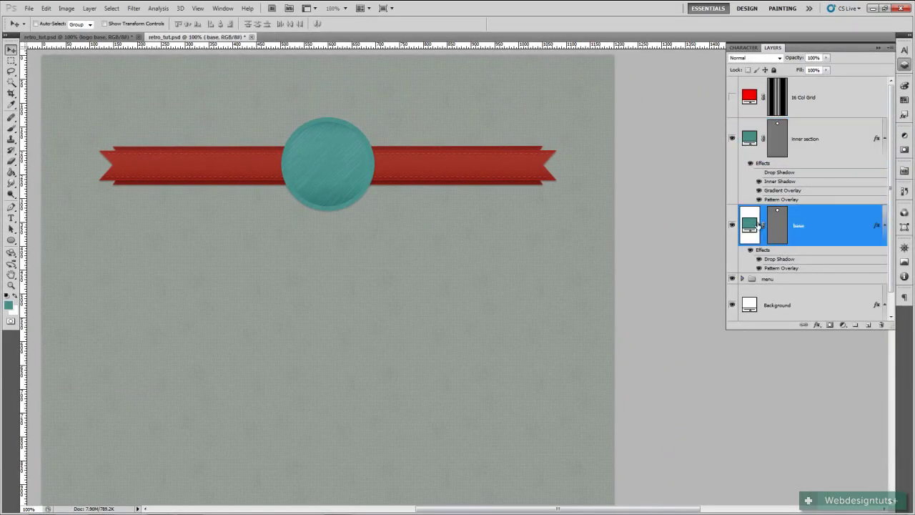
{"action": "right_click", "coordinate": [752, 227]}
{"action": "left_click", "coordinate": [787, 243]}
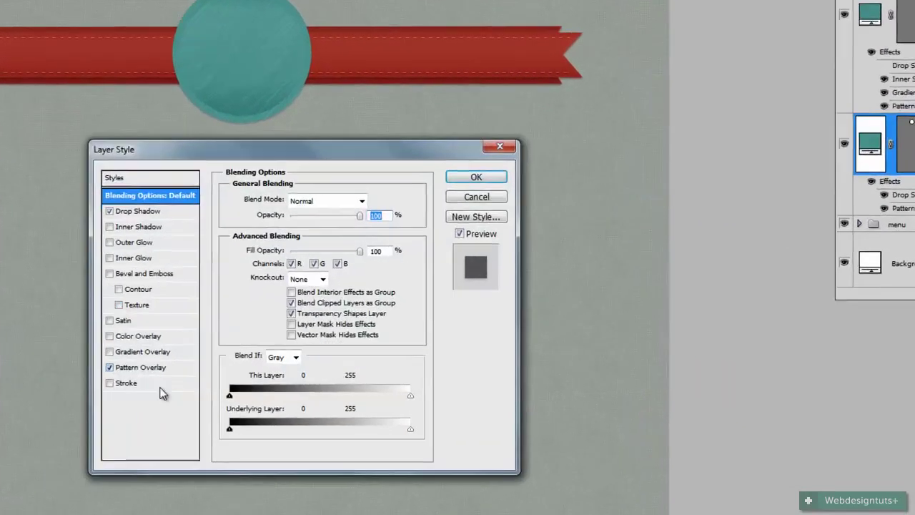
{"action": "left_click", "coordinate": [152, 337]}
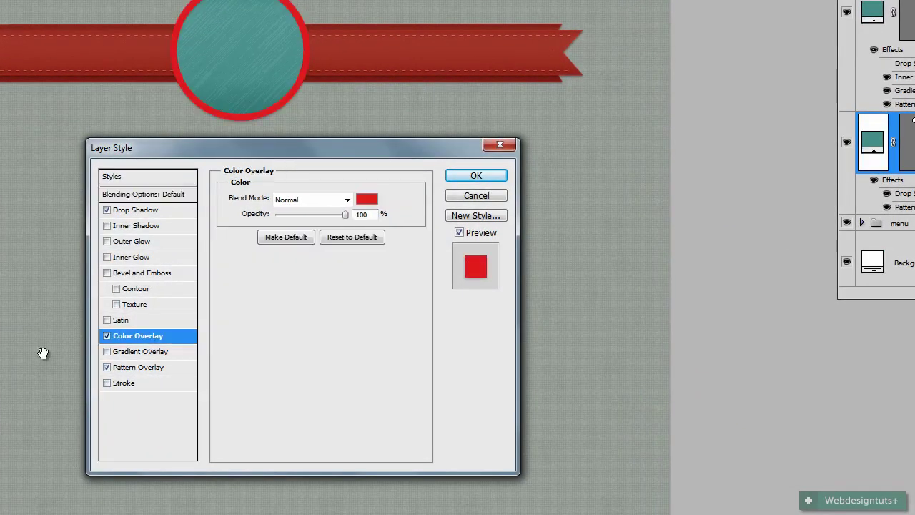
{"action": "left_click", "coordinate": [367, 199]}
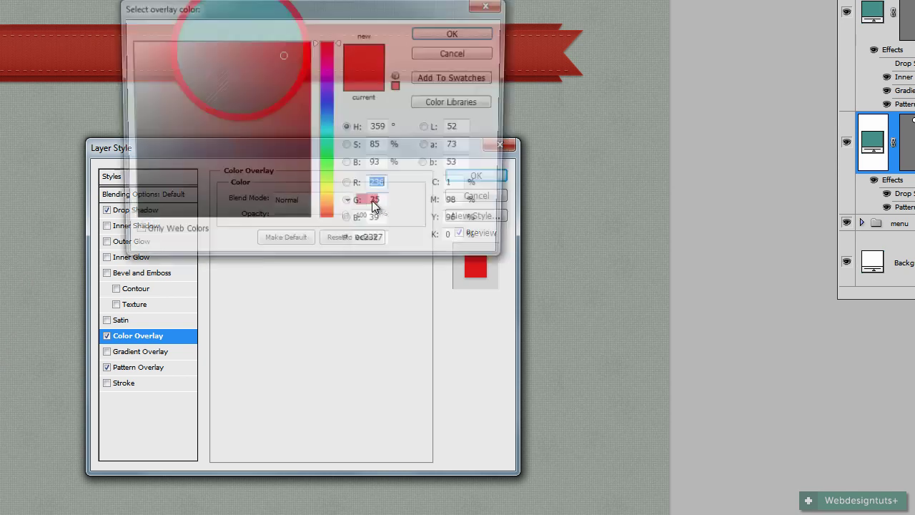
{"action": "left_click", "coordinate": [133, 43]}
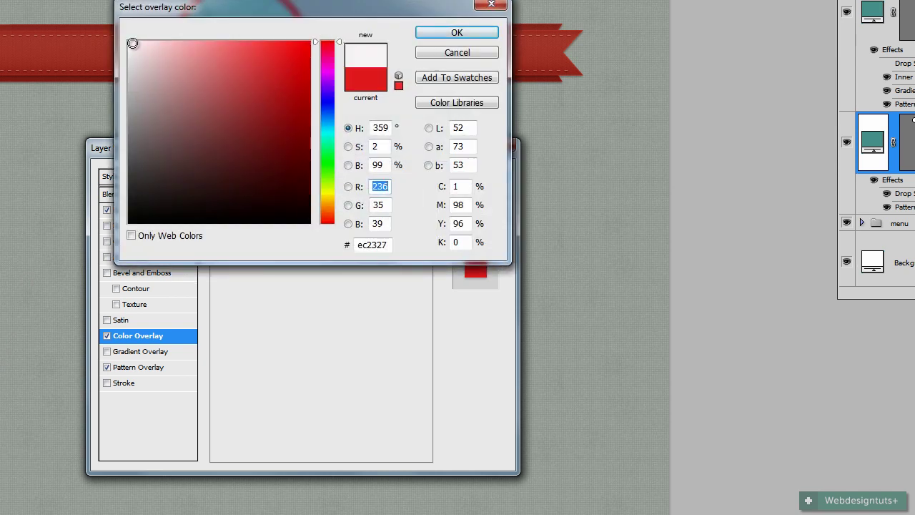
{"action": "left_click", "coordinate": [458, 32]}
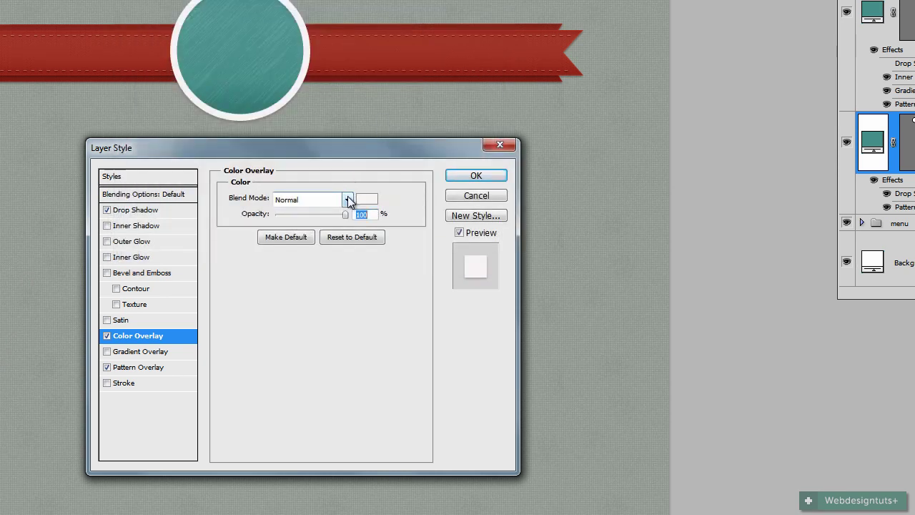
Set the base's Color Overlay to Overlay blend mode with about 10% opacity and accept the layer style.
{"action": "left_click", "coordinate": [347, 199]}
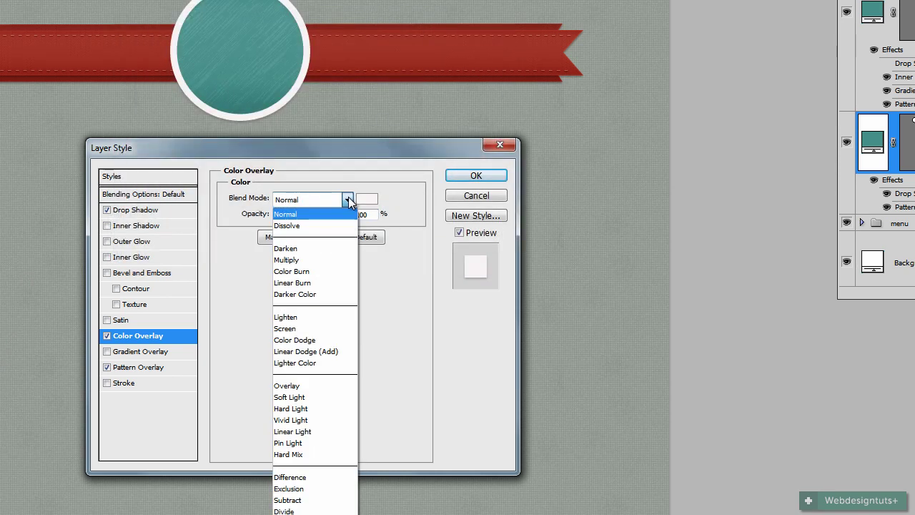
{"action": "left_click", "coordinate": [284, 386]}
{"action": "left_click_drag", "start_coordinate": [346, 215], "coordinate": [283, 224]}
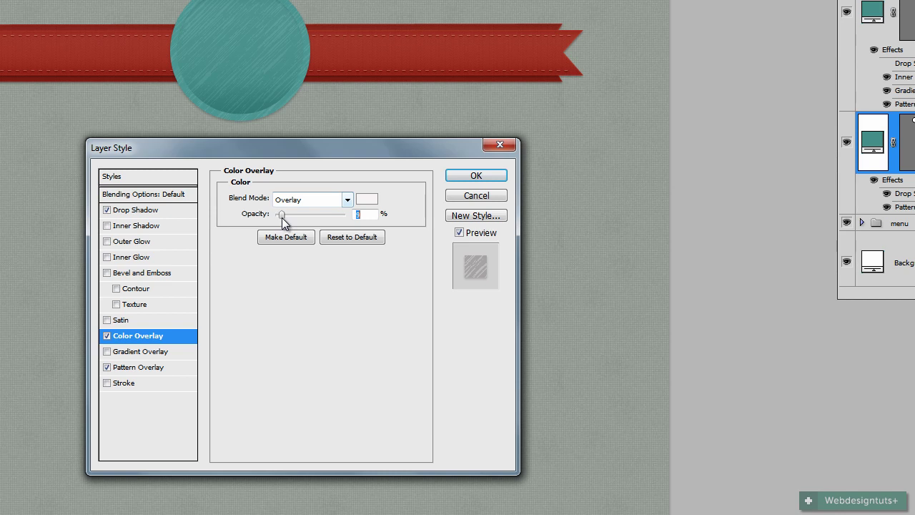
{"action": "left_click_drag", "start_coordinate": [282, 218], "coordinate": [284, 217]}
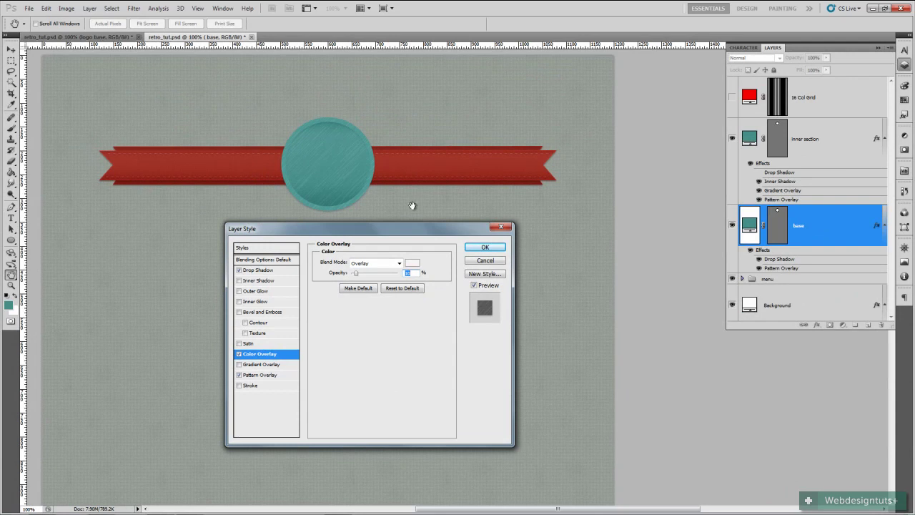
{"action": "left_click", "coordinate": [485, 246]}
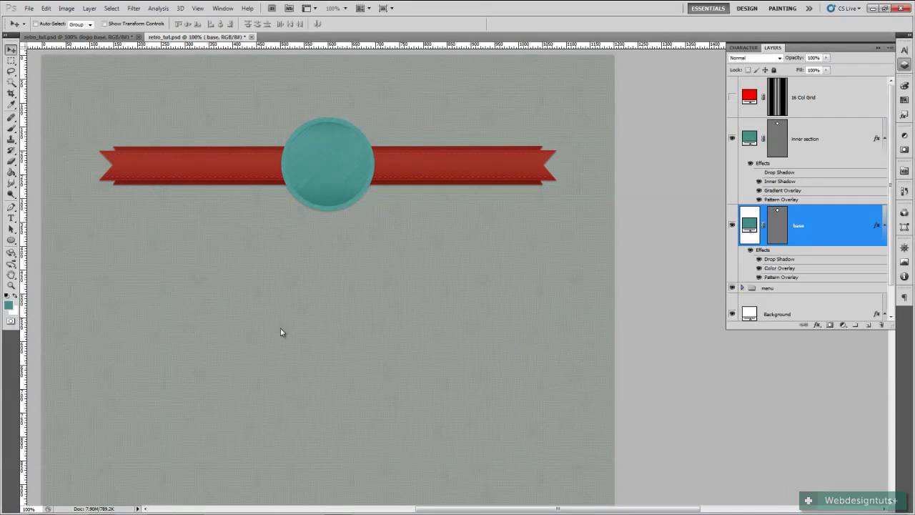
Group the base and inner section layers and name the group "logo".
{"action": "left_click", "coordinate": [118, 37]}
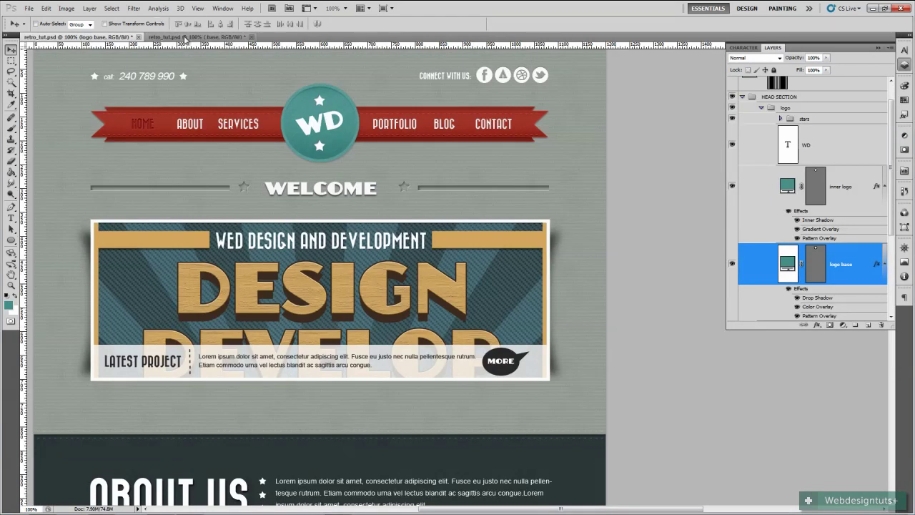
{"action": "left_click", "coordinate": [187, 37]}
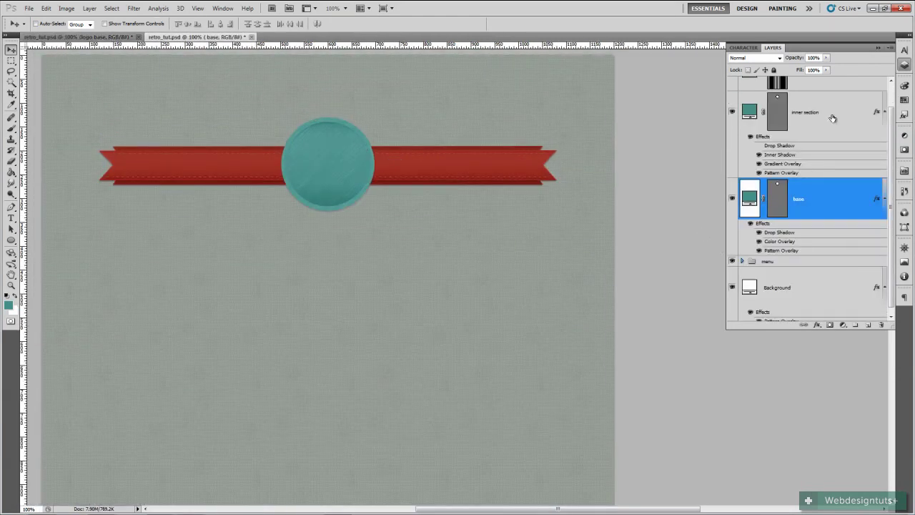
{"action": "scroll", "coordinate": [833, 118], "scroll_direction": "up", "scroll_amount": 2}
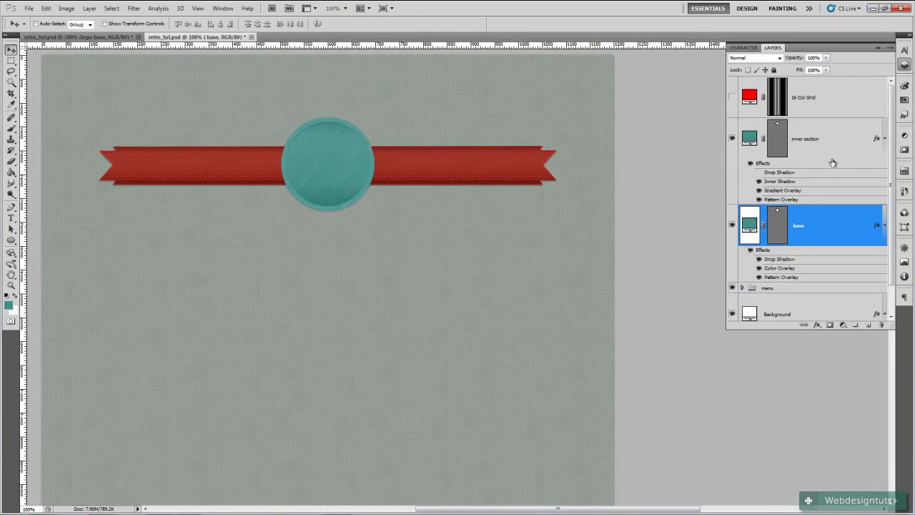
{"action": "left_click", "coordinate": [834, 147], "text": "shift"}
{"action": "key", "text": "ctrl+g"}
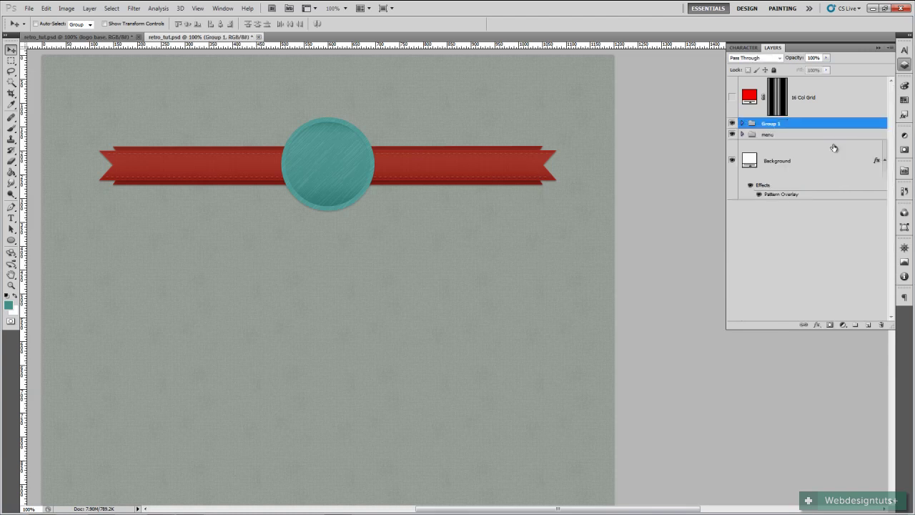
{"action": "double_click", "coordinate": [772, 124]}
{"action": "key", "text": "BackSpace"}
{"action": "key", "text": "Return"}
Scale the logo group down slightly with Free Transform and apply it.
{"action": "key", "text": "ctrl+t"}
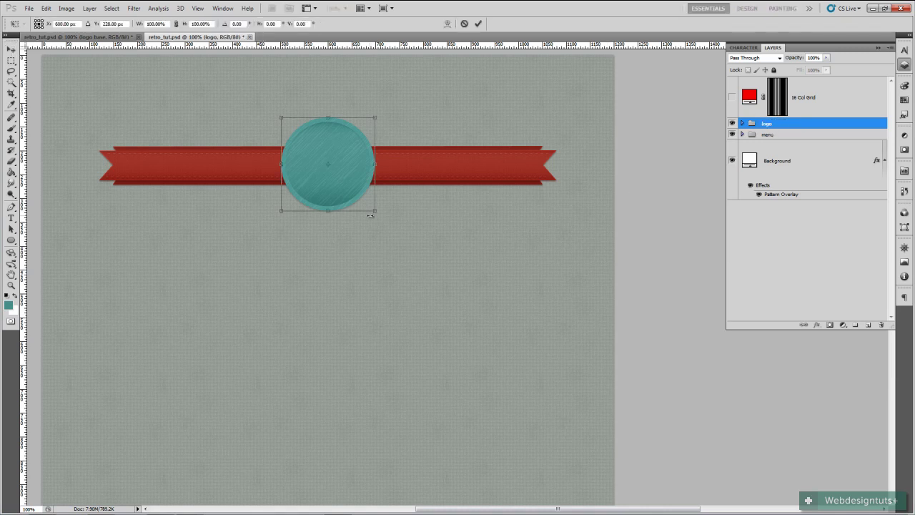
{"action": "left_click_drag", "start_coordinate": [375, 212], "coordinate": [367, 203]}
{"action": "left_click", "coordinate": [478, 24]}
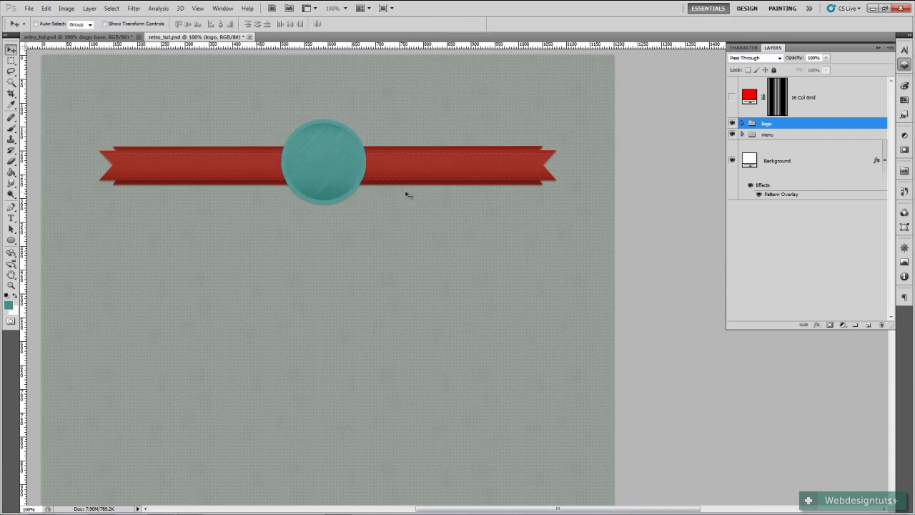
Nudge the logo badge down and across to center it over the ribbon, using the guides for alignment.
{"action": "key", "text": "Down"}
{"action": "key", "text": "Down"}
{"action": "key", "text": "Down"}
{"action": "key", "text": "Down"}
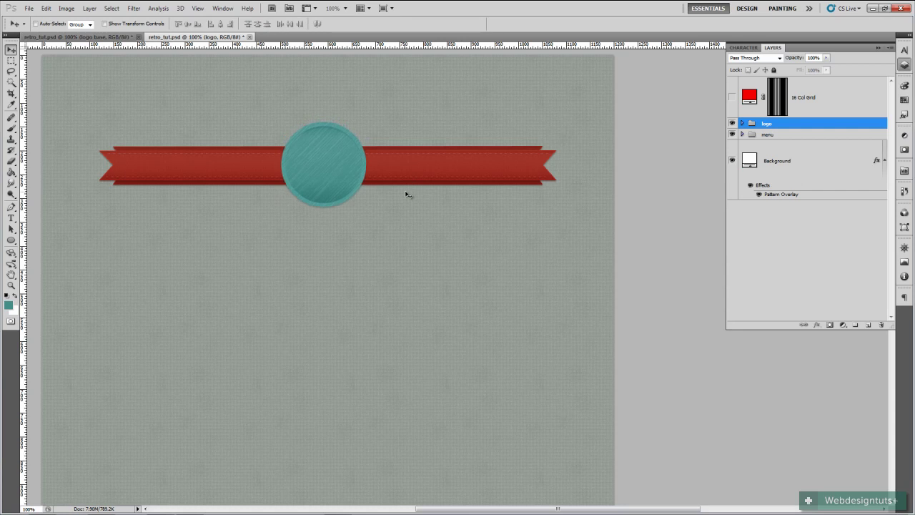
{"action": "key", "text": "ctrl+semicolon"}
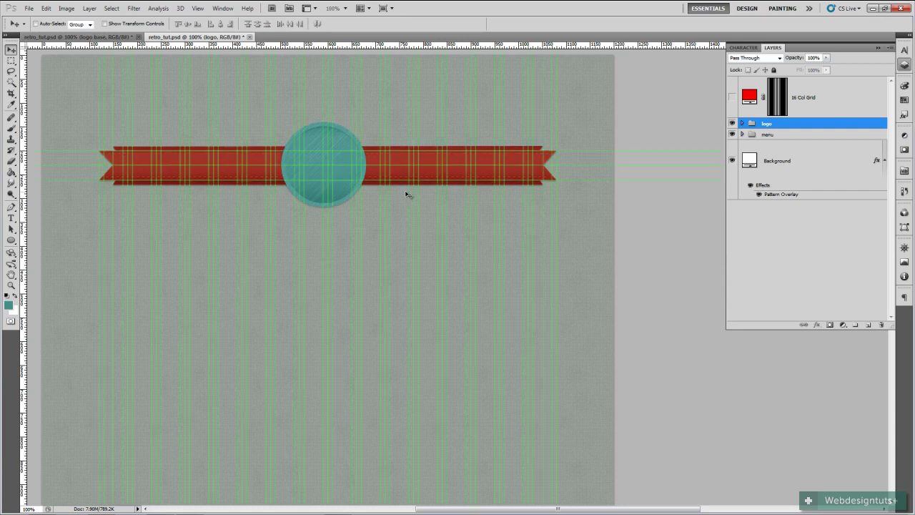
{"action": "key", "text": "Right"}
{"action": "key", "text": "Right"}
{"action": "key", "text": "Right"}
{"action": "key", "text": "Right"}
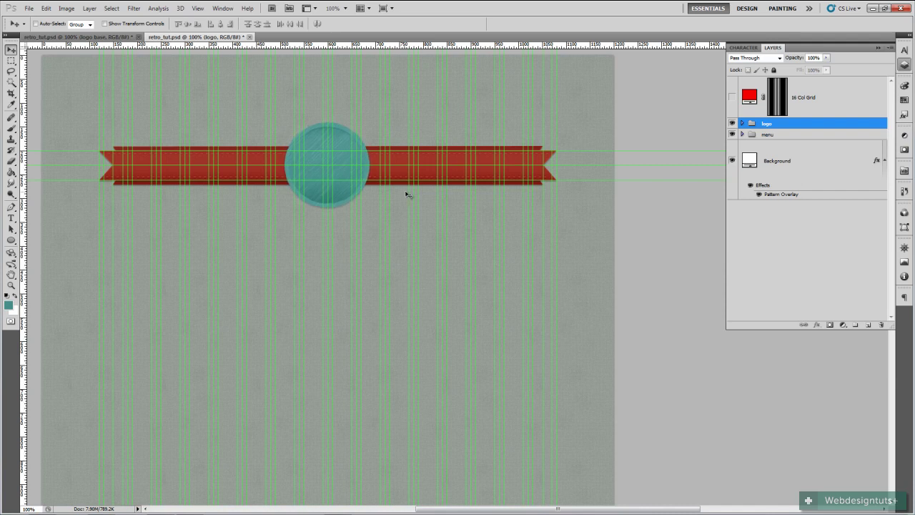
{"action": "key", "text": "ctrl+semicolon"}
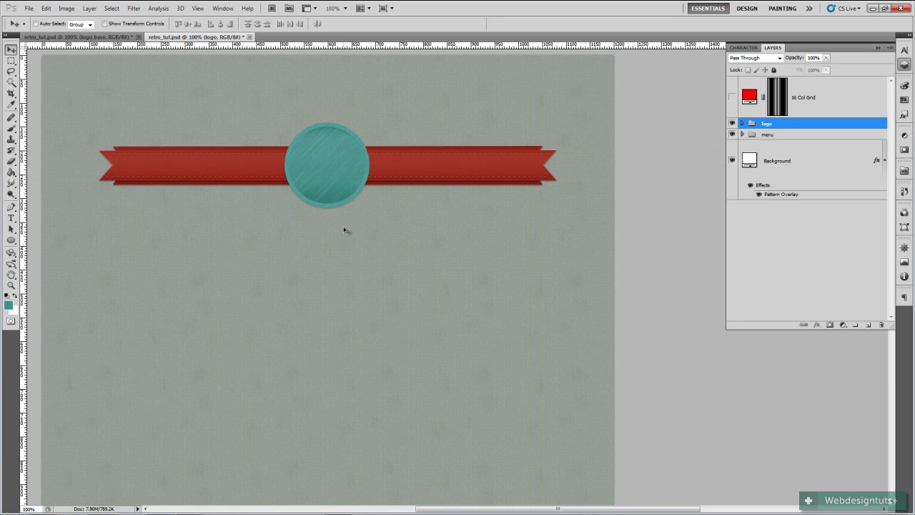
Select the menu top layer inside the menu group and prepare the Type tool with white text color.
{"action": "left_click", "coordinate": [778, 135]}
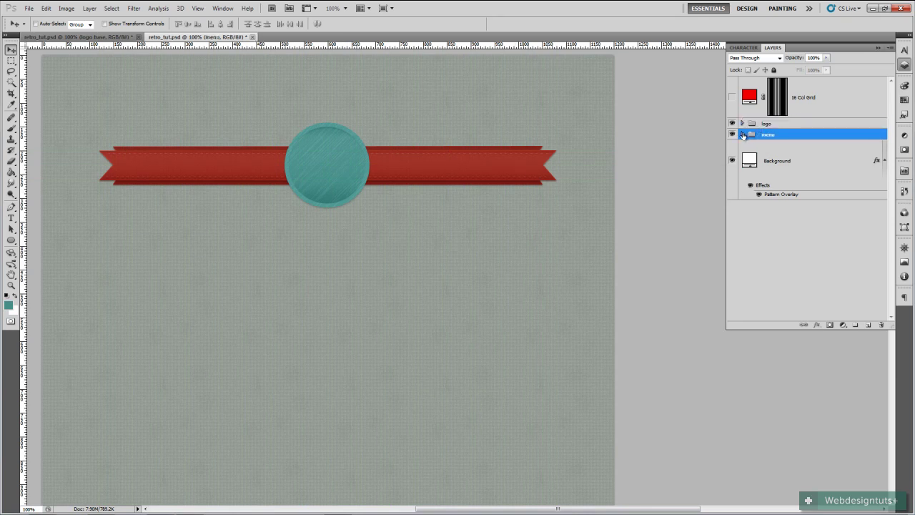
{"action": "left_click", "coordinate": [742, 135]}
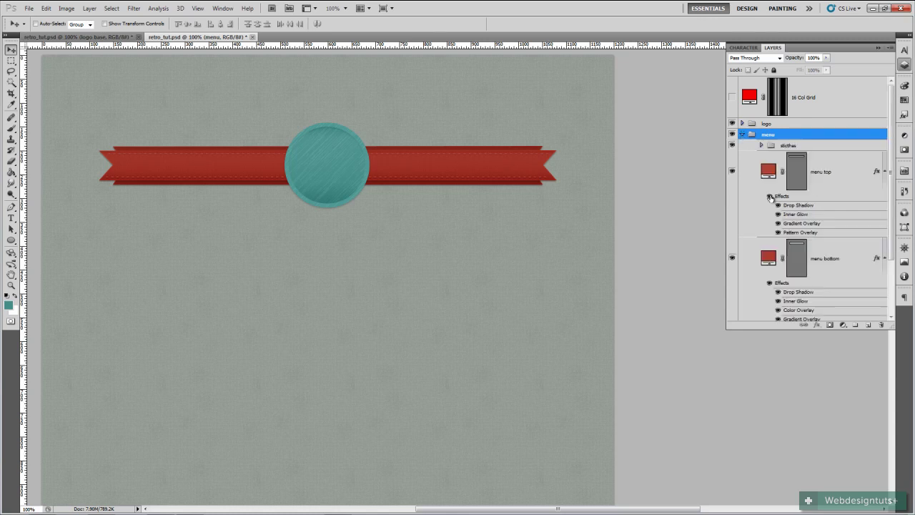
{"action": "left_click", "coordinate": [840, 169]}
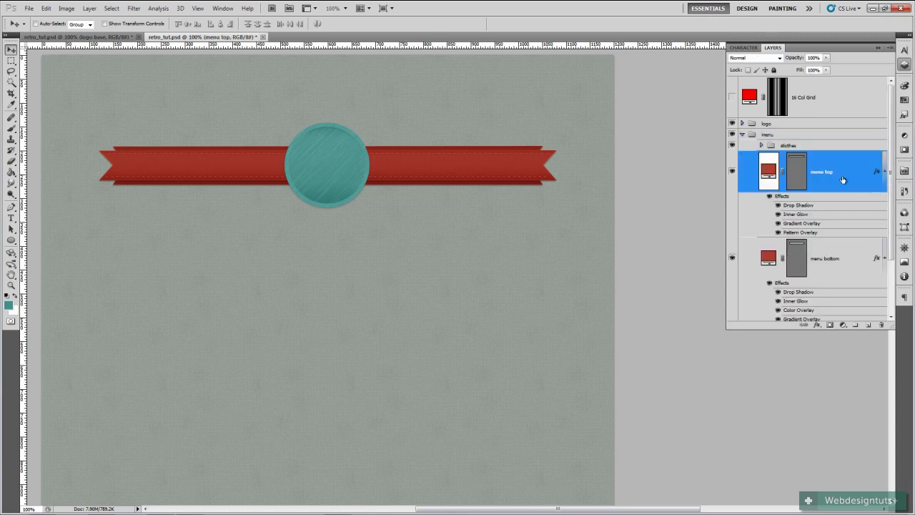
{"action": "left_click", "coordinate": [11, 218]}
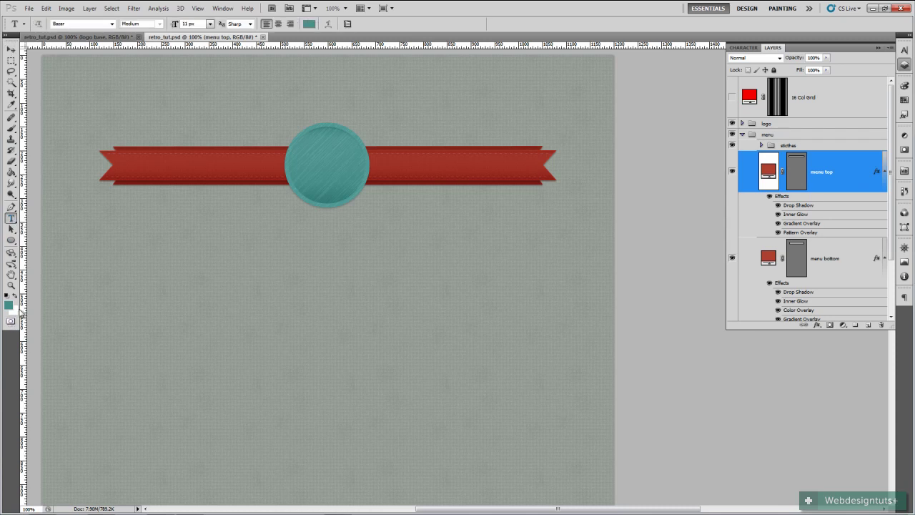
{"action": "left_click", "coordinate": [15, 296]}
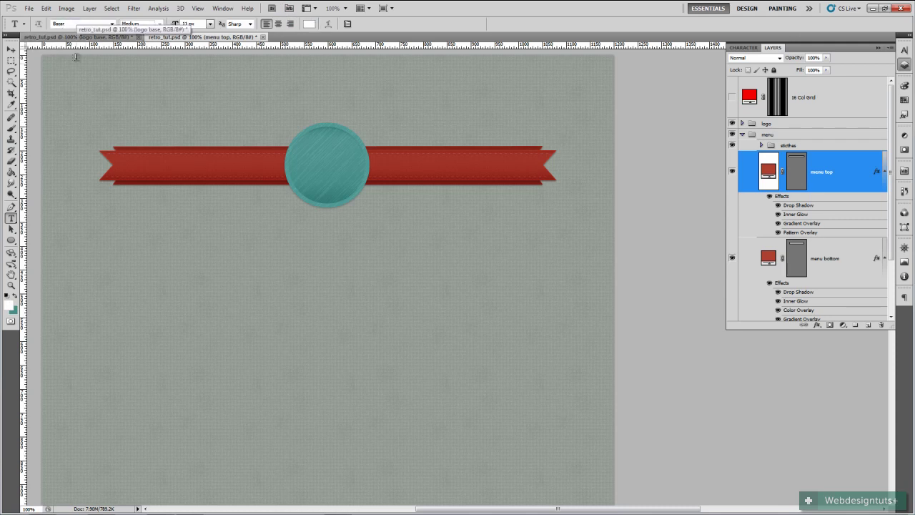
Set the type size to 22 px for the menu text.
{"action": "left_click", "coordinate": [209, 24]}
{"action": "left_click", "coordinate": [182, 31]}
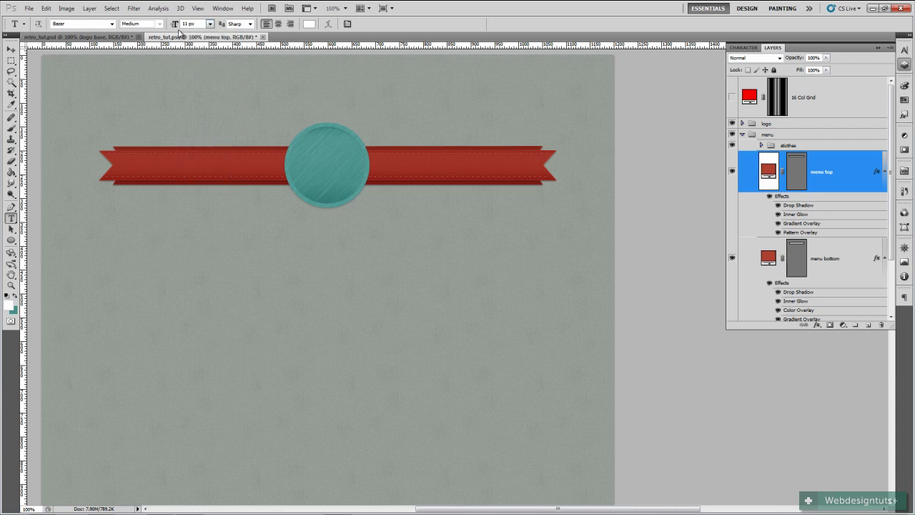
{"action": "left_click_drag", "start_coordinate": [175, 26], "coordinate": [178, 27]}
{"action": "left_click", "coordinate": [134, 166]}
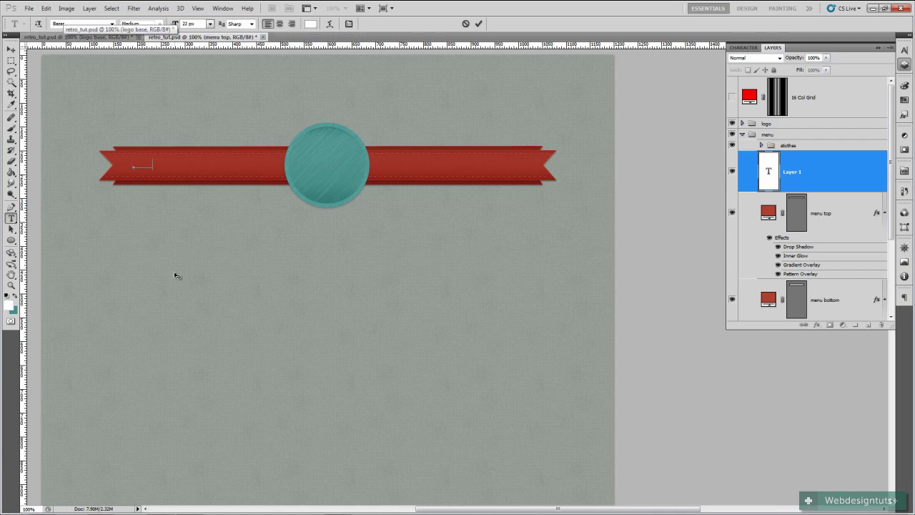
{"action": "type", "text": "JKJKJ"}
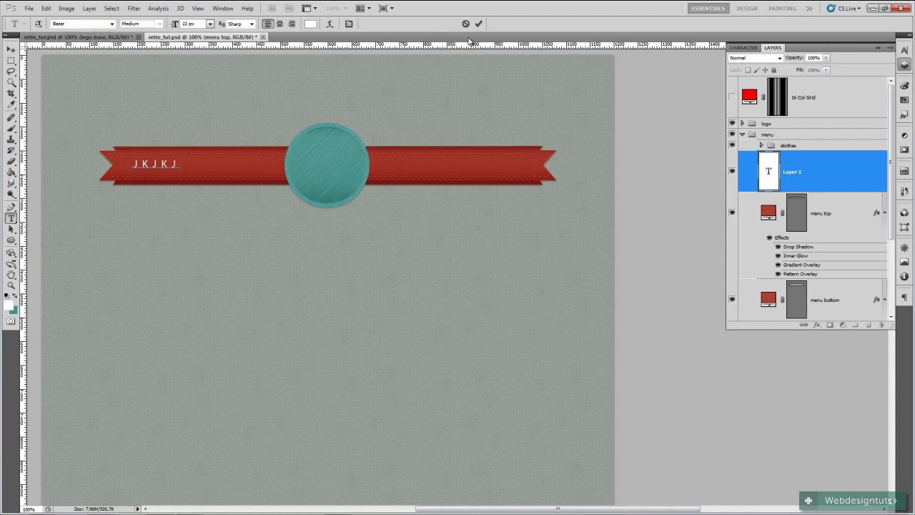
{"action": "left_click", "coordinate": [479, 24]}
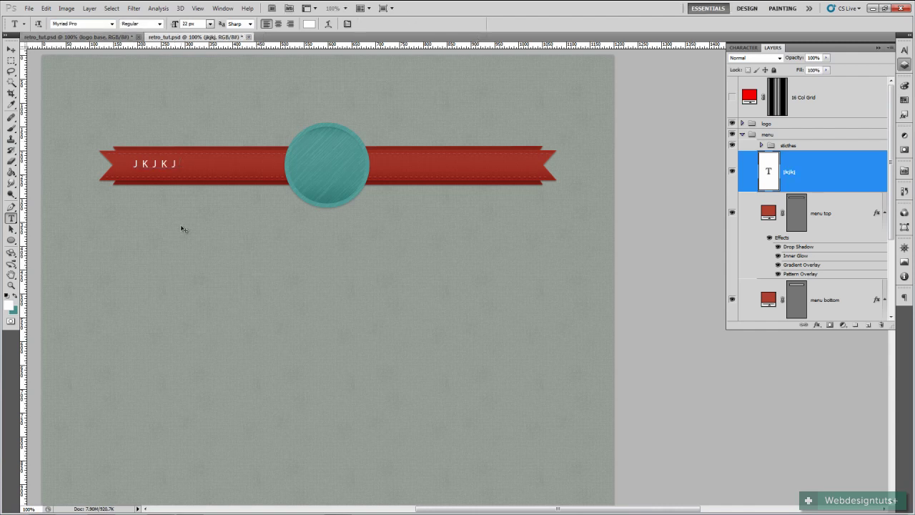
{"action": "key", "text": "ctrl+e"}
{"action": "key", "text": "ctrl+z"}
{"action": "key", "text": "ctrl+z"}
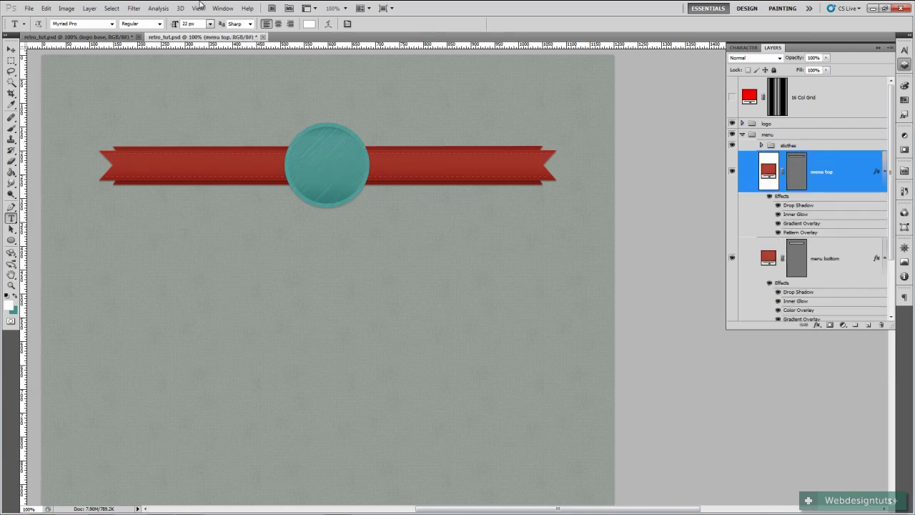
Choose the Bazar font and add the text HOME near the left end of the ribbon.
{"action": "left_click", "coordinate": [112, 23]}
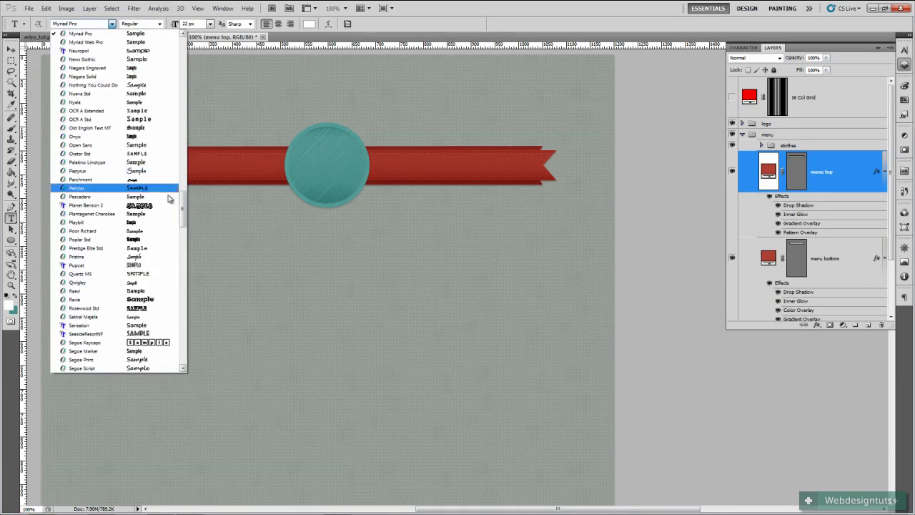
{"action": "left_click_drag", "start_coordinate": [183, 208], "coordinate": [184, 53]}
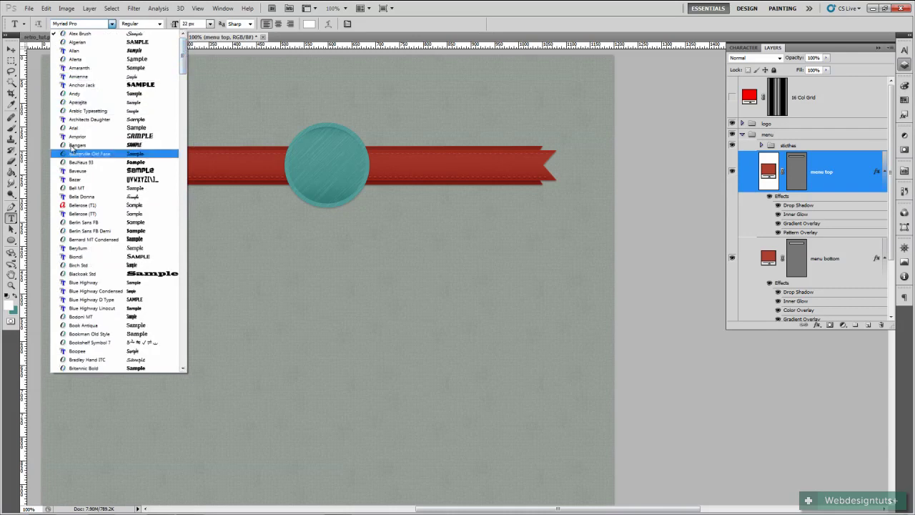
{"action": "left_click", "coordinate": [96, 178]}
{"action": "left_click", "coordinate": [131, 164]}
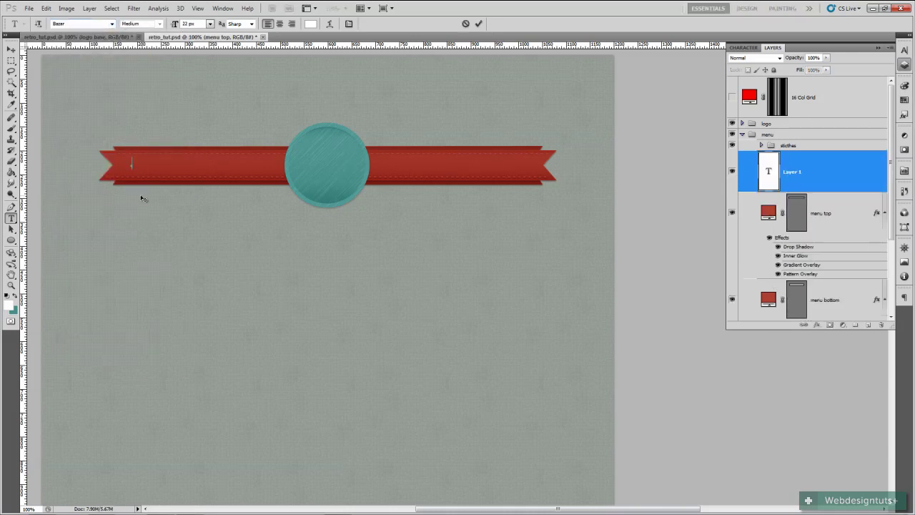
{"action": "type", "text": "HOME"}
{"action": "left_click", "coordinate": [478, 24]}
Set the tracking of the HOME text to 0.
{"action": "left_click", "coordinate": [904, 50]}
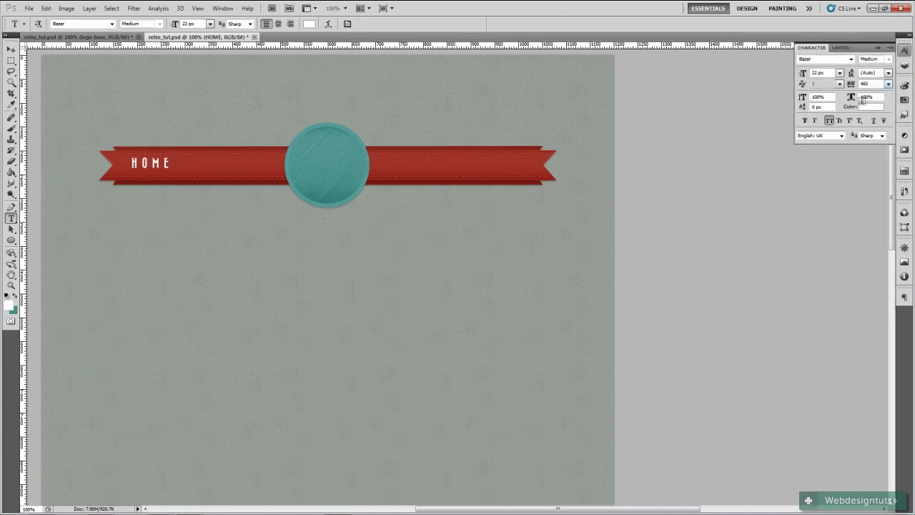
{"action": "left_click", "coordinate": [888, 87]}
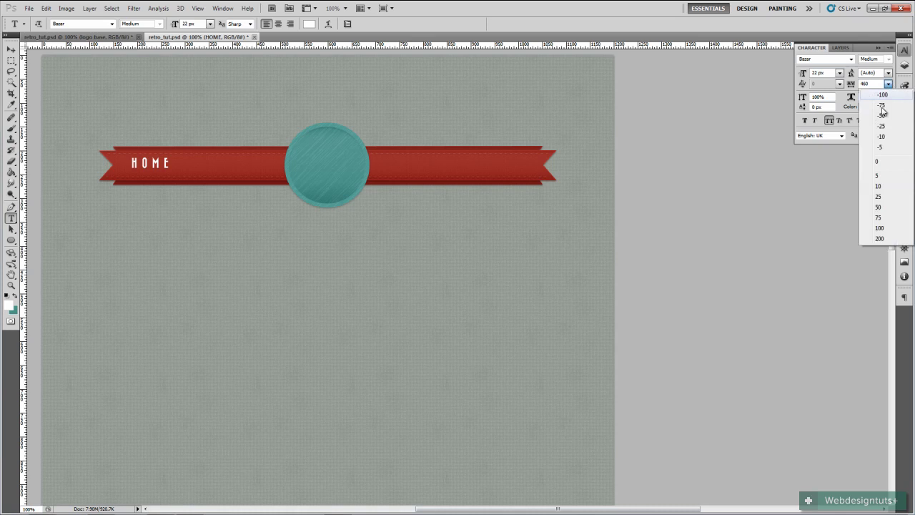
{"action": "left_click", "coordinate": [879, 161]}
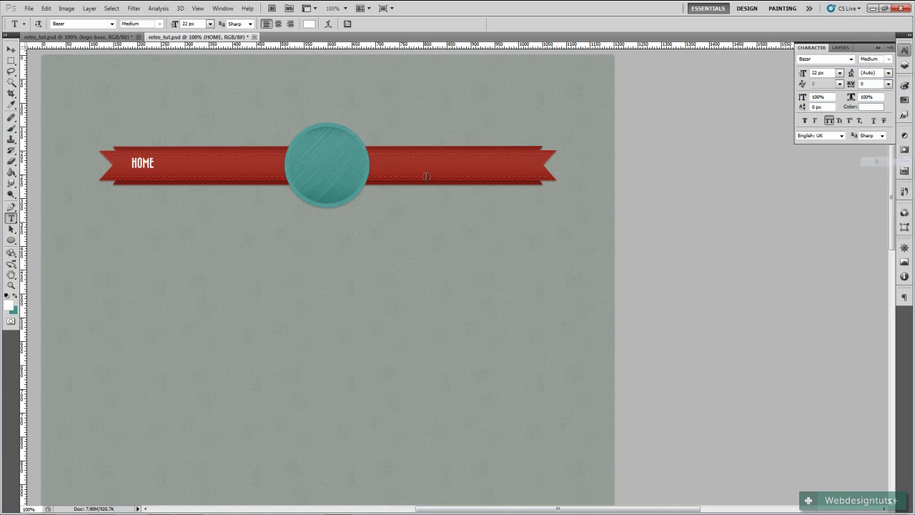
{"action": "left_click", "coordinate": [880, 49]}
Shift the HOME label slightly to center it vertically on the ribbon, and place two copies of it in a row between it and the badge.
{"action": "left_click", "coordinate": [11, 49]}
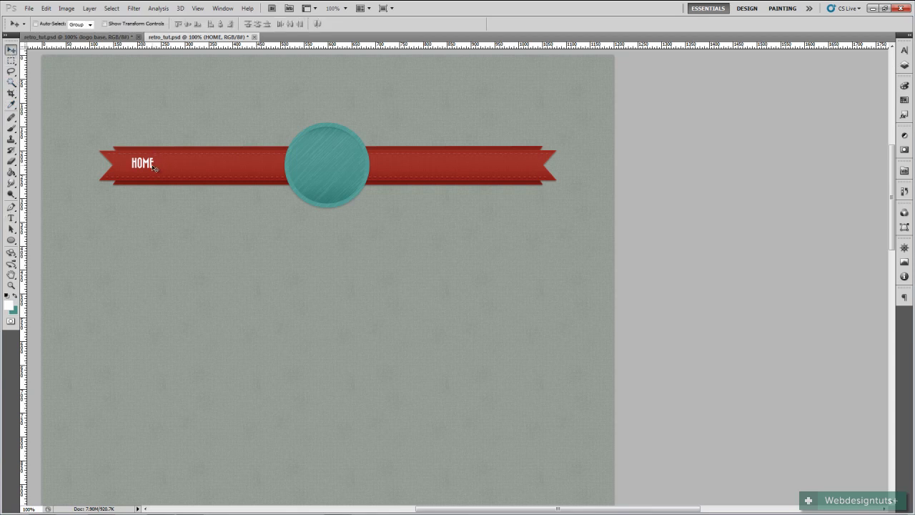
{"action": "left_click_drag", "start_coordinate": [153, 166], "coordinate": [149, 168]}
{"action": "left_click_drag", "start_coordinate": [143, 170], "coordinate": [230, 169]}
{"action": "key", "text": "ctrl+j"}
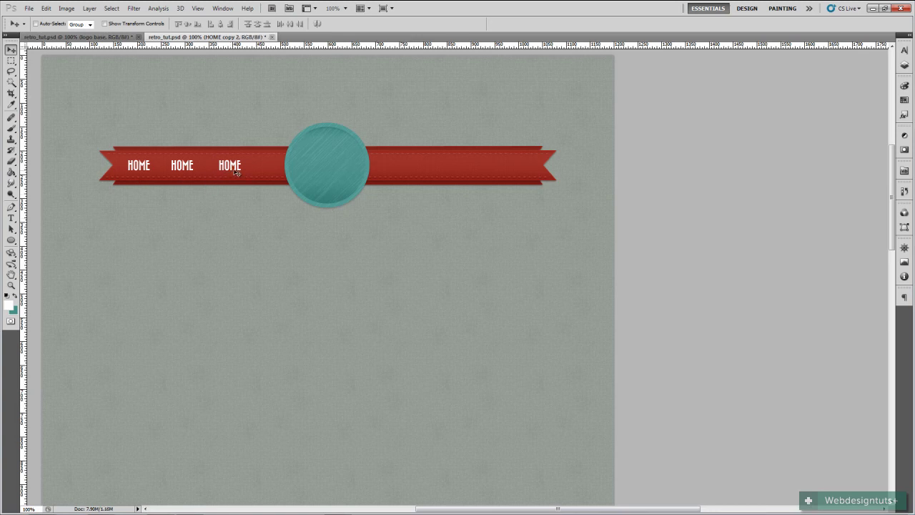
Change the second HOME label's text to ABOUT and the third one's to PORTFOLIO.
{"action": "left_click", "coordinate": [904, 65]}
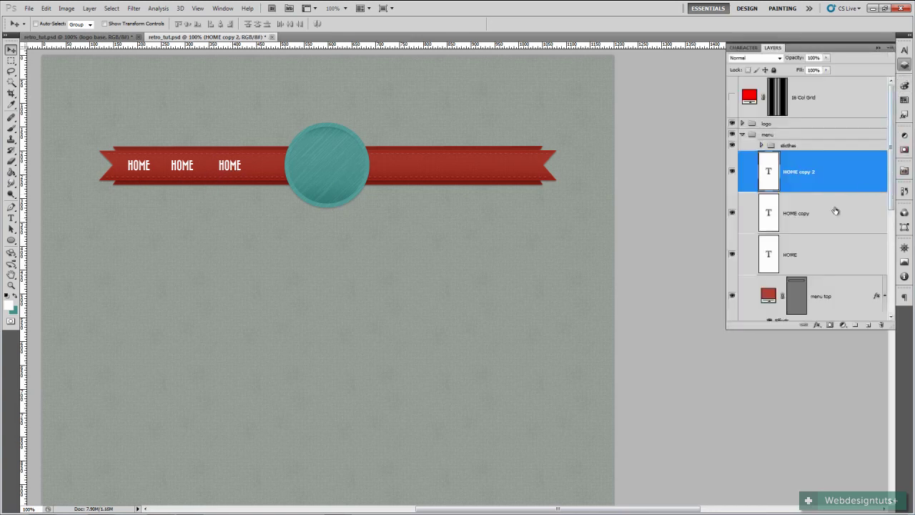
{"action": "double_click", "coordinate": [764, 214]}
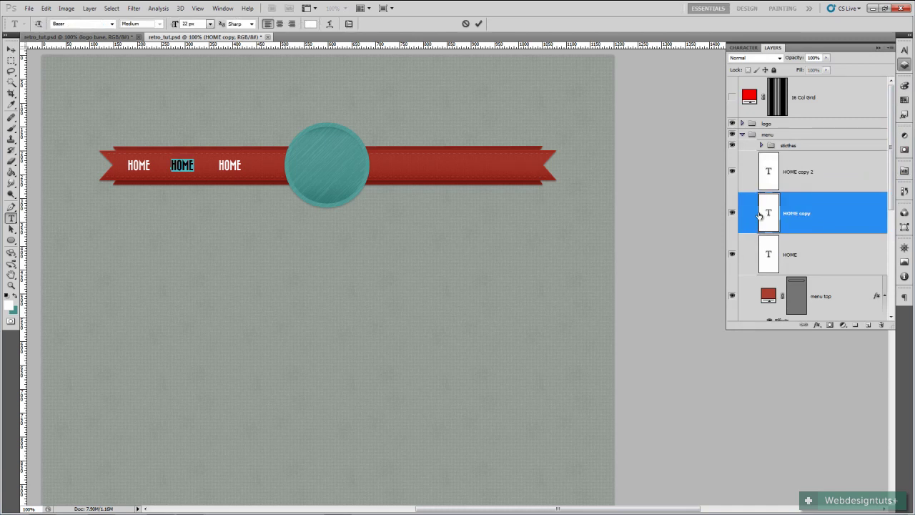
{"action": "type", "text": "ABOUT"}
{"action": "double_click", "coordinate": [769, 176]}
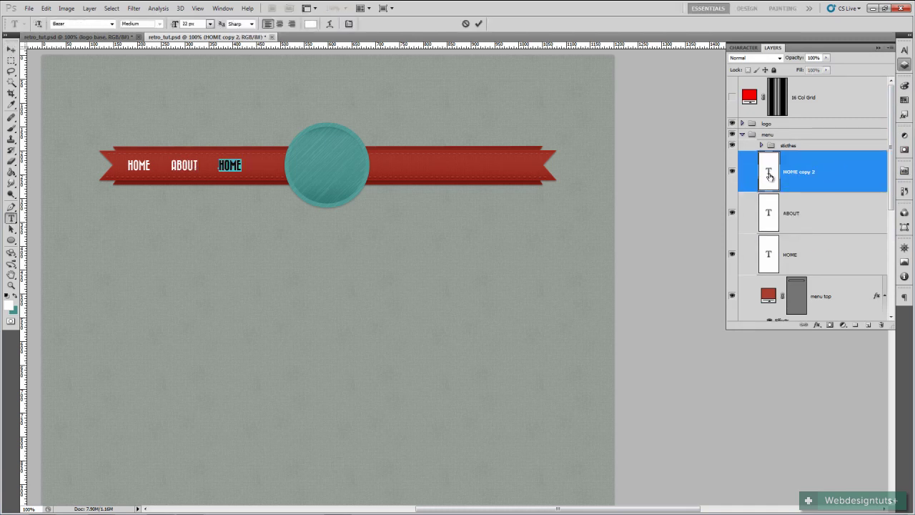
{"action": "type", "text": "POR"}
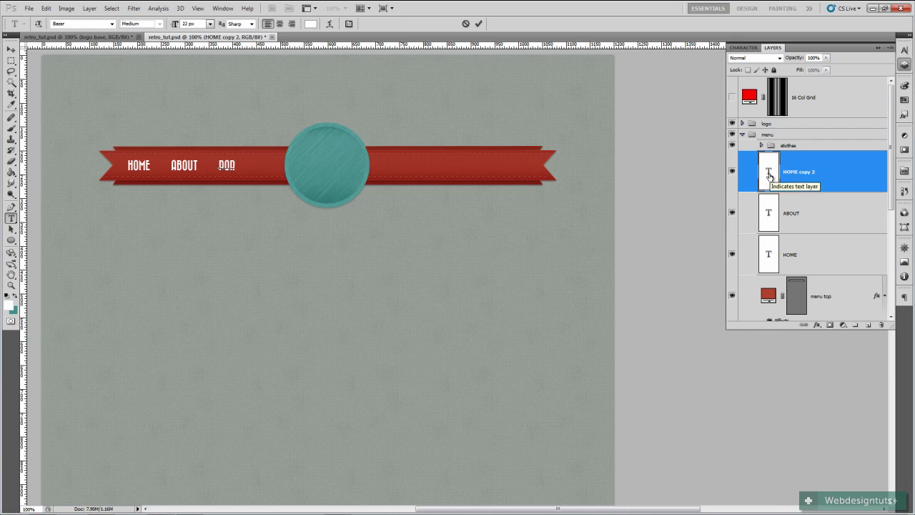
{"action": "type", "text": "TFOLIO"}
{"action": "left_click", "coordinate": [478, 24]}
{"action": "key", "text": "v"}
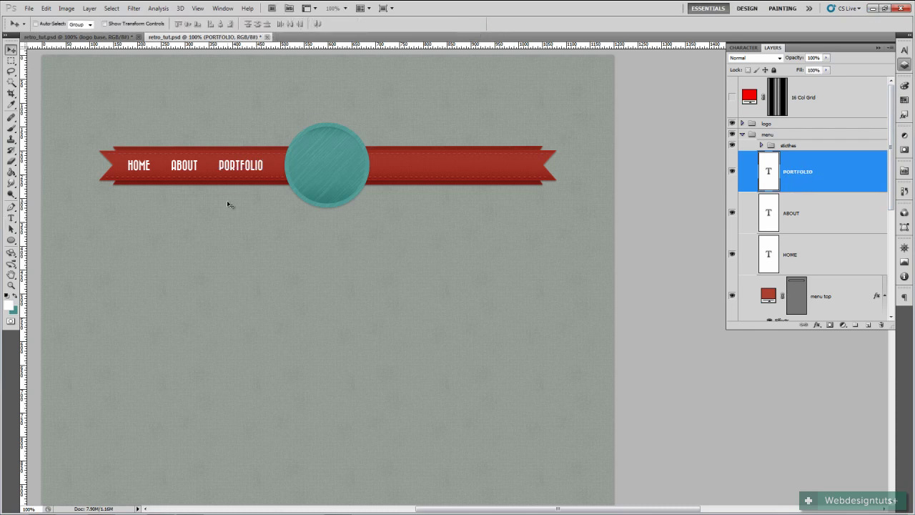
Distribute the HOME, ABOUT and PORTFOLIO labels by their horizontal centers, and nudge HOME slightly right toward ABOUT.
{"action": "left_click", "coordinate": [815, 264], "text": "shift"}
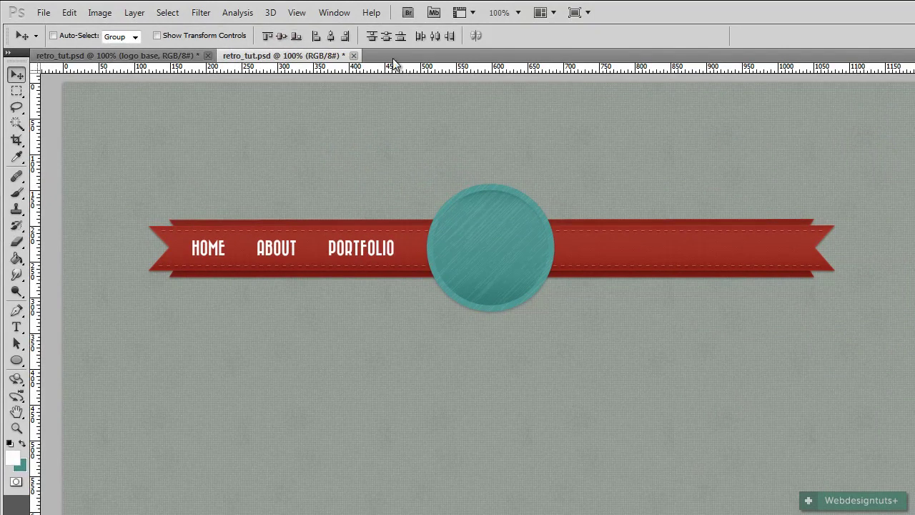
{"action": "left_click", "coordinate": [436, 38]}
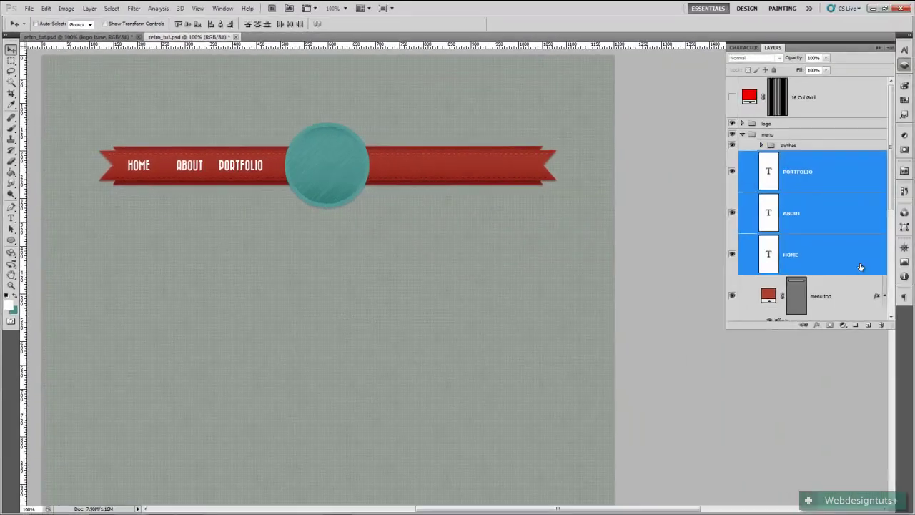
{"action": "left_click", "coordinate": [822, 270]}
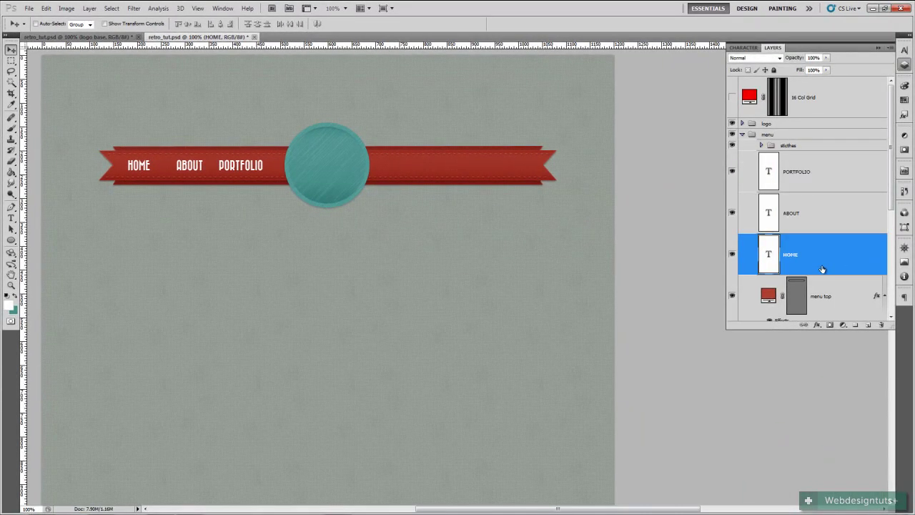
{"action": "key", "text": "Right"}
{"action": "key", "text": "Right"}
{"action": "key", "text": "Right"}
{"action": "key", "text": "Right"}
{"action": "key", "text": "Right"}
{"action": "key", "text": "Right"}
{"action": "key", "text": "Right"}
{"action": "key", "text": "Right"}
Check the menu order in the finished reference layout, and place PORTFOLIO and two copies of it along the ribbon's right half.
{"action": "left_click", "coordinate": [817, 174]}
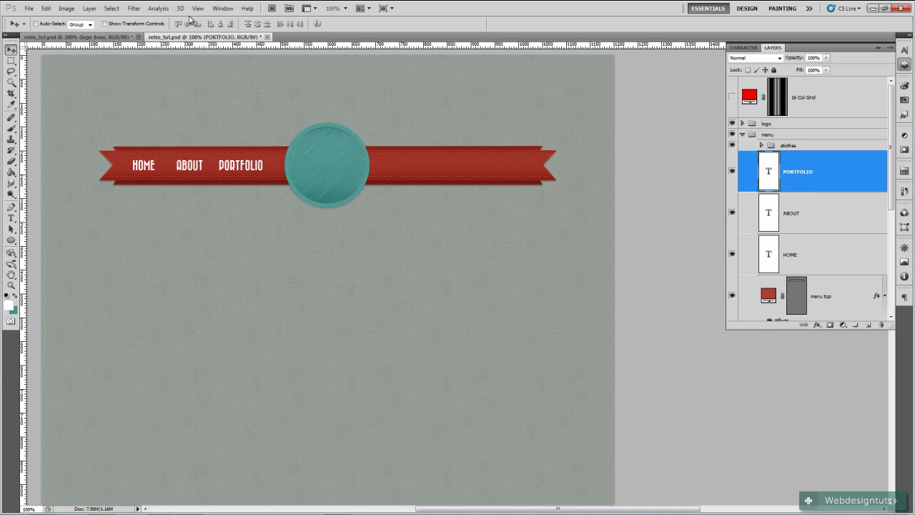
{"action": "left_click", "coordinate": [99, 36]}
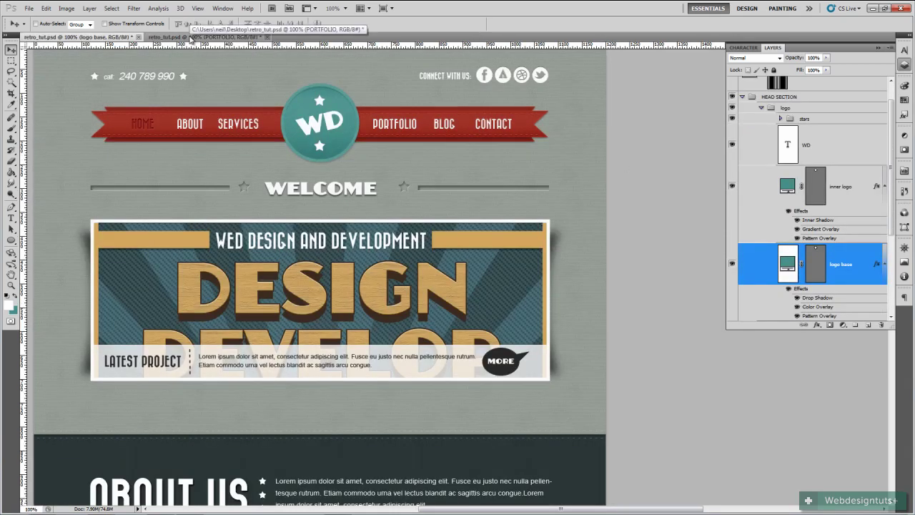
{"action": "left_click", "coordinate": [191, 36]}
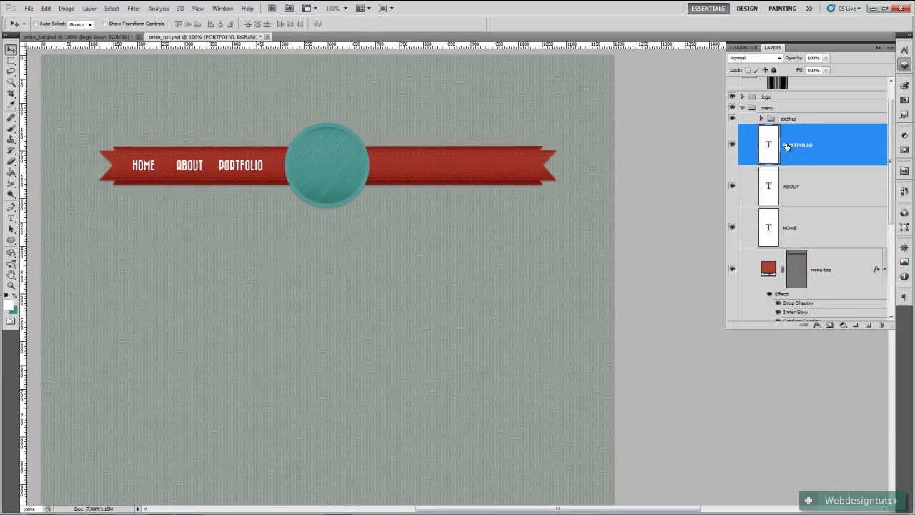
{"action": "left_click_drag", "start_coordinate": [253, 168], "coordinate": [506, 184]}
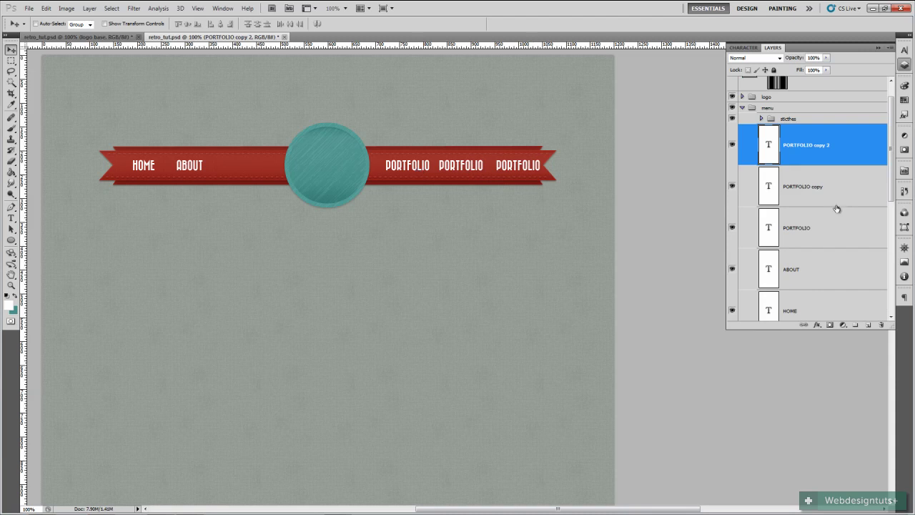
Duplicate the ABOUT label to the gap beside the badge and change the copy's text to SERVICES.
{"action": "left_click", "coordinate": [797, 281]}
{"action": "left_click_drag", "start_coordinate": [203, 165], "coordinate": [255, 165]}
{"action": "double_click", "coordinate": [768, 271]}
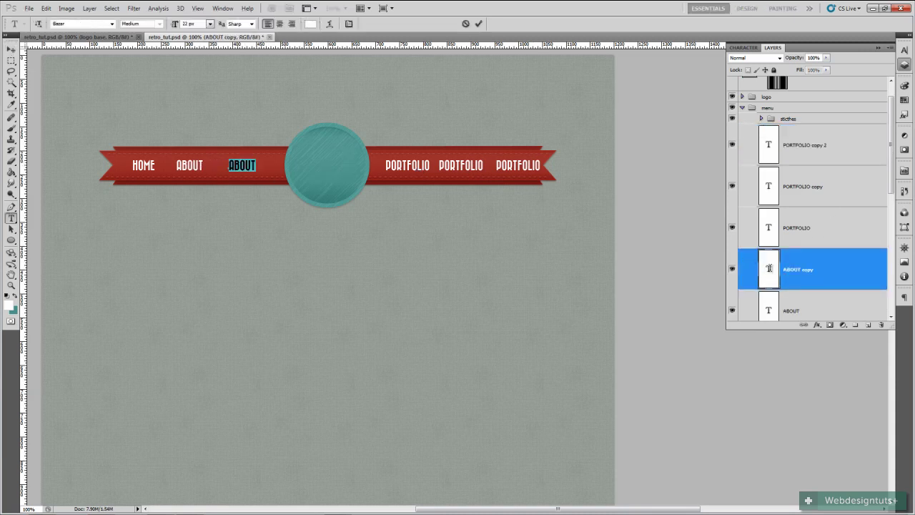
{"action": "type", "text": "SERVICES"}
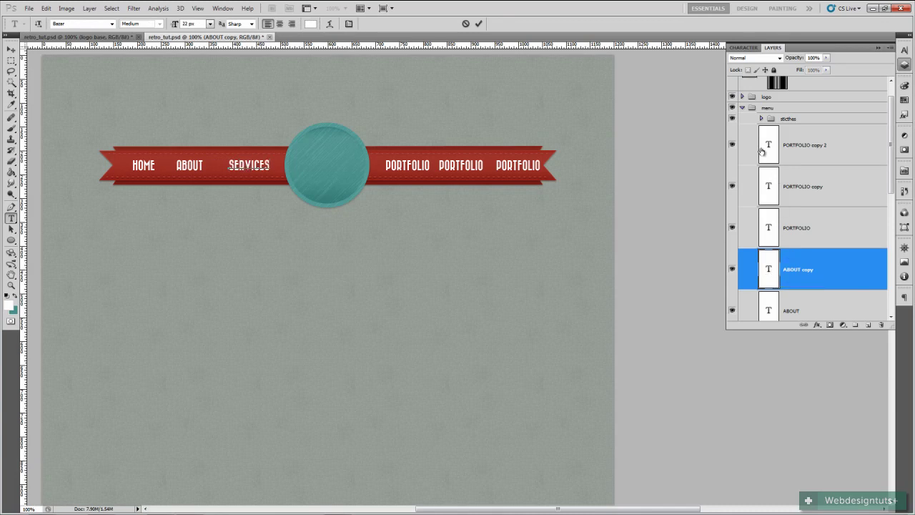
{"action": "left_click", "coordinate": [478, 23]}
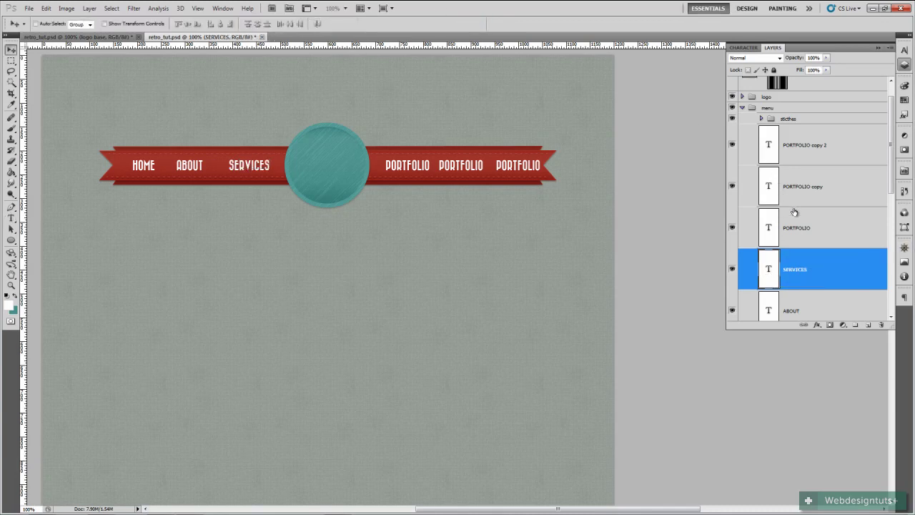
Change the middle PORTFOLIO label on the right half to BLOG and the outermost one to CONTACT.
{"action": "double_click", "coordinate": [770, 188]}
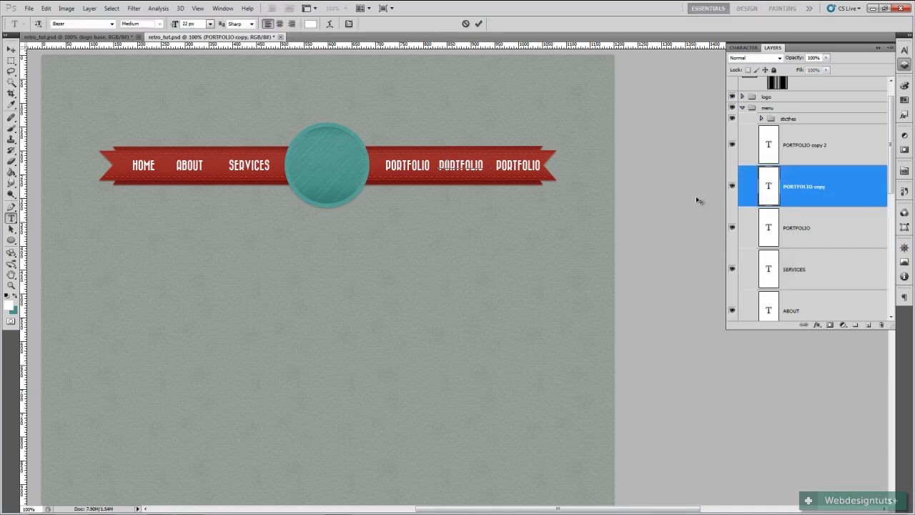
{"action": "type", "text": "BLOG"}
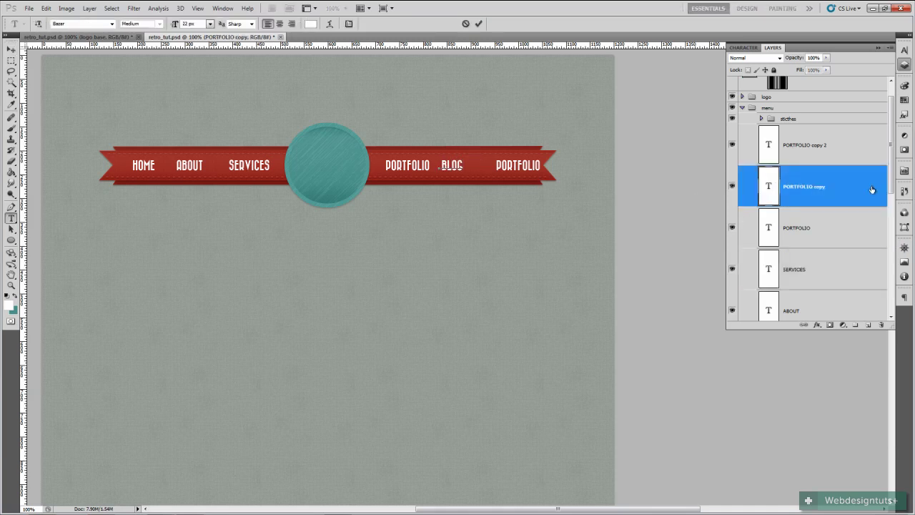
{"action": "left_click", "coordinate": [768, 145]}
{"action": "double_click", "coordinate": [768, 145]}
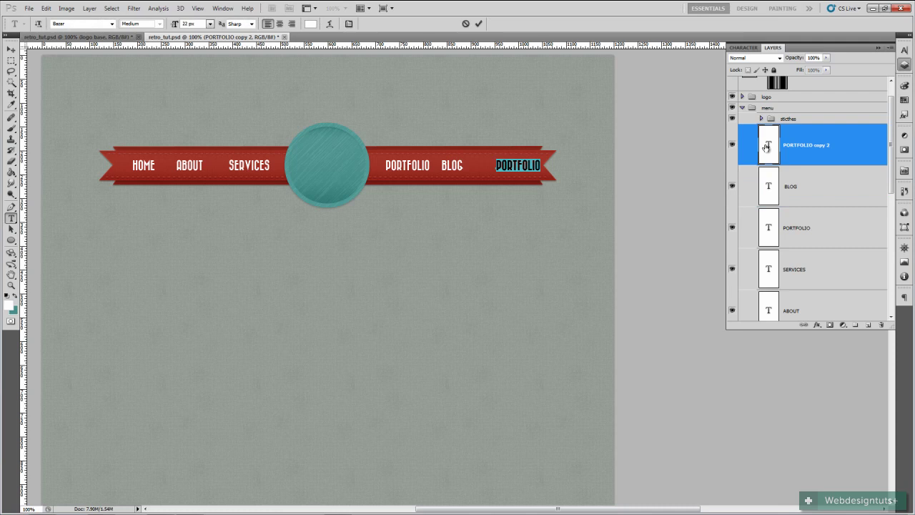
{"action": "type", "text": "CONTACT"}
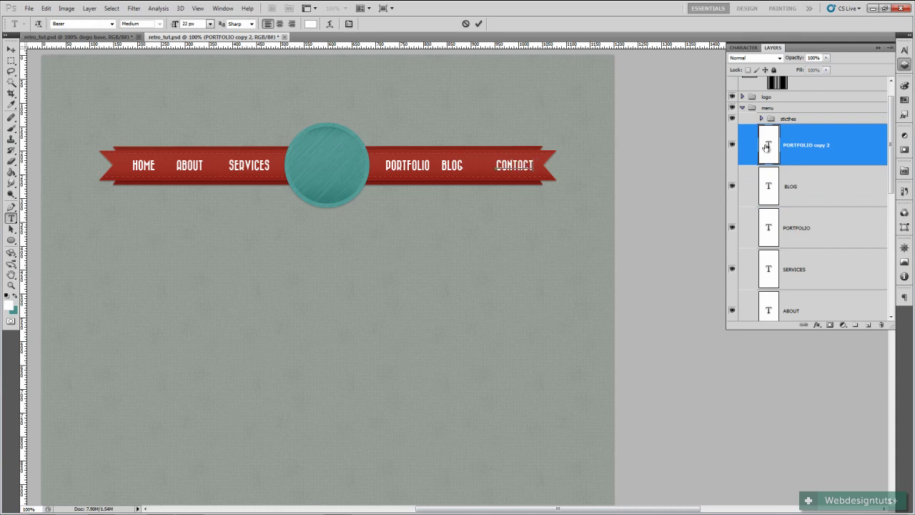
{"action": "left_click", "coordinate": [478, 23]}
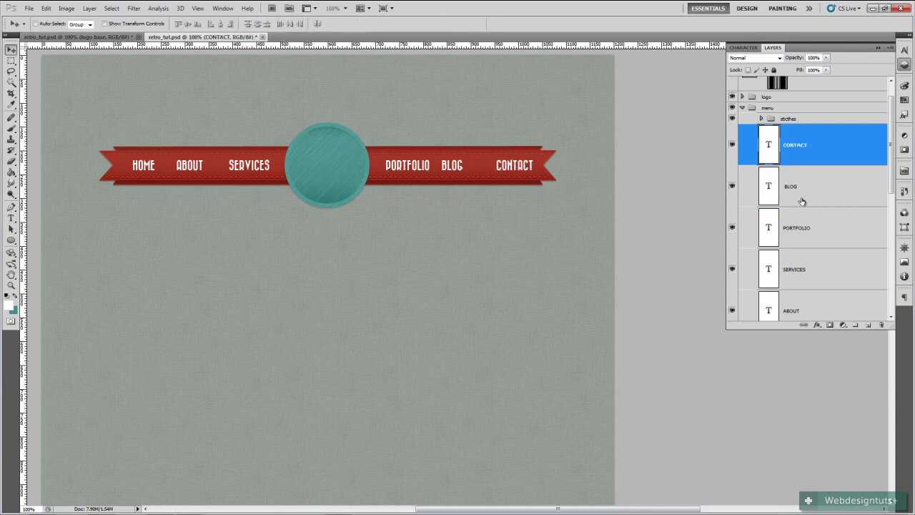
Distribute the PORTFOLIO, BLOG and CONTACT labels evenly by their horizontal centers.
{"action": "left_click", "coordinate": [831, 225], "text": "shift"}
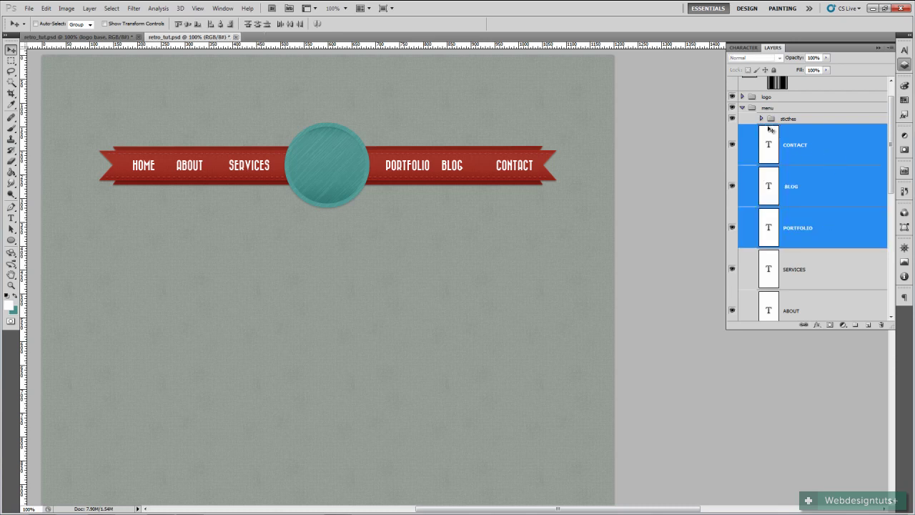
{"action": "left_click", "coordinate": [290, 23]}
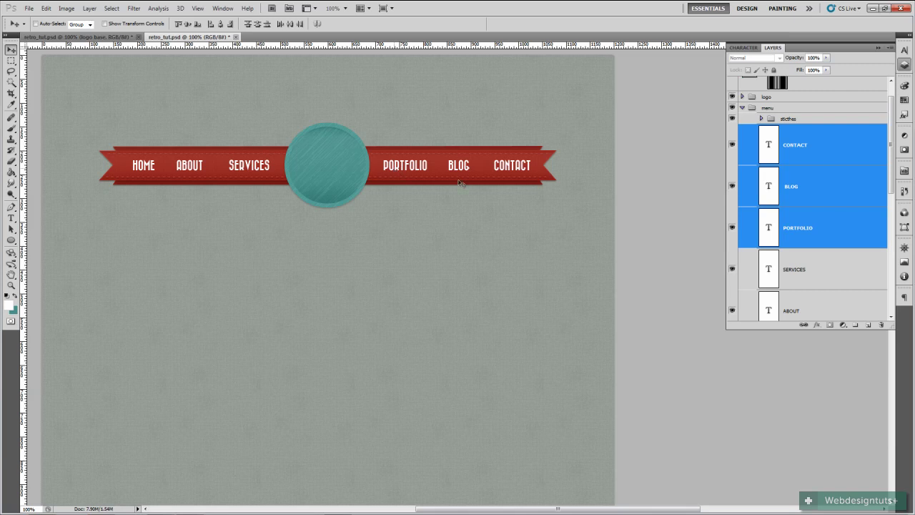
Move the CONTACT label slightly toward the badge and redistribute PORTFOLIO, BLOG and CONTACT by their horizontal centers.
{"action": "left_click", "coordinate": [774, 142]}
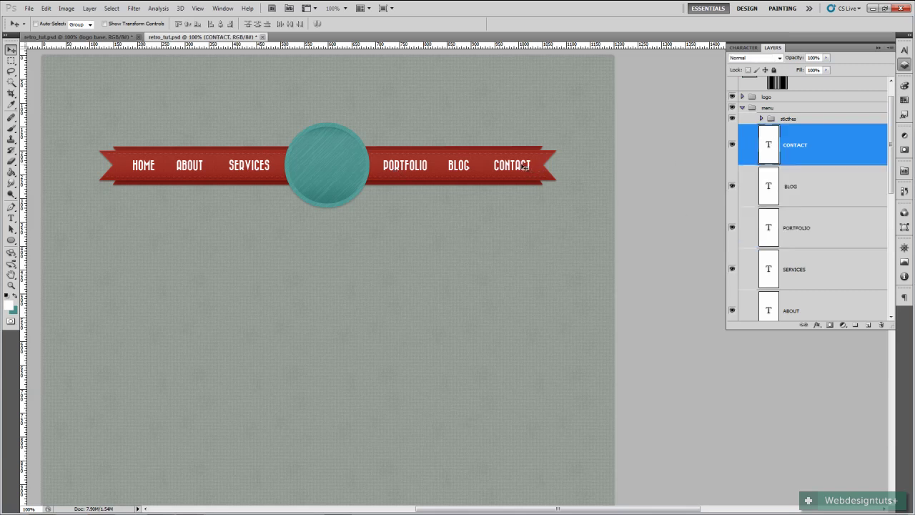
{"action": "left_click_drag", "start_coordinate": [524, 166], "coordinate": [520, 166]}
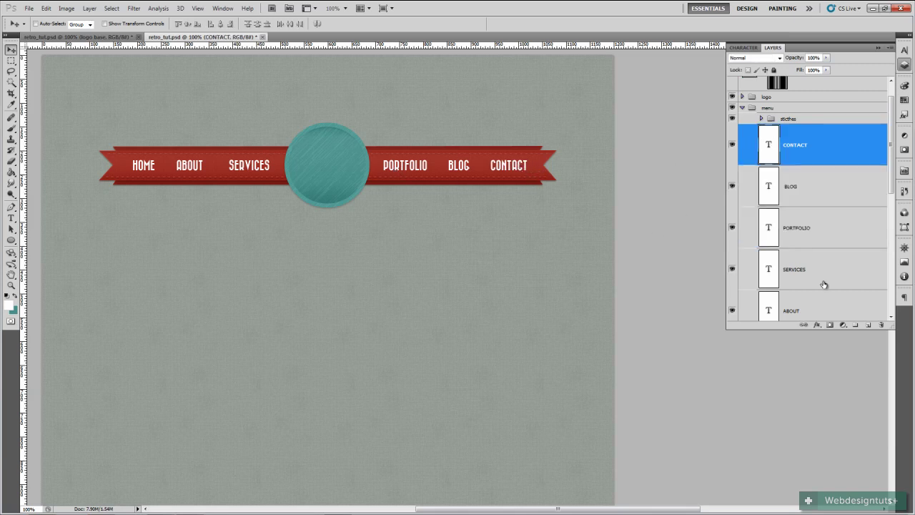
{"action": "left_click", "coordinate": [806, 230], "text": "shift"}
{"action": "left_click", "coordinate": [288, 25]}
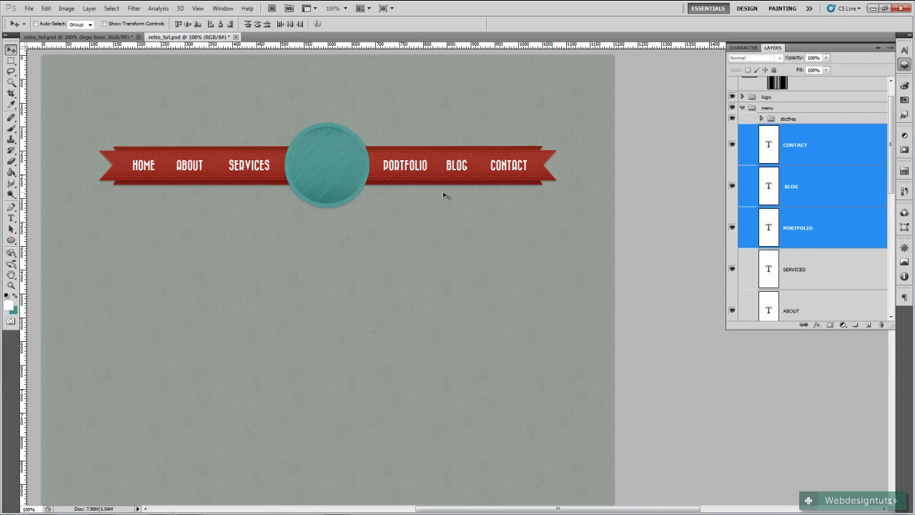
Distribute the HOME, ABOUT and SERVICES labels evenly by their horizontal centers.
{"action": "left_click", "coordinate": [786, 280]}
{"action": "scroll", "coordinate": [797, 284], "scroll_direction": "down", "scroll_amount": 3}
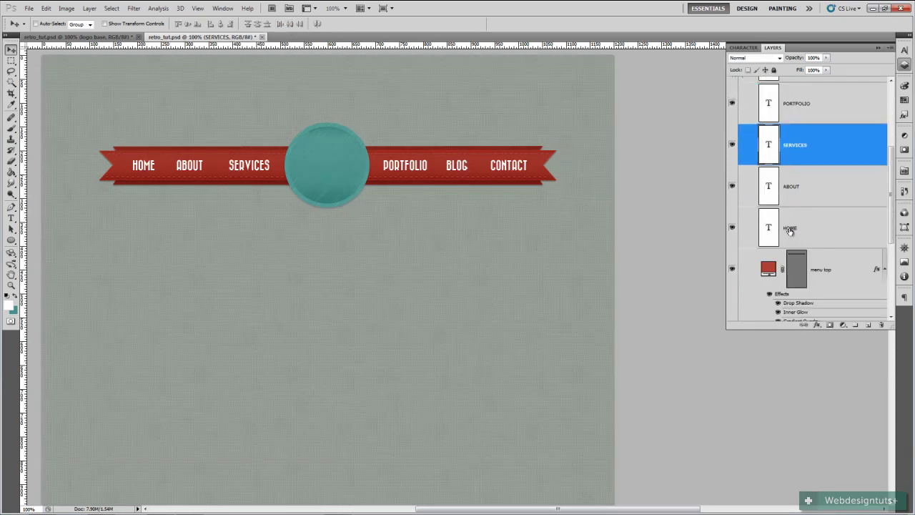
{"action": "left_click", "coordinate": [788, 231], "text": "shift"}
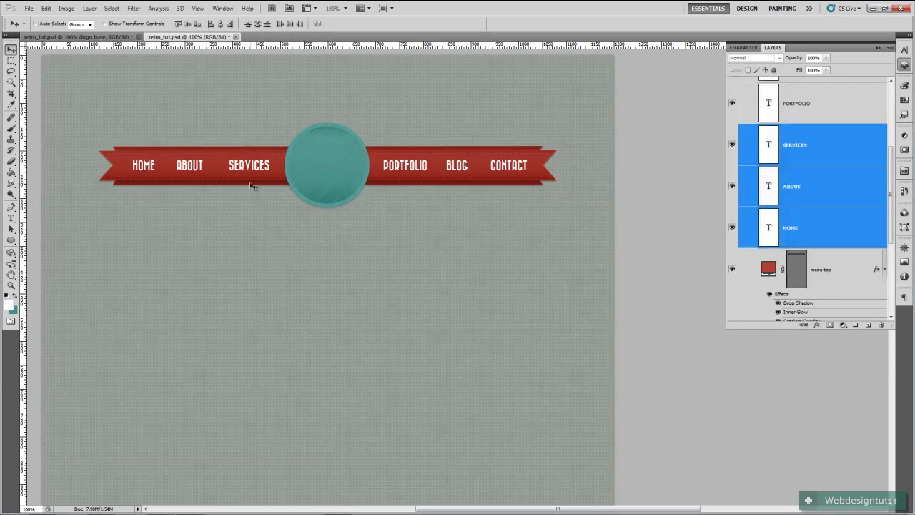
{"action": "left_click", "coordinate": [290, 24]}
Check how the HOME and ABOUT labels are styled in the finished reference layout, and return to the working document.
{"action": "left_click", "coordinate": [795, 216]}
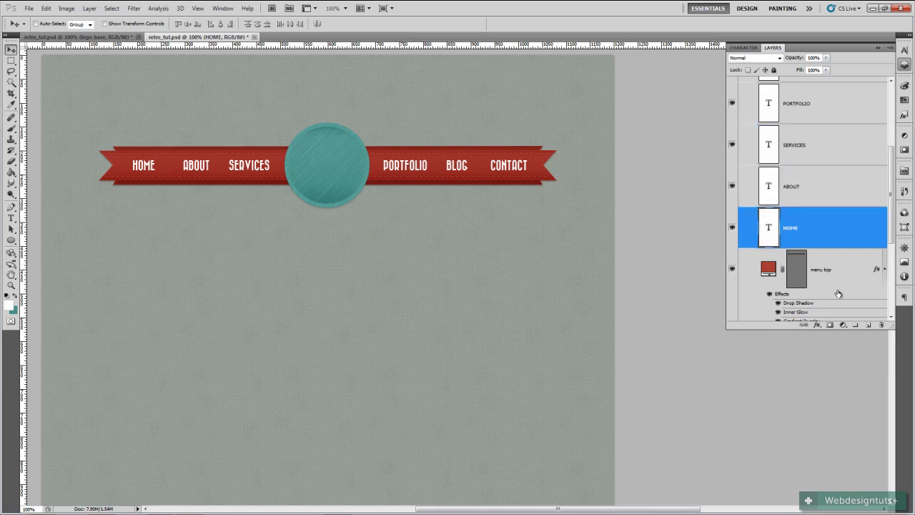
{"action": "scroll", "coordinate": [820, 192], "scroll_direction": "up", "scroll_amount": 1}
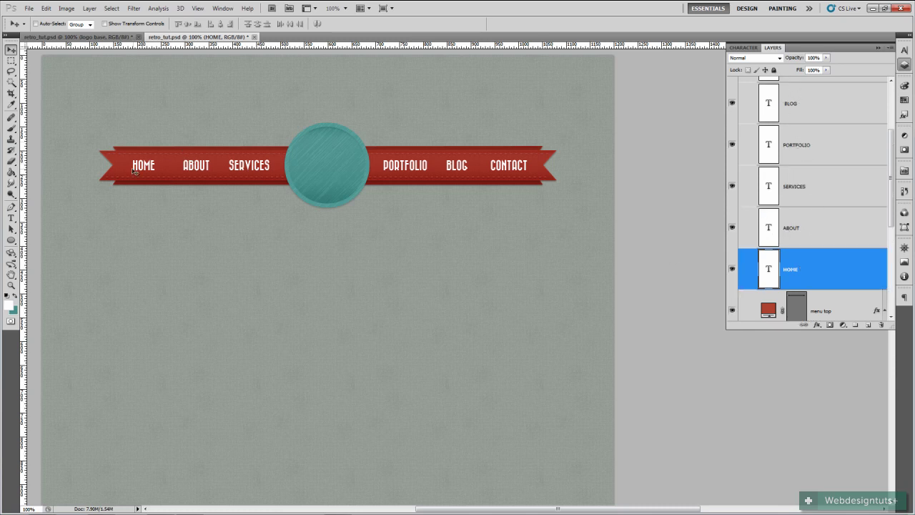
{"action": "left_click", "coordinate": [120, 36]}
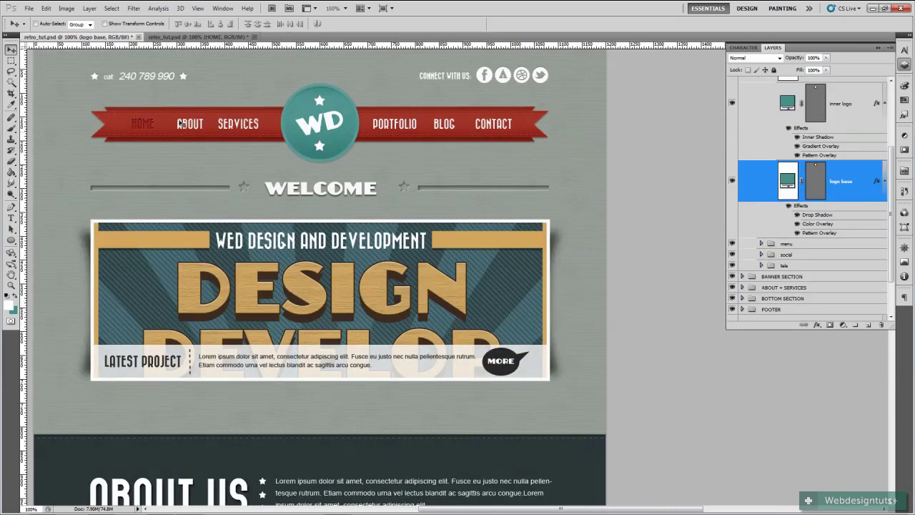
{"action": "left_click", "coordinate": [206, 38]}
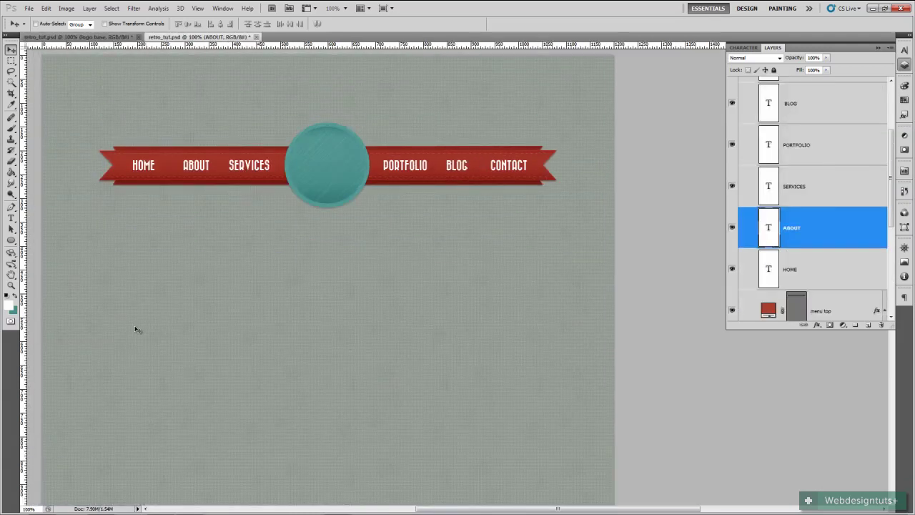
Add an Inner Shadow to the ABOUT label with the Linear Burn blend mode and 35% opacity.
{"action": "right_click", "coordinate": [773, 226]}
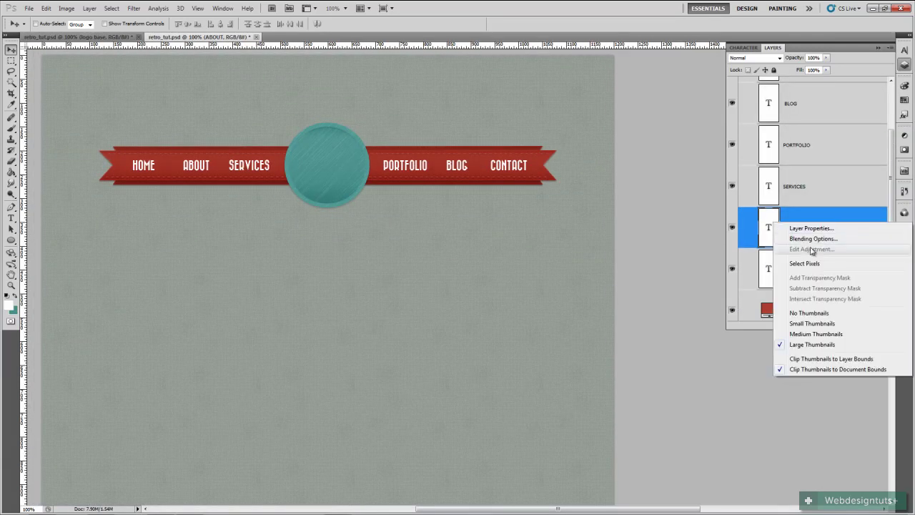
{"action": "left_click", "coordinate": [760, 239]}
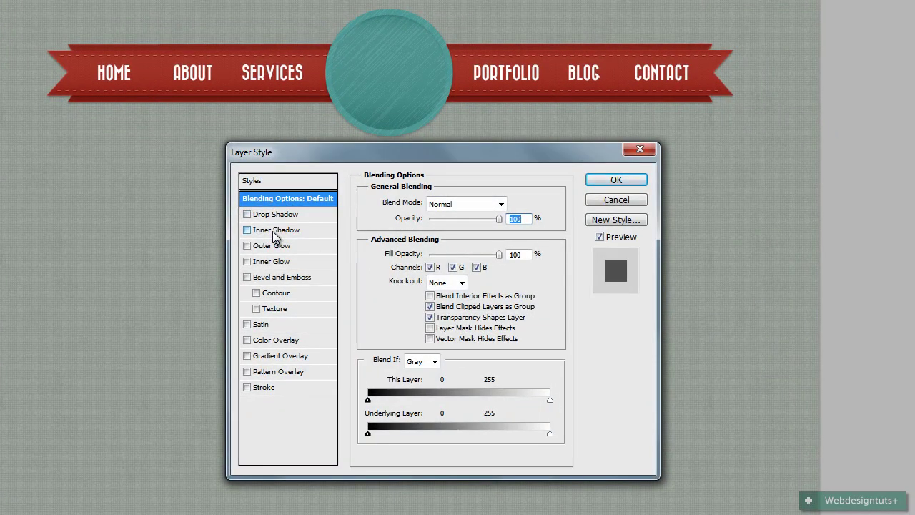
{"action": "left_click", "coordinate": [276, 232]}
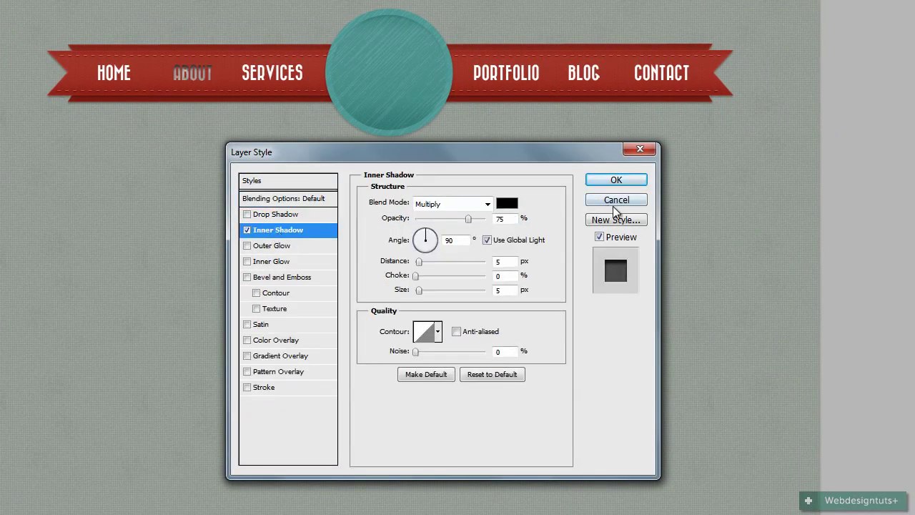
{"action": "left_click", "coordinate": [488, 205]}
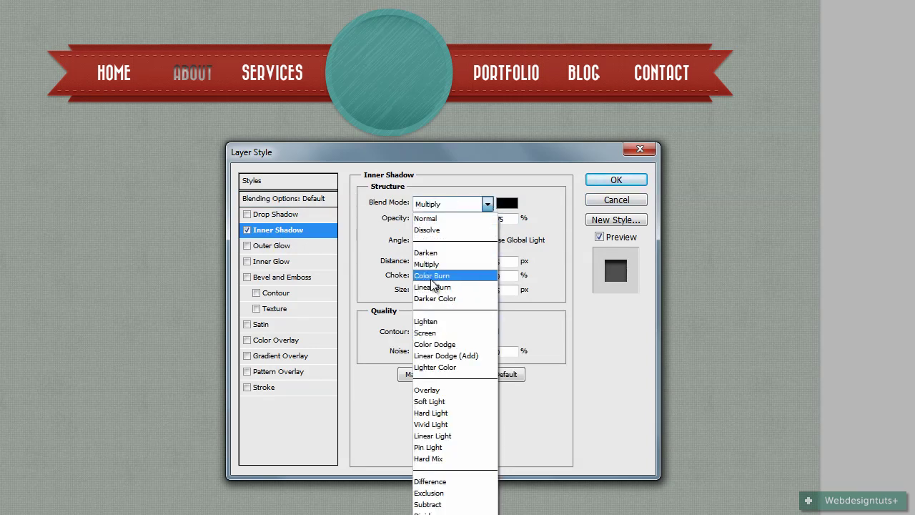
{"action": "left_click", "coordinate": [433, 288]}
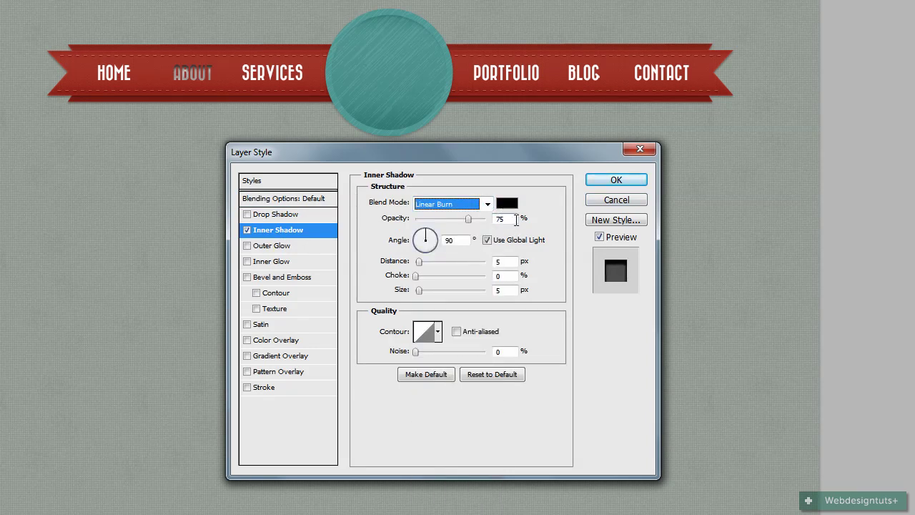
{"action": "key", "text": "Tab"}
{"action": "type", "text": "35"}
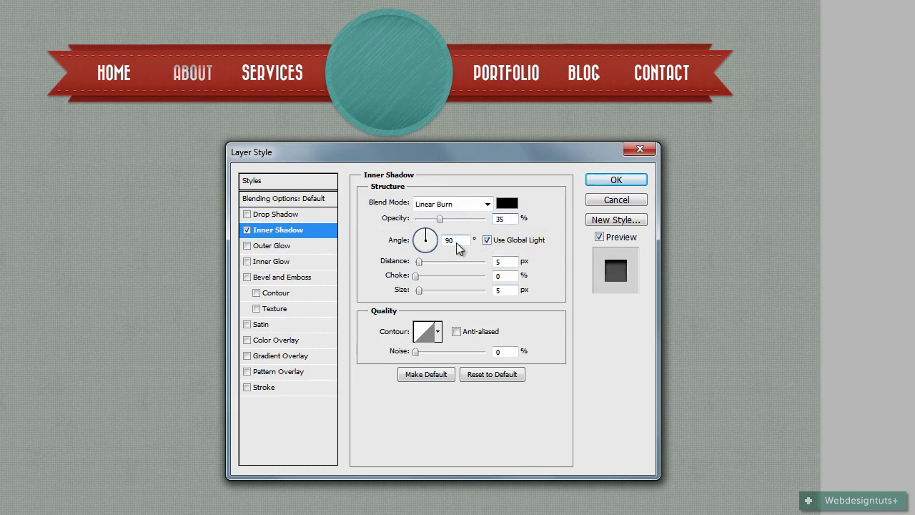
Set the ABOUT label's inner shadow to 1 px distance and 1 px size, compare it off and on, and apply it.
{"action": "left_click", "coordinate": [506, 262]}
{"action": "type", "text": "1"}
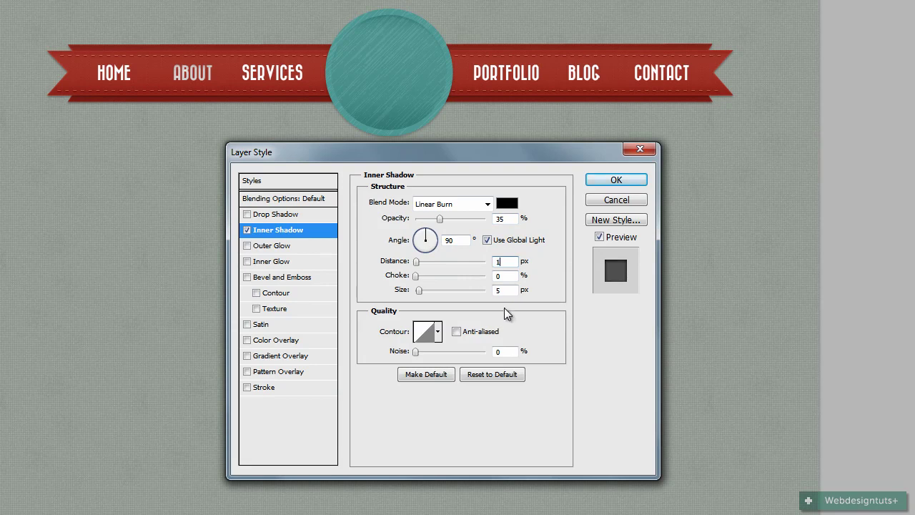
{"action": "key", "text": "Tab"}
{"action": "key", "text": "Tab"}
{"action": "type", "text": "1"}
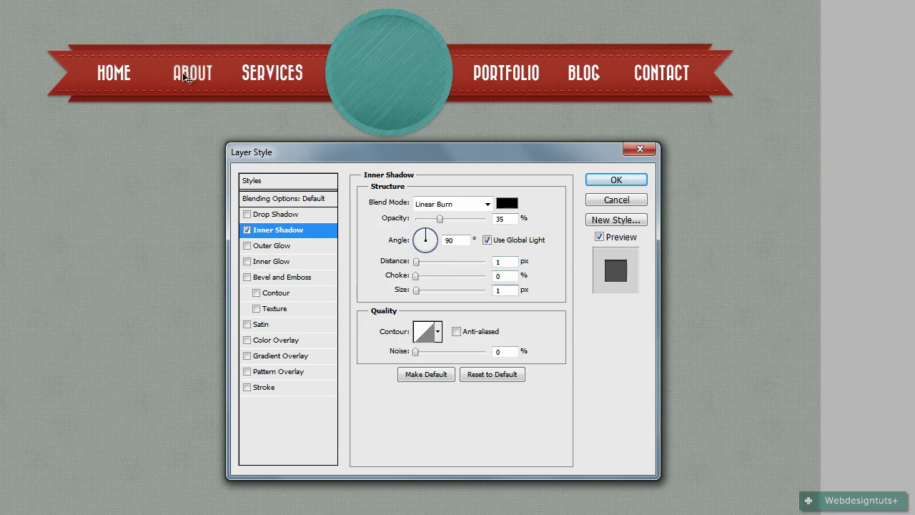
{"action": "left_click", "coordinate": [248, 230]}
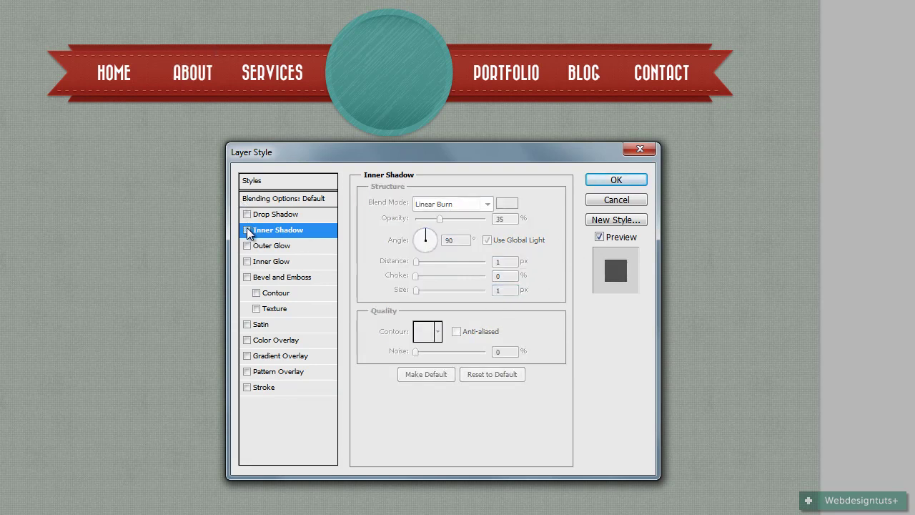
{"action": "left_click", "coordinate": [248, 230]}
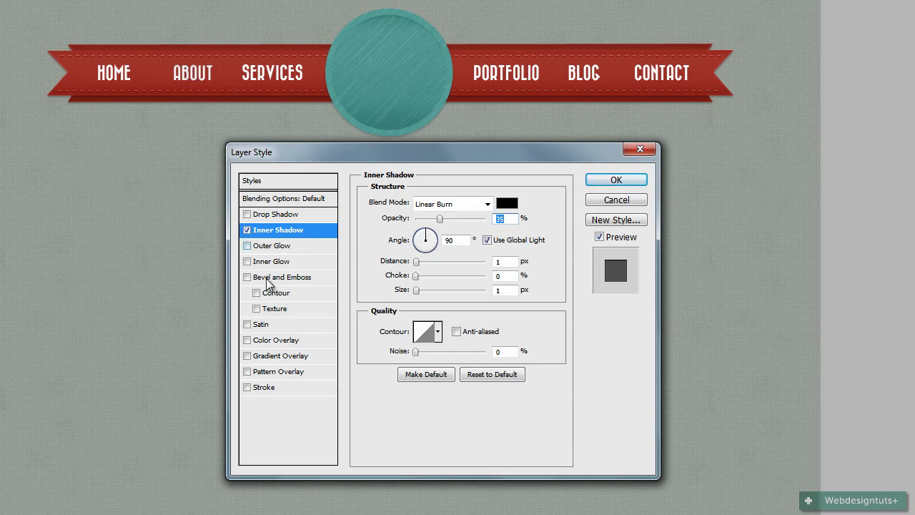
{"action": "left_click", "coordinate": [636, 179]}
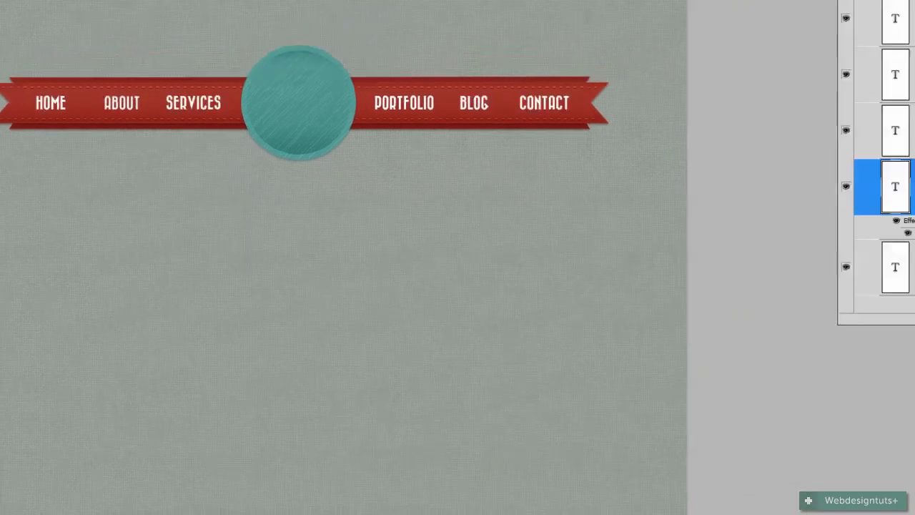
Copy the ABOUT label's layer style and paste it onto the SERVICES, PORTFOLIO, BLOG and CONTACT labels.
{"action": "right_click", "coordinate": [869, 207]}
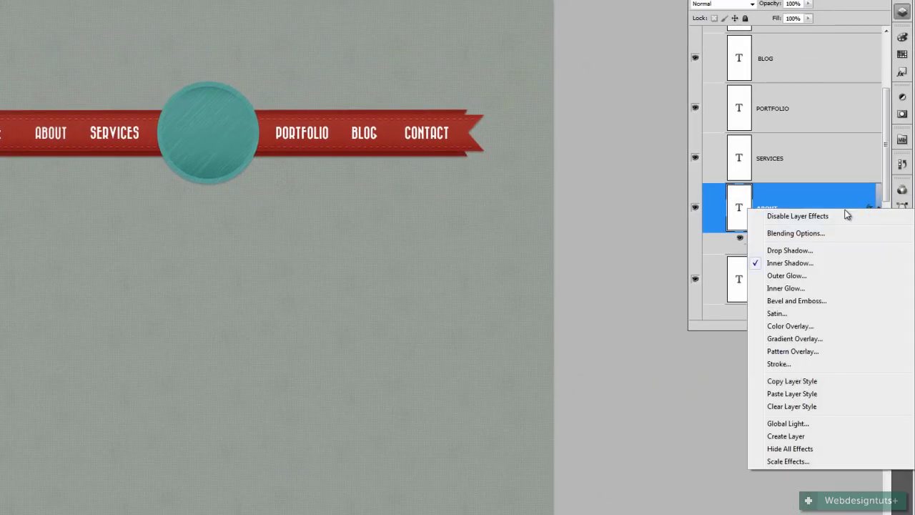
{"action": "key", "text": "Escape"}
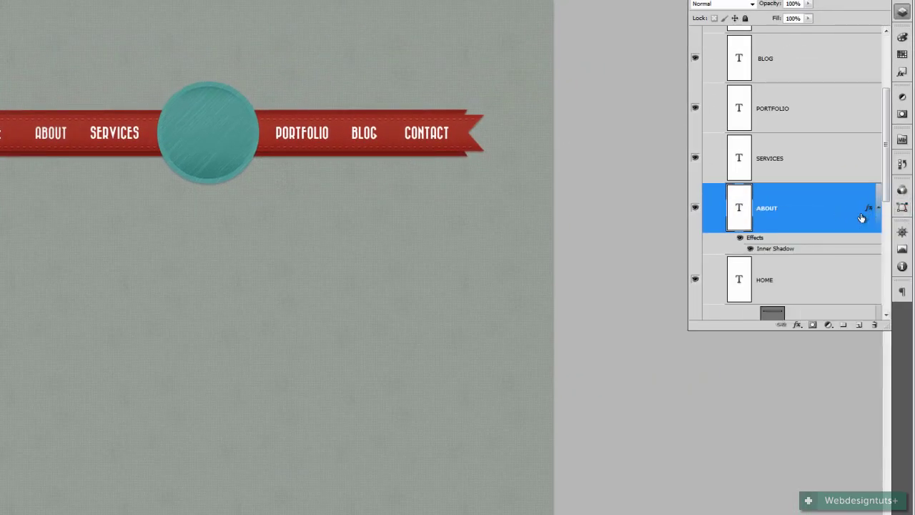
{"action": "right_click", "coordinate": [872, 208]}
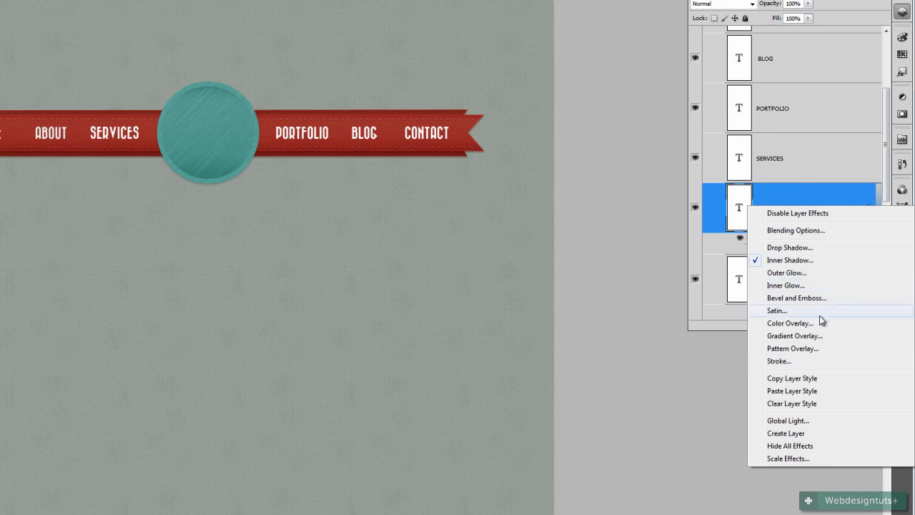
{"action": "left_click", "coordinate": [799, 385]}
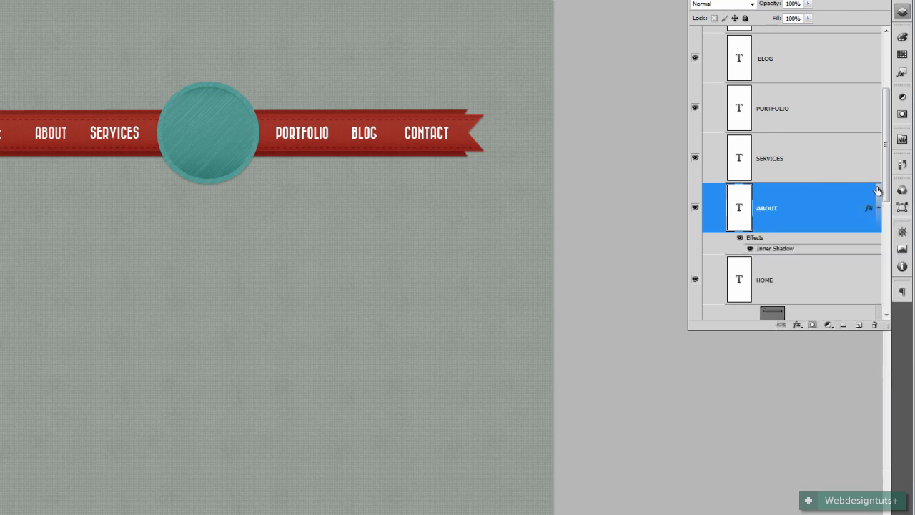
{"action": "left_click", "coordinate": [861, 161]}
{"action": "scroll", "coordinate": [883, 141], "scroll_direction": "up", "scroll_amount": 1}
{"action": "scroll", "coordinate": [879, 140], "scroll_direction": "up", "scroll_amount": 1}
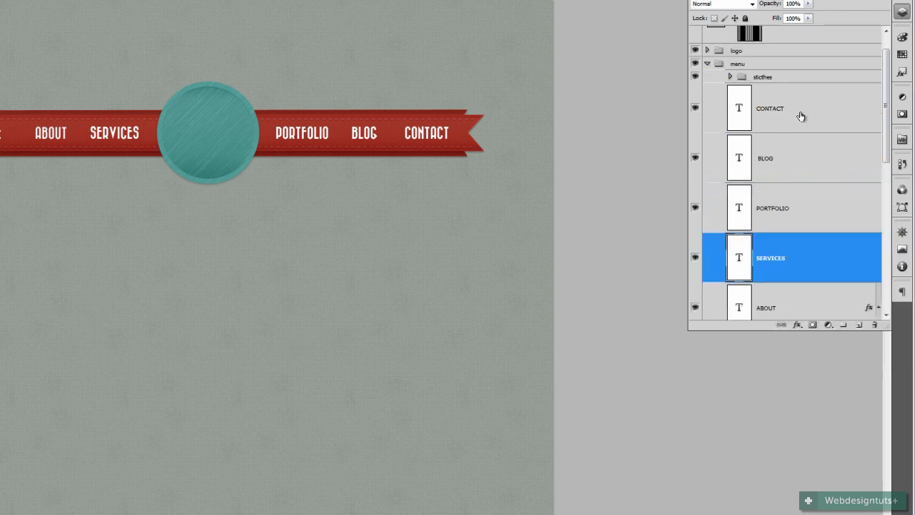
{"action": "left_click", "coordinate": [848, 120], "text": "shift"}
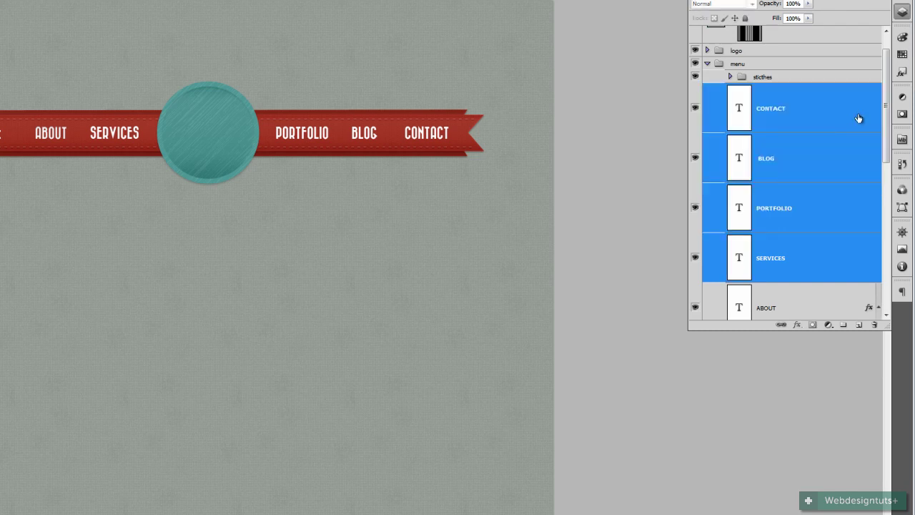
{"action": "right_click", "coordinate": [858, 114]}
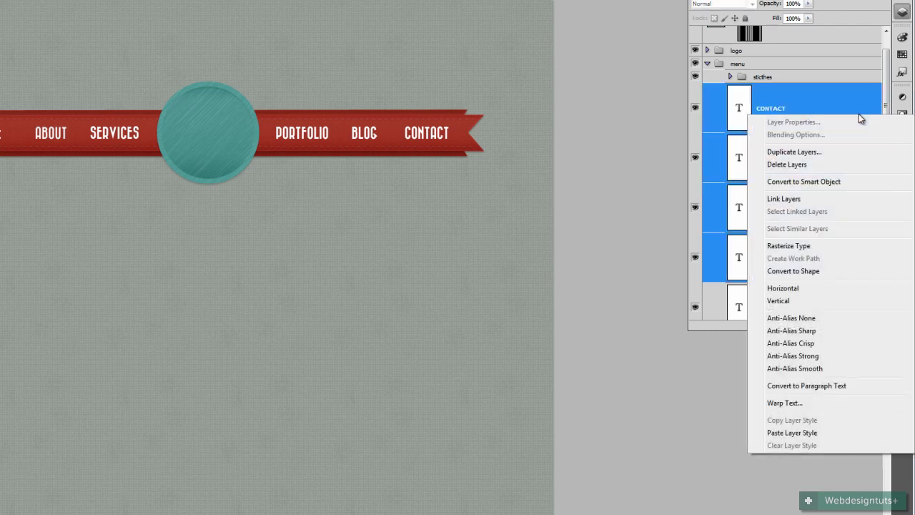
{"action": "left_click", "coordinate": [797, 433]}
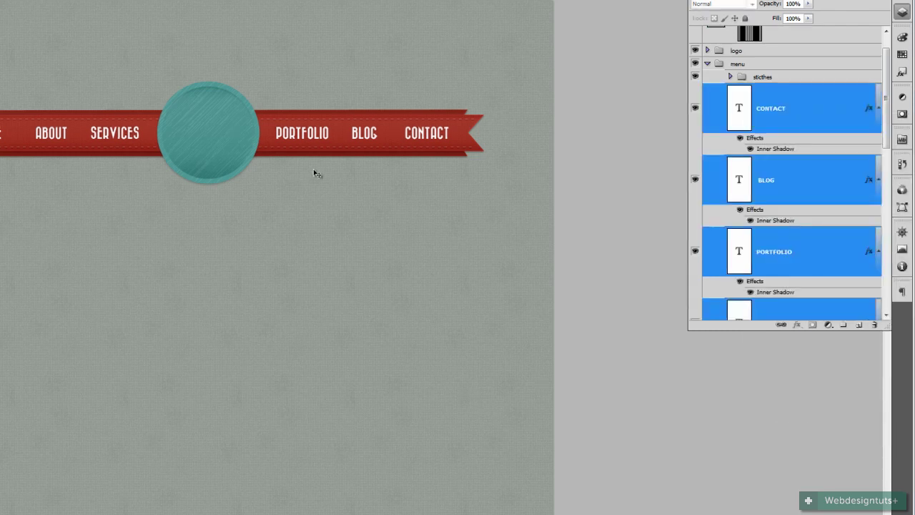
Add a Color Overlay to the HOME label using the dark red #993333.
{"action": "scroll", "coordinate": [769, 180], "scroll_direction": "down", "scroll_amount": 3}
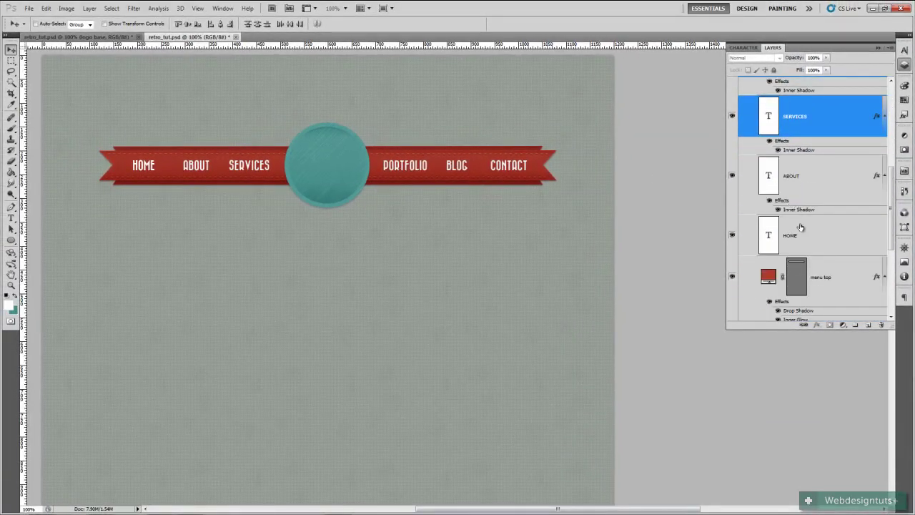
{"action": "left_click", "coordinate": [791, 237]}
{"action": "right_click", "coordinate": [764, 232]}
{"action": "left_click", "coordinate": [799, 248]}
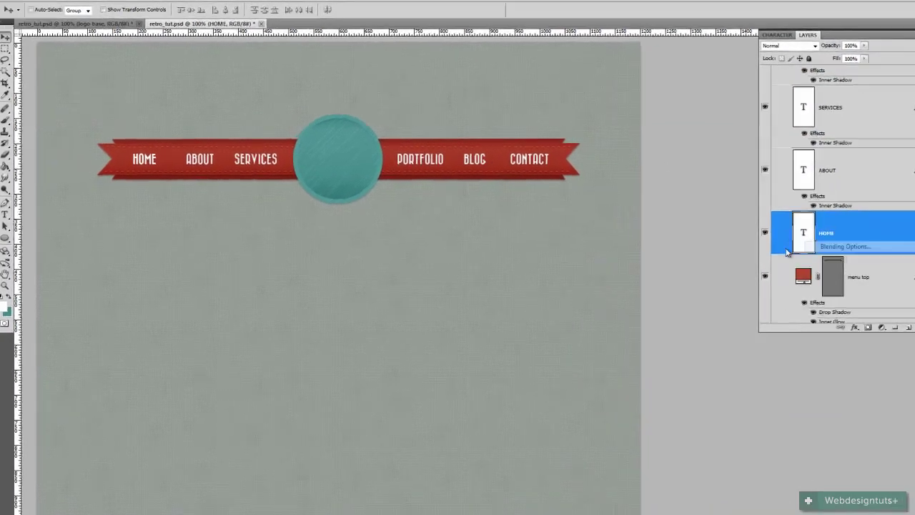
{"action": "left_click", "coordinate": [257, 347]}
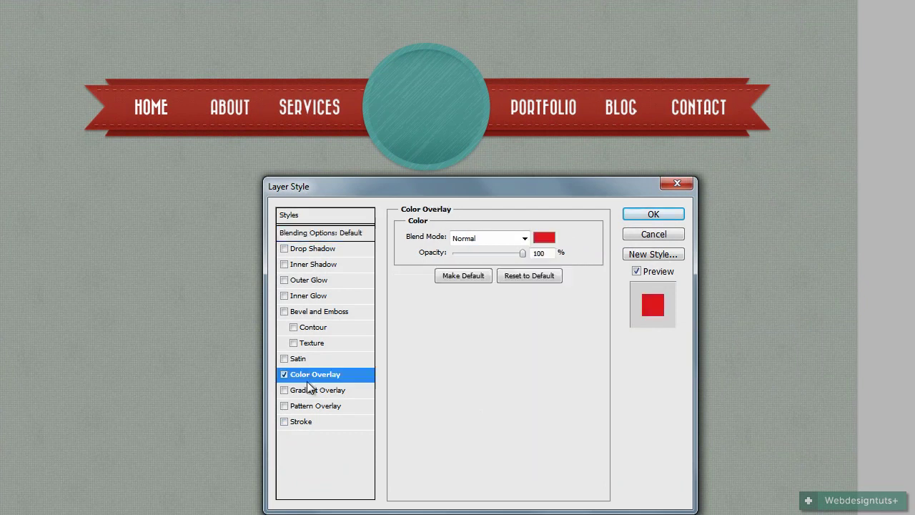
{"action": "left_click", "coordinate": [549, 238]}
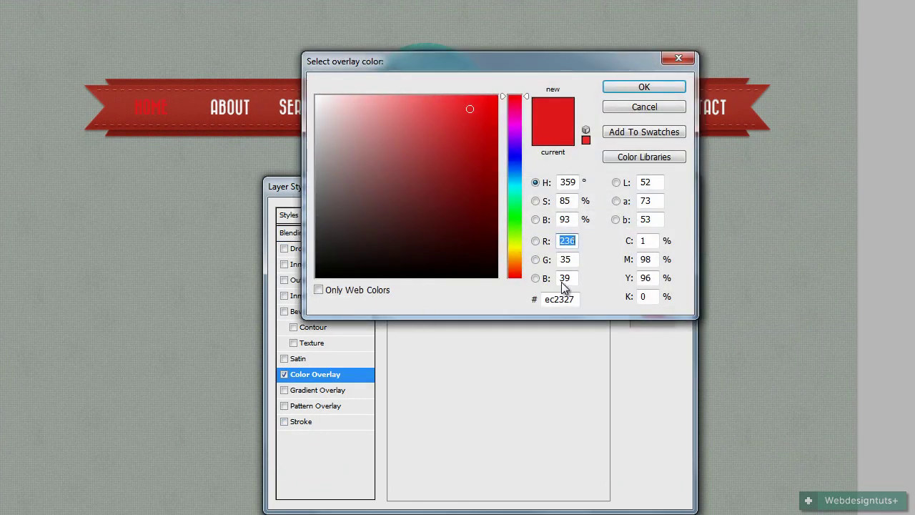
{"action": "left_click", "coordinate": [576, 299]}
{"action": "type", "text": "99"}
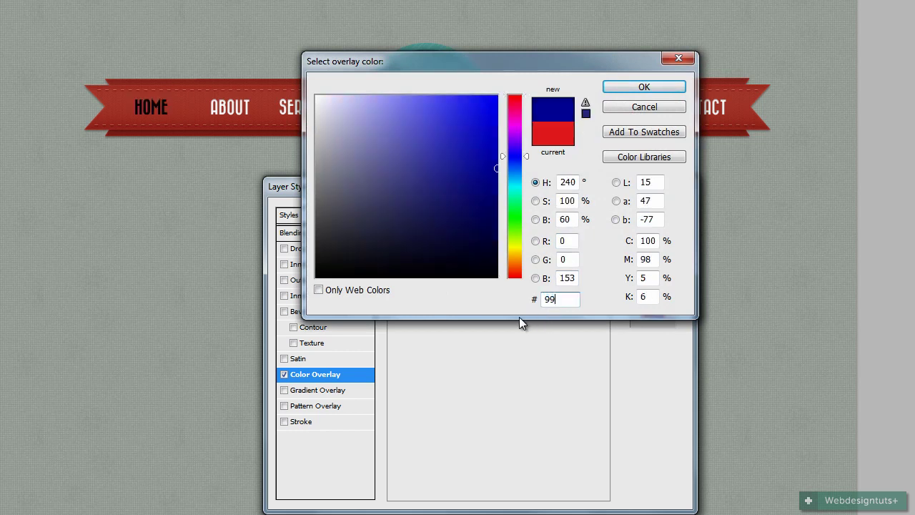
{"action": "type", "text": "3333"}
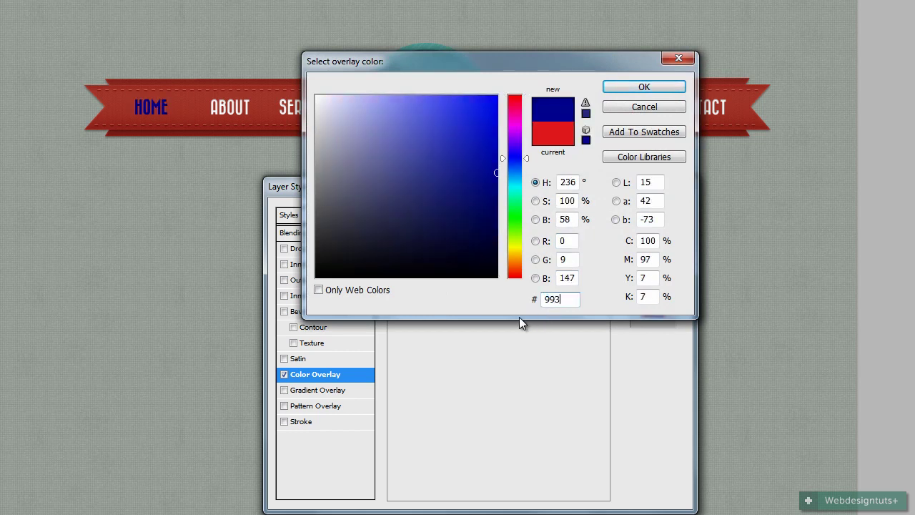
{"action": "left_click", "coordinate": [629, 89]}
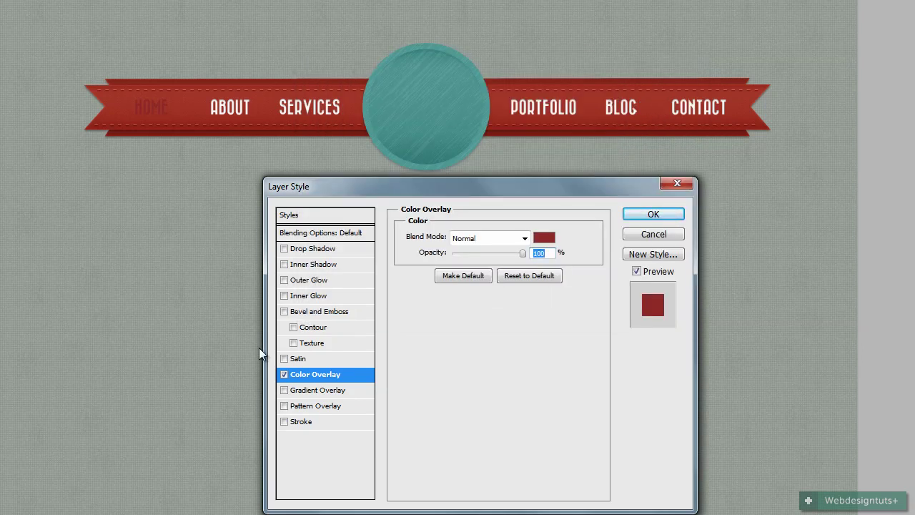
Add an Inner Shadow to the HOME label with the Linear Burn blend mode and 35% opacity.
{"action": "left_click", "coordinate": [303, 265]}
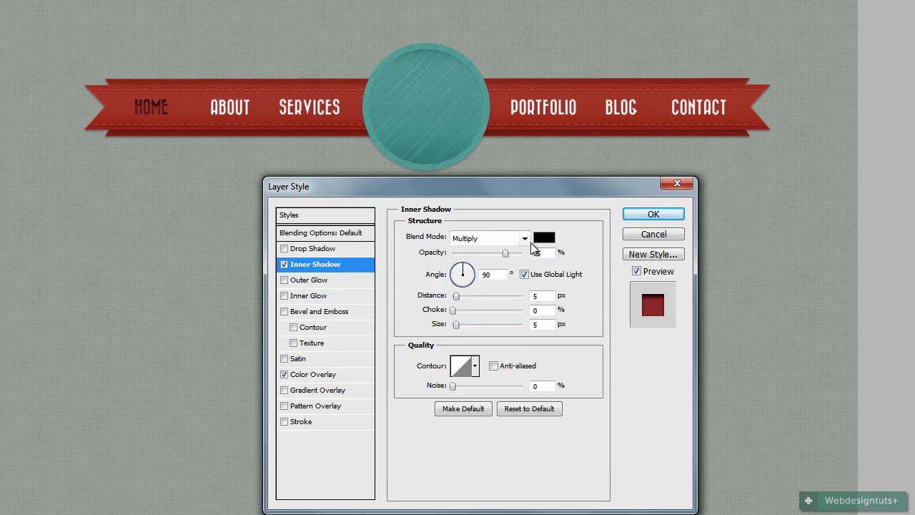
{"action": "left_click", "coordinate": [524, 238]}
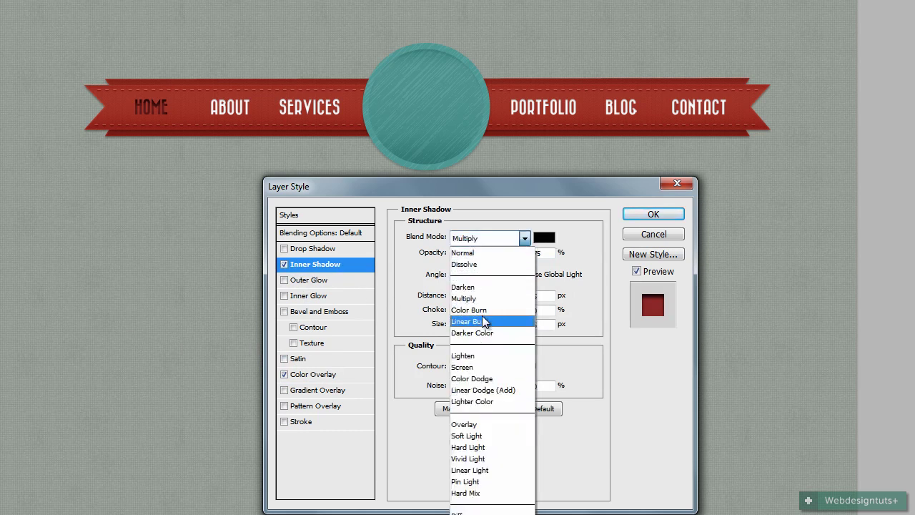
{"action": "left_click", "coordinate": [469, 321]}
{"action": "left_click", "coordinate": [534, 253]}
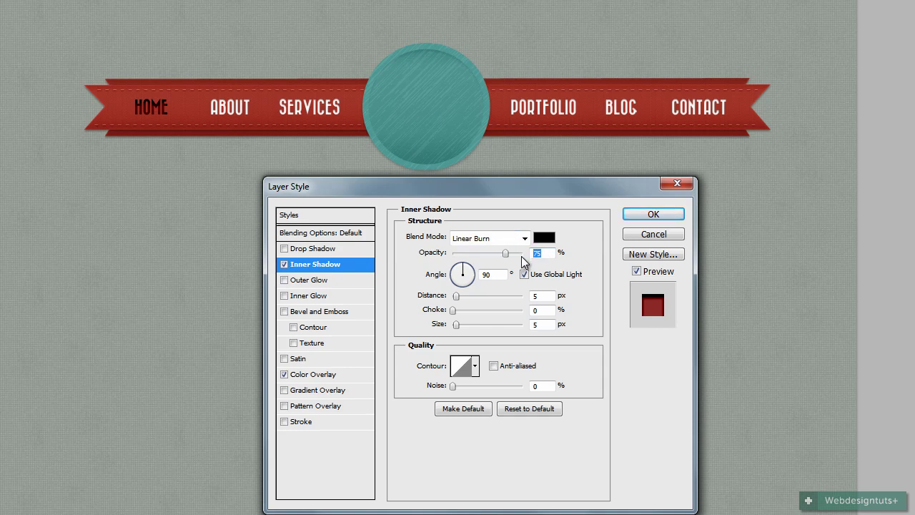
{"action": "type", "text": "25"}
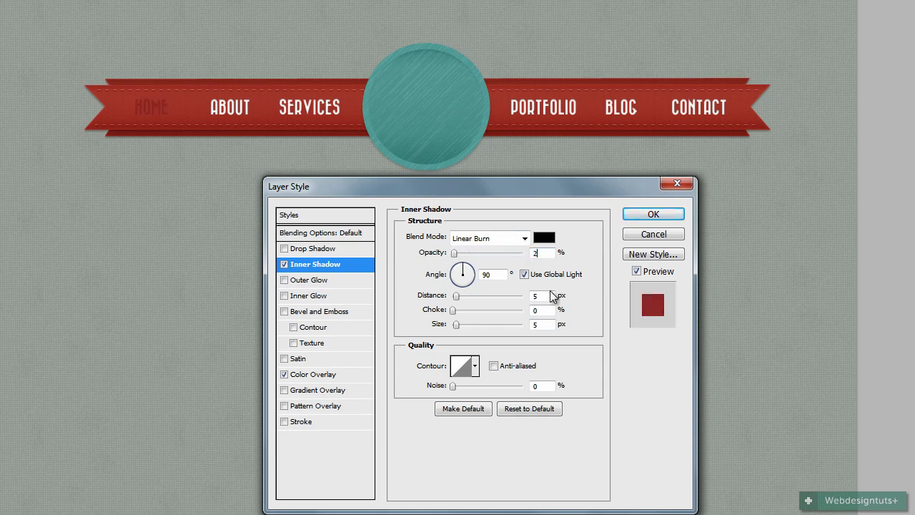
{"action": "key", "text": "BackSpace"}
{"action": "type", "text": "35"}
{"action": "key", "text": "BackSpace"}
{"action": "key", "text": "BackSpace"}
{"action": "key", "text": "BackSpace"}
{"action": "type", "text": "35"}
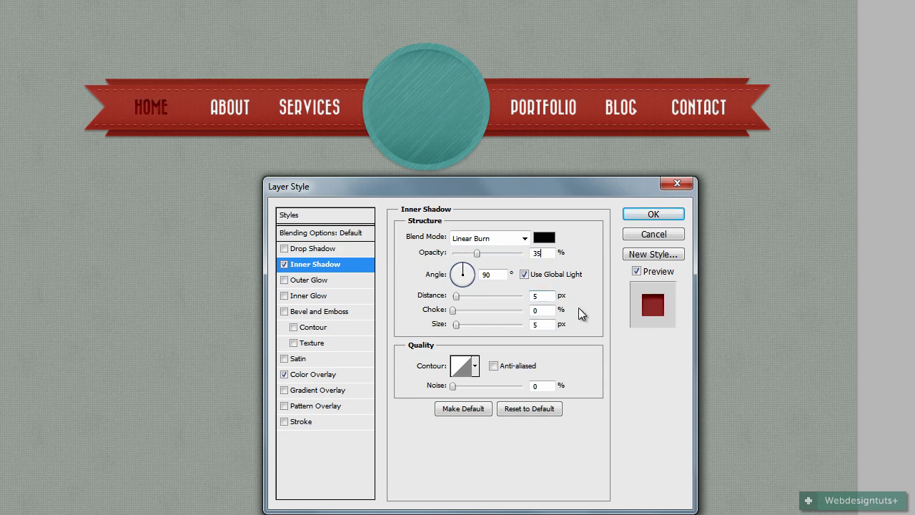
Set the HOME label's inner shadow to 1 px distance and 1 px size.
{"action": "double_click", "coordinate": [544, 295]}
{"action": "type", "text": "1"}
{"action": "double_click", "coordinate": [544, 324]}
{"action": "type", "text": "1"}
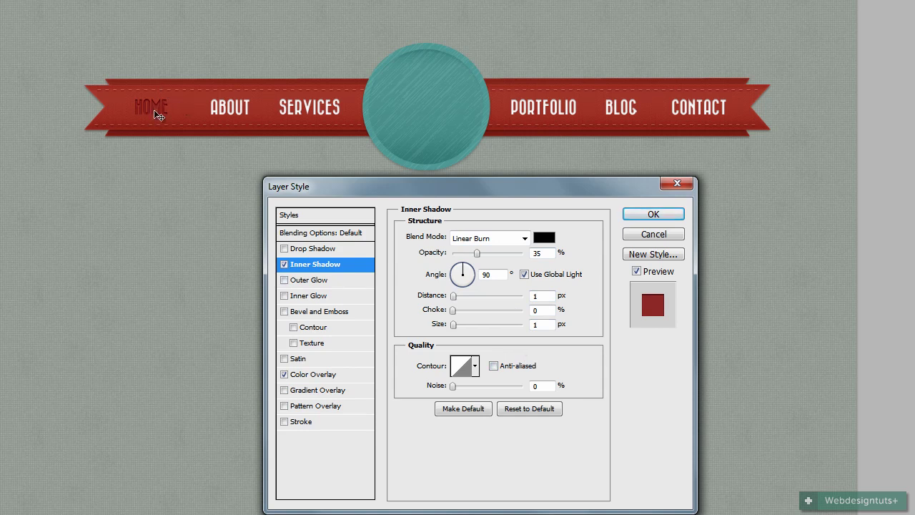
Add a Drop Shadow to the HOME label with the Overlay blend mode and a near-white shadow color.
{"action": "left_click", "coordinate": [327, 248]}
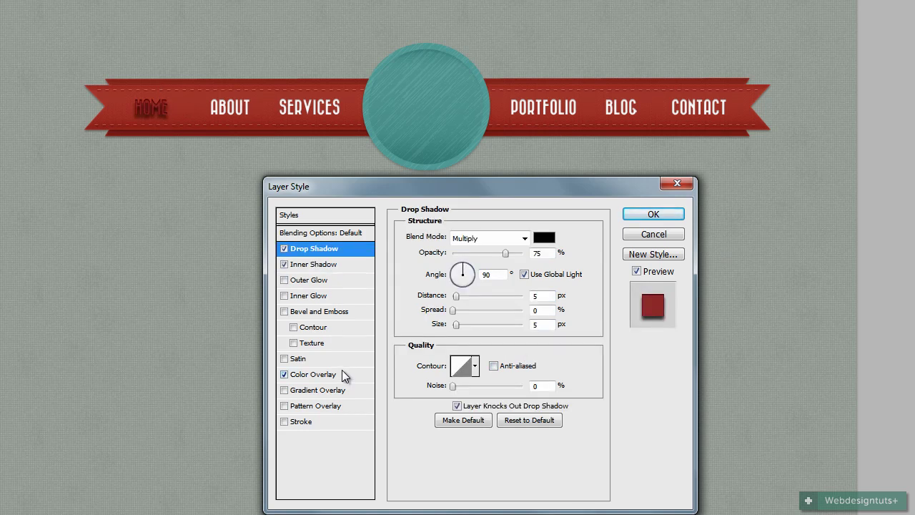
{"action": "left_click", "coordinate": [493, 238]}
{"action": "left_click", "coordinate": [475, 424]}
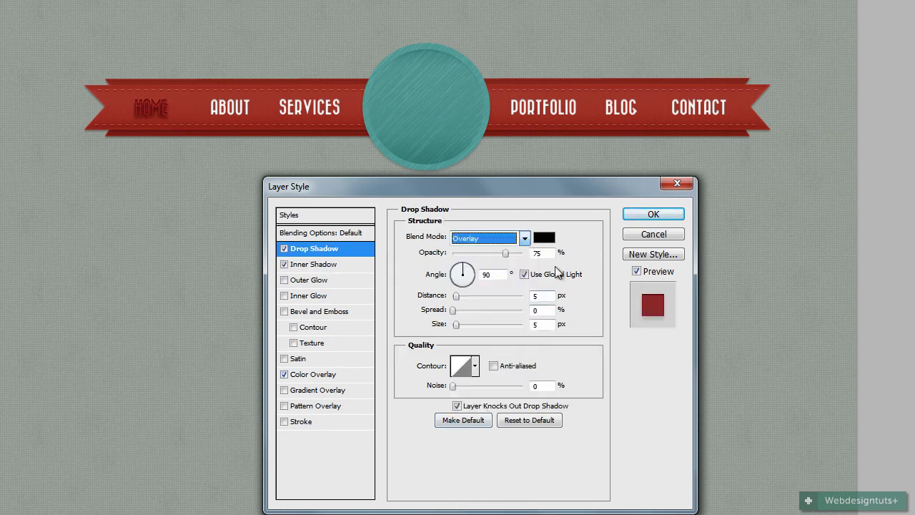
{"action": "left_click", "coordinate": [544, 238]}
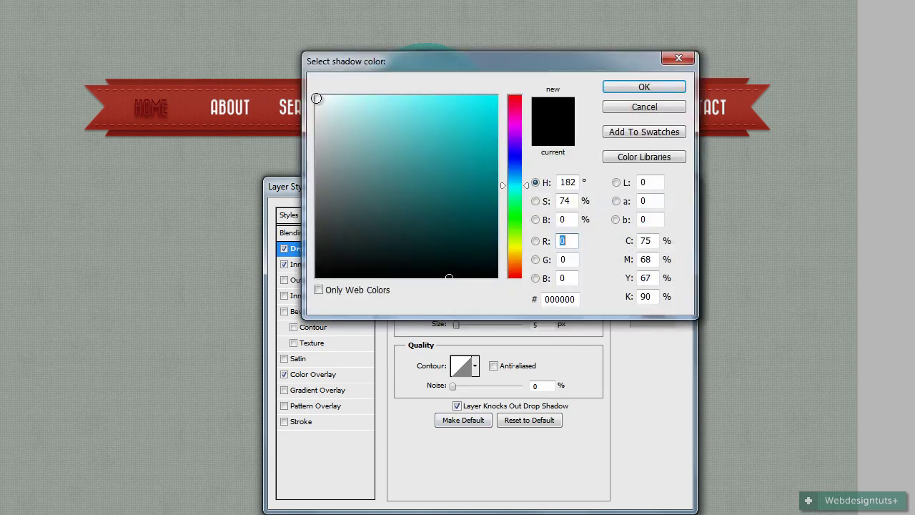
{"action": "left_click", "coordinate": [317, 97]}
{"action": "left_click", "coordinate": [643, 87]}
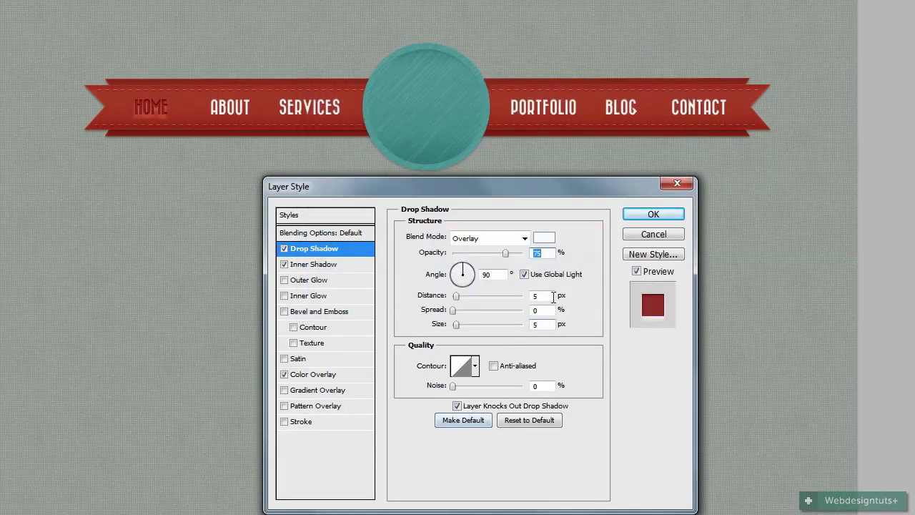
Set the HOME label's drop shadow to 1 px distance and 0 px size.
{"action": "double_click", "coordinate": [553, 297]}
{"action": "type", "text": "1"}
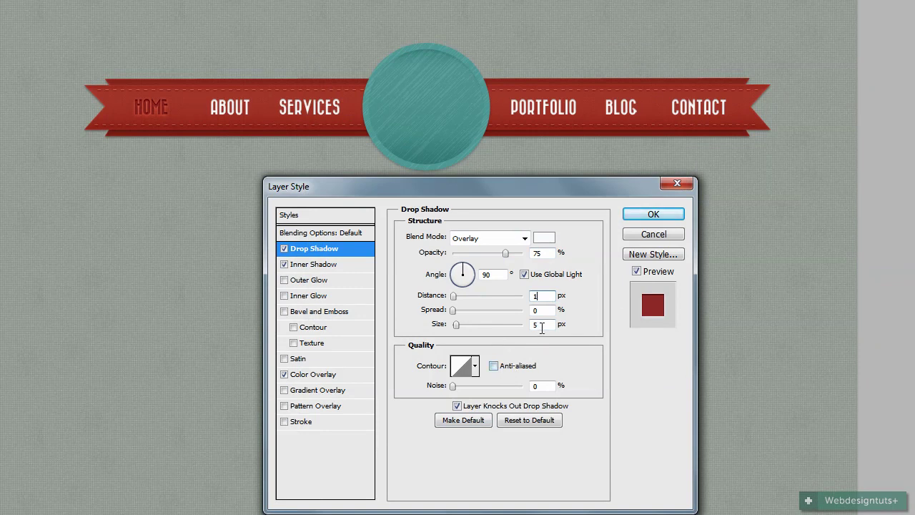
{"action": "double_click", "coordinate": [539, 324]}
{"action": "type", "text": "0"}
Compare the HOME label with its drop shadow off and on, and apply the layer style with the shadow enabled.
{"action": "left_click", "coordinate": [284, 248]}
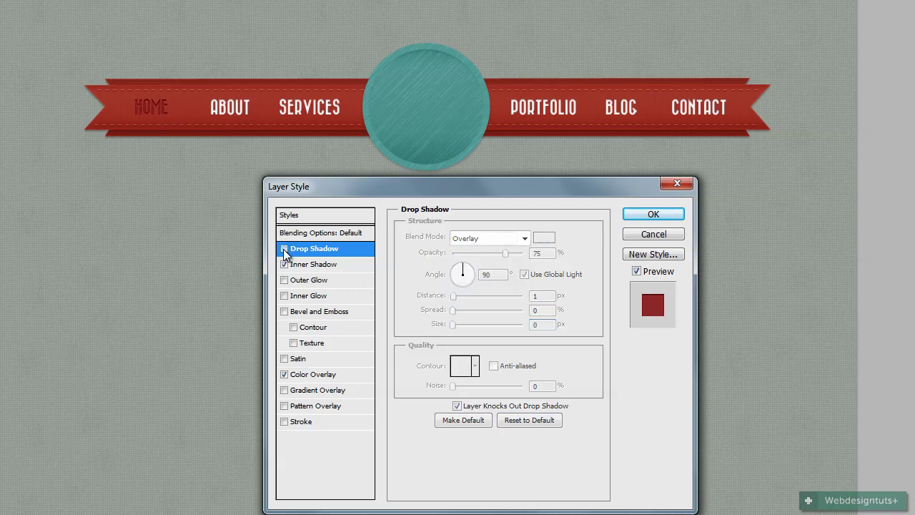
{"action": "left_click", "coordinate": [284, 248]}
{"action": "left_click", "coordinate": [285, 250]}
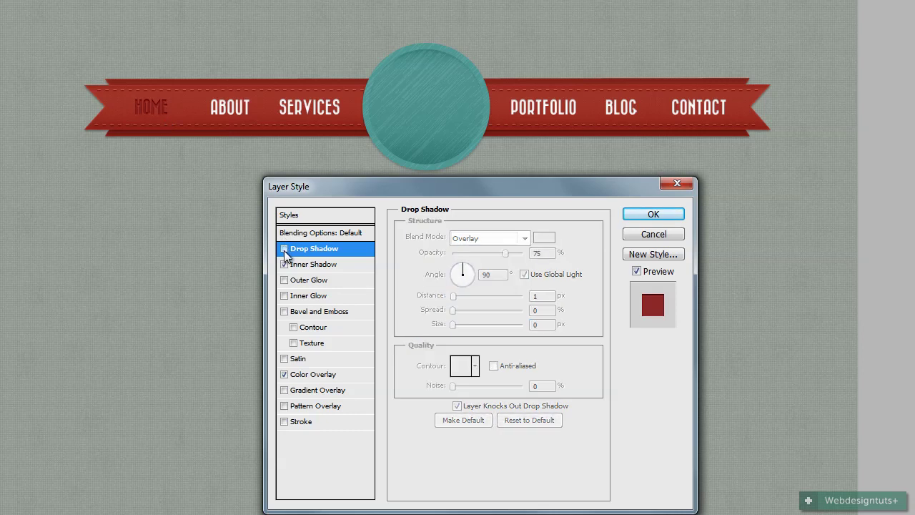
{"action": "left_click", "coordinate": [285, 250]}
{"action": "left_click", "coordinate": [285, 250]}
{"action": "left_click", "coordinate": [284, 250]}
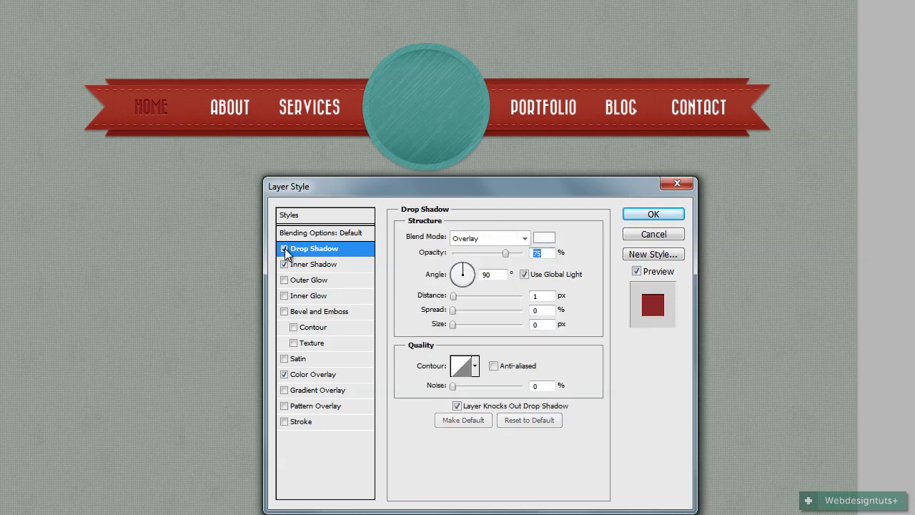
{"action": "left_click", "coordinate": [284, 250]}
{"action": "left_click", "coordinate": [285, 251]}
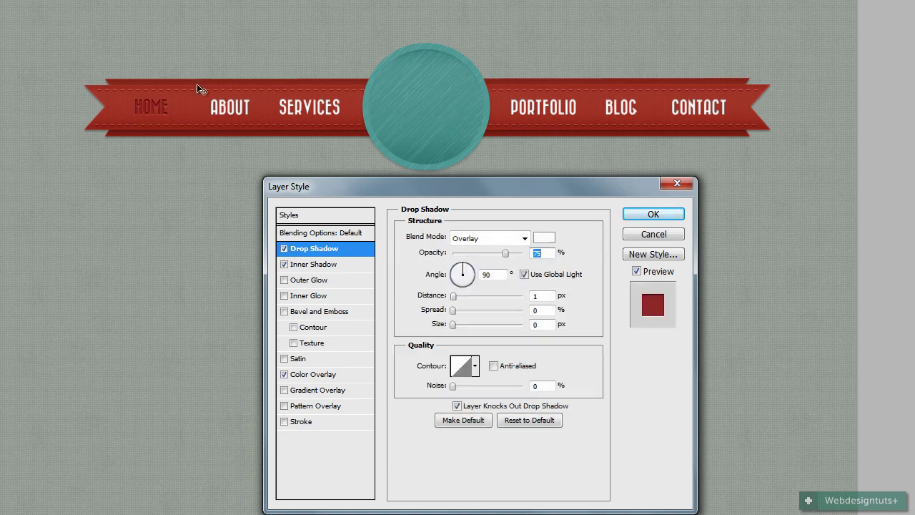
{"action": "left_click", "coordinate": [653, 214]}
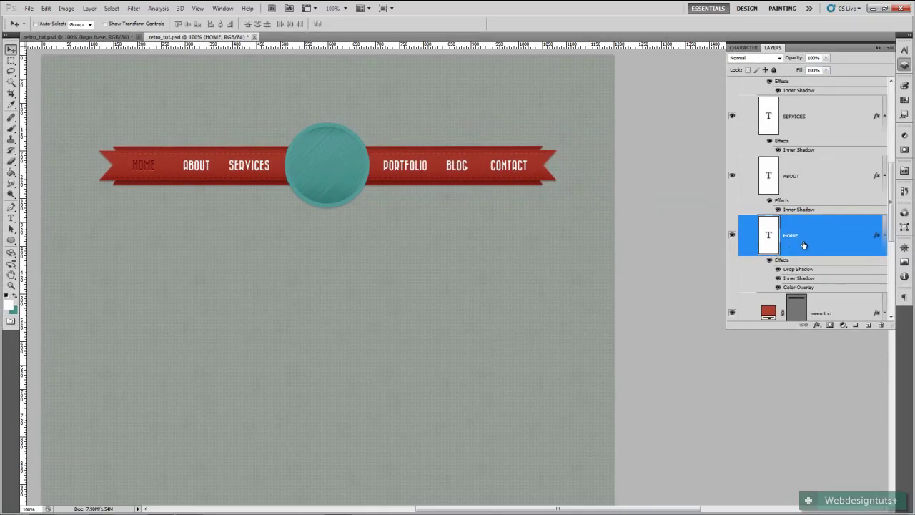
Group the six menu label layers from CONTACT to HOME and name the group MENU BTNS.
{"action": "scroll", "coordinate": [804, 245], "scroll_direction": "up", "scroll_amount": 5}
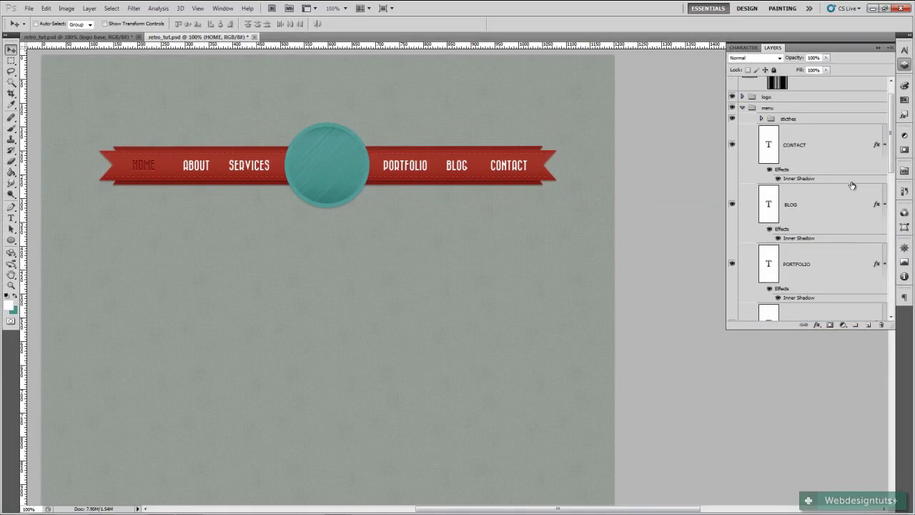
{"action": "left_click", "coordinate": [842, 137], "text": "shift"}
{"action": "scroll", "coordinate": [813, 236], "scroll_direction": "down", "scroll_amount": 2}
{"action": "scroll", "coordinate": [813, 235], "scroll_direction": "down", "scroll_amount": 3}
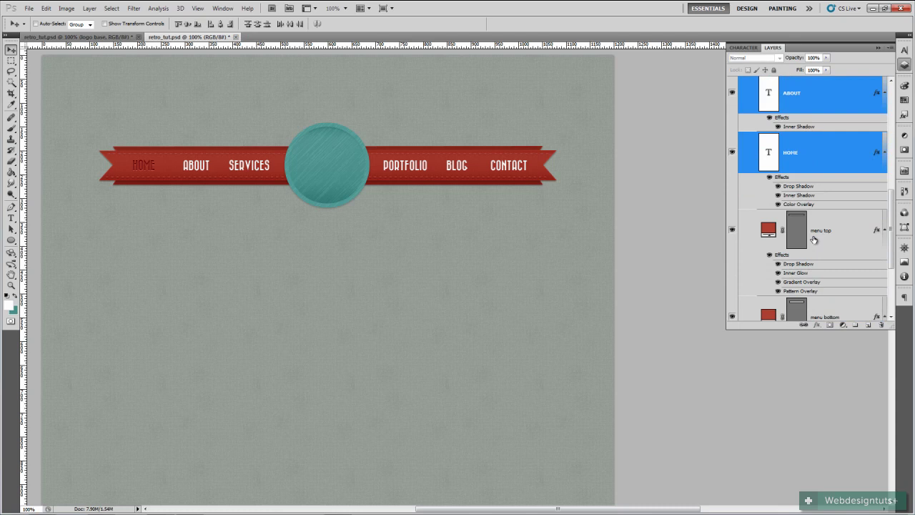
{"action": "key", "text": "ctrl+g"}
{"action": "scroll", "coordinate": [812, 235], "scroll_direction": "up", "scroll_amount": 3}
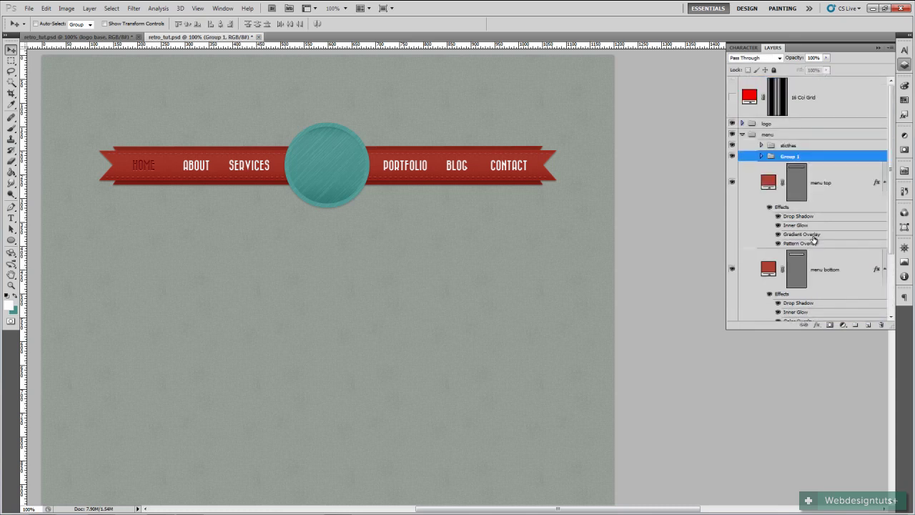
{"action": "double_click", "coordinate": [790, 157]}
{"action": "type", "text": "MENU BTNS"}
{"action": "key", "text": "Return"}
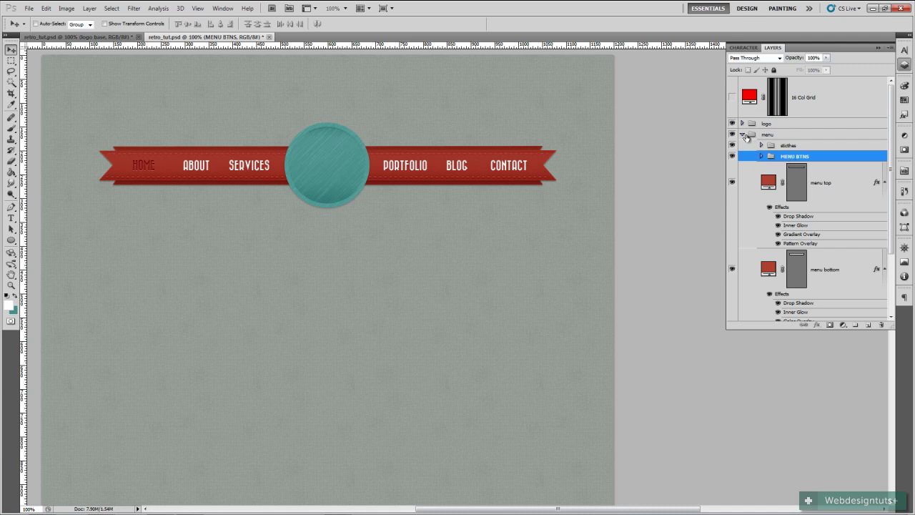
Collapse the menu group and toggle its visibility off and on to review the finished ribbon menu.
{"action": "left_click", "coordinate": [825, 185]}
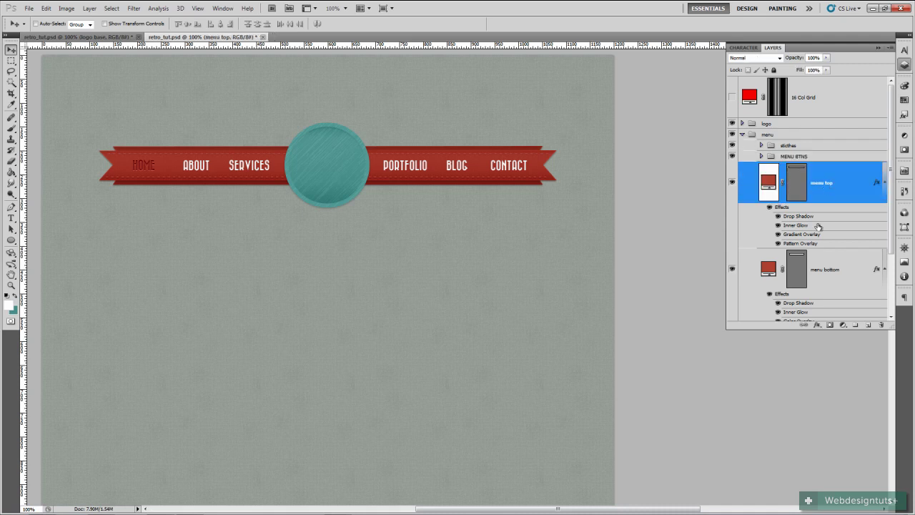
{"action": "left_click", "coordinate": [743, 136]}
{"action": "left_click", "coordinate": [732, 135]}
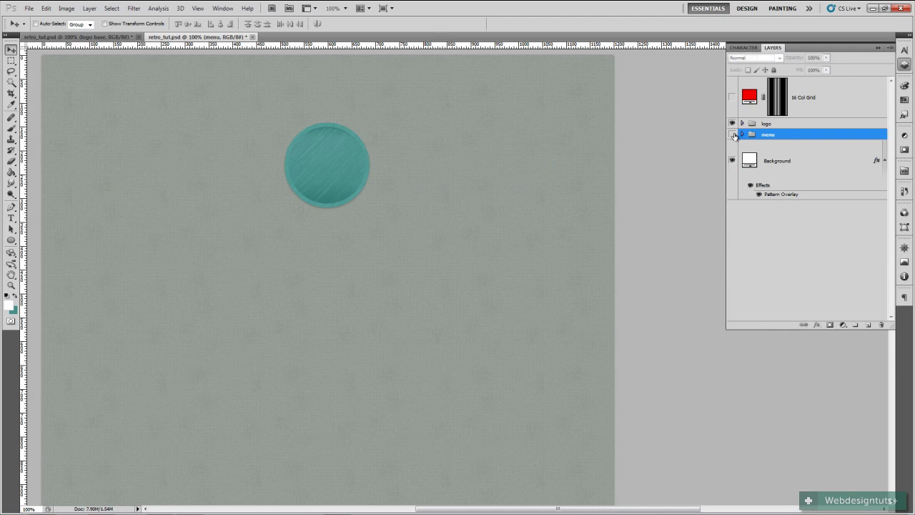
{"action": "left_click", "coordinate": [733, 135]}
{"action": "left_click", "coordinate": [732, 135]}
{"action": "left_click", "coordinate": [732, 135]}
{"action": "left_click", "coordinate": [732, 135]}
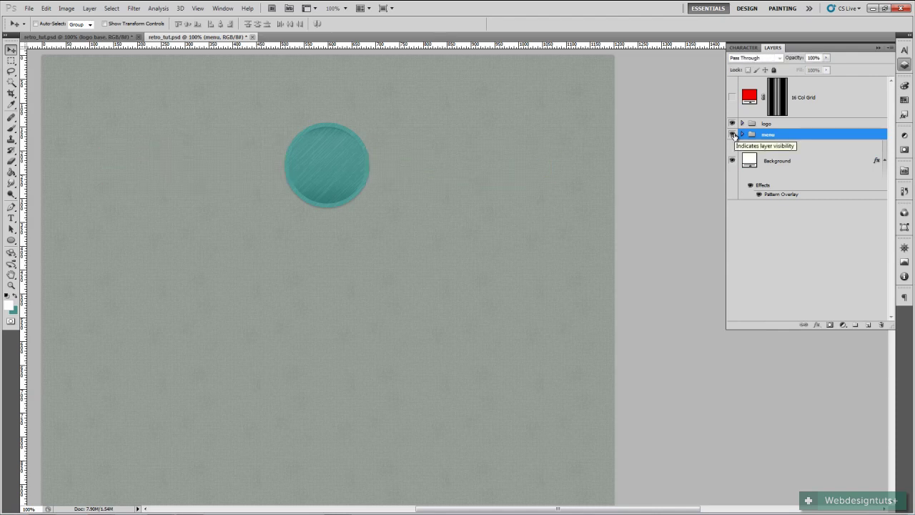
{"action": "left_click", "coordinate": [732, 135]}
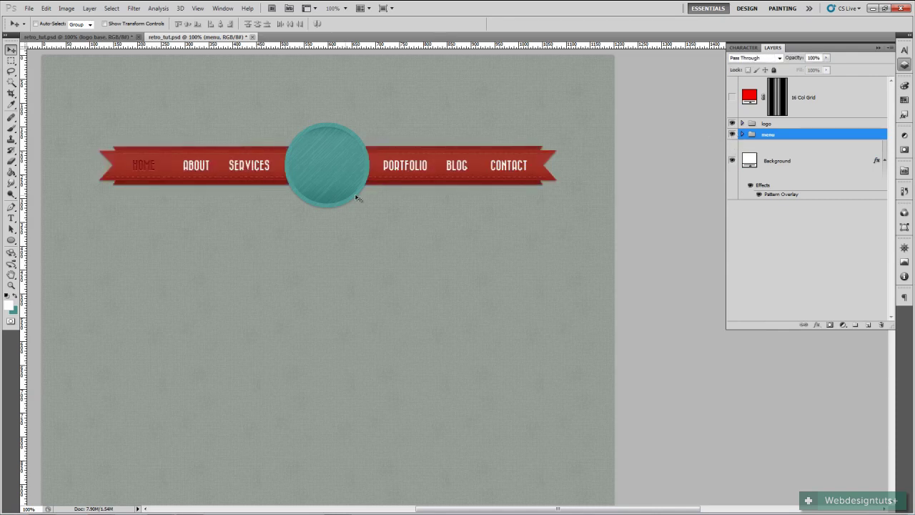
Add the white text WD in Anchor Jack Regular at 49 px on the teal badge, above the logo group's inner section layer.
{"action": "left_click", "coordinate": [743, 123]}
{"action": "left_click", "coordinate": [822, 165]}
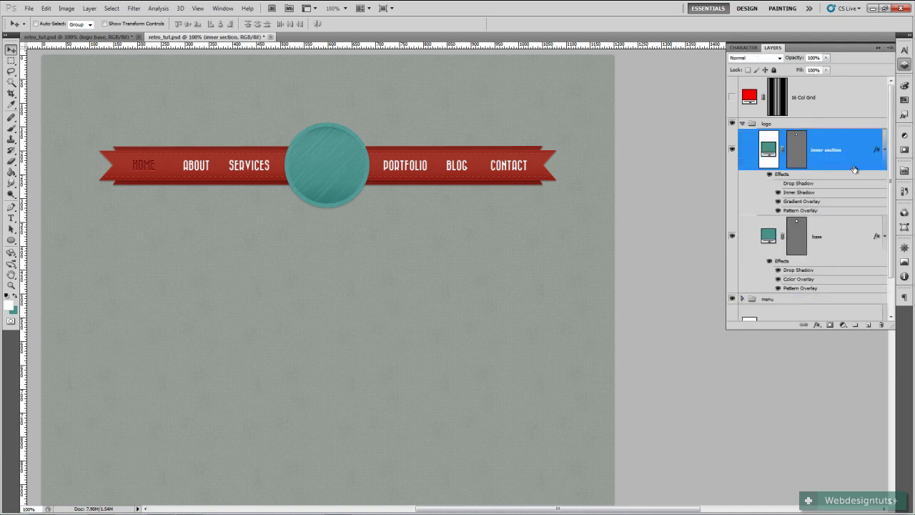
{"action": "key", "text": "t"}
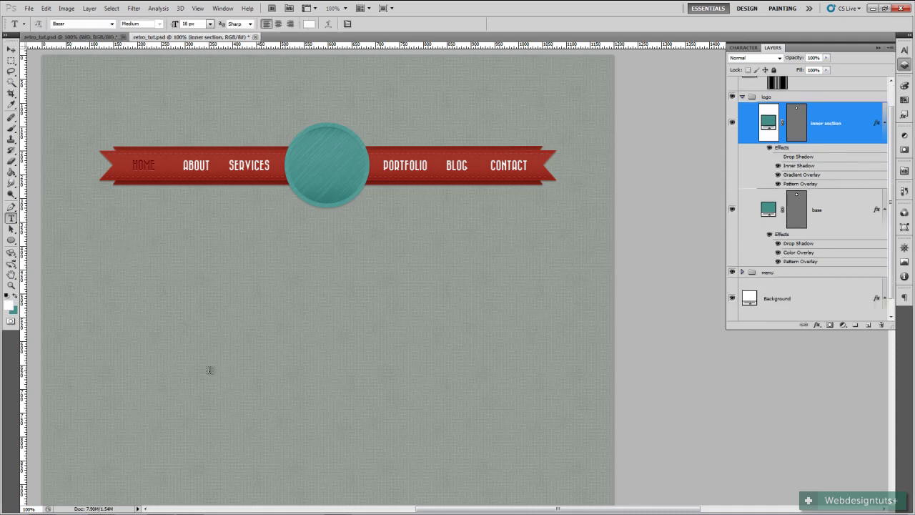
{"action": "left_click", "coordinate": [111, 23]}
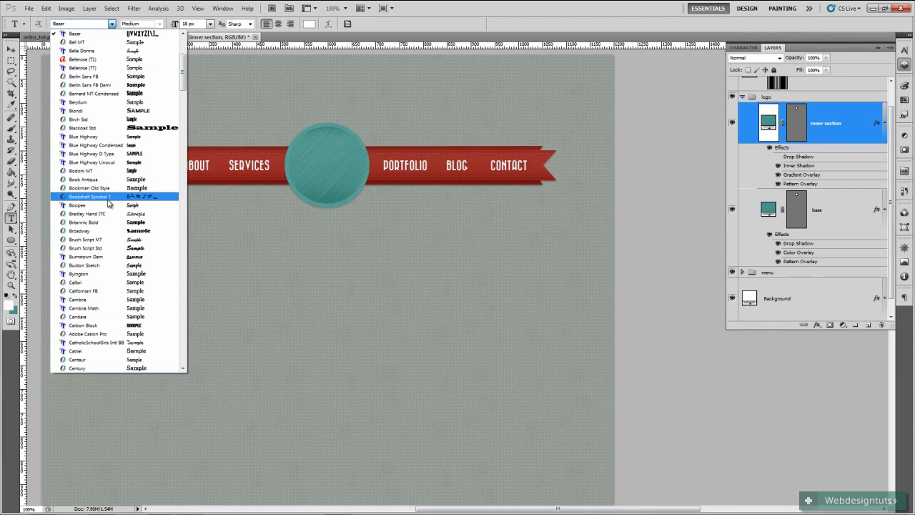
{"action": "left_click", "coordinate": [437, 7]}
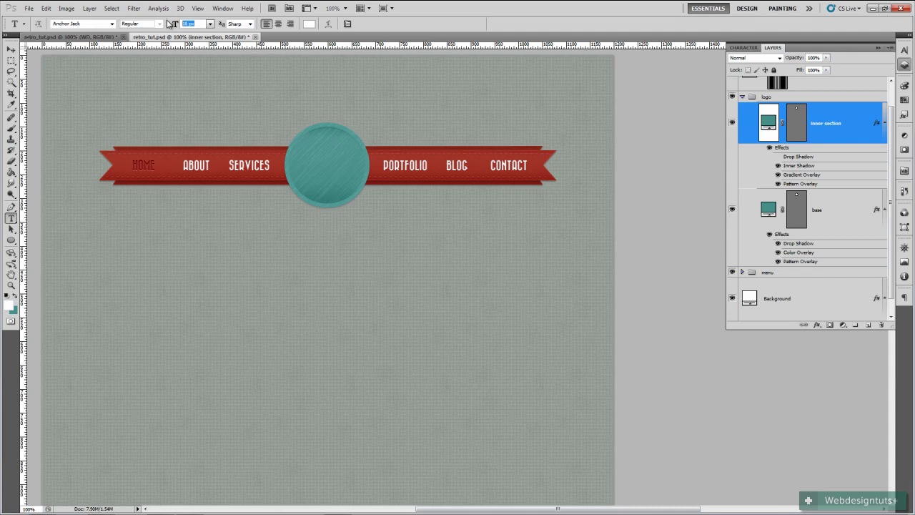
{"action": "left_click", "coordinate": [308, 24]}
{"action": "left_click", "coordinate": [497, 154]}
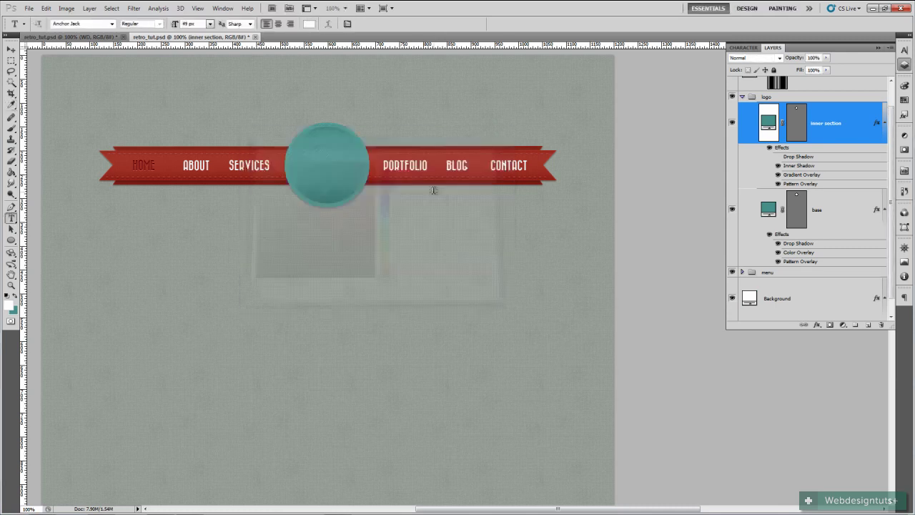
{"action": "left_click", "coordinate": [310, 163]}
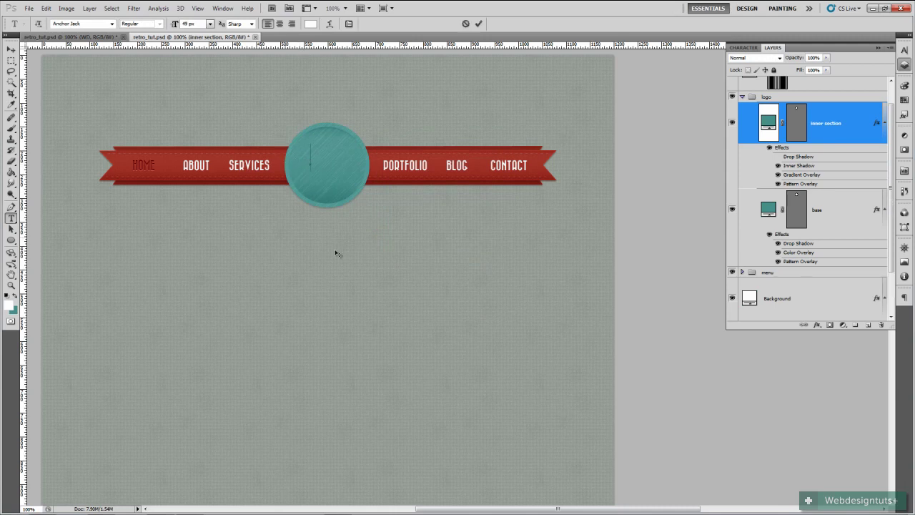
{"action": "type", "text": "WD"}
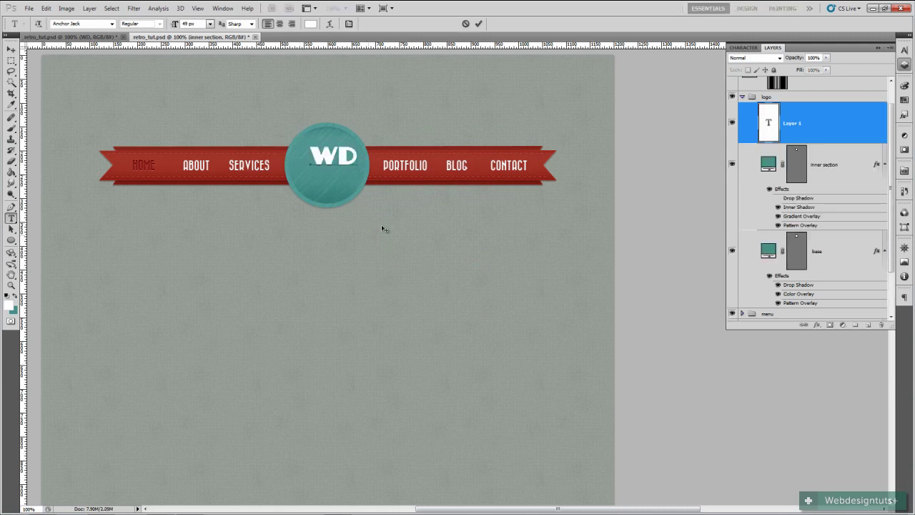
{"action": "left_click", "coordinate": [478, 24]}
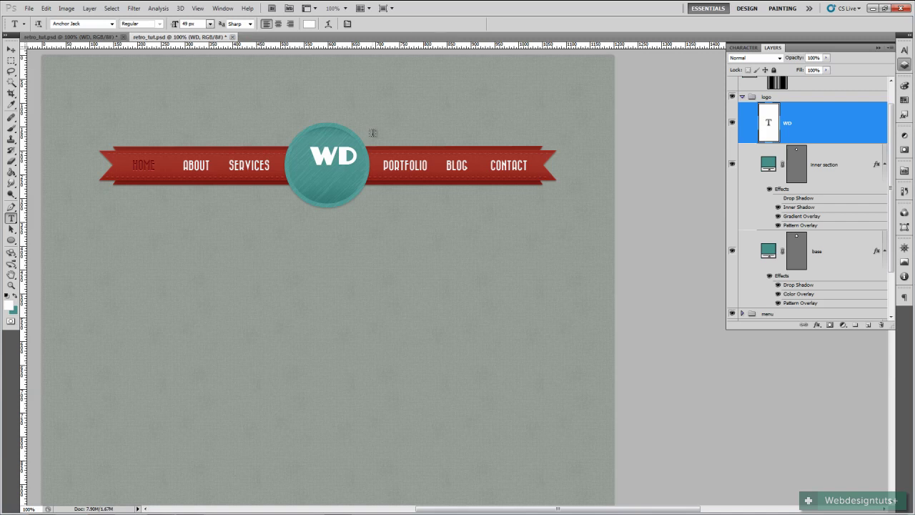
Rotate the WD text slightly counterclockwise and move it to the center of the teal badge.
{"action": "key", "text": "ctrl+t"}
{"action": "left_click_drag", "start_coordinate": [371, 135], "coordinate": [370, 121]}
{"action": "left_click", "coordinate": [478, 24]}
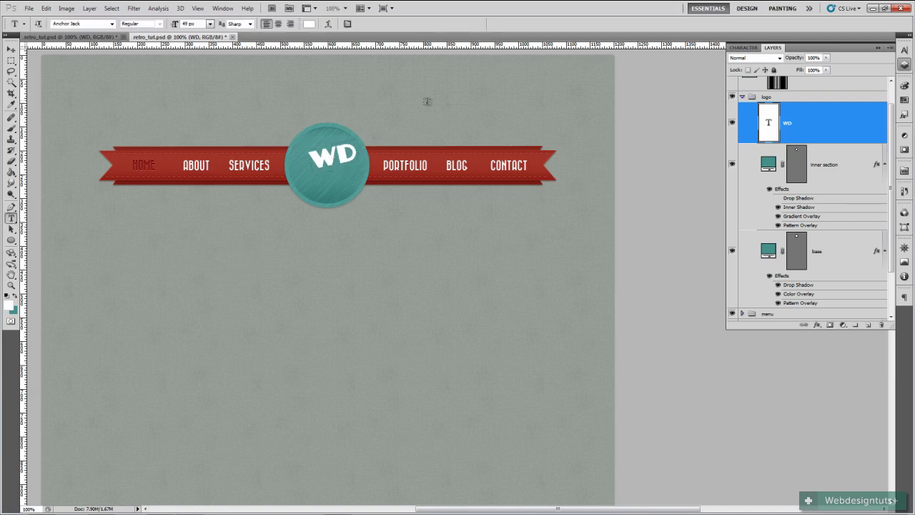
{"action": "key", "text": "v"}
{"action": "left_click_drag", "start_coordinate": [332, 167], "coordinate": [330, 170]}
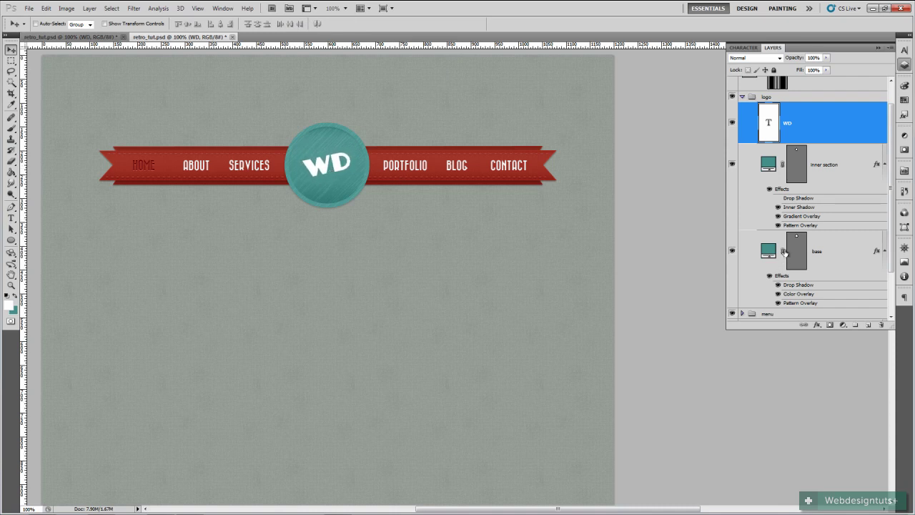
Draw a small white five-pointed star with the Custom Shape tool above the WD text on the teal badge.
{"action": "left_click", "coordinate": [13, 241]}
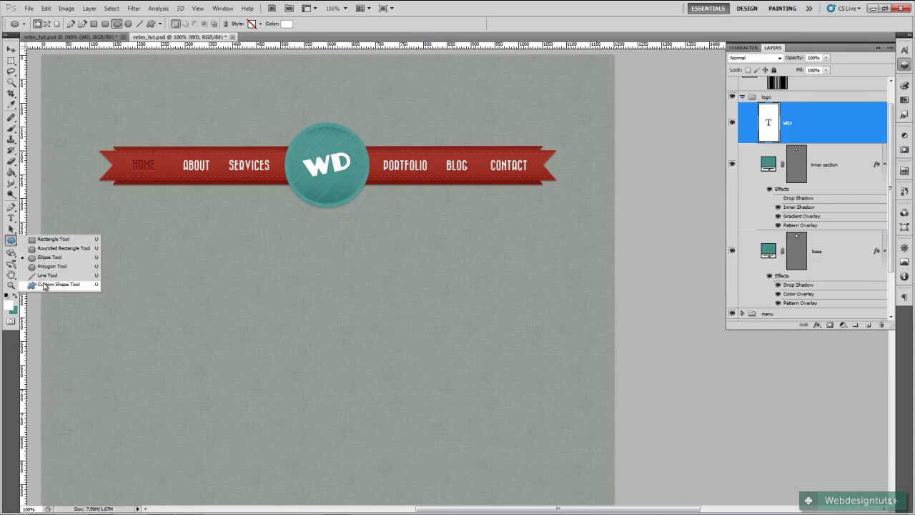
{"action": "left_click", "coordinate": [44, 286]}
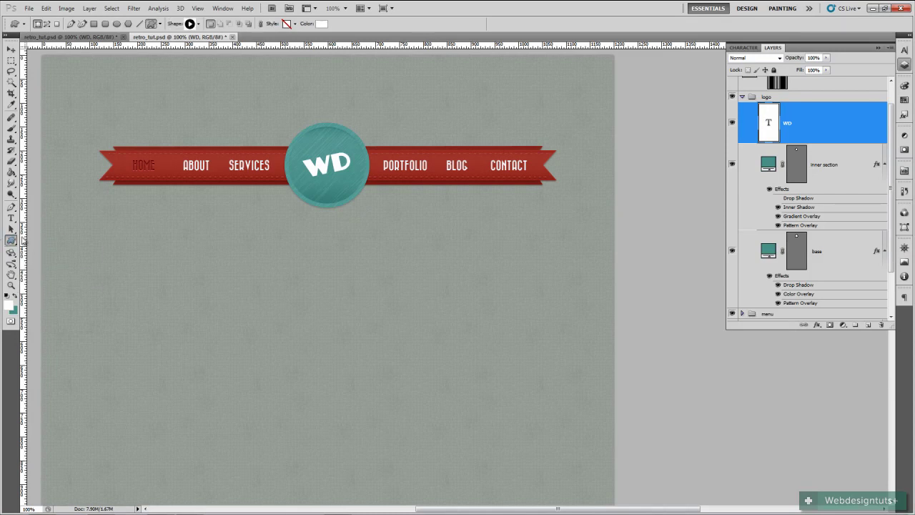
{"action": "left_click", "coordinate": [198, 24]}
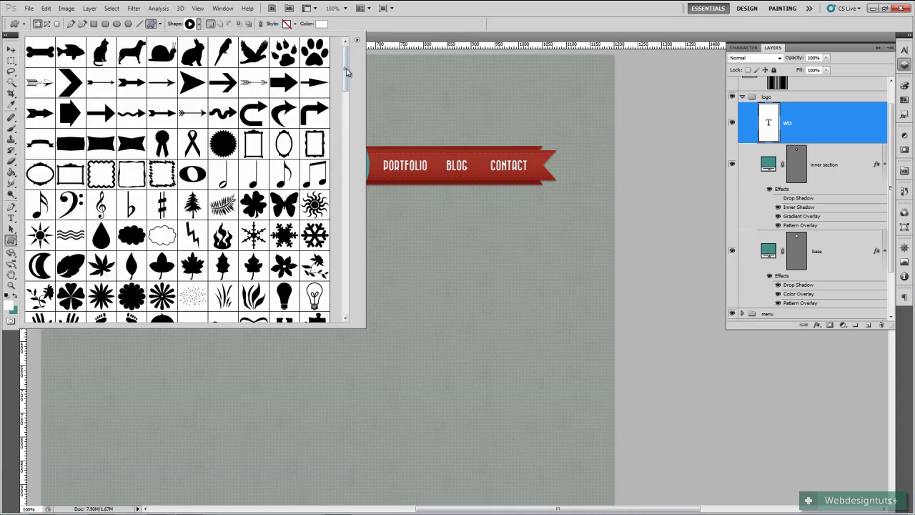
{"action": "left_click_drag", "start_coordinate": [349, 71], "coordinate": [348, 120]}
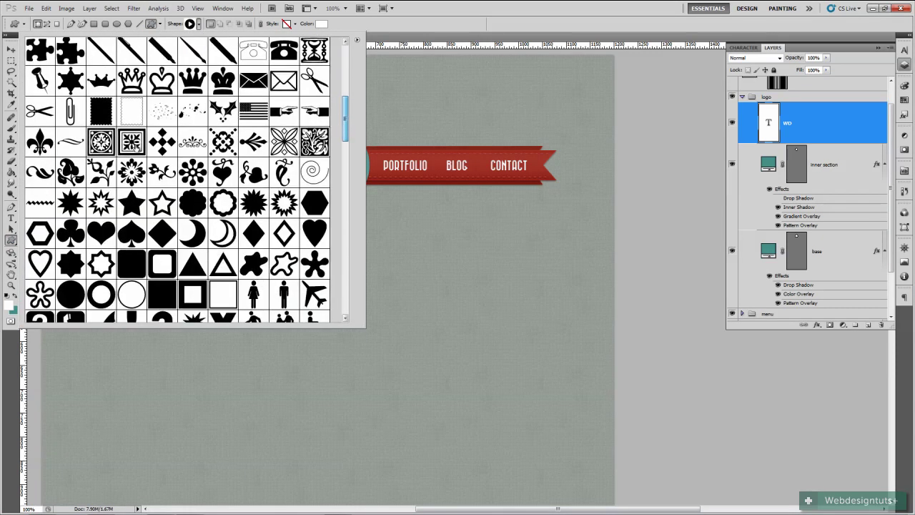
{"action": "left_click", "coordinate": [131, 203]}
{"action": "left_click", "coordinate": [457, 29]}
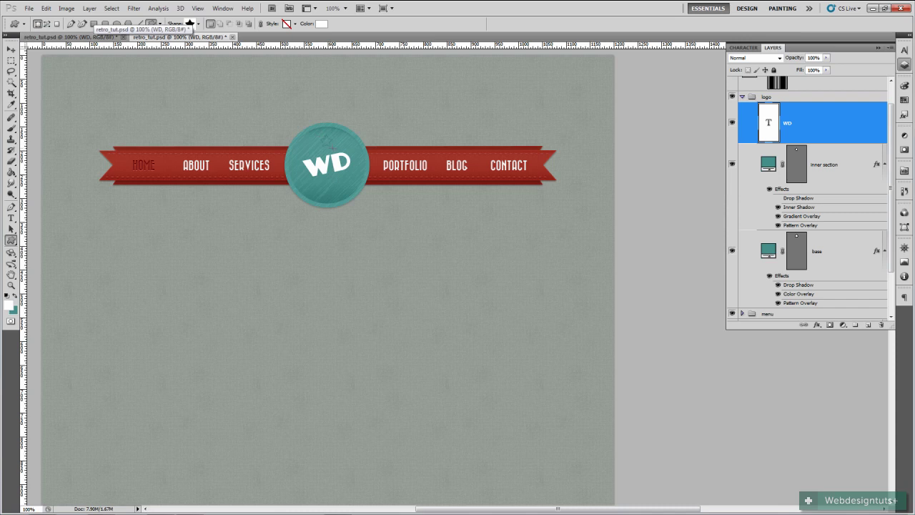
{"action": "left_click_drag", "start_coordinate": [319, 135], "coordinate": [331, 146]}
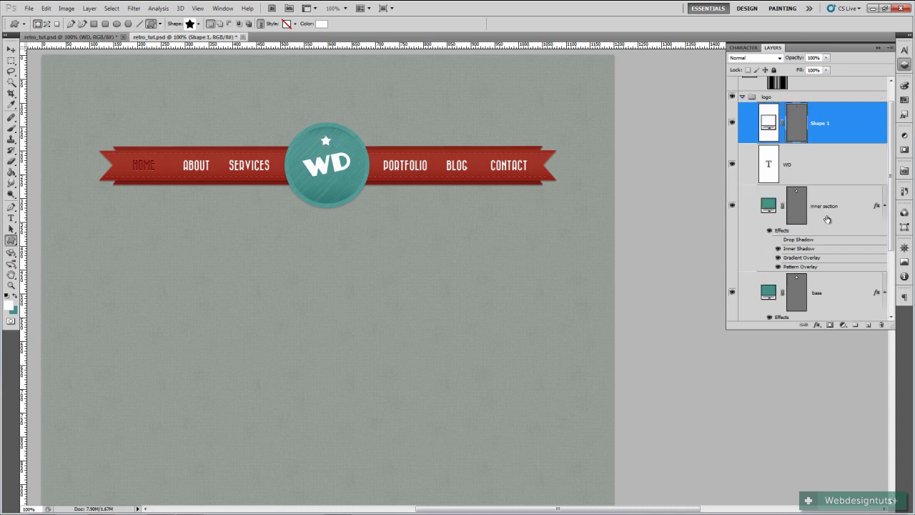
Give the star layer a black Multiply inner shadow with 50% opacity, 1 px distance and 1 px size.
{"action": "left_click", "coordinate": [825, 157]}
{"action": "right_click", "coordinate": [772, 126]}
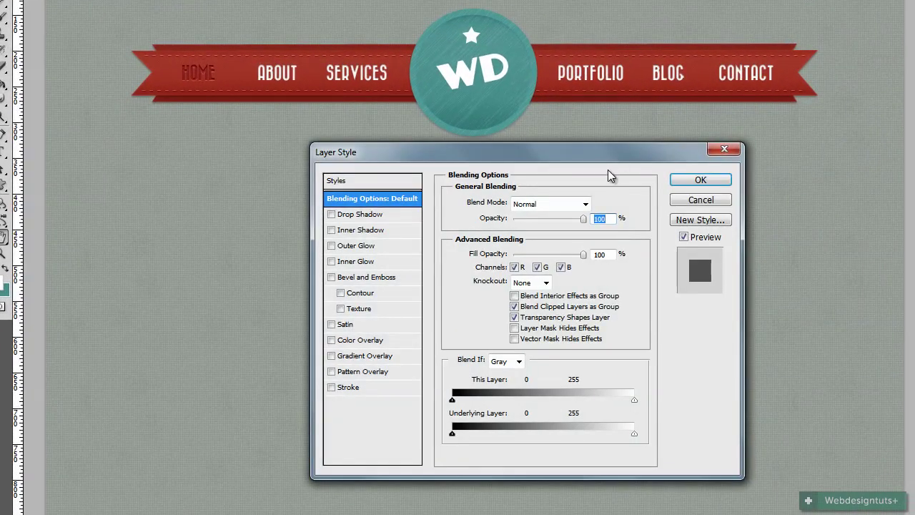
{"action": "left_click_drag", "start_coordinate": [594, 179], "coordinate": [581, 163]}
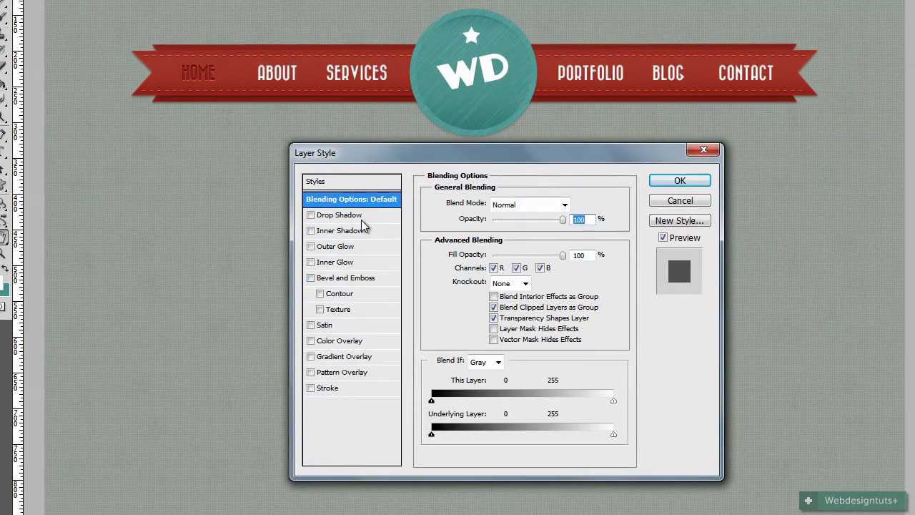
{"action": "left_click", "coordinate": [338, 233]}
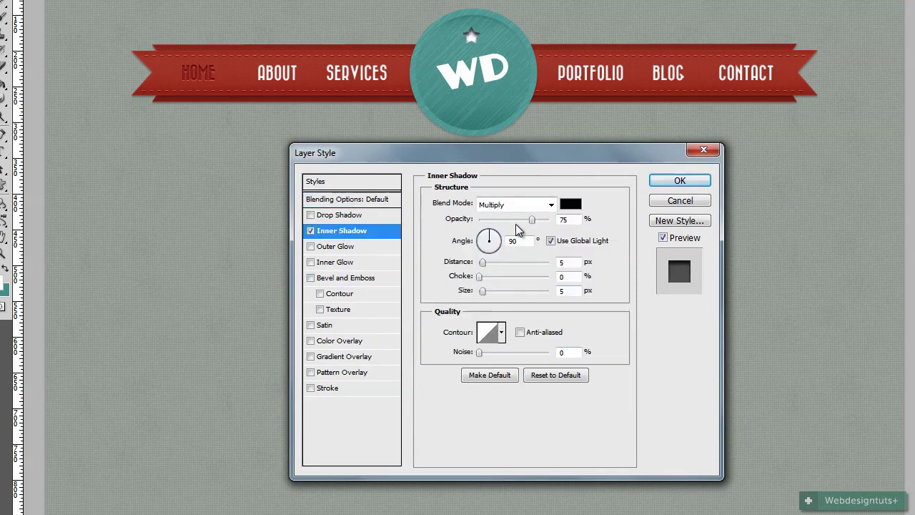
{"action": "left_click", "coordinate": [552, 206]}
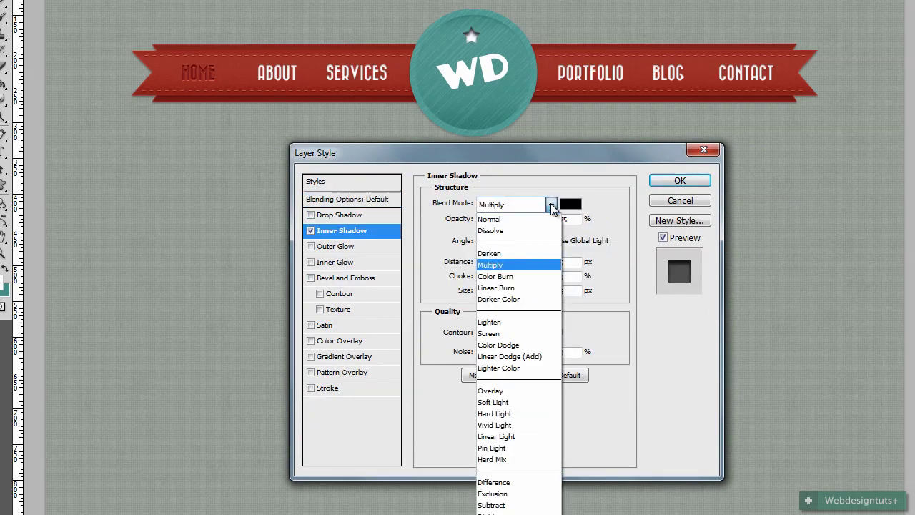
{"action": "left_click", "coordinate": [552, 206]}
{"action": "left_click_drag", "start_coordinate": [533, 220], "coordinate": [512, 220]}
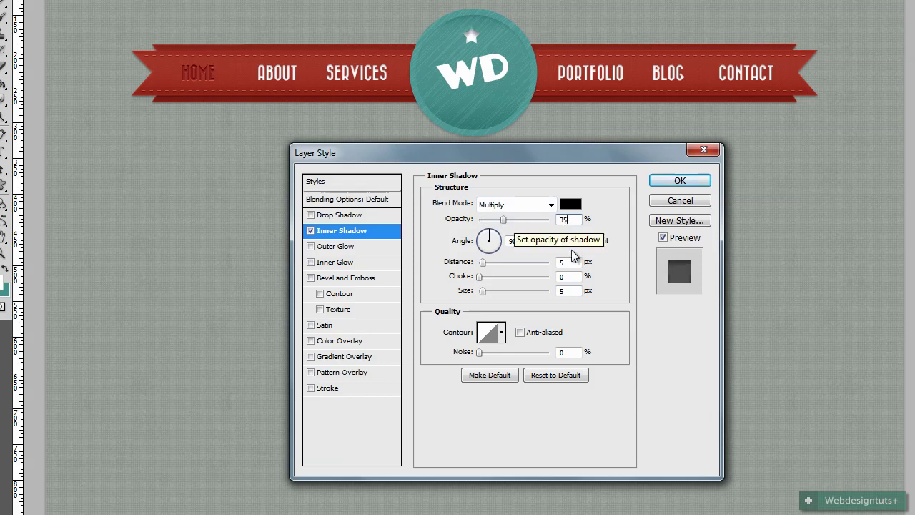
{"action": "left_click", "coordinate": [562, 262]}
{"action": "type", "text": "1"}
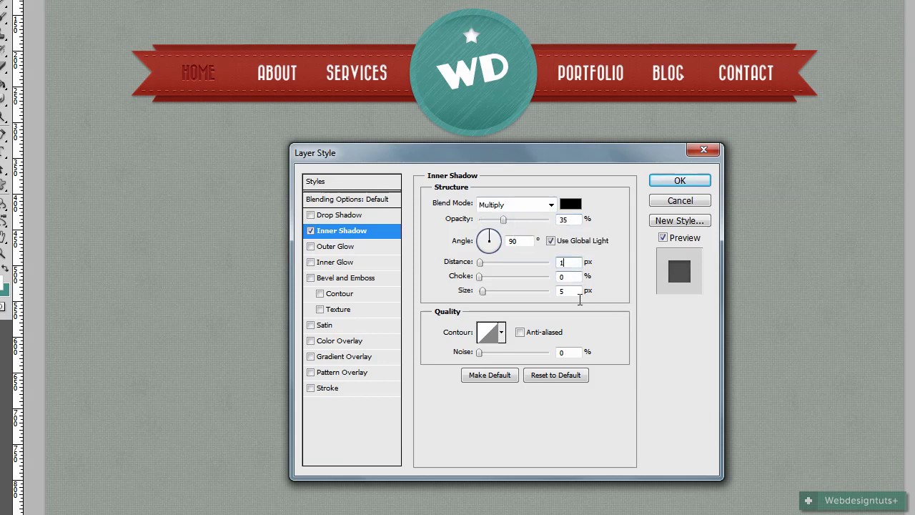
{"action": "double_click", "coordinate": [567, 292]}
{"action": "type", "text": "1"}
{"action": "left_click", "coordinate": [505, 221]}
{"action": "type", "text": "50"}
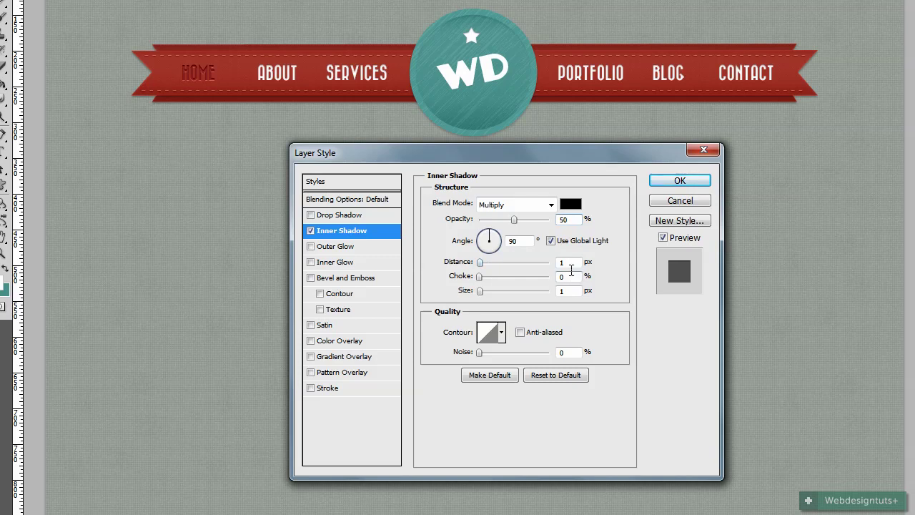
Set the star's inner shadow distance and size to 2 px each and apply the layer style.
{"action": "left_click", "coordinate": [556, 293]}
{"action": "key", "text": "BackSpace"}
{"action": "type", "text": "2"}
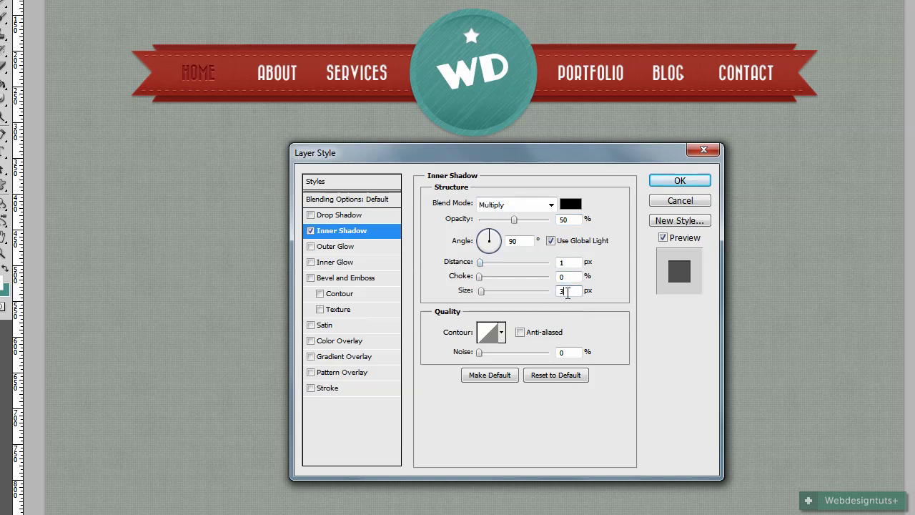
{"action": "key", "text": "BackSpace"}
{"action": "type", "text": "3"}
{"action": "key", "text": "BackSpace"}
{"action": "type", "text": "2"}
{"action": "left_click", "coordinate": [560, 262]}
{"action": "key", "text": "BackSpace"}
{"action": "type", "text": "2"}
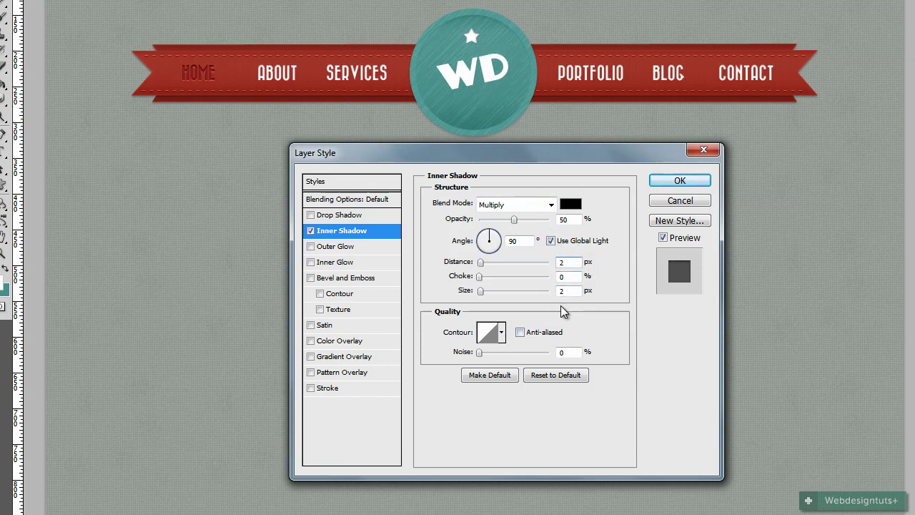
{"action": "left_click", "coordinate": [676, 183]}
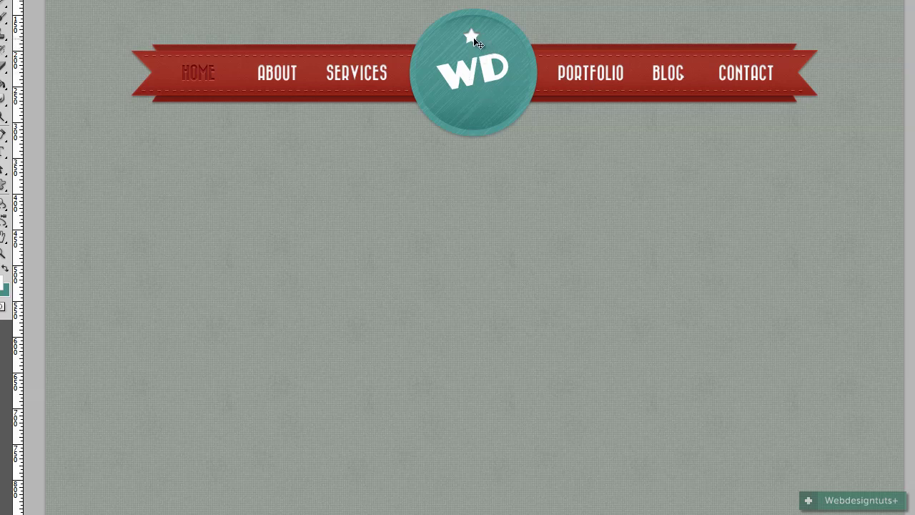
Duplicate the star below the WD text and nudge both stars slightly right to center them, using the guides.
{"action": "left_click_drag", "start_coordinate": [473, 37], "coordinate": [453, 123]}
{"action": "left_click_drag", "start_coordinate": [473, 38], "coordinate": [483, 111]}
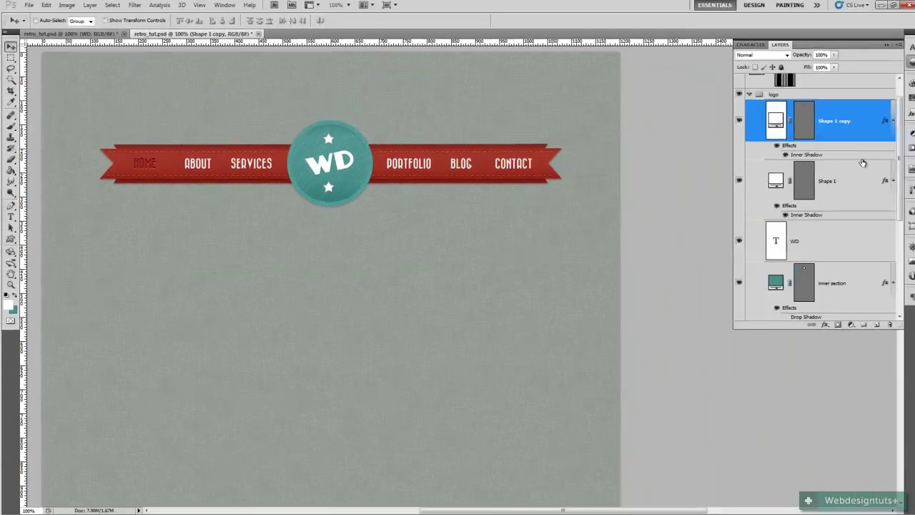
{"action": "key", "text": "shift+alt+bracketleft"}
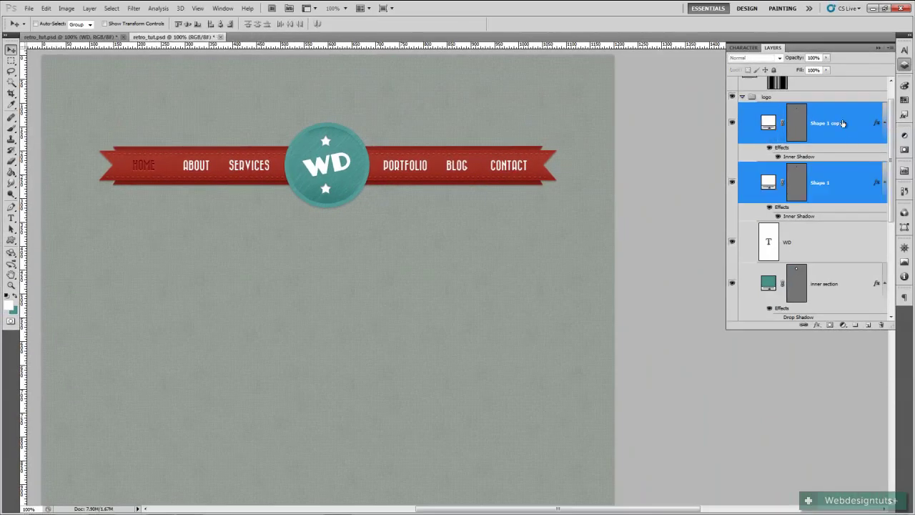
{"action": "key", "text": "Right"}
{"action": "key", "text": "ctrl+semicolon"}
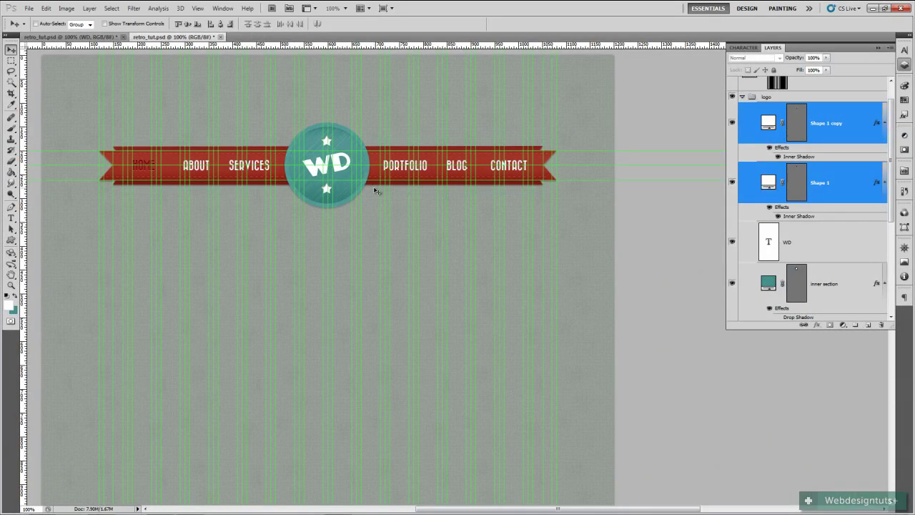
{"action": "key", "text": "Right"}
Nudge the WD text layer to center it between the two stars on the badge, and hide the guides.
{"action": "left_click", "coordinate": [815, 251]}
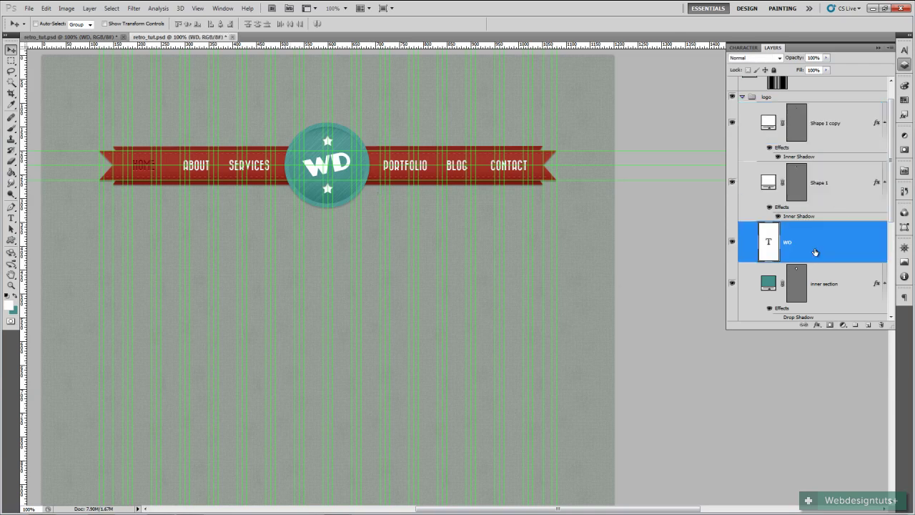
{"action": "key", "text": "Up"}
{"action": "key", "text": "Left"}
{"action": "key", "text": "Left"}
{"action": "key", "text": "Left"}
{"action": "key", "text": "Left"}
{"action": "key", "text": "Left"}
{"action": "key", "text": "Left"}
{"action": "key", "text": "Left"}
{"action": "key", "text": "ctrl+h"}
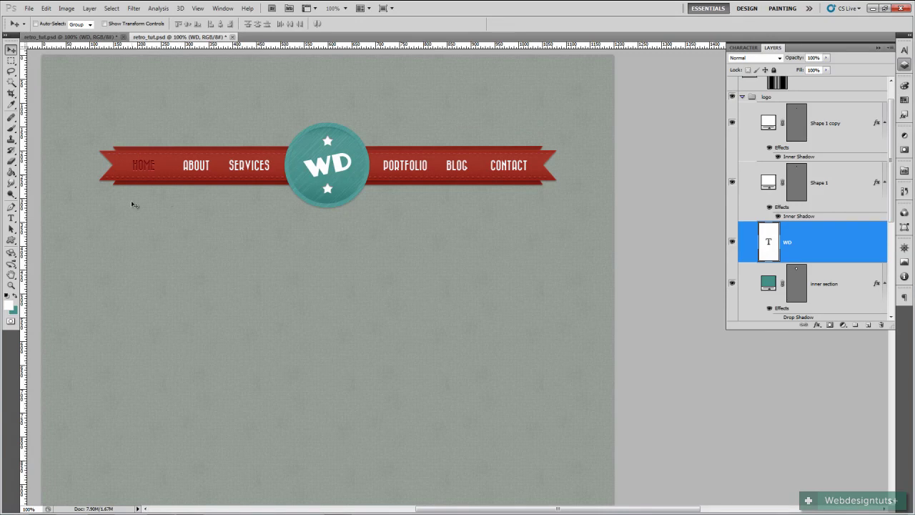
Compare the badge and ribbon menu with the finished reference design in the other document, and return to the working file.
{"action": "left_click", "coordinate": [78, 36]}
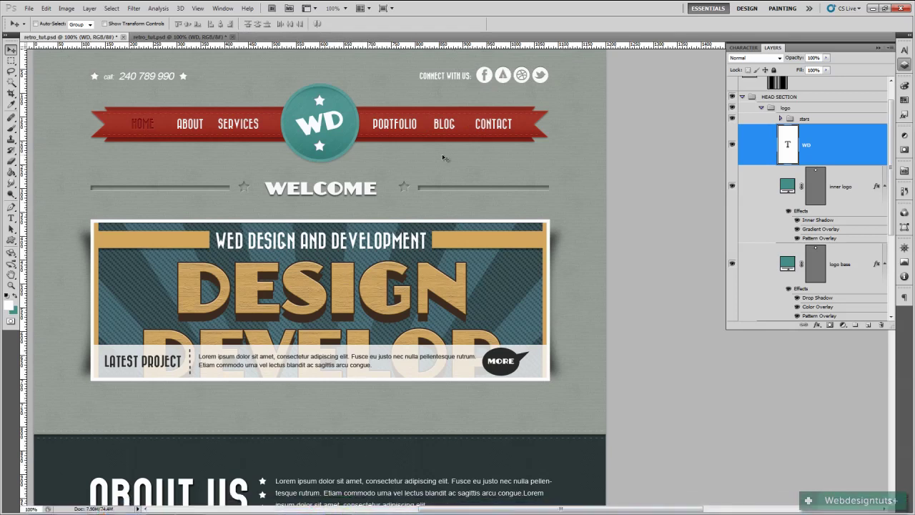
{"action": "left_click", "coordinate": [215, 37]}
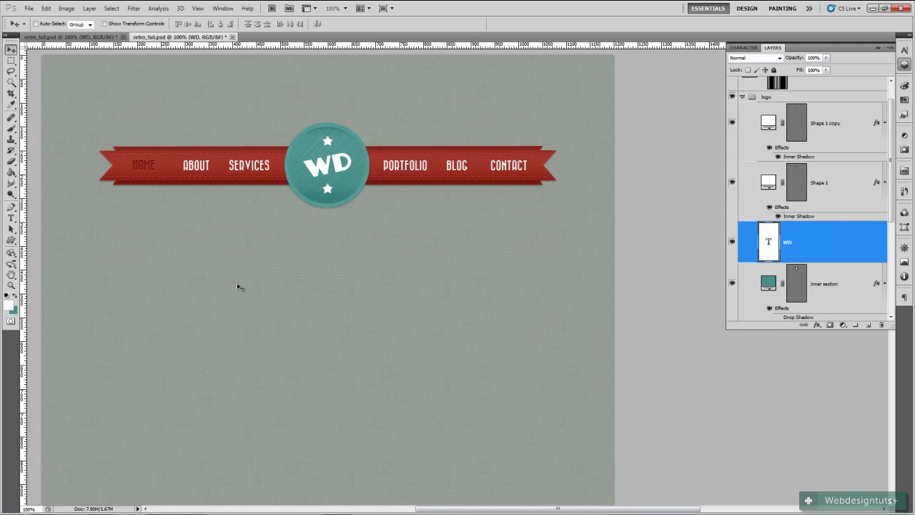
{"action": "left_click_drag", "start_coordinate": [239, 291], "coordinate": [230, 280]}
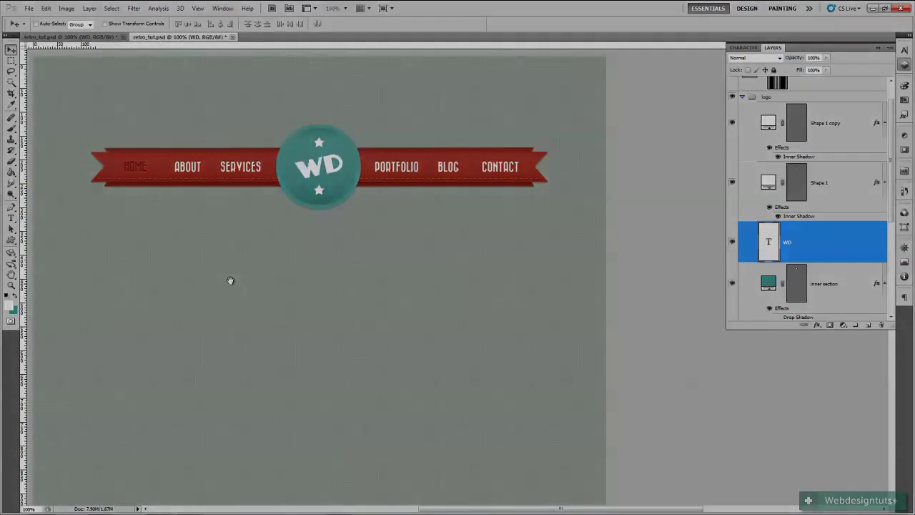